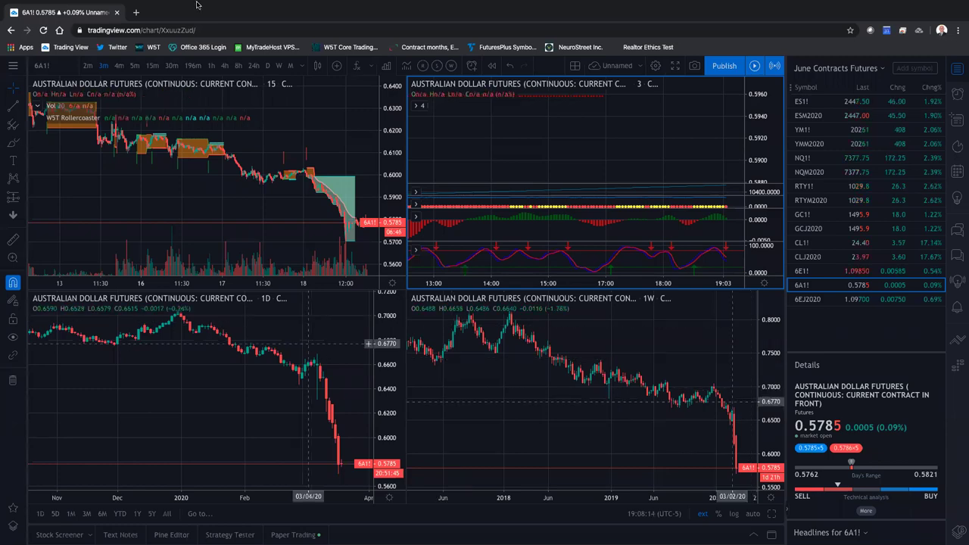
- Copy the current chart's web address and switch to another application
{"action": "left_click", "coordinate": [156, 31]}
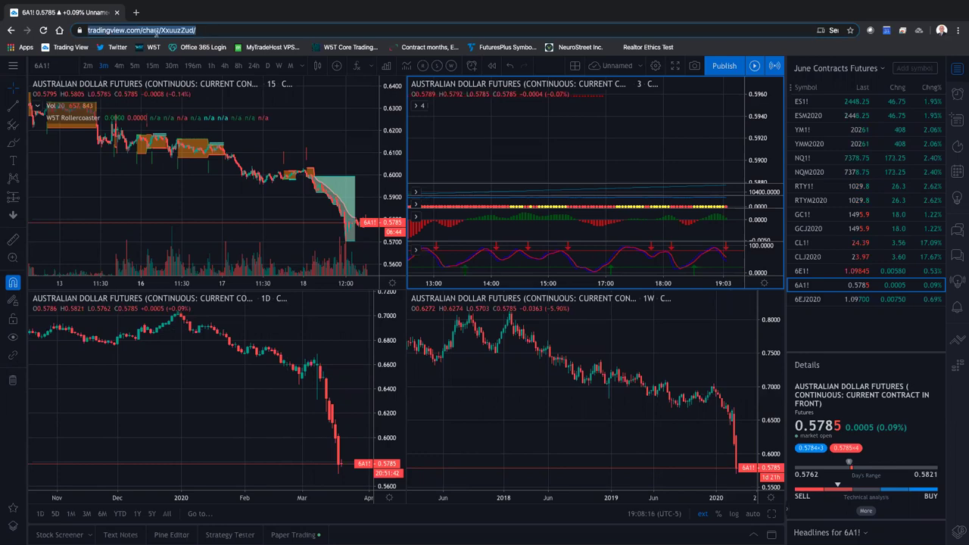
{"action": "right_click", "coordinate": [156, 32]}
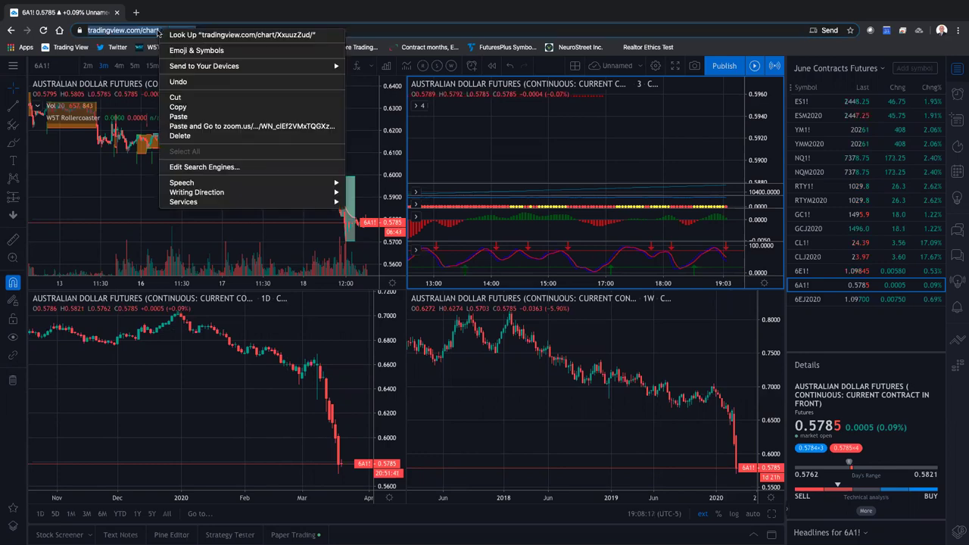
{"action": "left_click", "coordinate": [178, 107]}
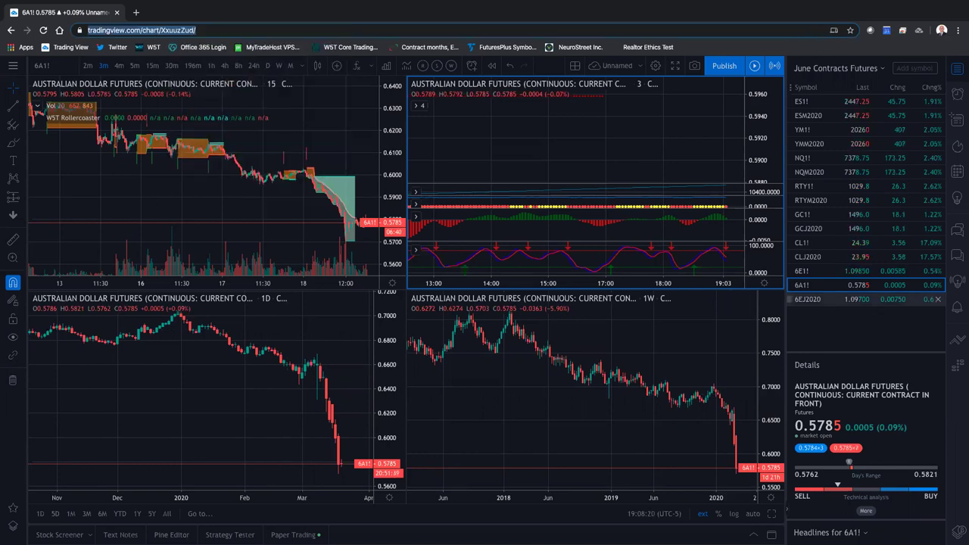
{"action": "key", "text": "super+Tab"}
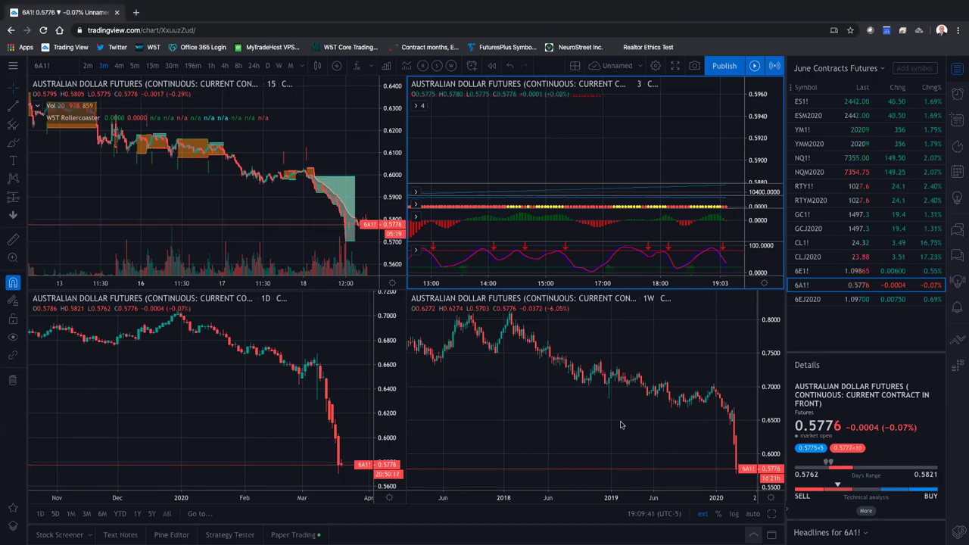
- Open the Paper Trading account and log out of it
{"action": "left_click", "coordinate": [293, 534]}
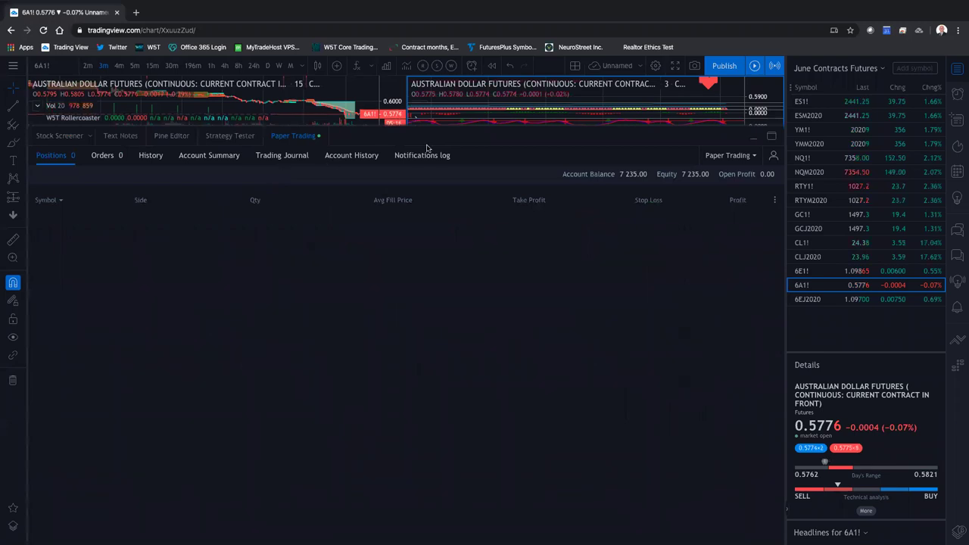
{"action": "left_click", "coordinate": [744, 157]}
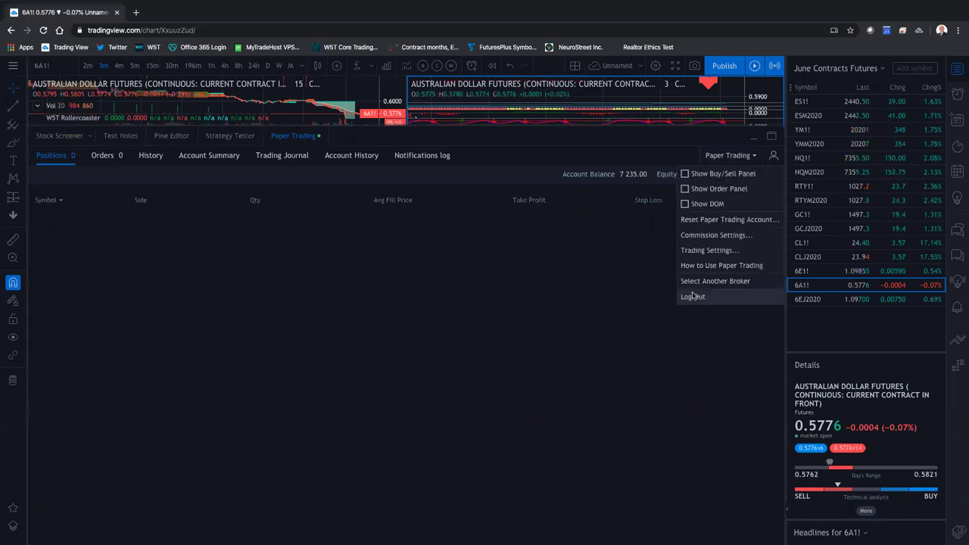
{"action": "left_click", "coordinate": [692, 295]}
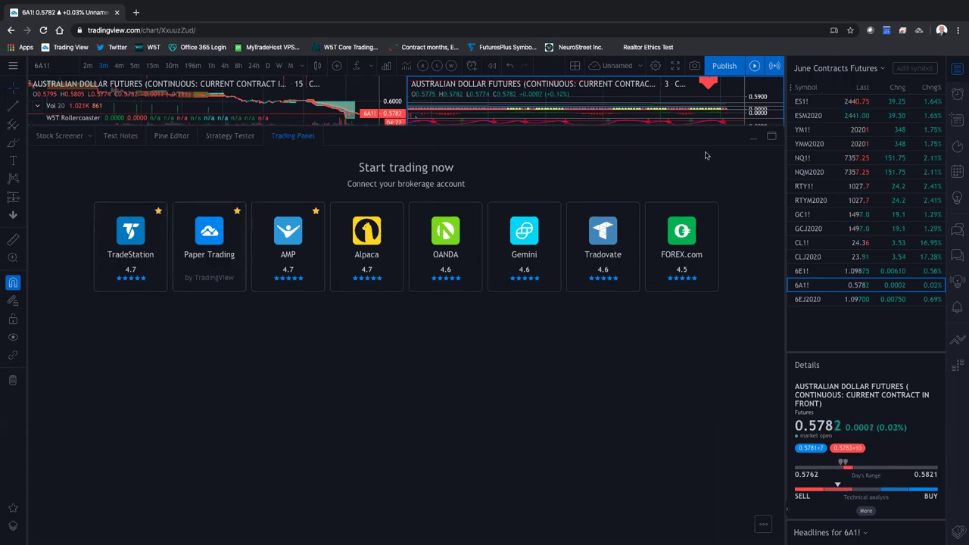
- Reconnect to Paper Trading as the broker and collapse the trading area so the charts fill the window
{"action": "left_click", "coordinate": [212, 235]}
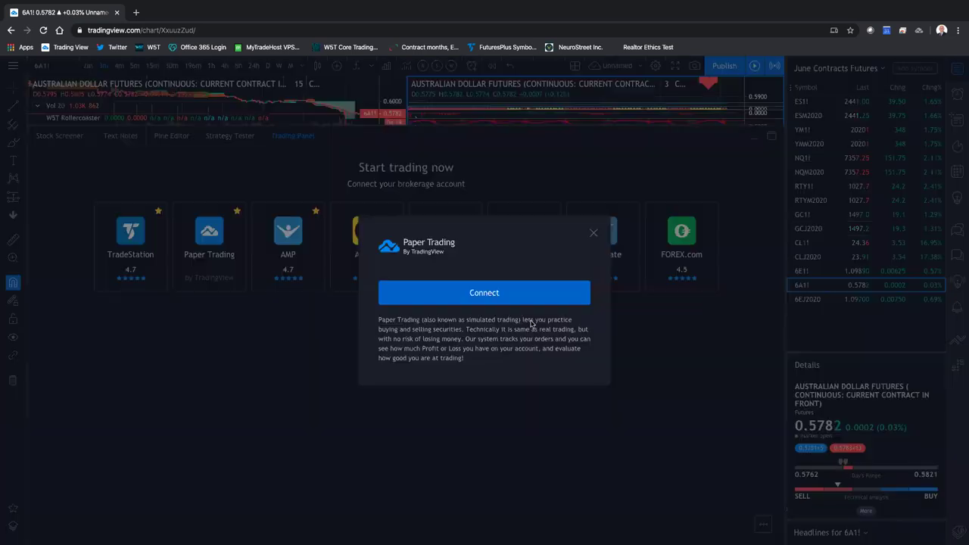
{"action": "left_click", "coordinate": [499, 286]}
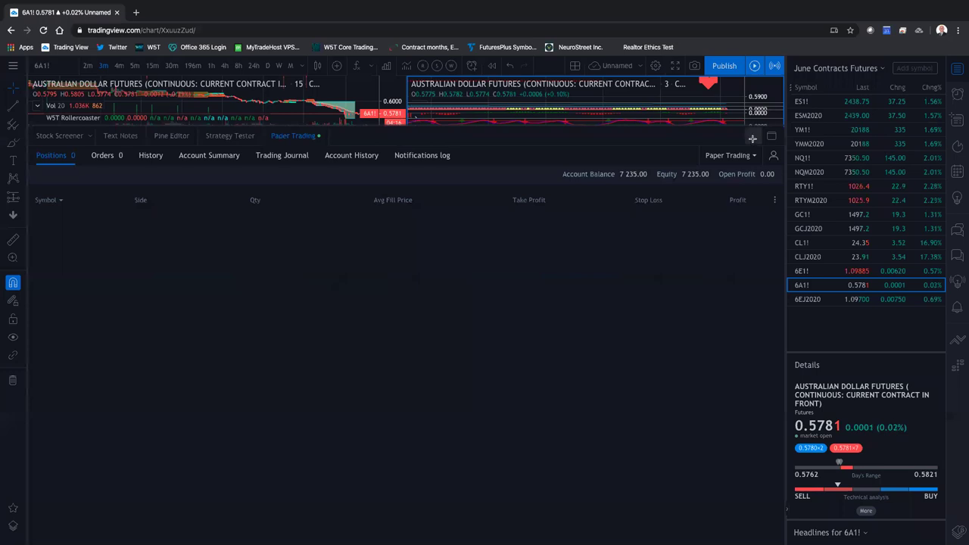
{"action": "left_click", "coordinate": [753, 139]}
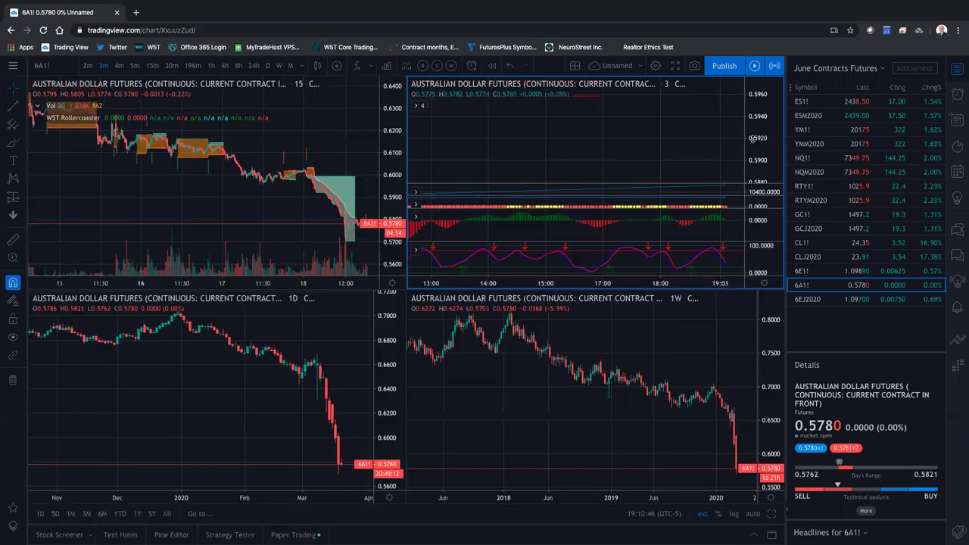
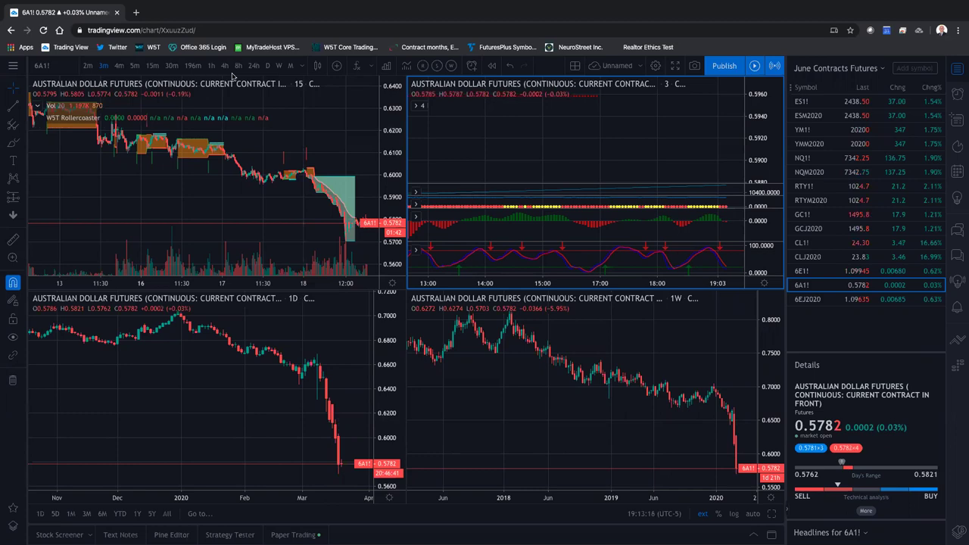
- Open the TradingView home page in a new browser tab, view the account menu, and close that tab
{"action": "left_click", "coordinate": [136, 13]}
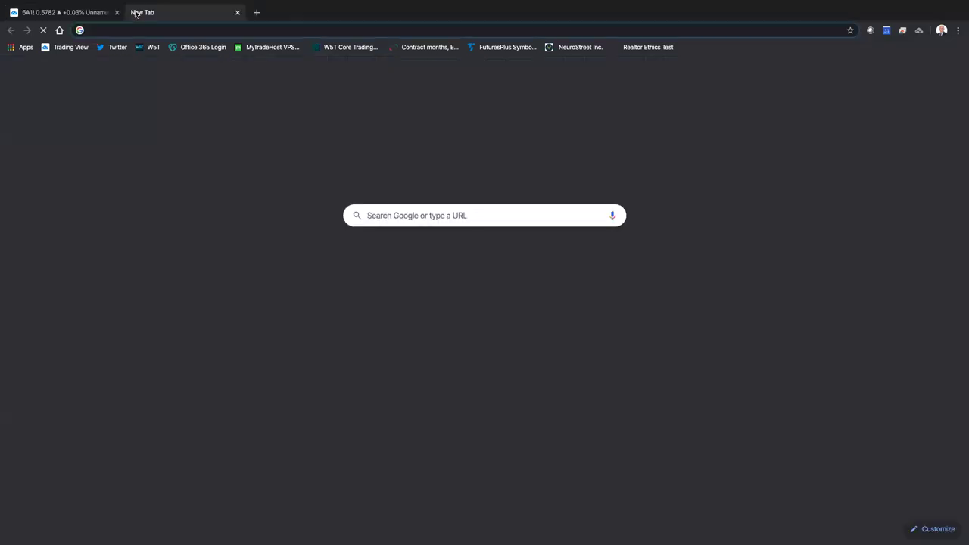
{"action": "left_click", "coordinate": [71, 48]}
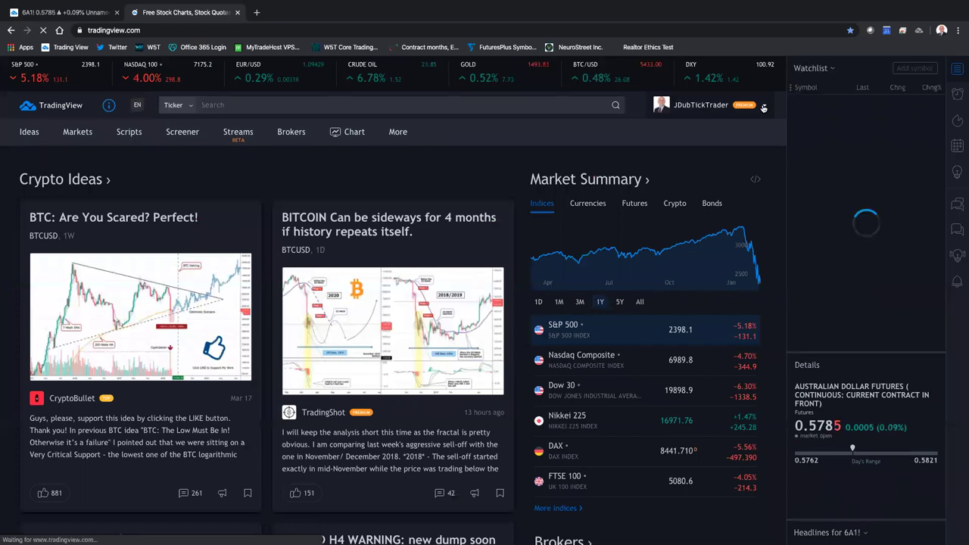
{"action": "left_click", "coordinate": [763, 108]}
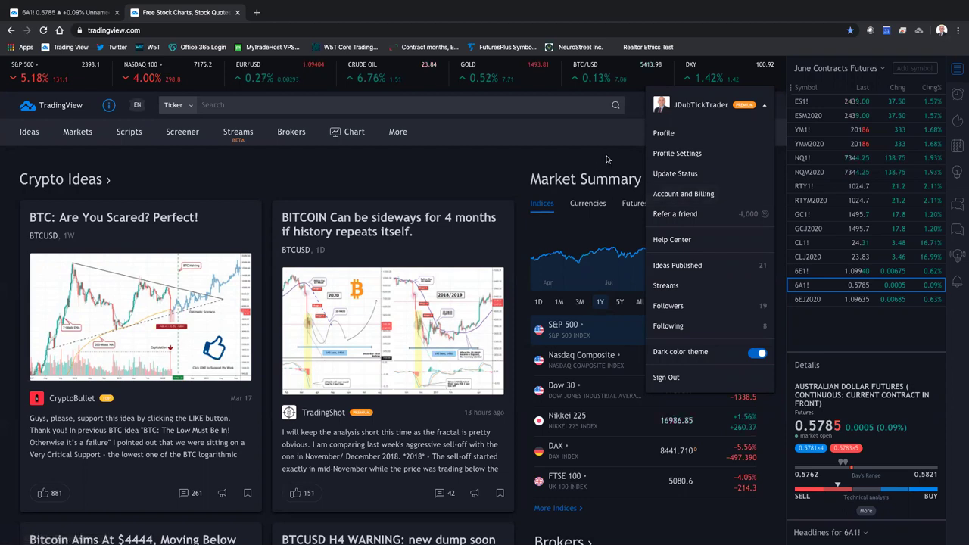
{"action": "left_click", "coordinate": [606, 159]}
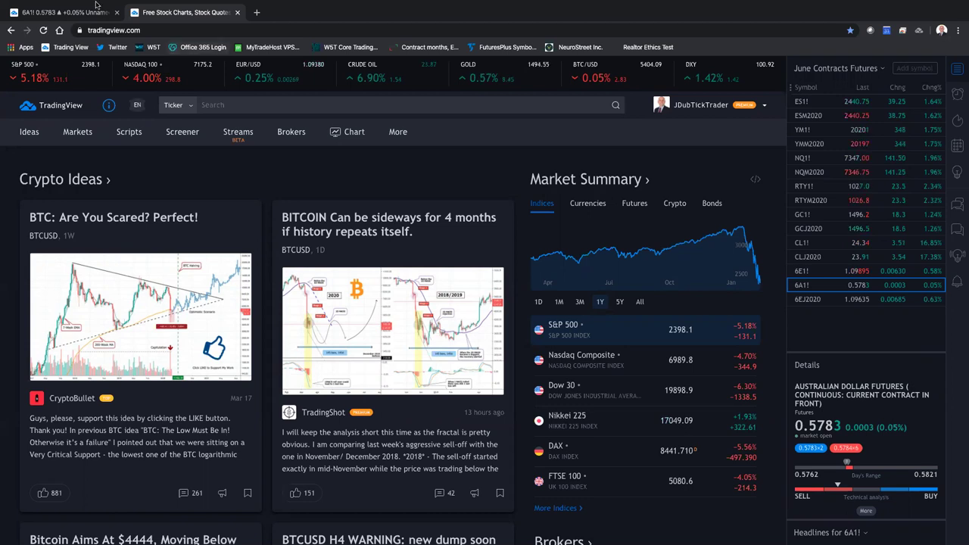
{"action": "left_click", "coordinate": [156, 28]}
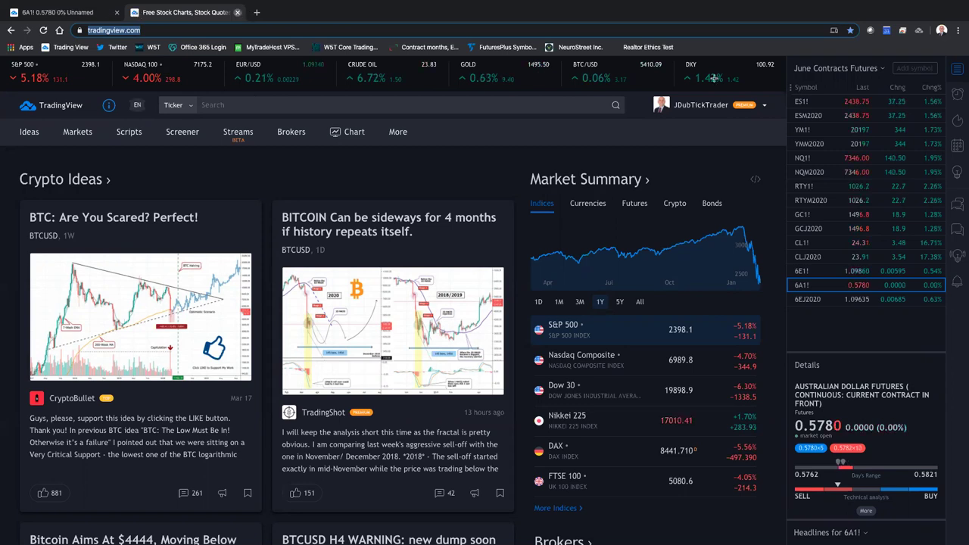
{"action": "left_click", "coordinate": [238, 13]}
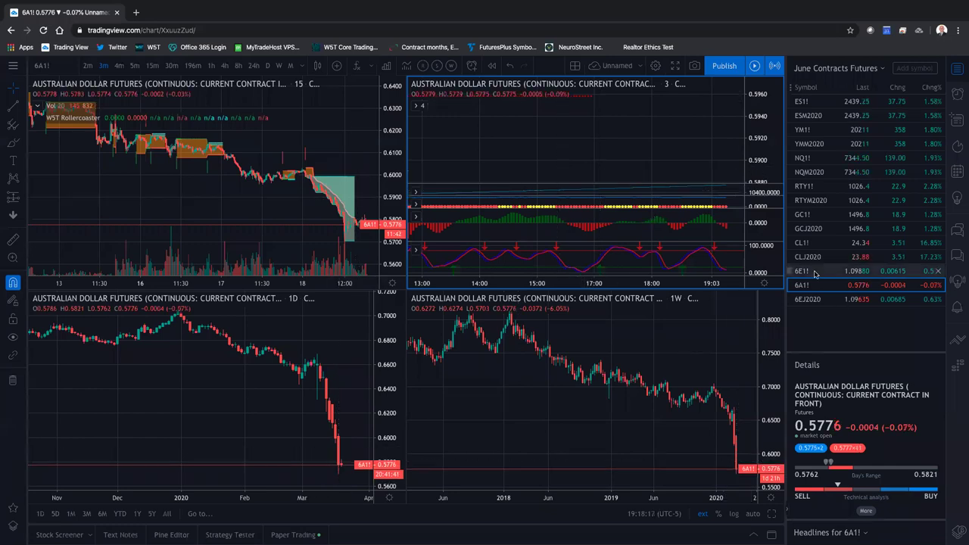
- Load the 6E1! euro futures symbol on the charts and apply the five-chart layout with one large chart beside four stacked ones
{"action": "left_click", "coordinate": [816, 274]}
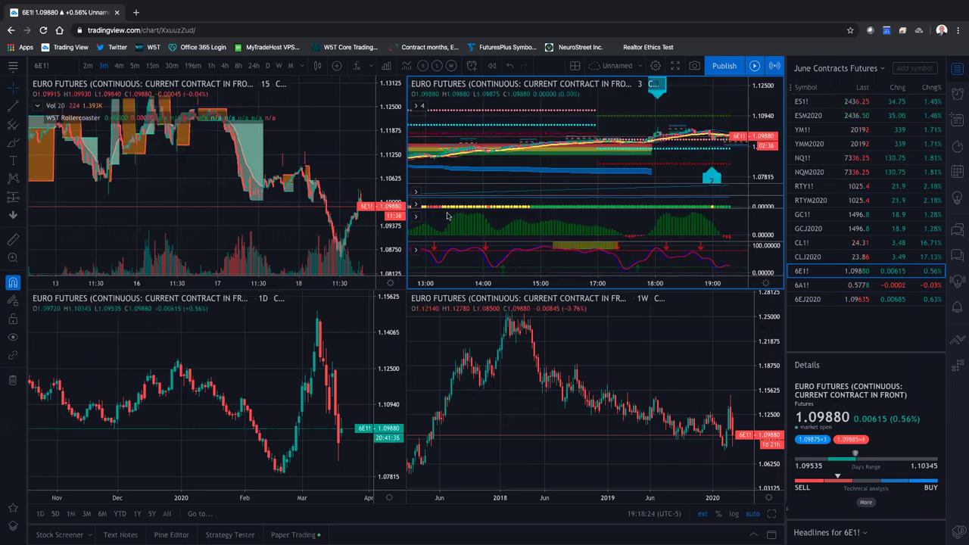
{"action": "left_click", "coordinate": [577, 67]}
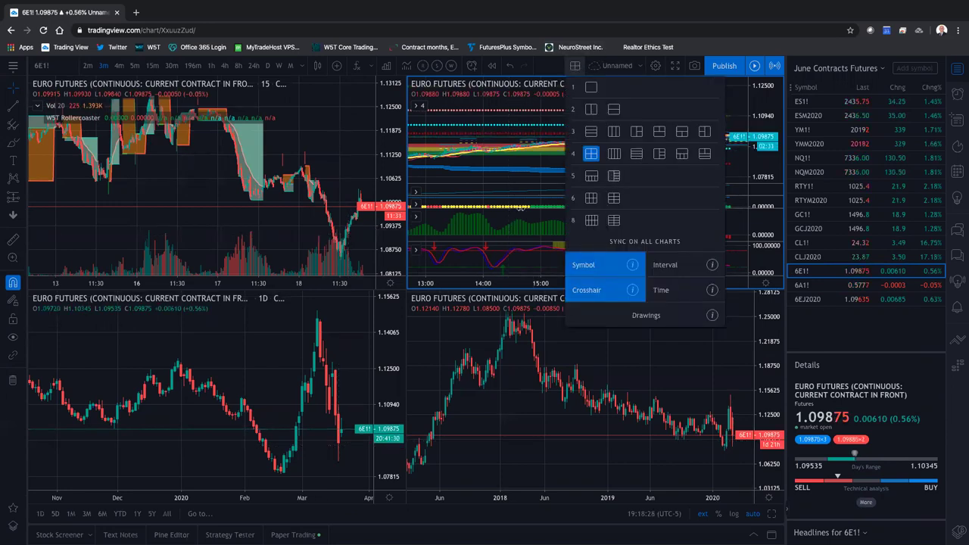
{"action": "left_click", "coordinate": [659, 154]}
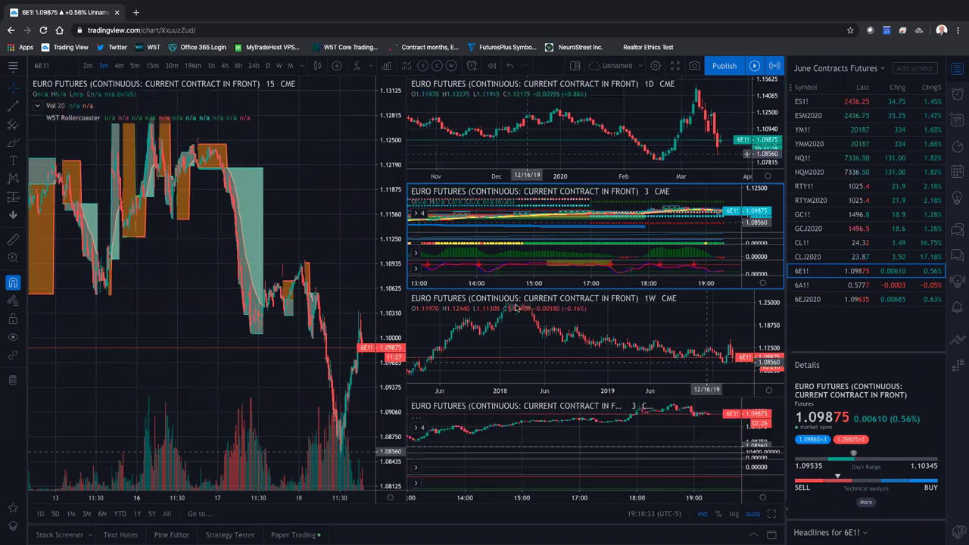
- Switch to the single-chart layout and return to the two-by-two grid of four charts
{"action": "left_click", "coordinate": [574, 66]}
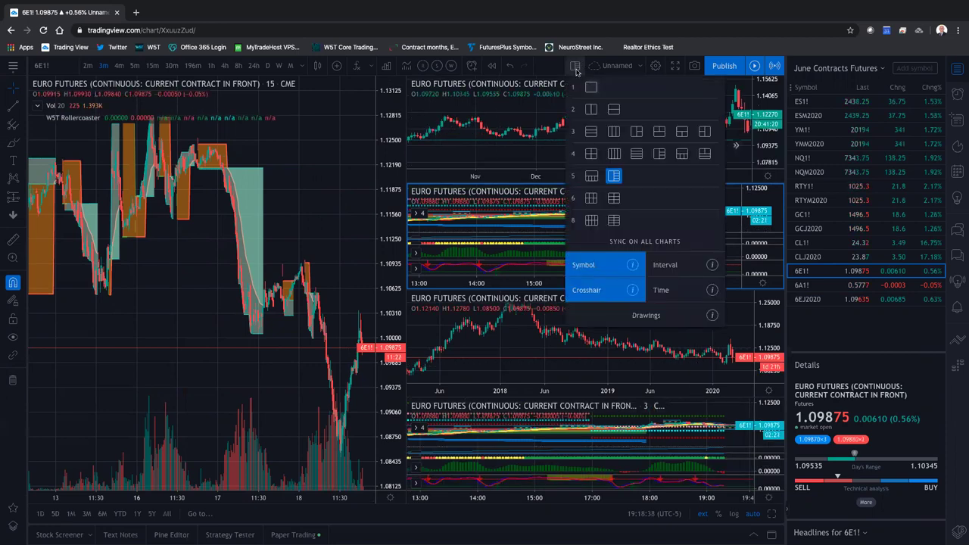
{"action": "left_click", "coordinate": [591, 87]}
{"action": "left_click", "coordinate": [575, 67]}
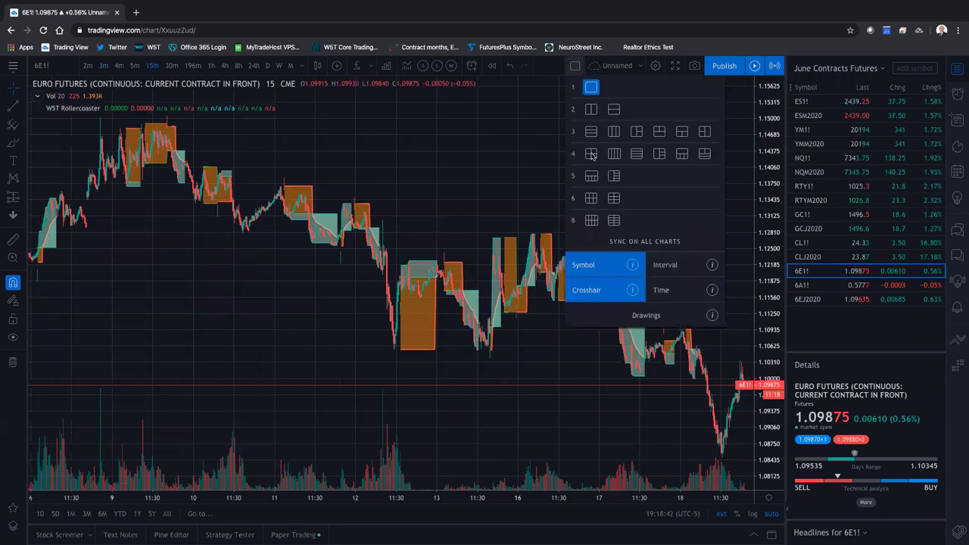
{"action": "left_click", "coordinate": [592, 154]}
- View the chart sync options, show ES1! on all four synced charts, and return them to 6E1!
{"action": "left_click", "coordinate": [575, 67]}
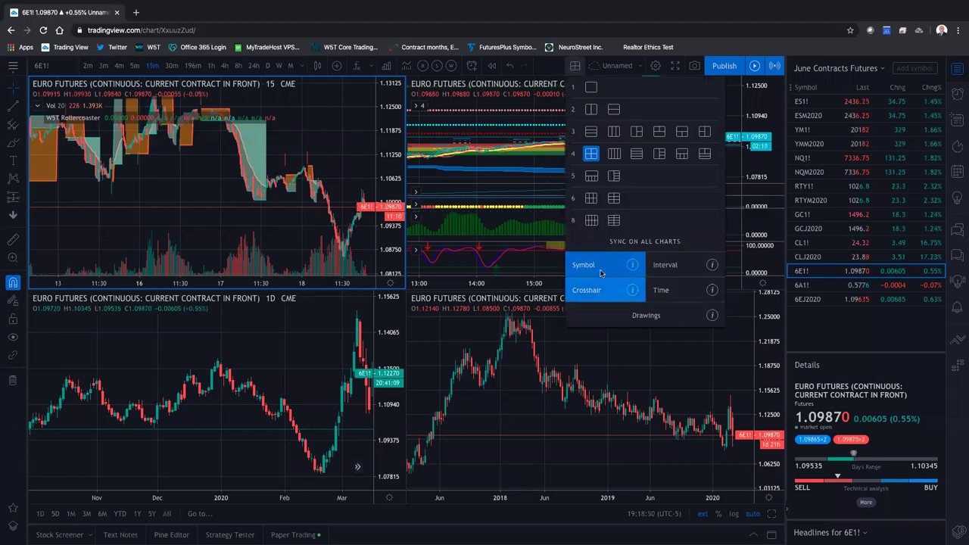
{"action": "left_click", "coordinate": [803, 102]}
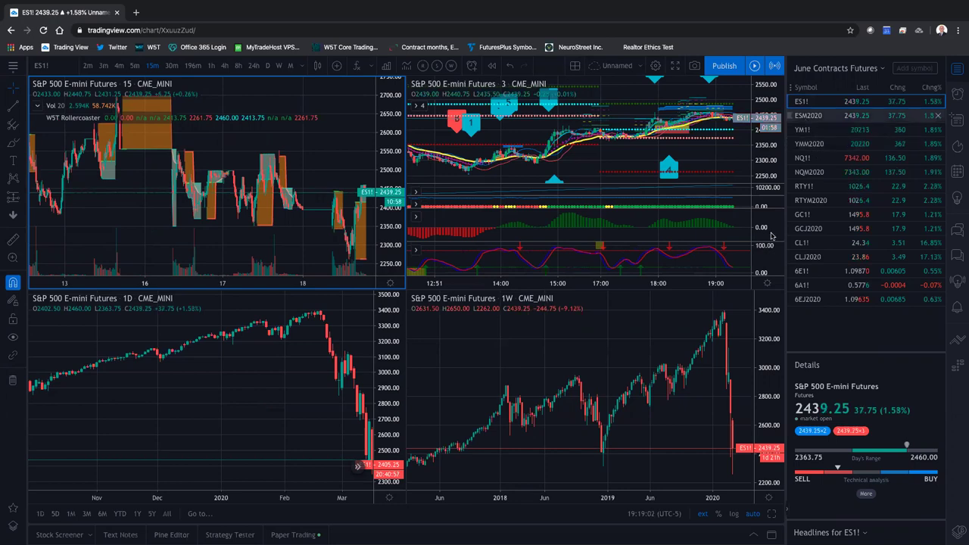
{"action": "left_click", "coordinate": [801, 273]}
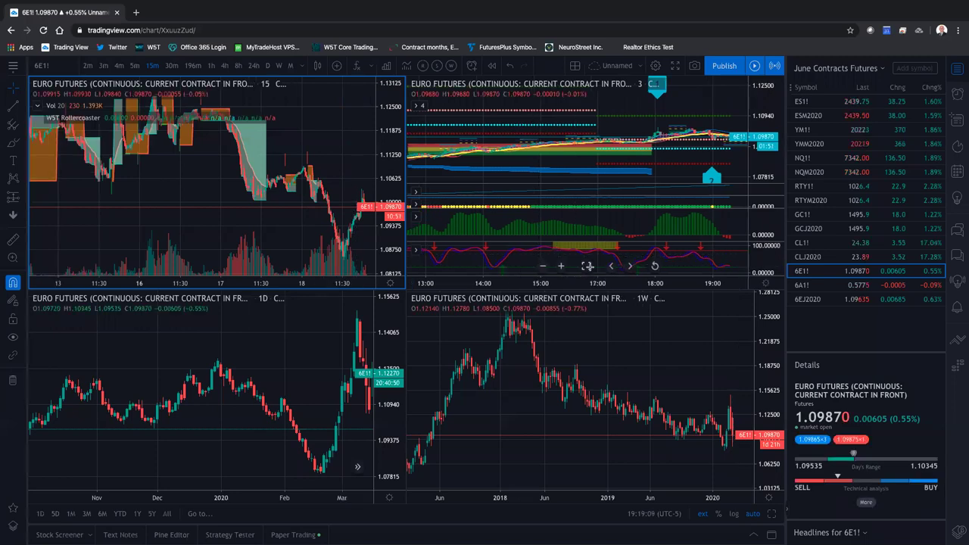
- Maximize the 3-minute 6E1! chart and widen its time range to include the previous evening's session
{"action": "left_click", "coordinate": [588, 266]}
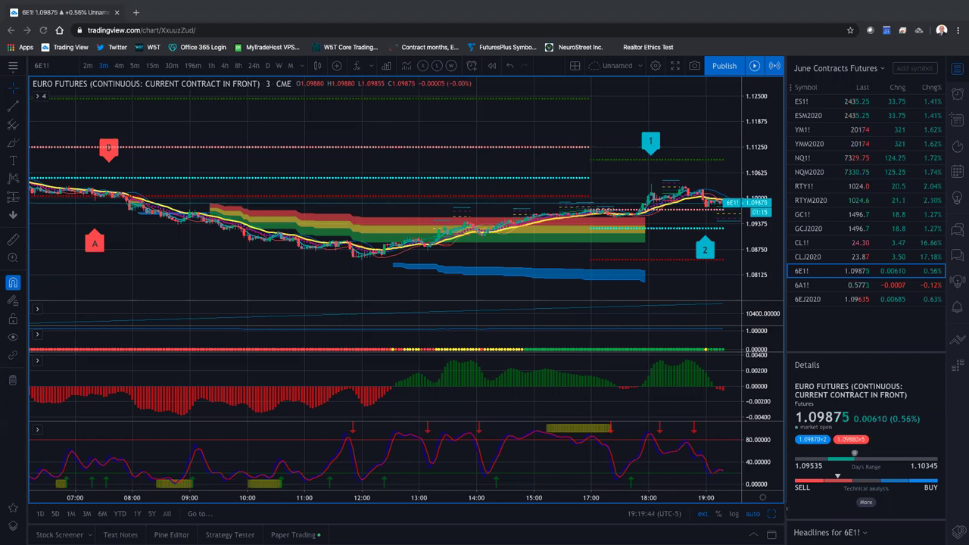
{"action": "left_click_drag", "start_coordinate": [426, 259], "coordinate": [429, 260]}
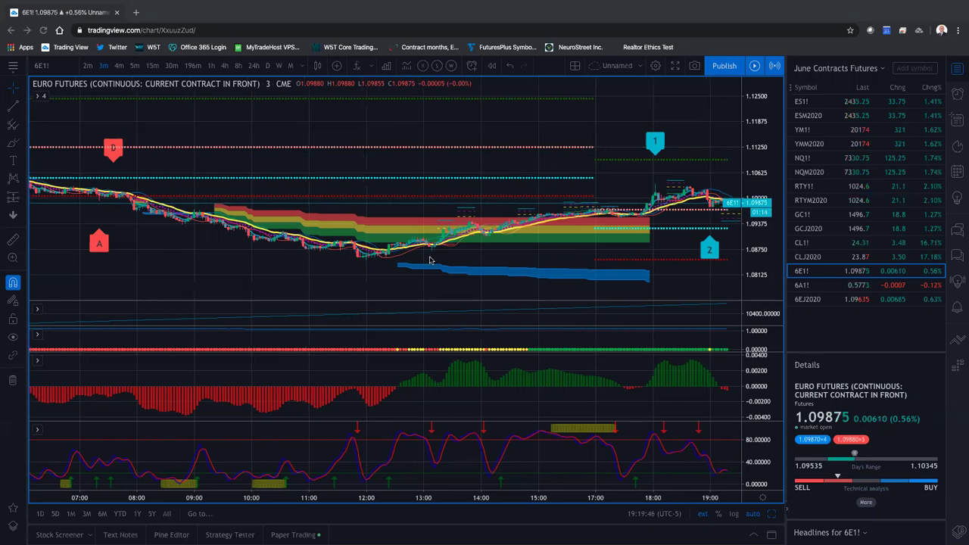
{"action": "scroll", "coordinate": [430, 260], "scroll_direction": "down", "scroll_amount": 3}
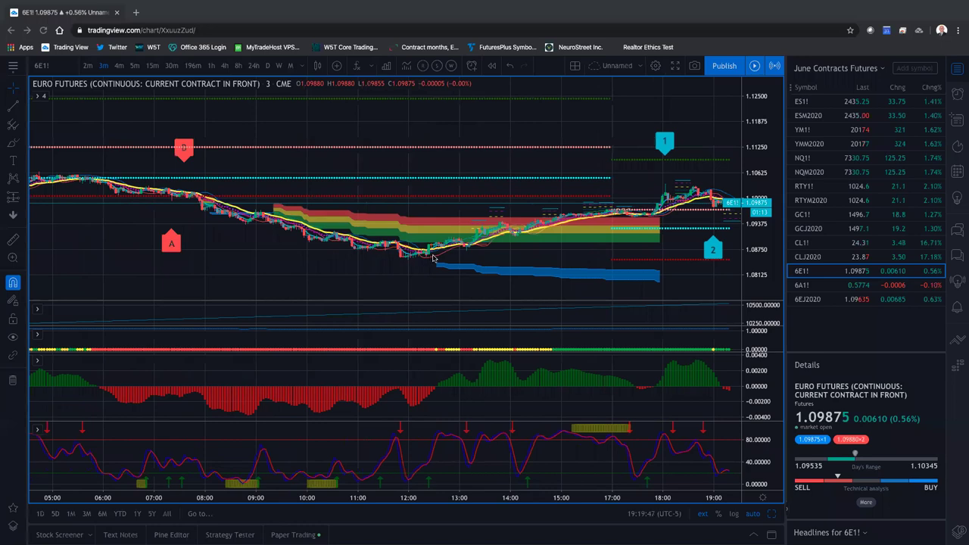
{"action": "scroll", "coordinate": [434, 258], "scroll_direction": "down", "scroll_amount": 1}
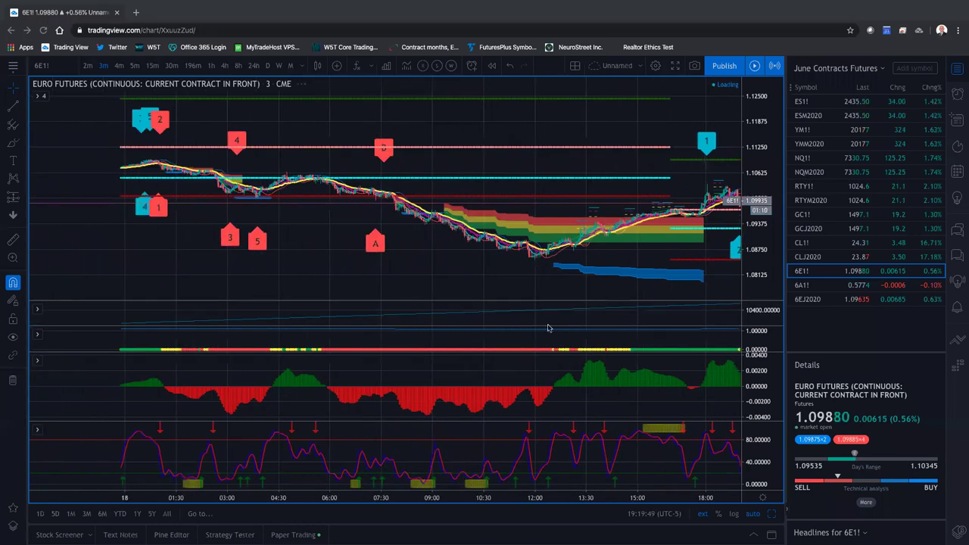
{"action": "scroll", "coordinate": [545, 326], "scroll_direction": "down", "scroll_amount": 1}
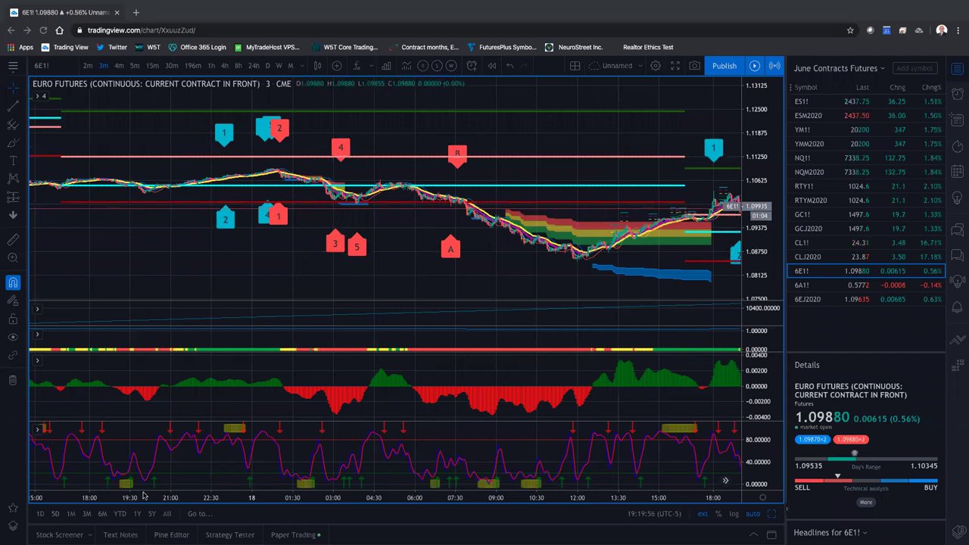
- Expand the chart's indicator legends and examine the W5T EW input settings and the start of the wave count on the chart
{"action": "left_click", "coordinate": [35, 99]}
{"action": "left_click", "coordinate": [36, 98]}
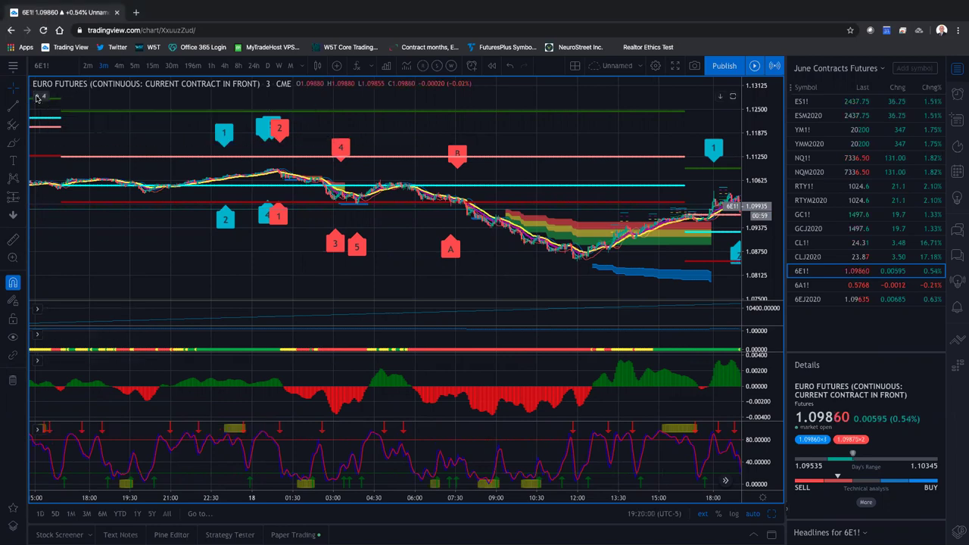
{"action": "left_click", "coordinate": [36, 99]}
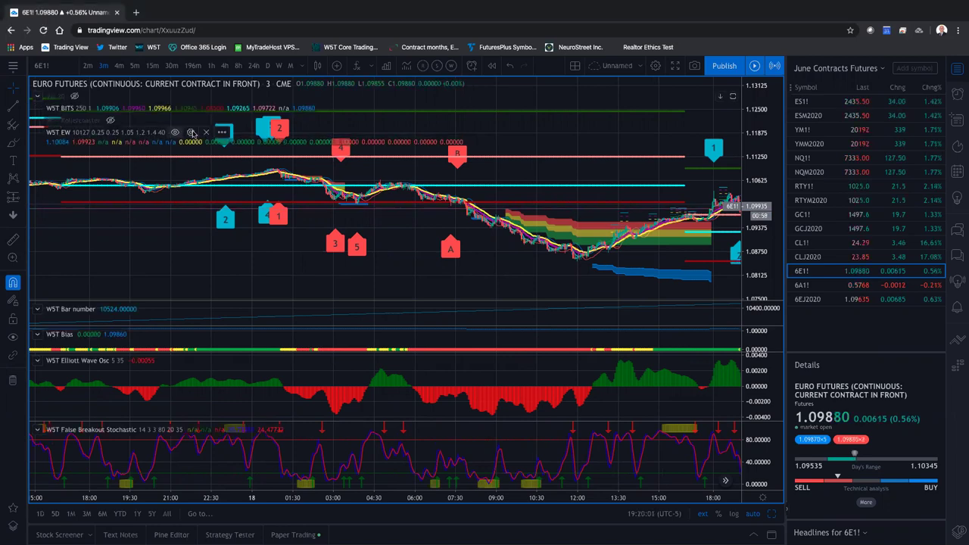
{"action": "left_click", "coordinate": [192, 133]}
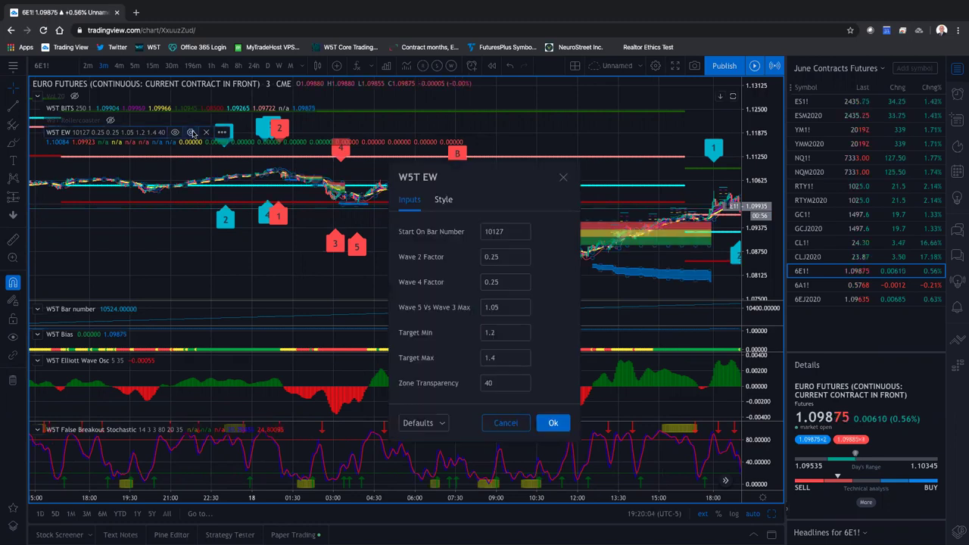
{"action": "left_click", "coordinate": [504, 423]}
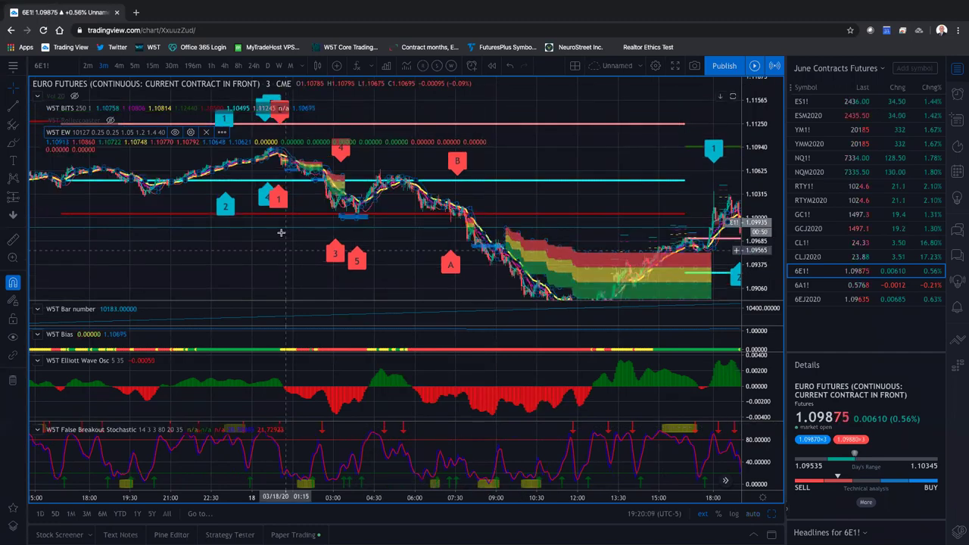
{"action": "left_click_drag", "start_coordinate": [273, 232], "coordinate": [262, 232]}
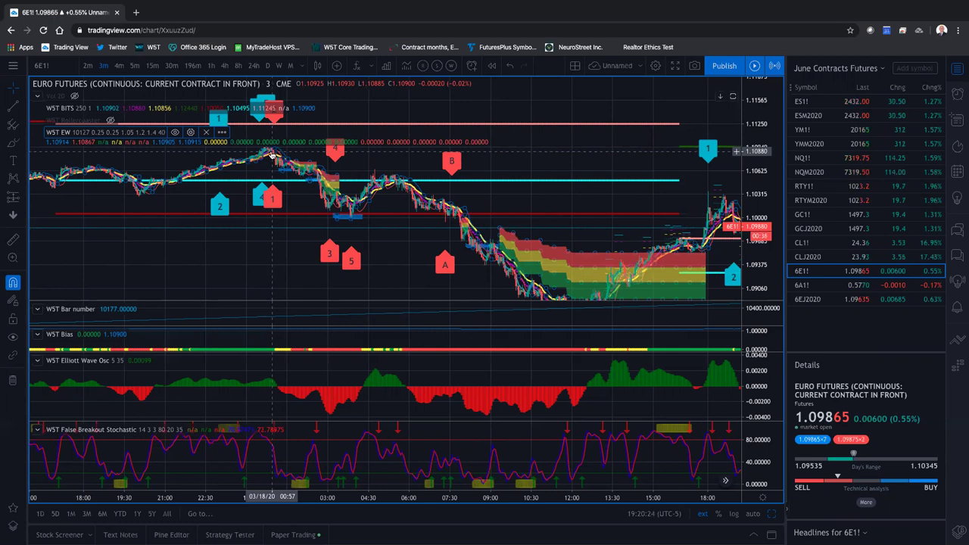
- Set the W5T EW indicator's Start On Bar Number to 10177 and apply the change
{"action": "left_click", "coordinate": [190, 133]}
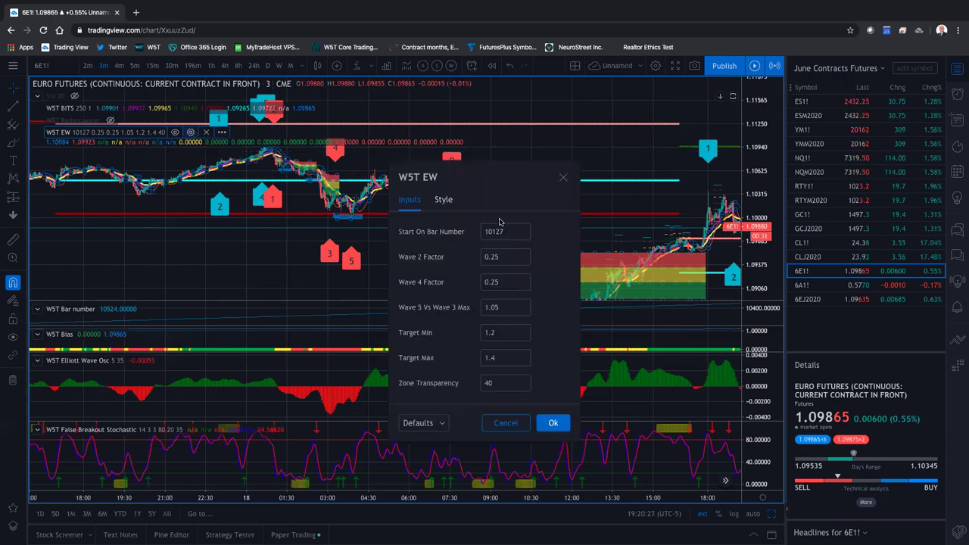
{"action": "left_click", "coordinate": [506, 231]}
{"action": "key", "text": "BackSpace"}
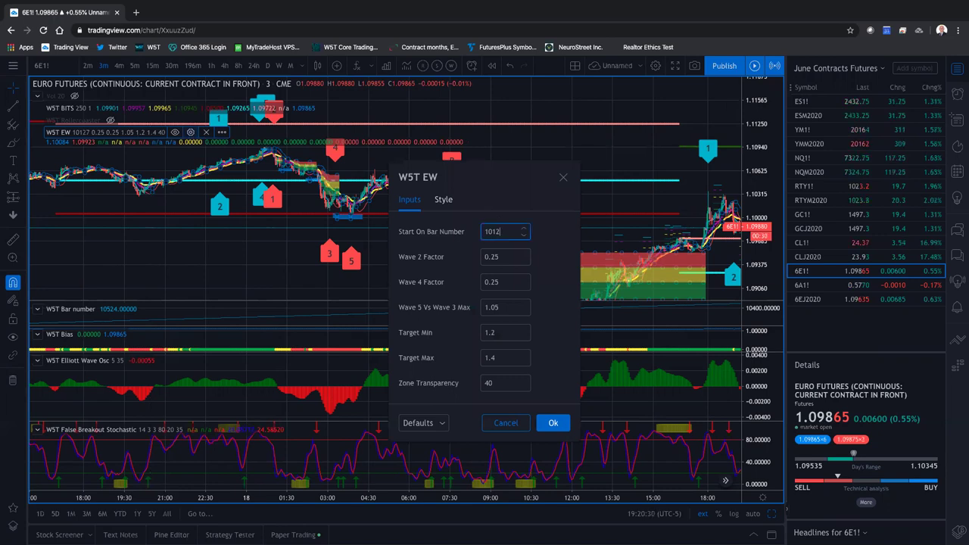
{"action": "type", "text": "77"}
{"action": "left_click", "coordinate": [552, 424]}
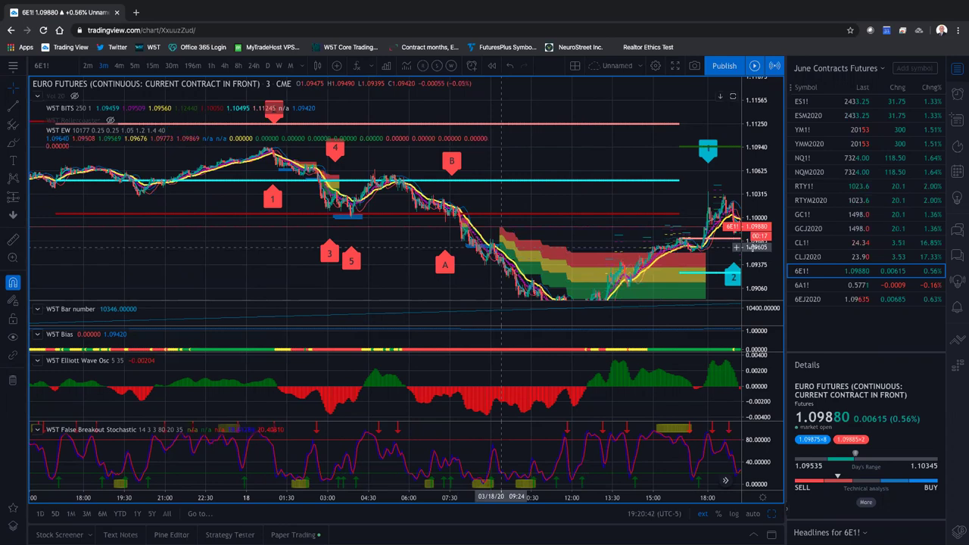
- Shrink the stochastic, Elliott Wave oscillator, bias and bar number panes to enlarge the main price pane
{"action": "scroll", "coordinate": [502, 247], "scroll_direction": "left", "scroll_amount": 2}
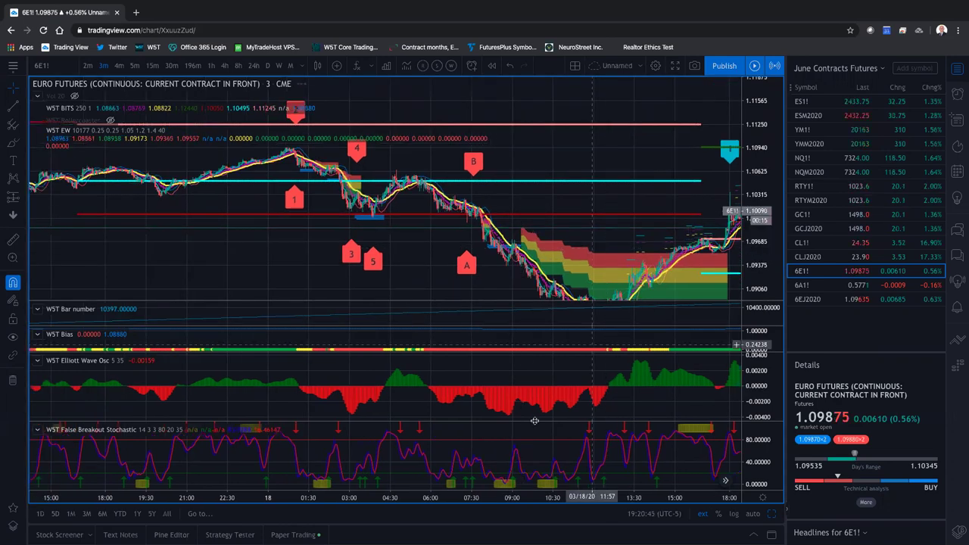
{"action": "left_click_drag", "start_coordinate": [534, 424], "coordinate": [532, 451]}
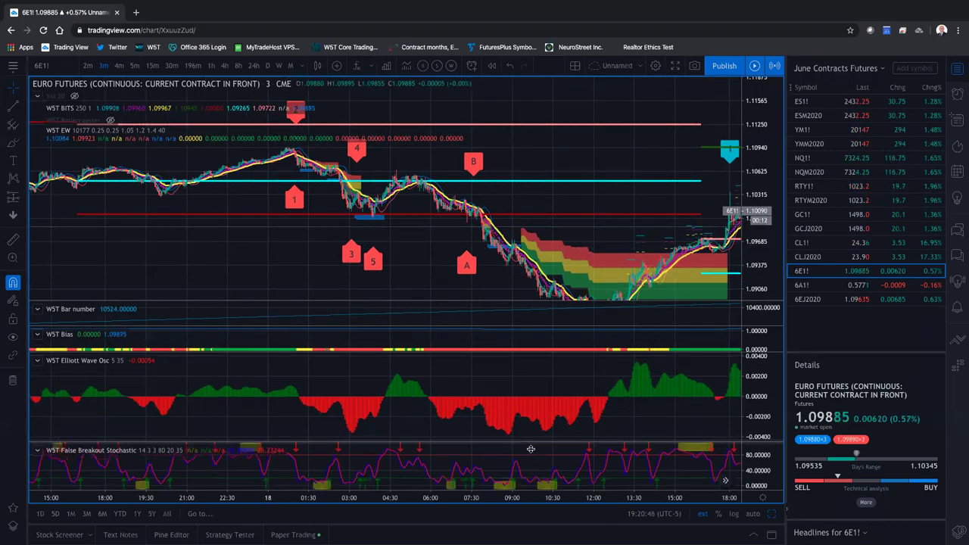
{"action": "left_click_drag", "start_coordinate": [530, 359], "coordinate": [526, 399]}
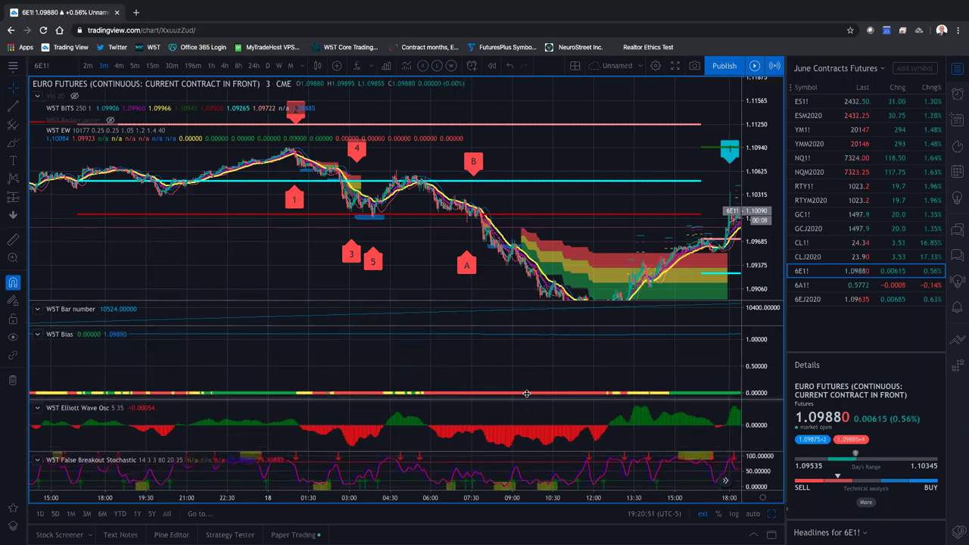
{"action": "left_click_drag", "start_coordinate": [500, 326], "coordinate": [491, 382]}
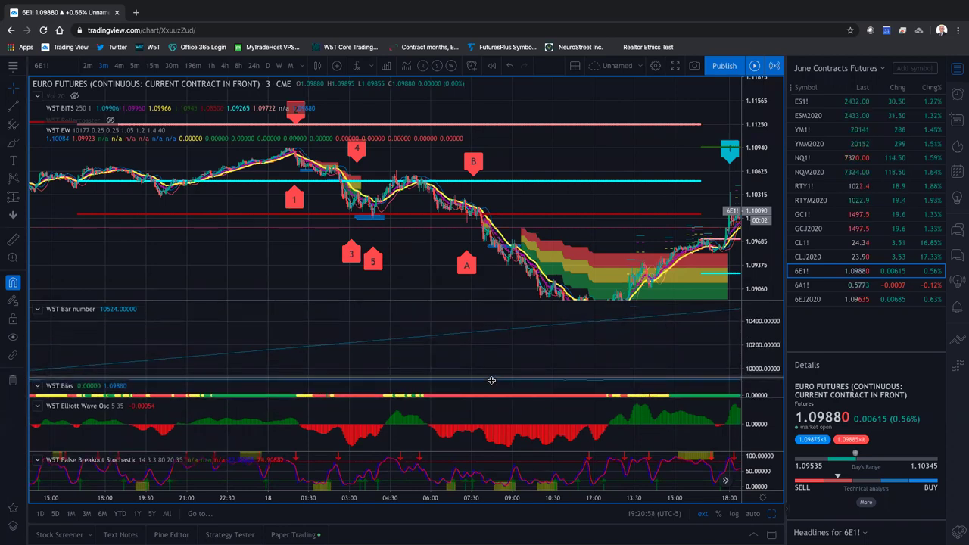
{"action": "left_click_drag", "start_coordinate": [488, 299], "coordinate": [471, 374]}
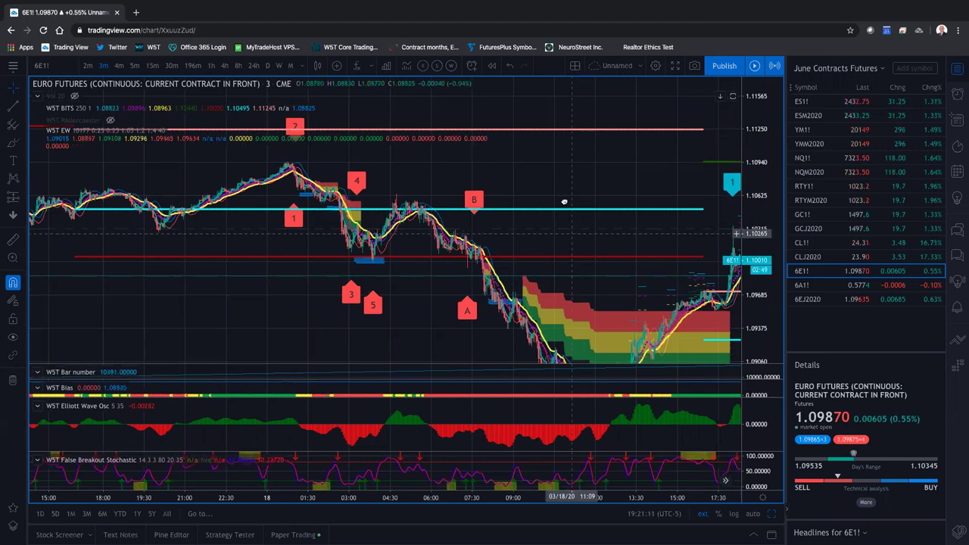
- Examine the labelled waves 1 to 5, the A and B labels and the coloured pullback zones along the 6E1! price action
{"action": "left_click_drag", "start_coordinate": [452, 220], "coordinate": [251, 275]}
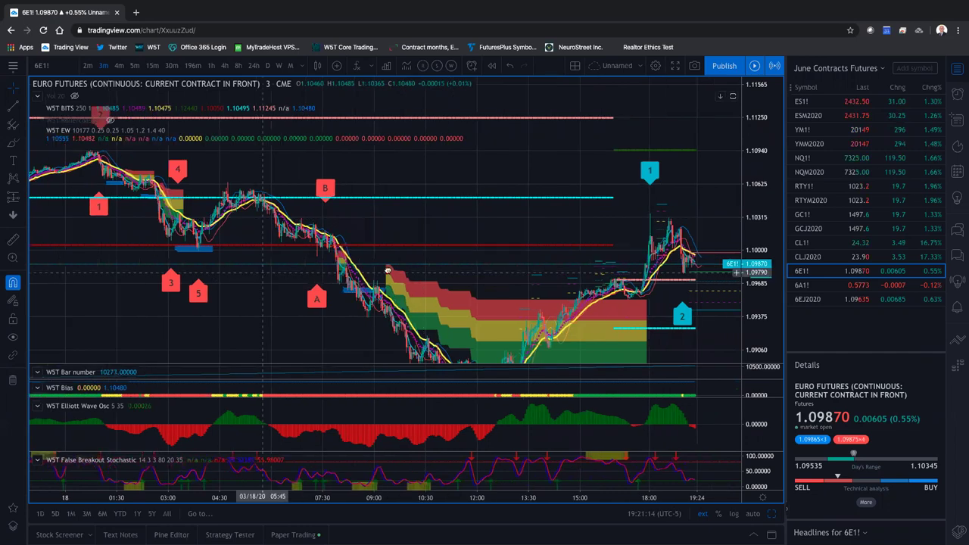
{"action": "scroll", "coordinate": [482, 259], "scroll_direction": "left", "scroll_amount": 3}
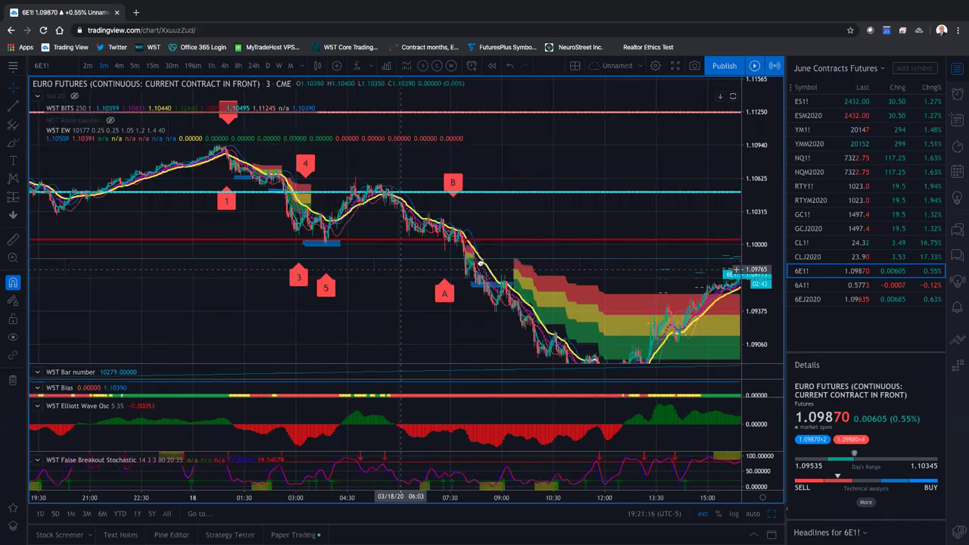
{"action": "scroll", "coordinate": [479, 263], "scroll_direction": "left", "scroll_amount": 2}
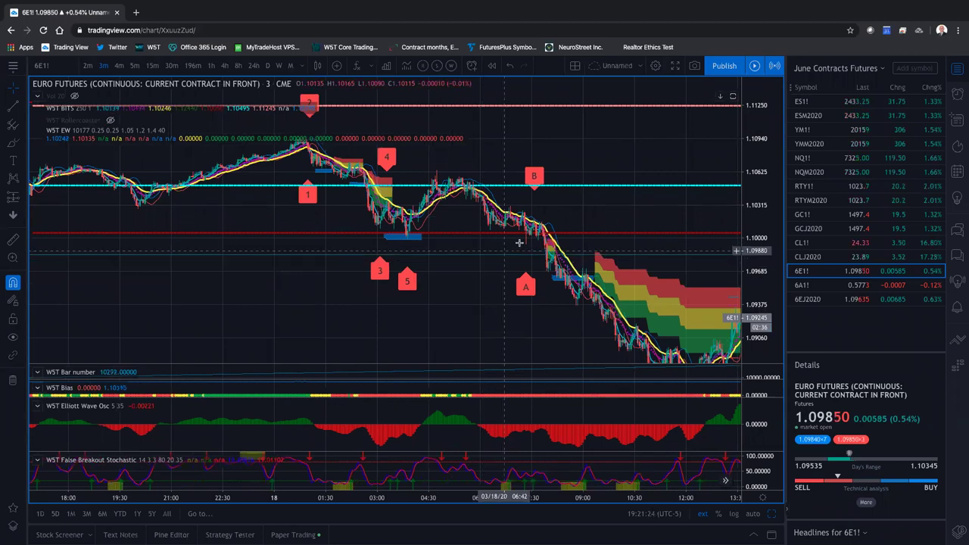
{"action": "left_click", "coordinate": [87, 66]}
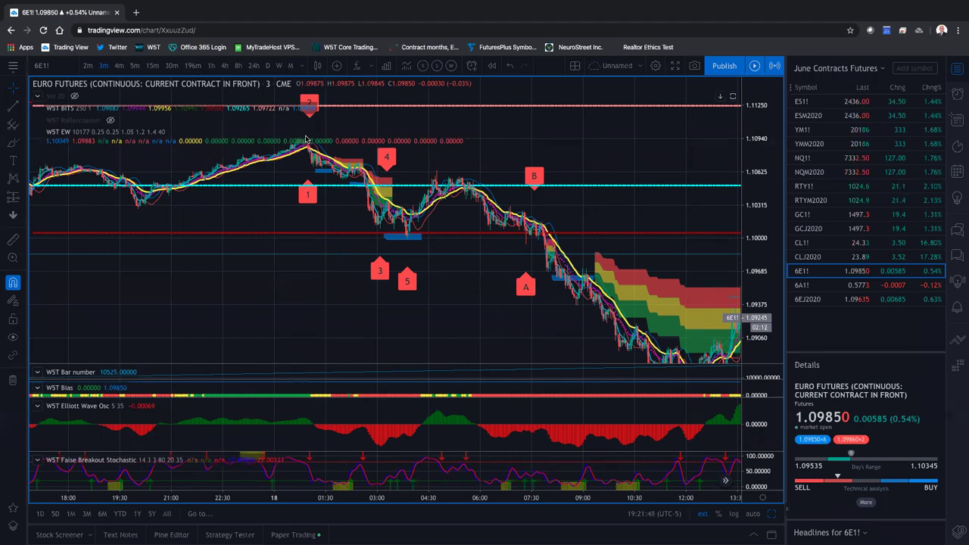
{"action": "left_click", "coordinate": [93, 70]}
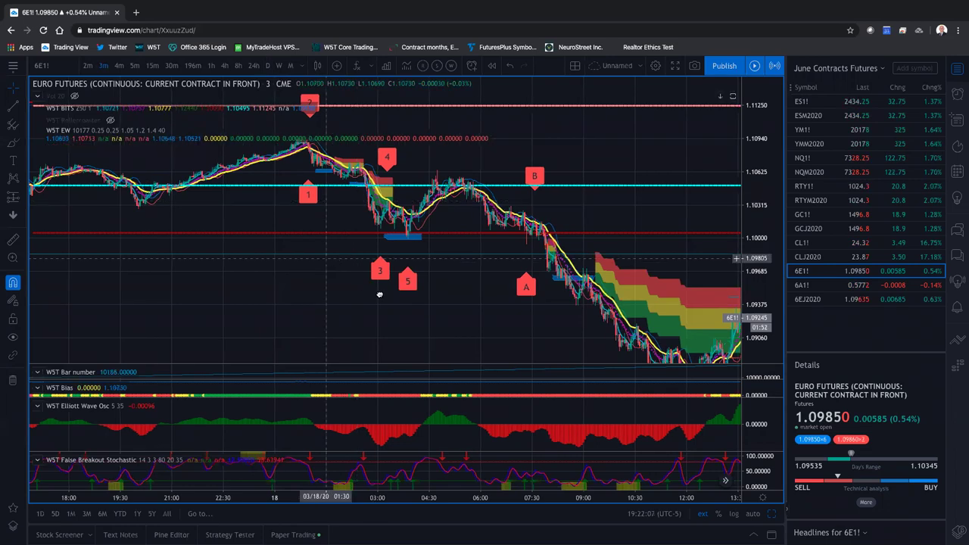
{"action": "left_click_drag", "start_coordinate": [379, 294], "coordinate": [425, 317]}
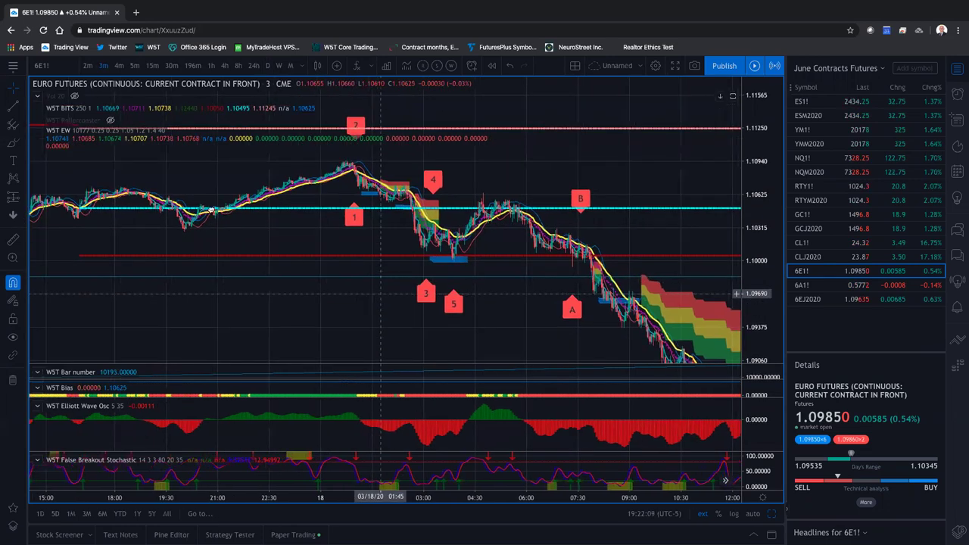
{"action": "key", "text": "alt+r"}
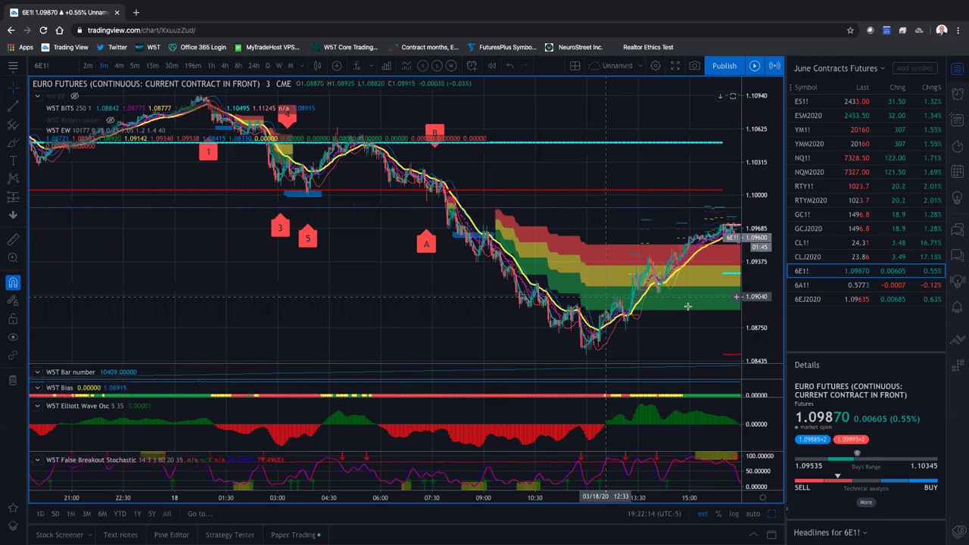
{"action": "scroll", "coordinate": [688, 307], "scroll_direction": "left", "scroll_amount": 5}
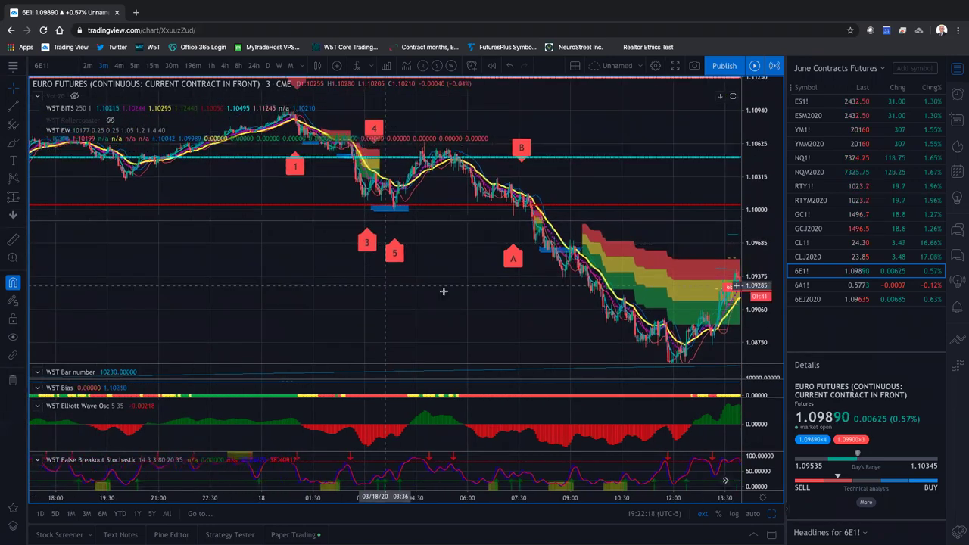
{"action": "scroll", "coordinate": [443, 292], "scroll_direction": "left", "scroll_amount": 3}
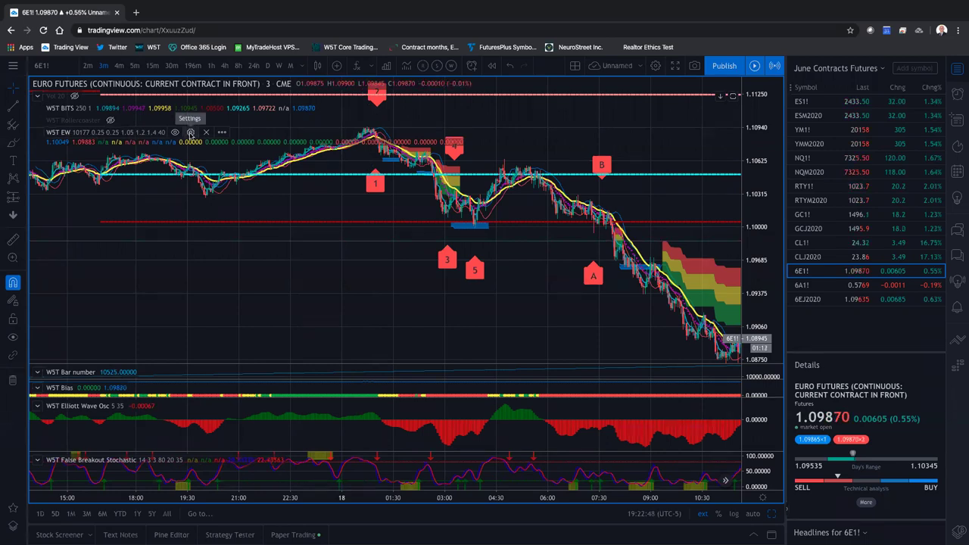
- Review the Start On Bar Number input in the W5T EW settings and close them
{"action": "left_click", "coordinate": [190, 132]}
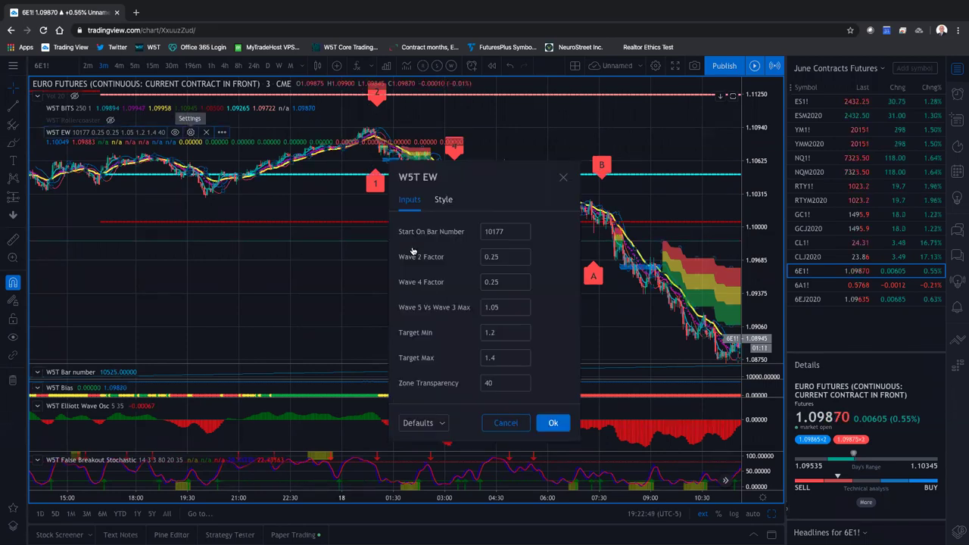
{"action": "left_click", "coordinate": [508, 232]}
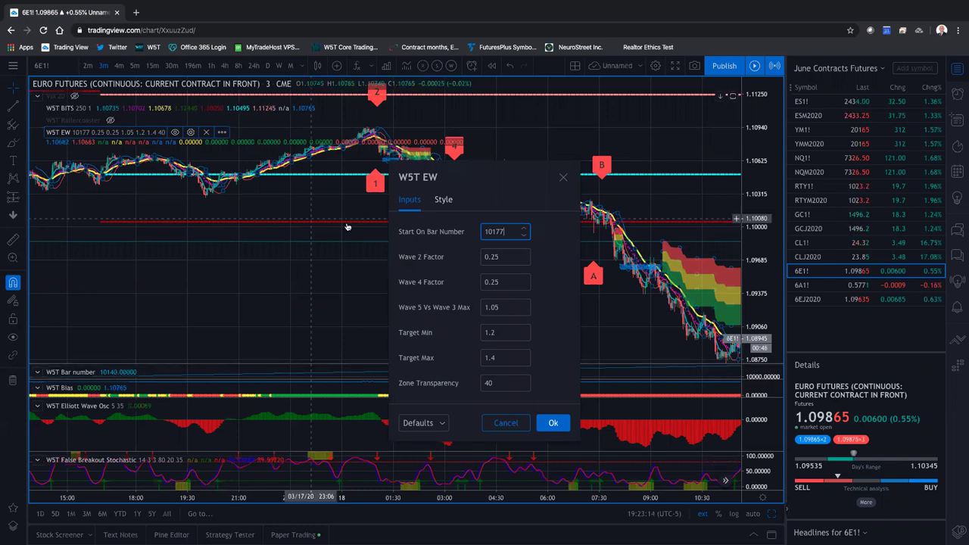
{"action": "left_click", "coordinate": [554, 423]}
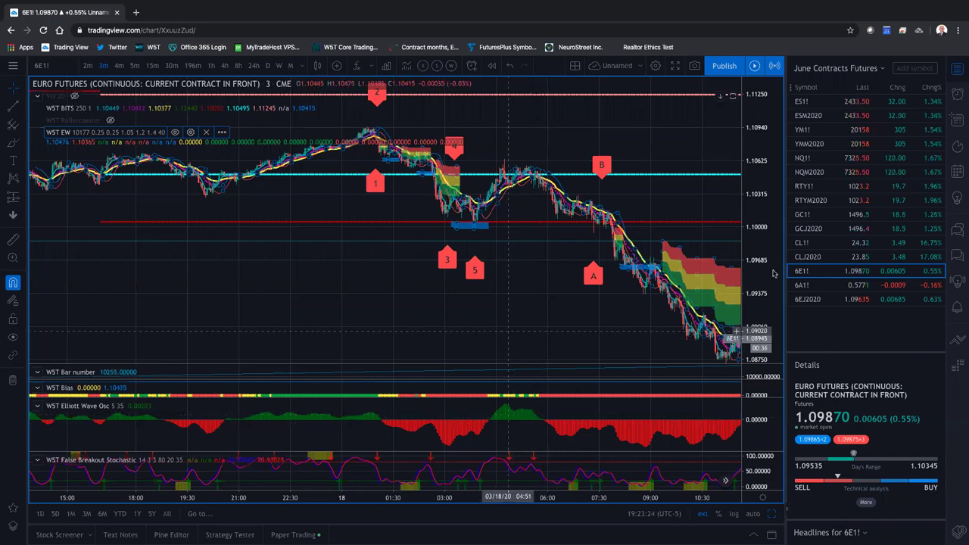
- Stretch the price scale and examine the wave 3 to 5 and A-B sections of the count at a closer zoom
{"action": "left_click_drag", "start_coordinate": [762, 258], "coordinate": [762, 252]}
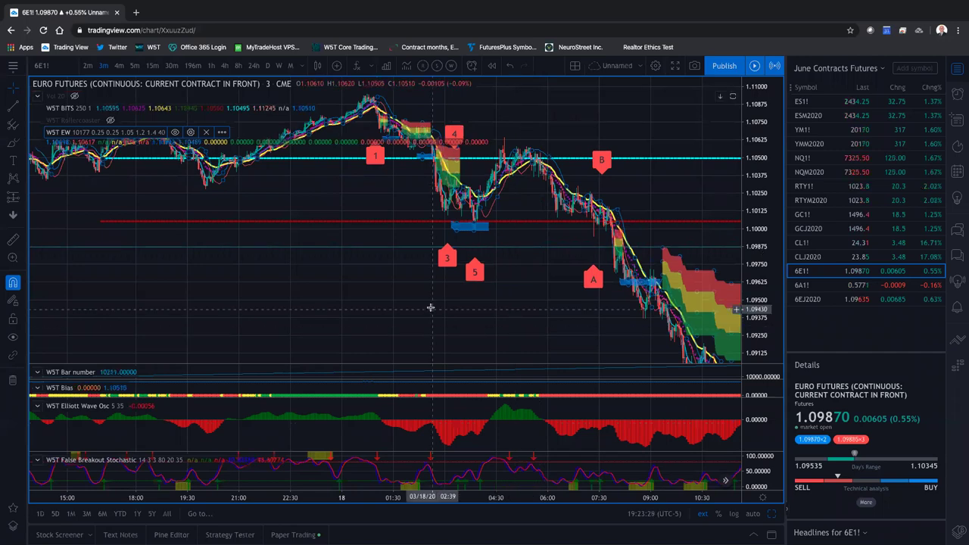
{"action": "scroll", "coordinate": [430, 308], "scroll_direction": "up", "scroll_amount": 2}
{"action": "scroll", "coordinate": [430, 308], "scroll_direction": "up", "scroll_amount": 1}
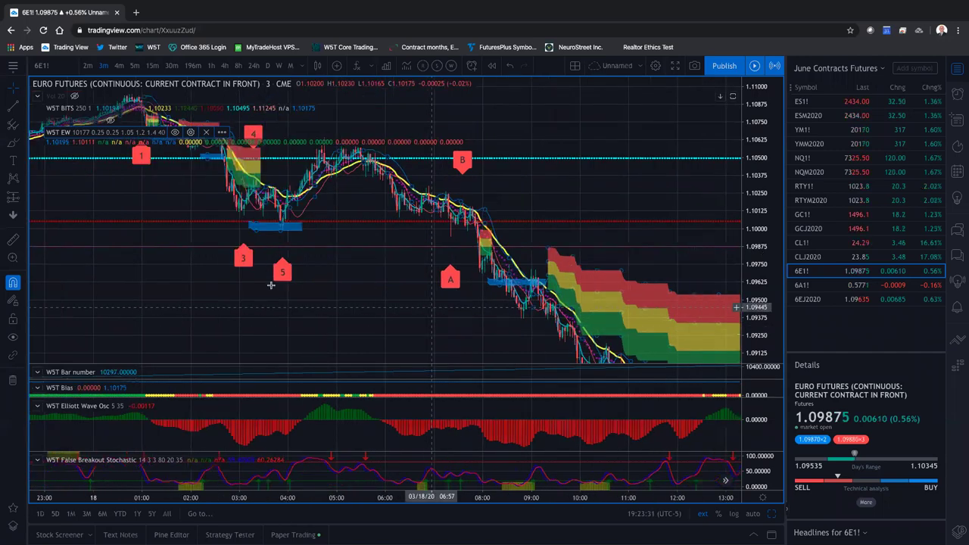
{"action": "scroll", "coordinate": [271, 285], "scroll_direction": "up", "scroll_amount": 1}
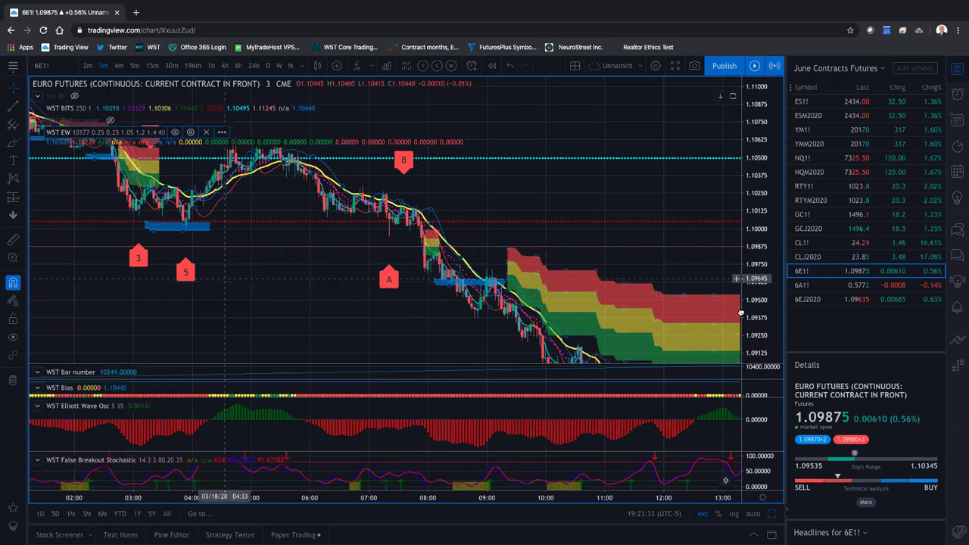
{"action": "scroll", "coordinate": [740, 313], "scroll_direction": "down", "scroll_amount": 2}
{"action": "scroll", "coordinate": [719, 314], "scroll_direction": "up", "scroll_amount": 2}
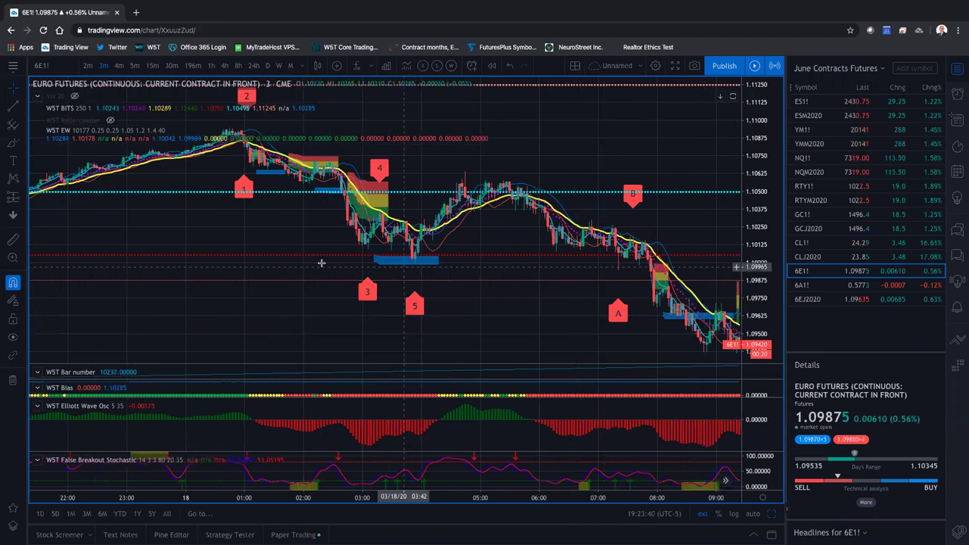
- View the saved Regression Trend templates and draw a regression trend from the wave 3 low at 03:06 to the wave 4 pullback at 03:18
{"action": "left_click", "coordinate": [24, 107]}
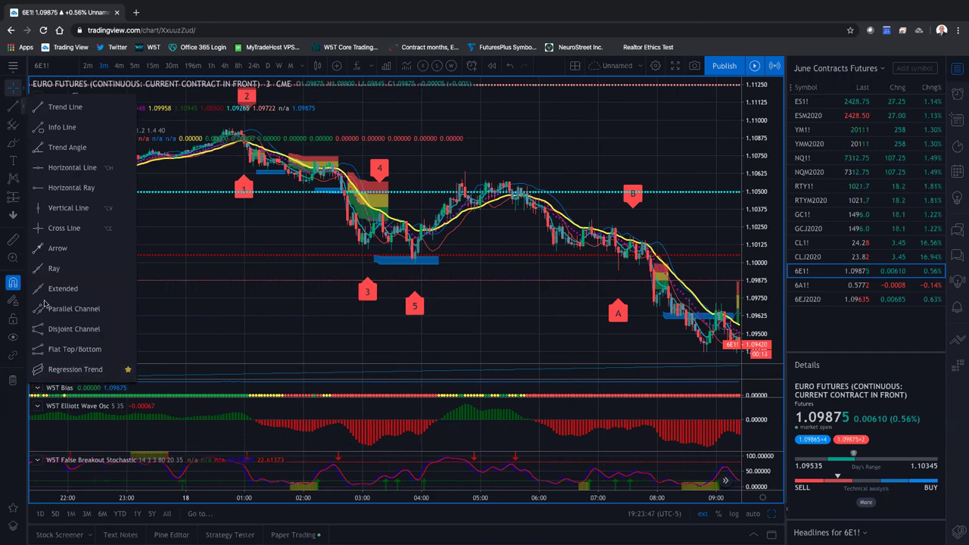
{"action": "left_click", "coordinate": [69, 371]}
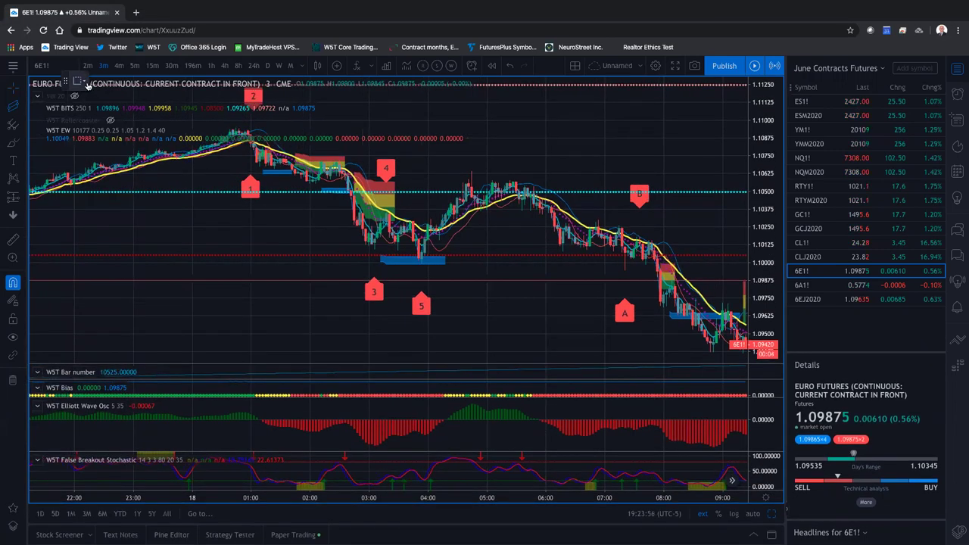
{"action": "left_click", "coordinate": [88, 85]}
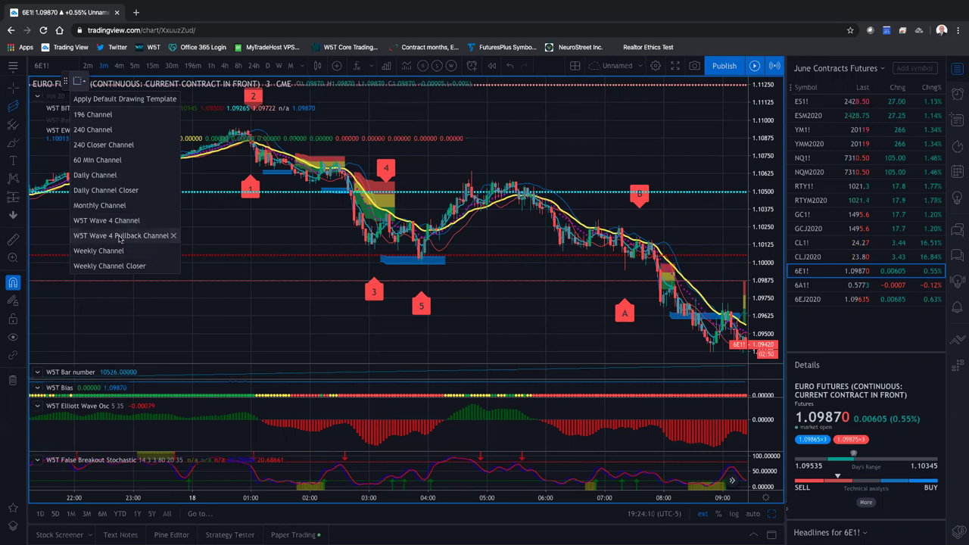
{"action": "left_click", "coordinate": [247, 261]}
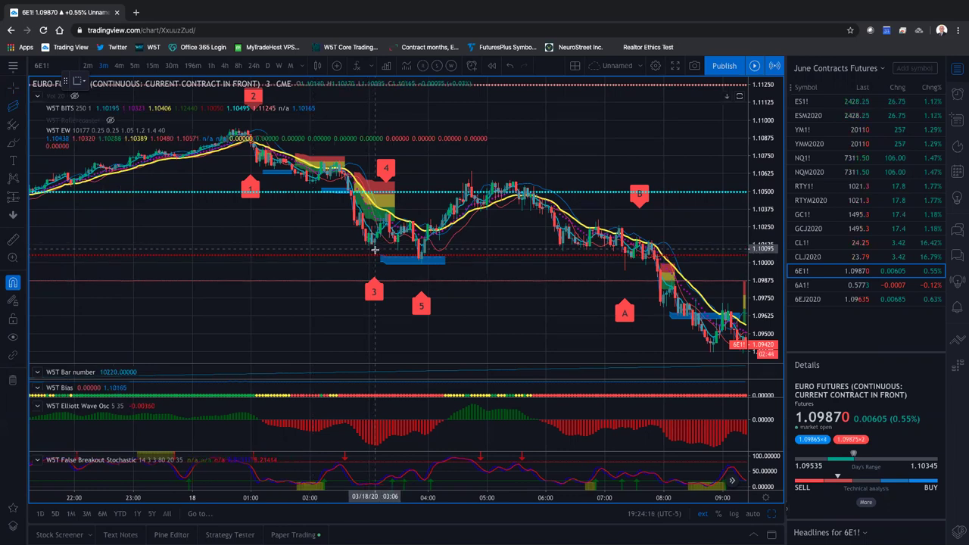
{"action": "left_click", "coordinate": [374, 249]}
{"action": "left_click", "coordinate": [389, 216]}
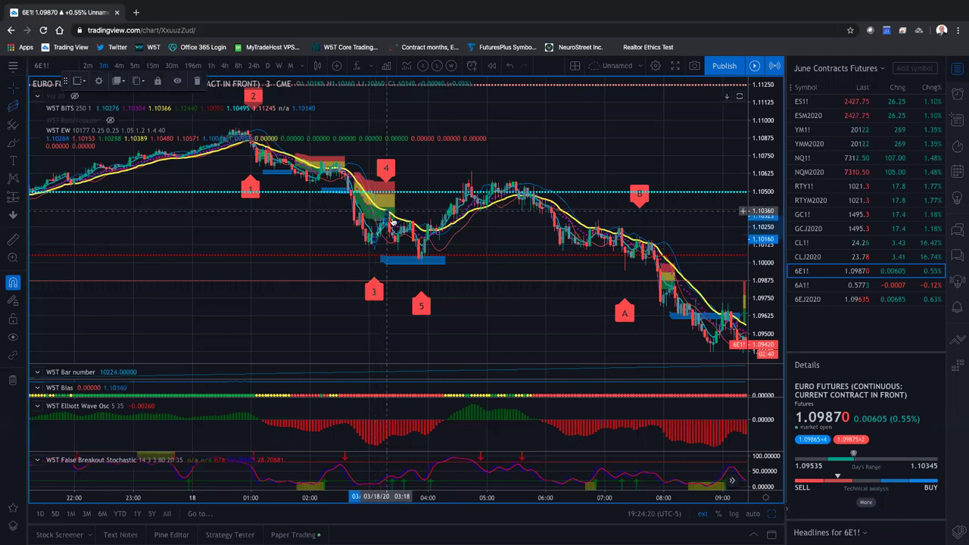
- Examine the decline around labels A and B at close zoom, then the bars between waves 3 and 5
{"action": "scroll", "coordinate": [312, 277], "scroll_direction": "up", "scroll_amount": 2}
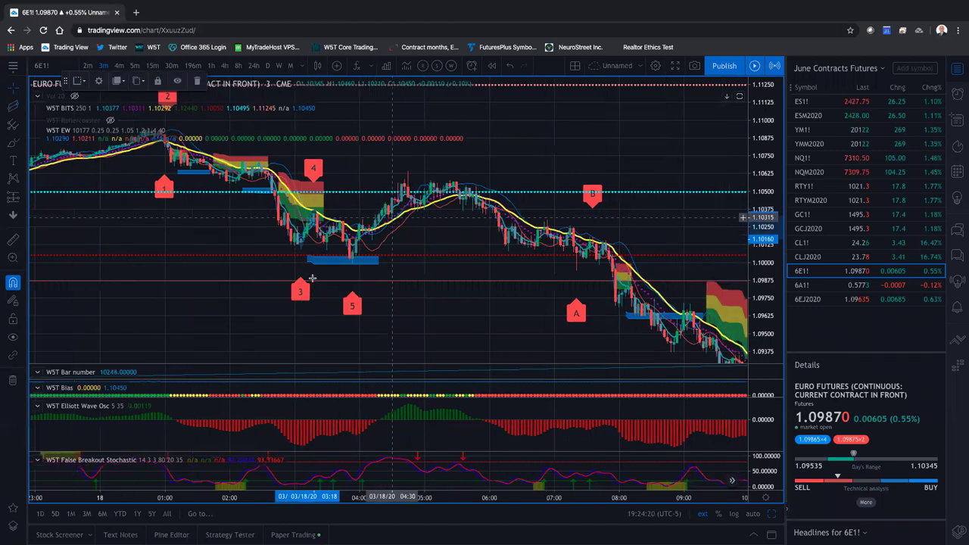
{"action": "scroll", "coordinate": [356, 307], "scroll_direction": "up", "scroll_amount": 1}
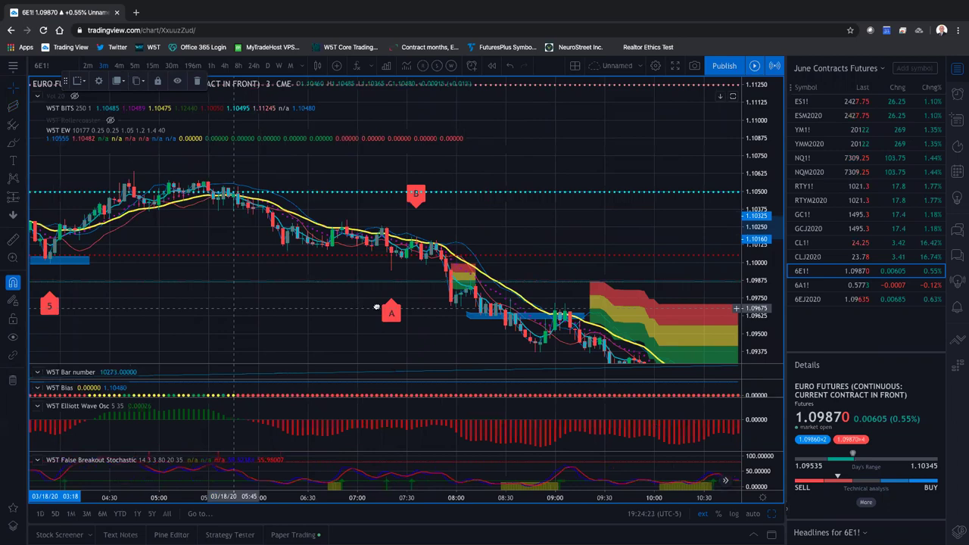
{"action": "scroll", "coordinate": [378, 307], "scroll_direction": "up", "scroll_amount": 1}
{"action": "scroll", "coordinate": [379, 307], "scroll_direction": "up", "scroll_amount": 1}
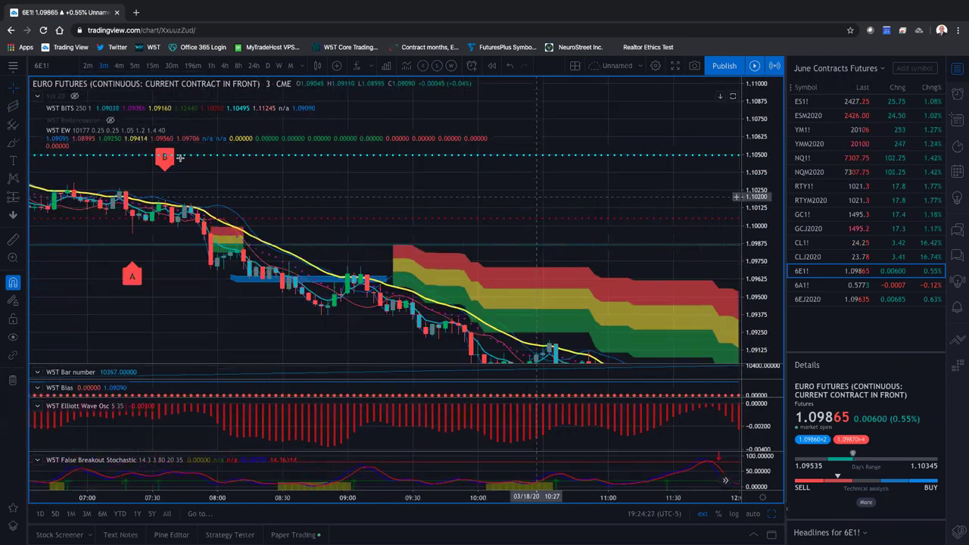
{"action": "scroll", "coordinate": [180, 158], "scroll_direction": "left", "scroll_amount": 3}
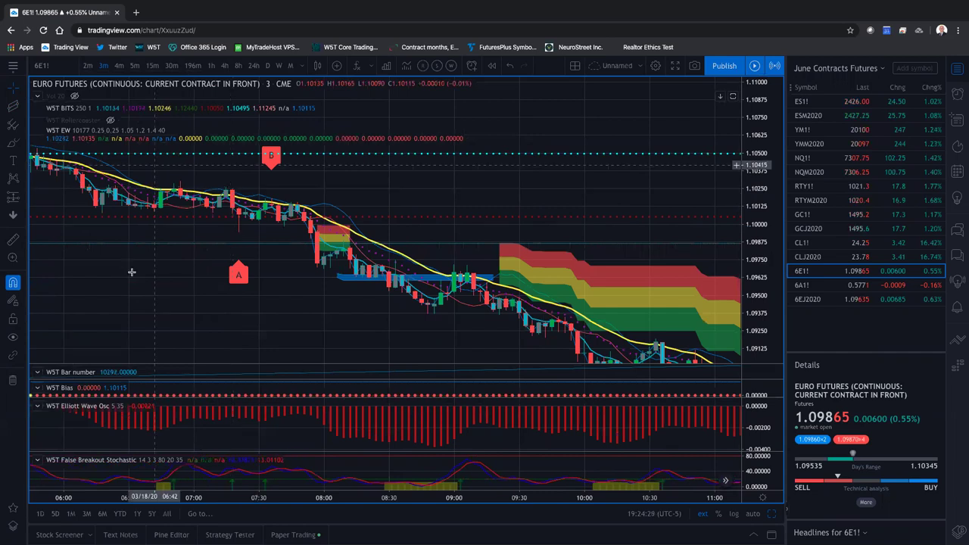
{"action": "scroll", "coordinate": [131, 272], "scroll_direction": "left", "scroll_amount": 3}
{"action": "scroll", "coordinate": [693, 297], "scroll_direction": "left", "scroll_amount": 6}
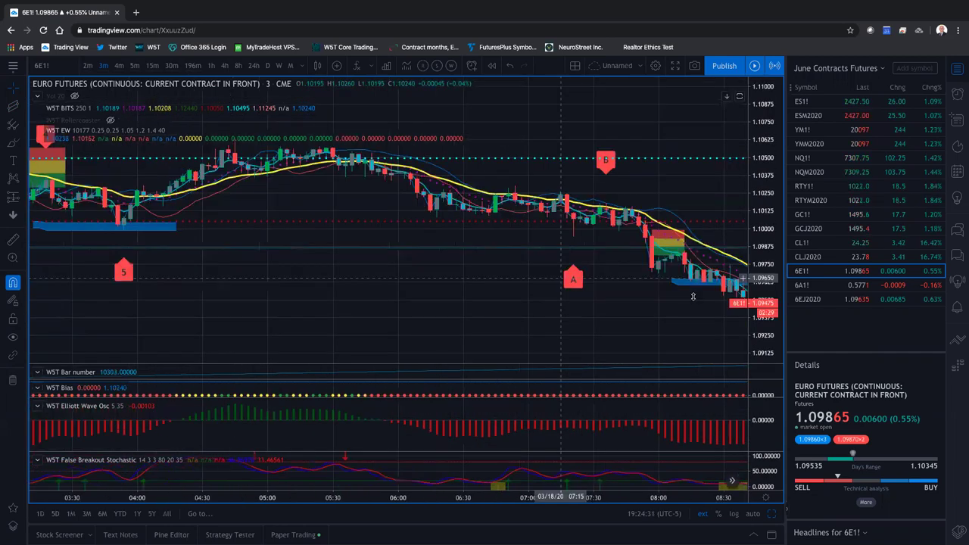
{"action": "scroll", "coordinate": [693, 297], "scroll_direction": "left", "scroll_amount": 6}
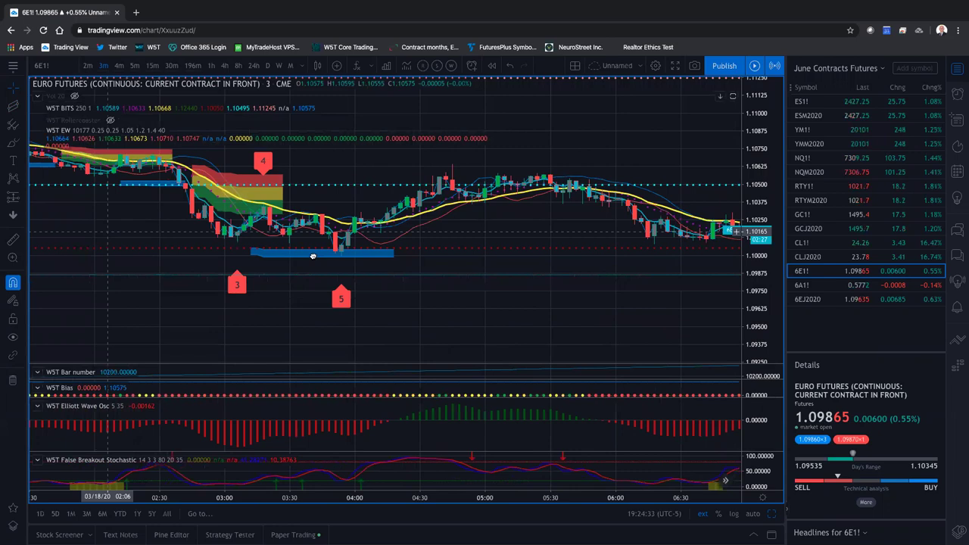
- Examine the price action between waves 3, 4 and 5 and the pullback after the wave 3 low at closer zoom
{"action": "scroll", "coordinate": [312, 256], "scroll_direction": "left", "scroll_amount": 4}
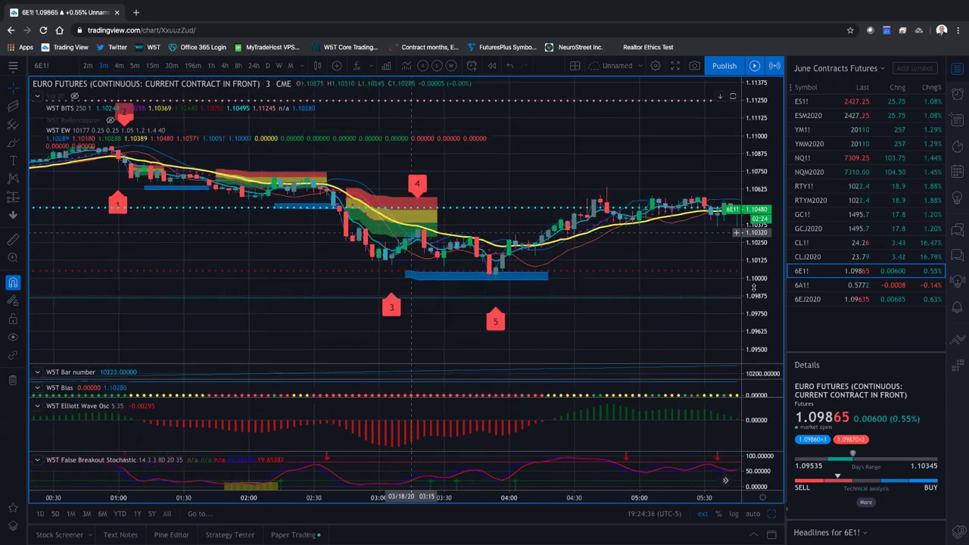
{"action": "double_click", "coordinate": [762, 163]}
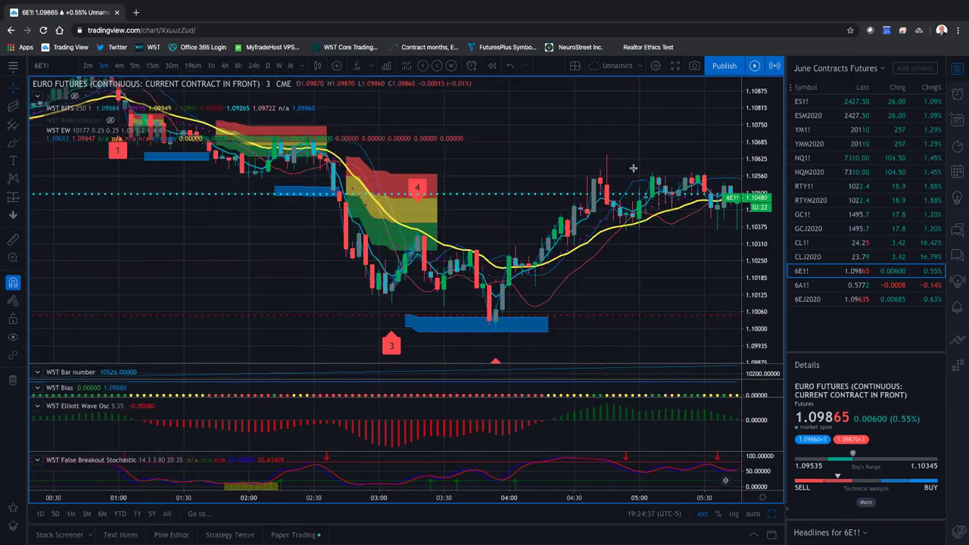
{"action": "scroll", "coordinate": [502, 196], "scroll_direction": "up", "scroll_amount": 2}
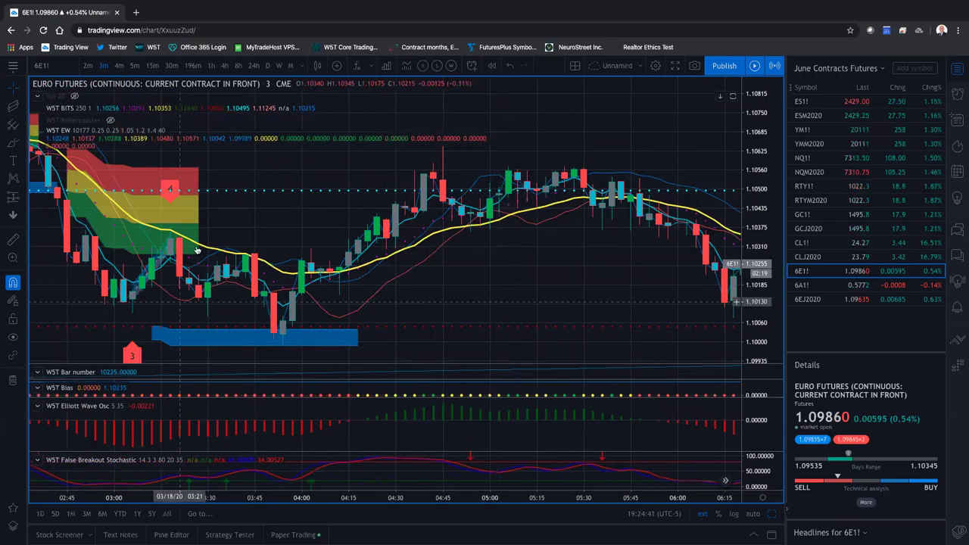
{"action": "key", "text": "Left"}
{"action": "key", "text": "Left"}
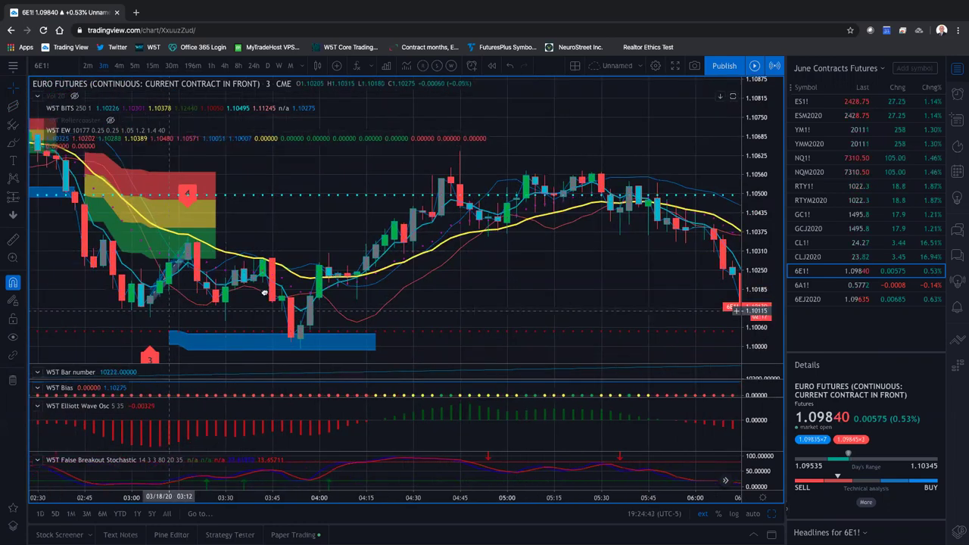
{"action": "key", "text": "Left"}
{"action": "key", "text": "Left"}
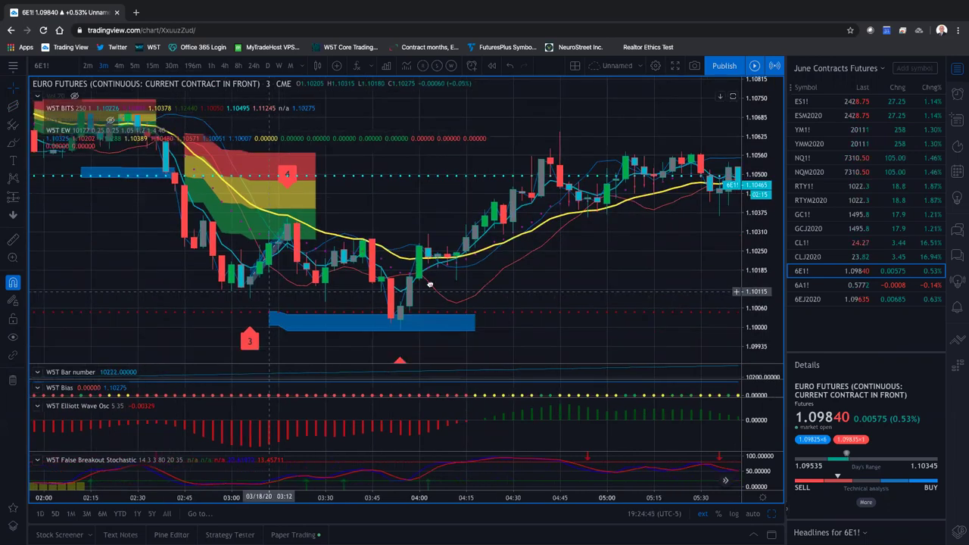
{"action": "key", "text": "Right"}
{"action": "key", "text": "Left"}
{"action": "key", "text": "Left"}
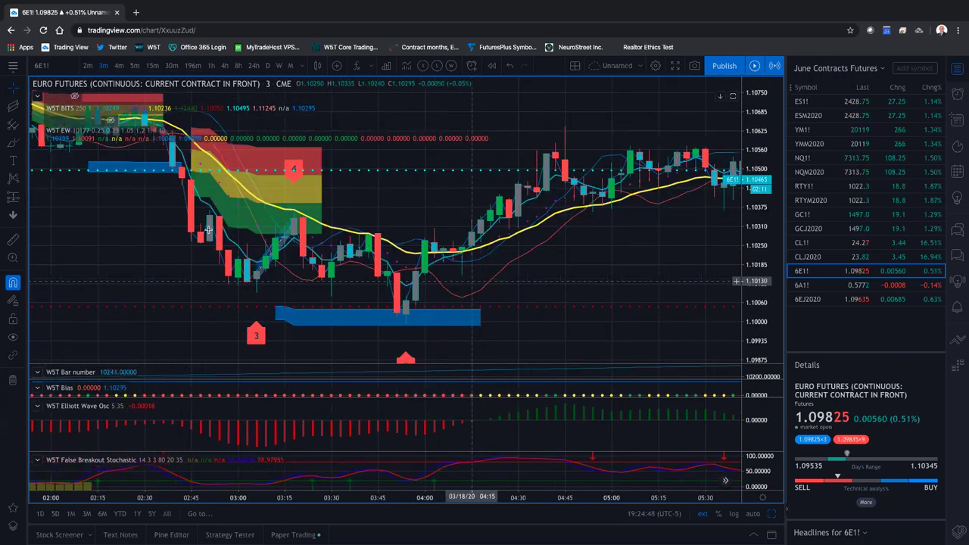
- Remove the regression trend after wave 3 and draw a new one from the wave 3 low to the 03:21 bar
{"action": "left_click", "coordinate": [262, 278]}
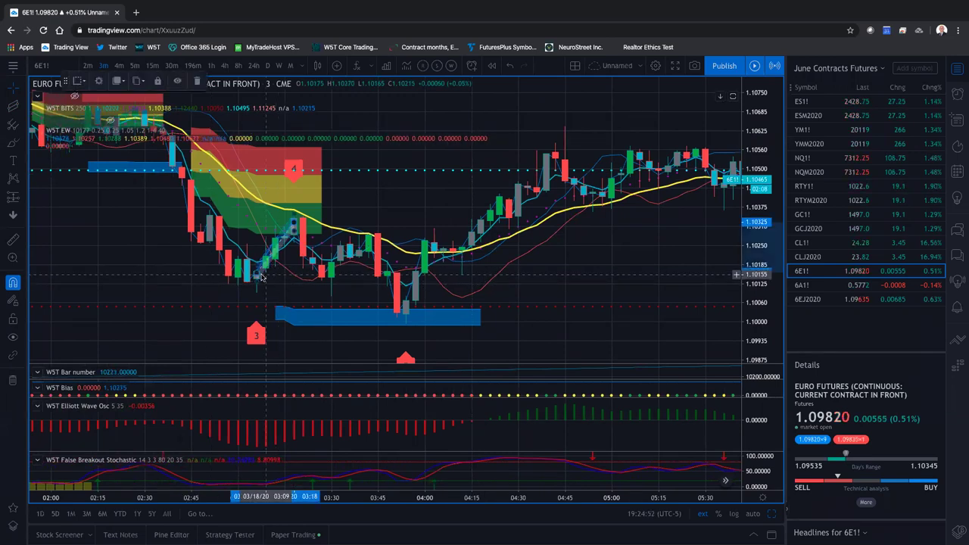
{"action": "right_click", "coordinate": [262, 278]}
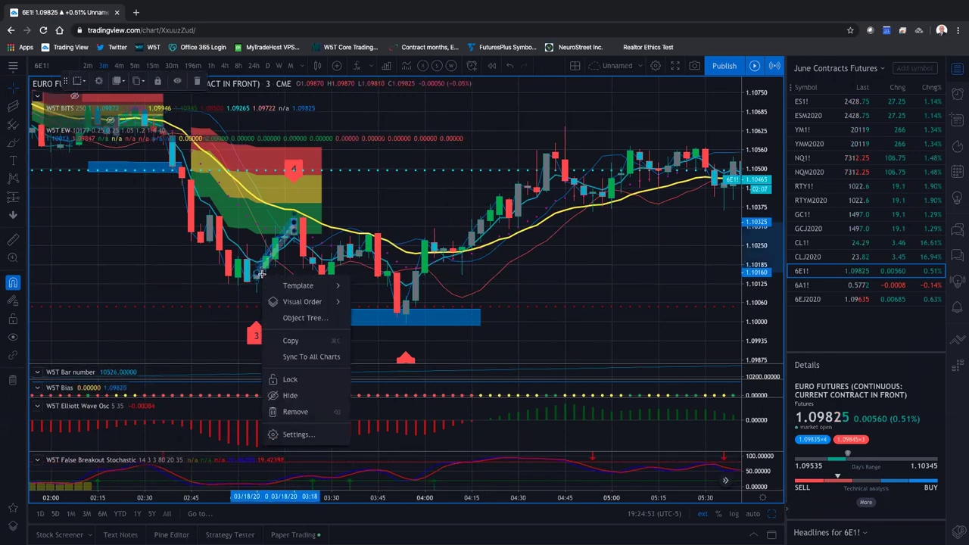
{"action": "left_click", "coordinate": [295, 411]}
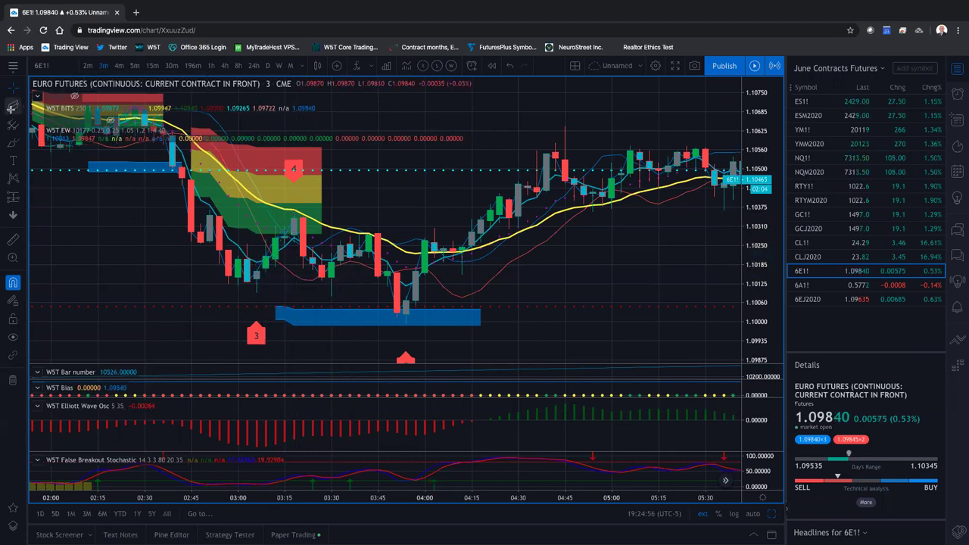
{"action": "left_click", "coordinate": [256, 293]}
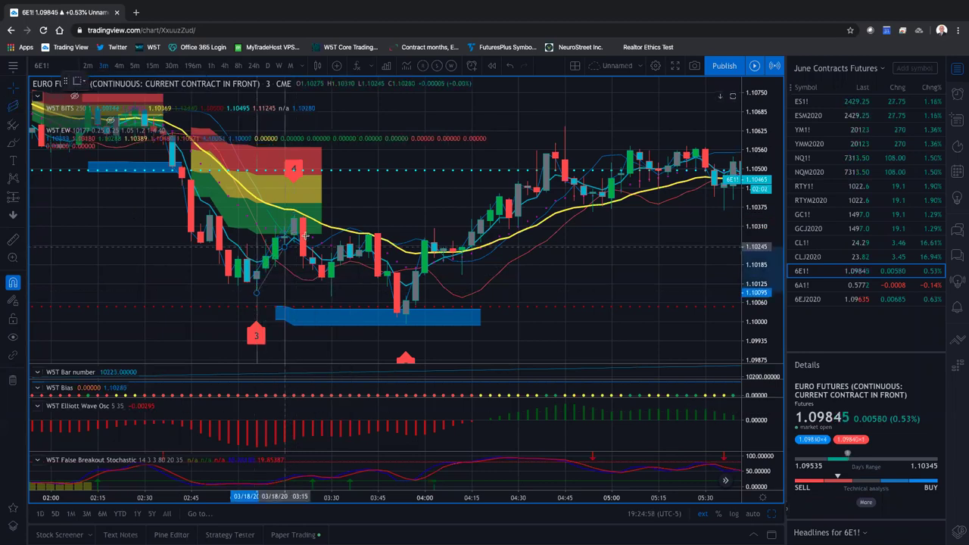
{"action": "key", "text": "Escape"}
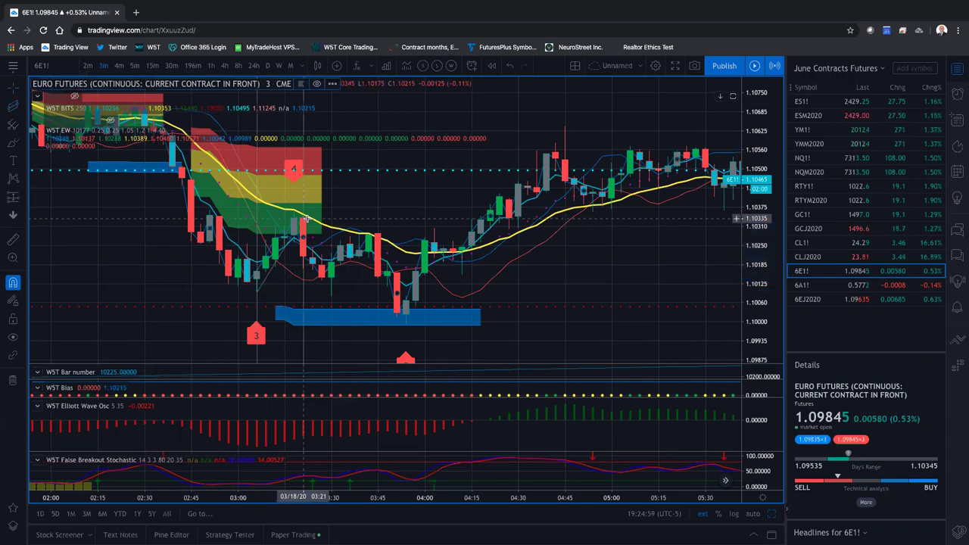
{"action": "left_click", "coordinate": [306, 218]}
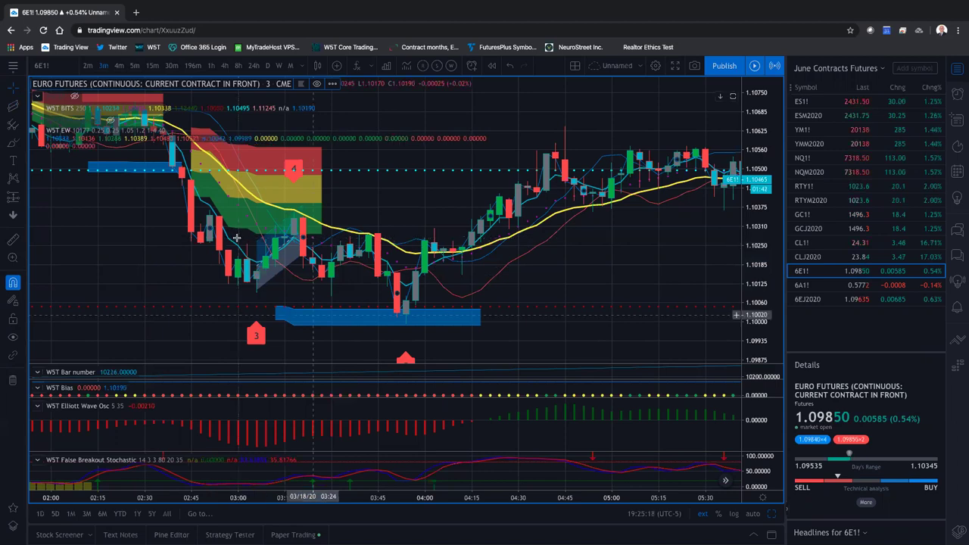
- Set the W5T EW indicator's Start On Bar Number to 1
{"action": "left_click", "coordinate": [35, 98]}
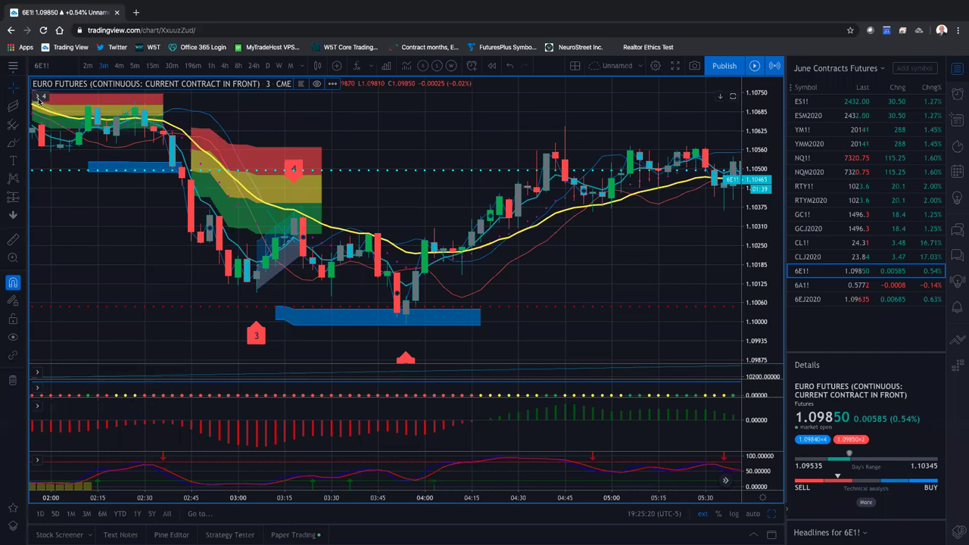
{"action": "left_click", "coordinate": [38, 97]}
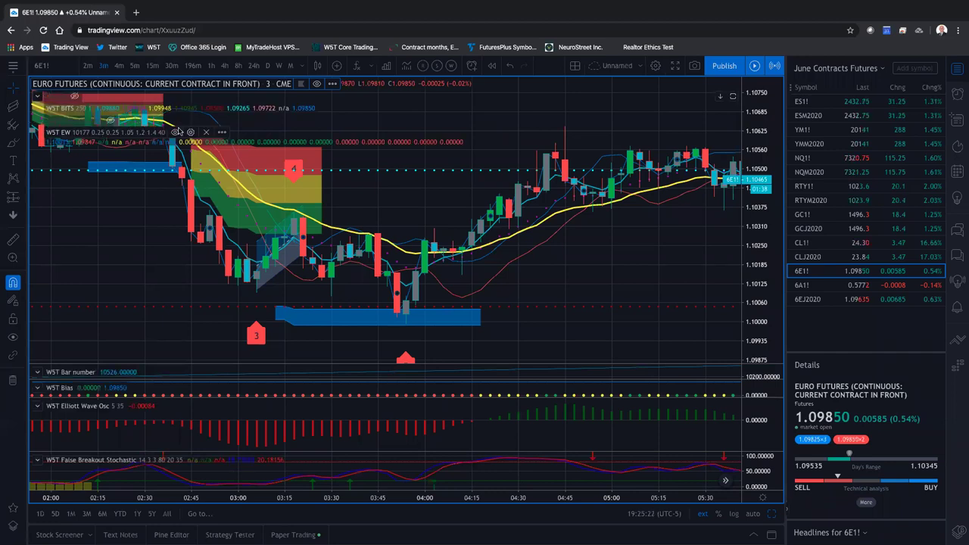
{"action": "left_click", "coordinate": [191, 132]}
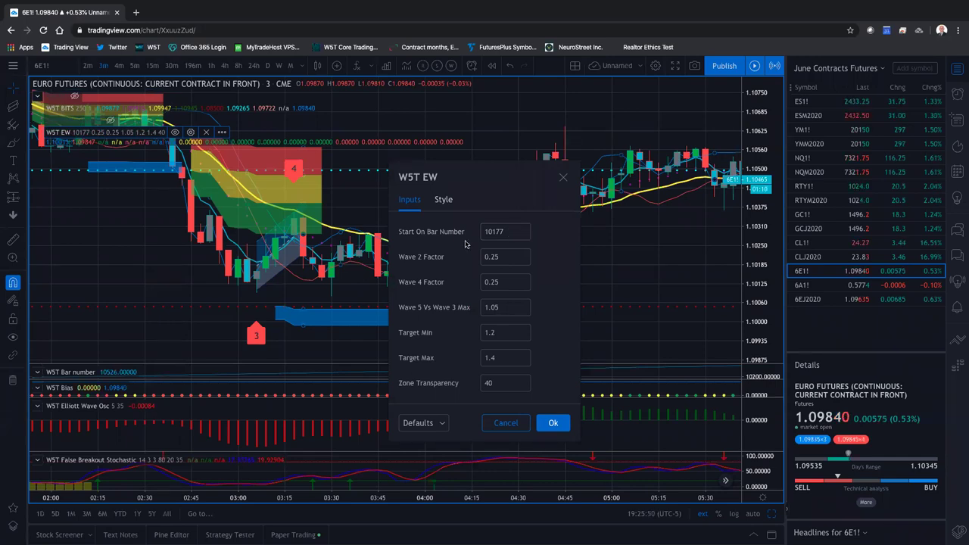
{"action": "left_click", "coordinate": [491, 234]}
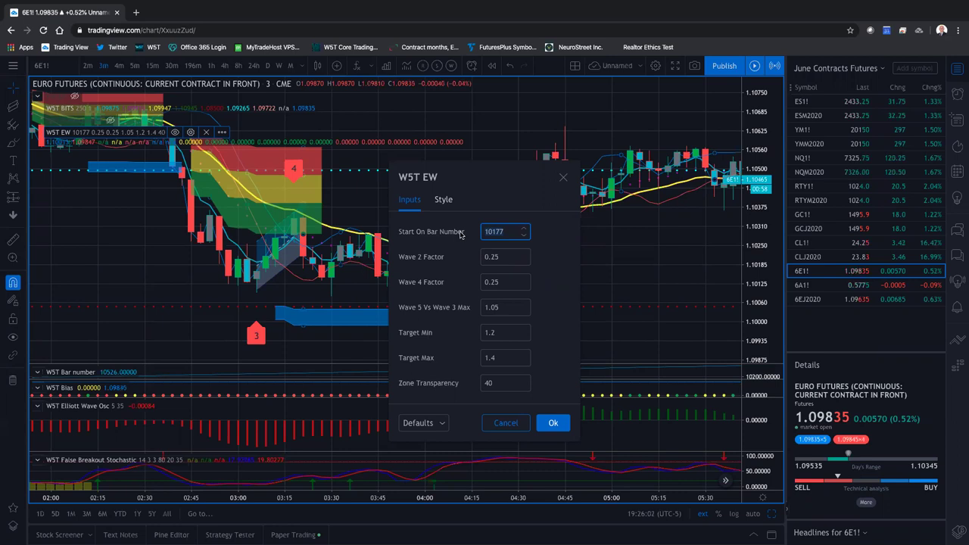
{"action": "type", "text": "1"}
{"action": "left_click", "coordinate": [548, 419]}
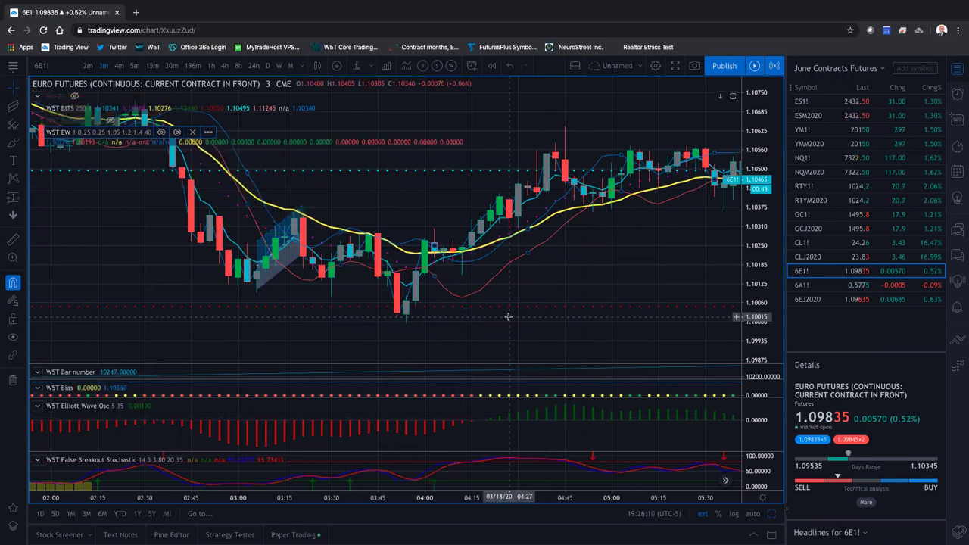
- Set the W5T EW indicator's Start On Bar Number to 10398 to count the advance from the 12:00 low
{"action": "scroll", "coordinate": [509, 318], "scroll_direction": "down", "scroll_amount": 1}
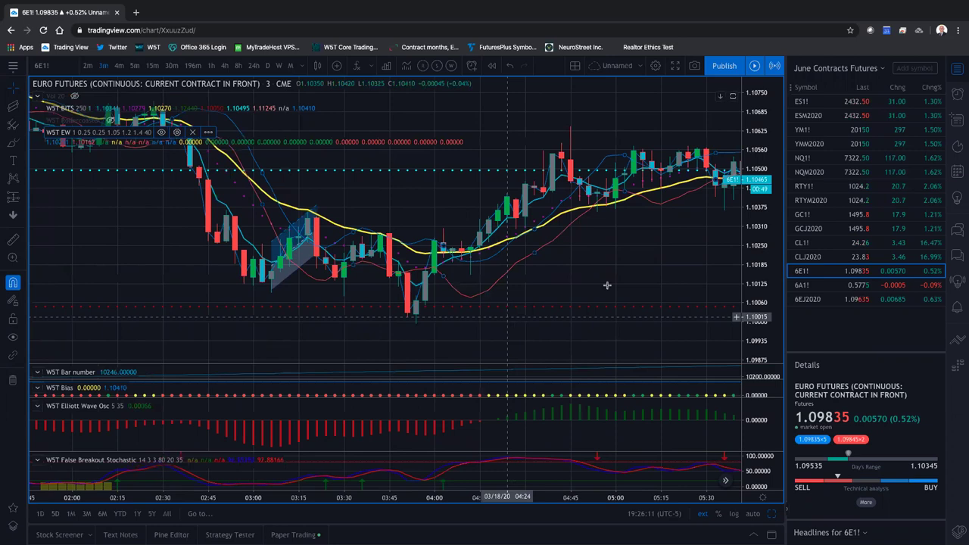
{"action": "scroll", "coordinate": [638, 261], "scroll_direction": "down", "scroll_amount": 1}
{"action": "scroll", "coordinate": [637, 261], "scroll_direction": "down", "scroll_amount": 2}
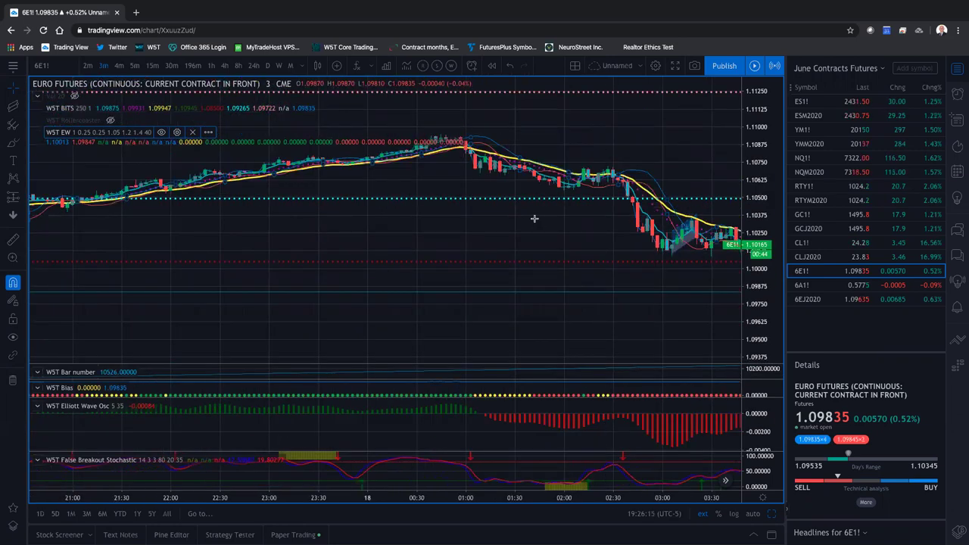
{"action": "scroll", "coordinate": [450, 205], "scroll_direction": "down", "scroll_amount": 1}
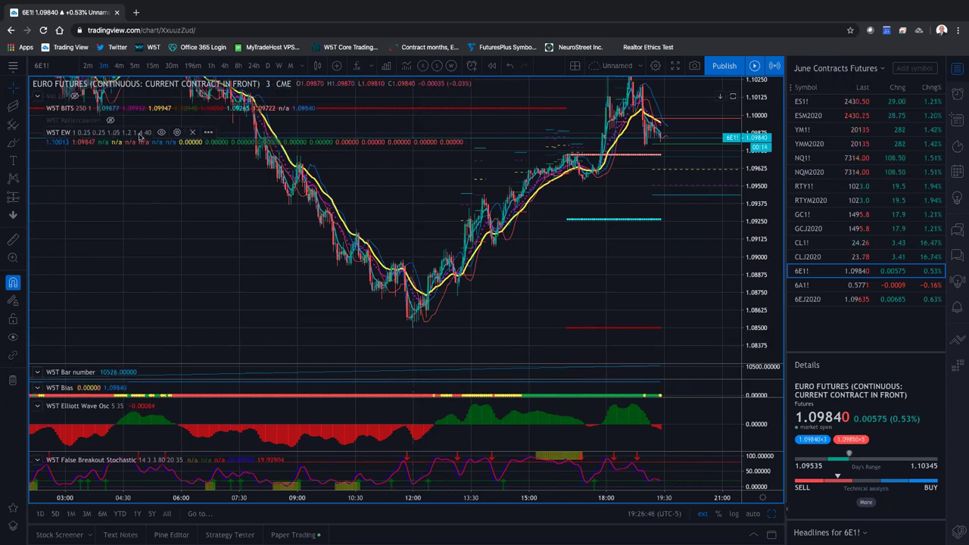
{"action": "left_click", "coordinate": [177, 133]}
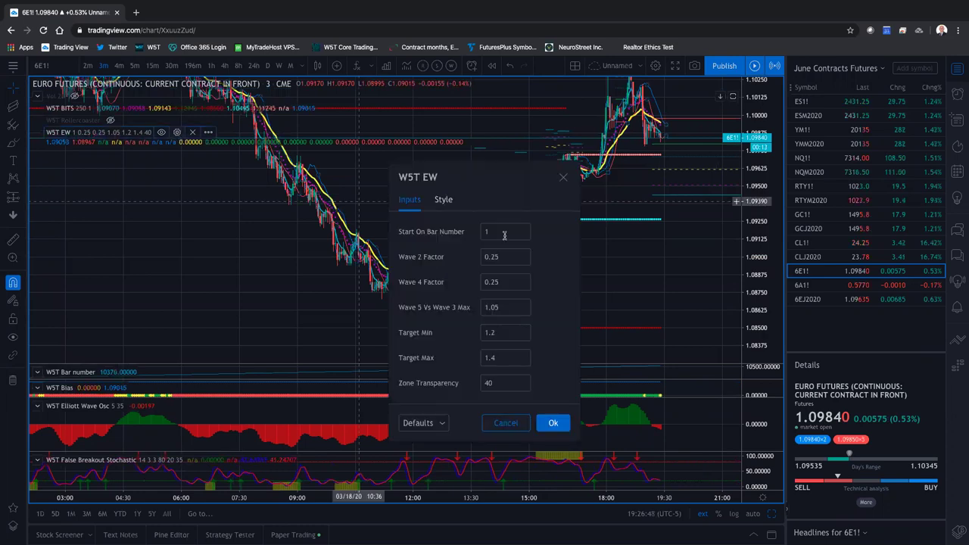
{"action": "left_click", "coordinate": [497, 232]}
{"action": "type", "text": "0"}
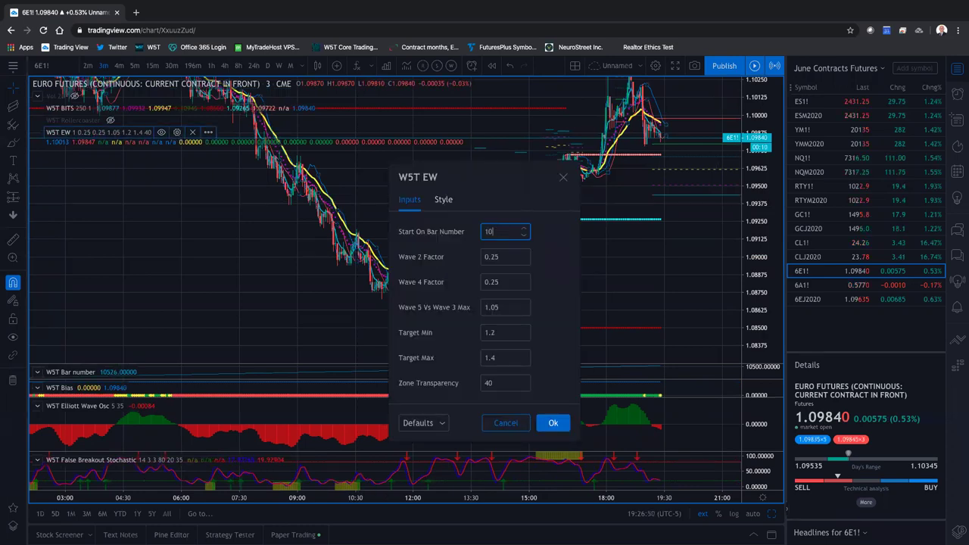
{"action": "type", "text": "398"}
{"action": "left_click", "coordinate": [552, 424]}
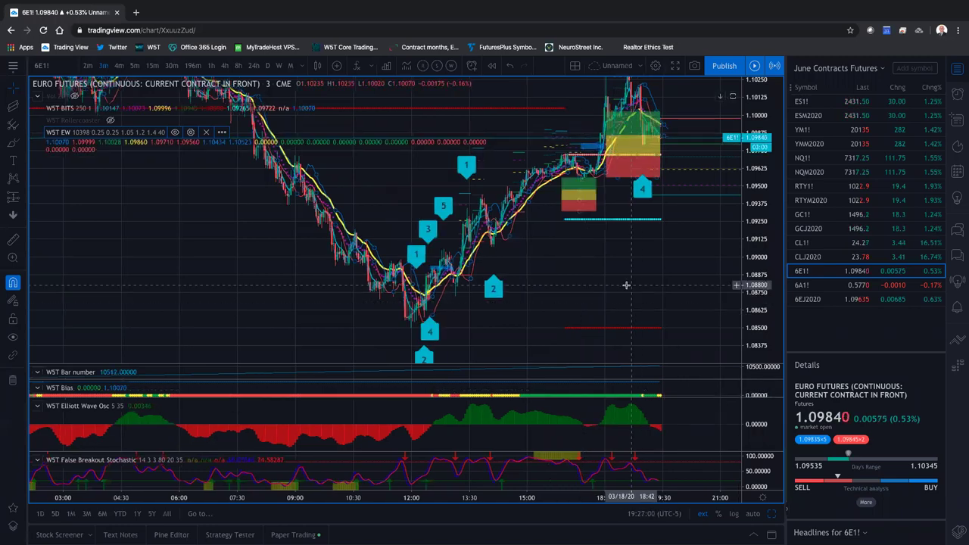
- Draw a regression trend from the 17:03 high to the 17:27 pullback low and examine it at closer zoom
{"action": "scroll", "coordinate": [624, 284], "scroll_direction": "up", "scroll_amount": 2}
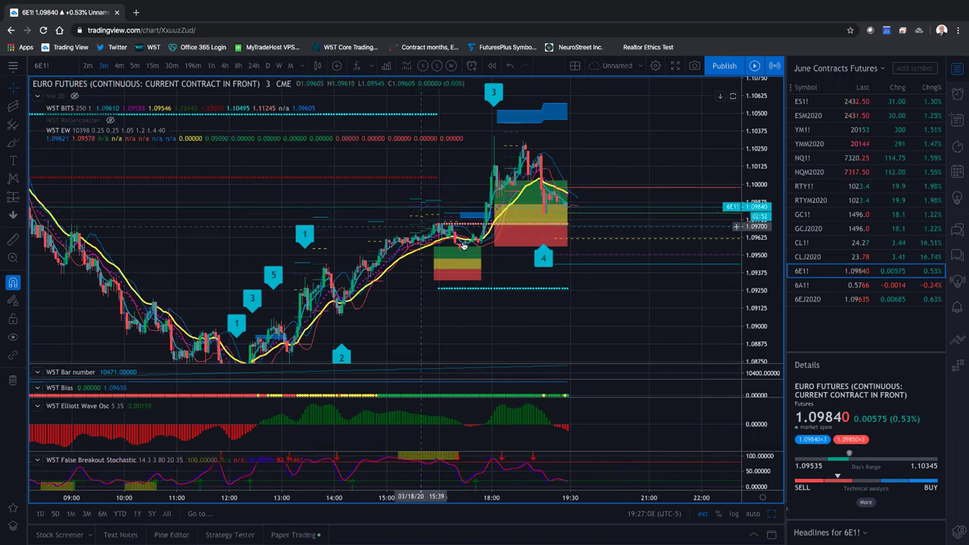
{"action": "left_click_drag", "start_coordinate": [758, 275], "coordinate": [758, 250]}
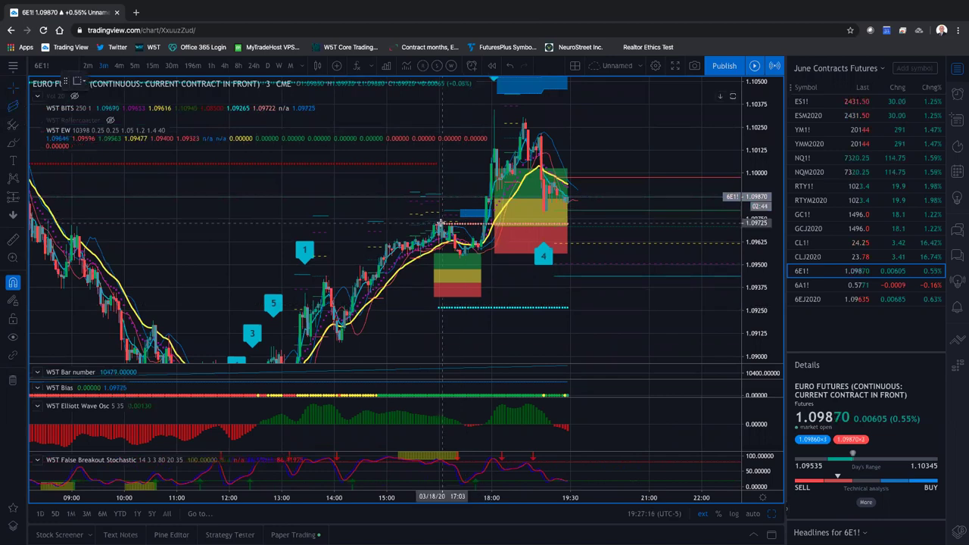
{"action": "left_click", "coordinate": [440, 224]}
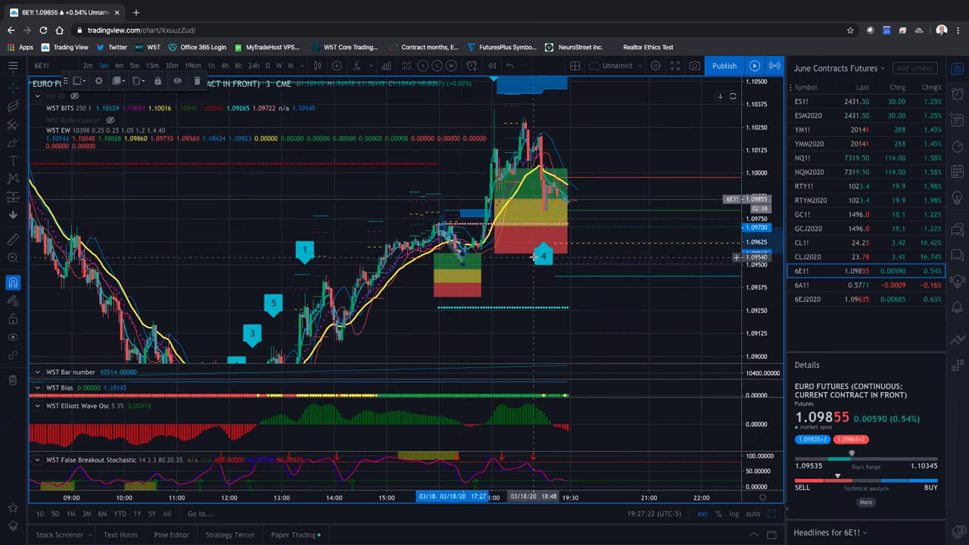
{"action": "left_click_drag", "start_coordinate": [757, 295], "coordinate": [703, 173]}
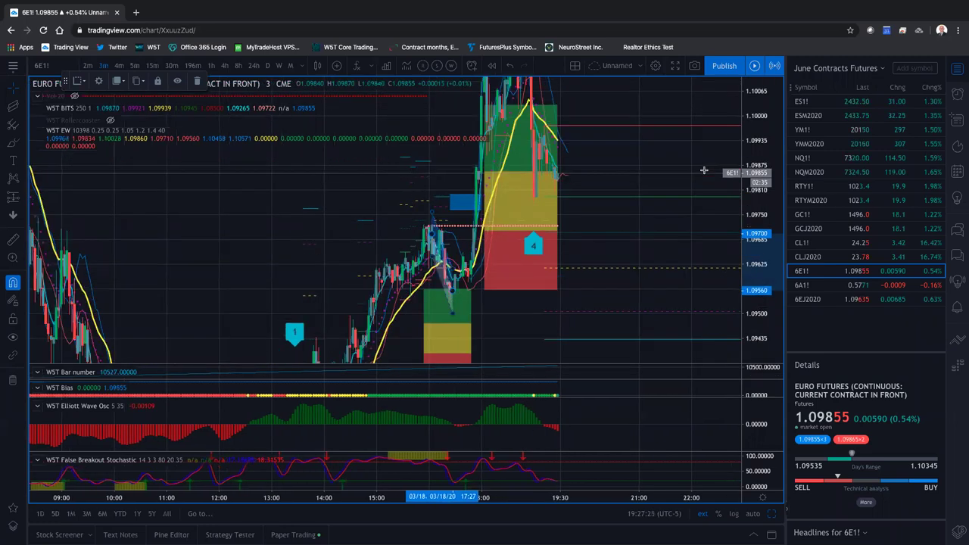
{"action": "scroll", "coordinate": [704, 170], "scroll_direction": "up", "scroll_amount": 2}
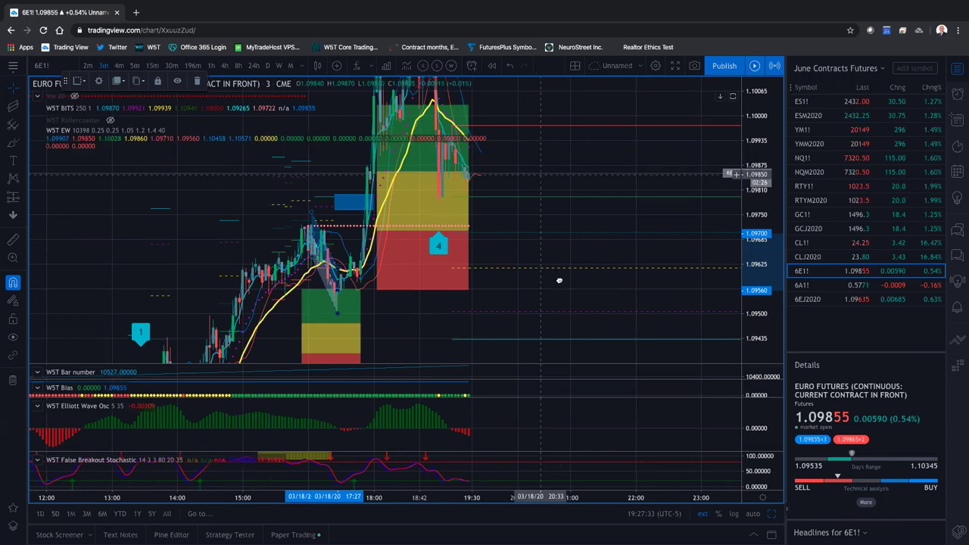
{"action": "left_click_drag", "start_coordinate": [565, 341], "coordinate": [571, 417]}
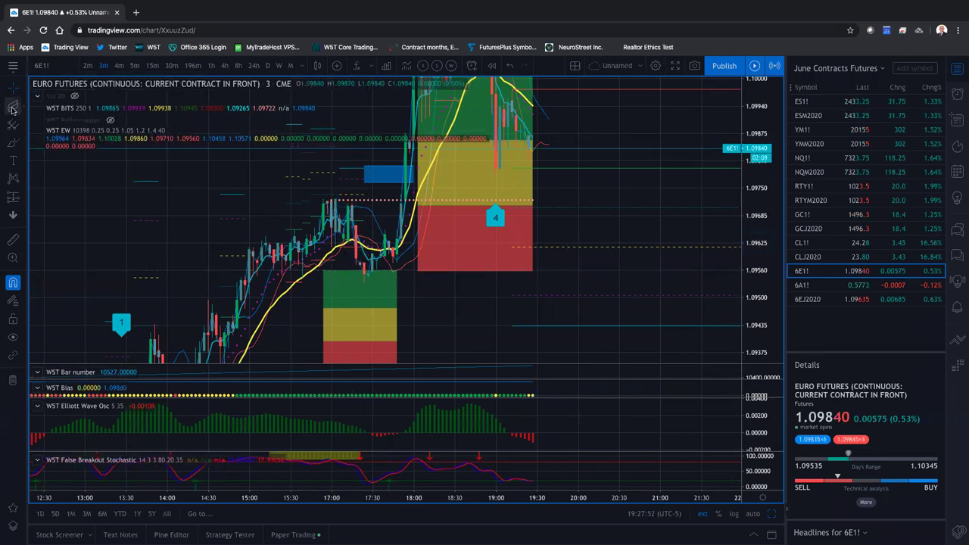
- Try a regression trend with the W5T Wave 4 Channel template from the 17:00 high to the 17:24 low, and delete it
{"action": "left_click", "coordinate": [12, 108]}
{"action": "left_click", "coordinate": [79, 82]}
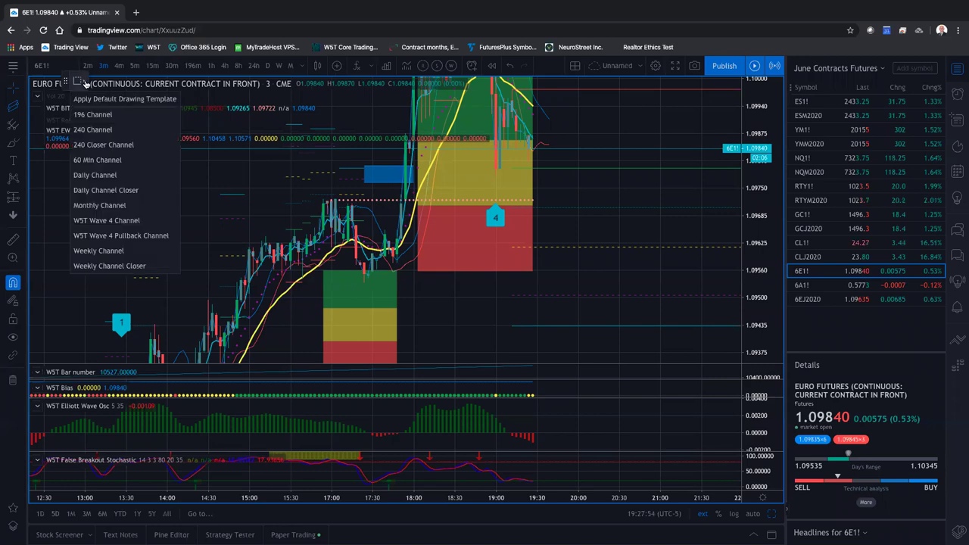
{"action": "left_click", "coordinate": [92, 222]}
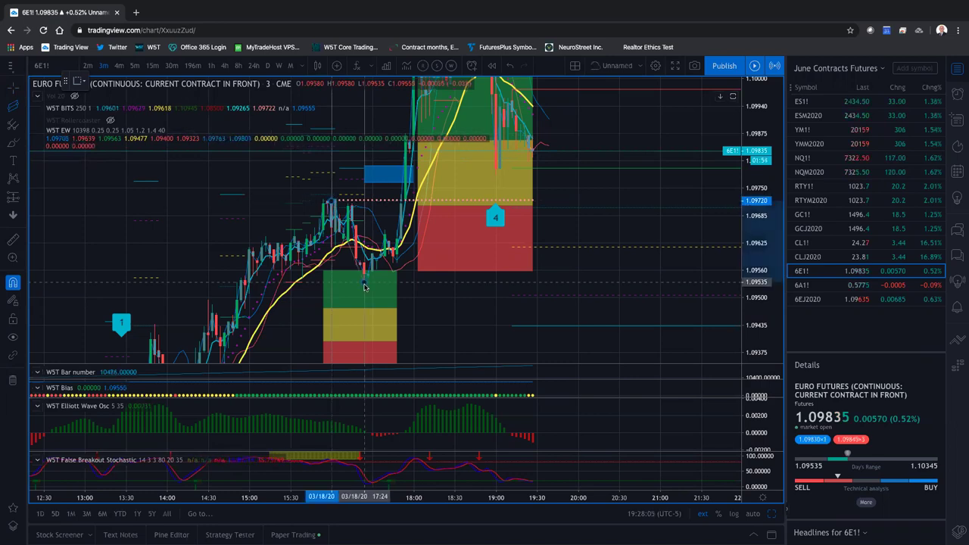
{"action": "key", "text": "ctrl+z"}
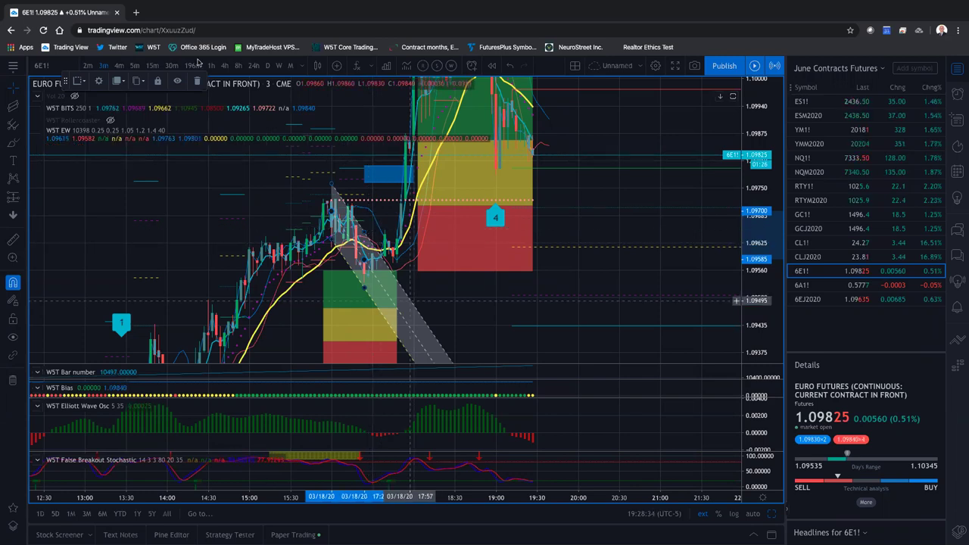
{"action": "left_click", "coordinate": [196, 81]}
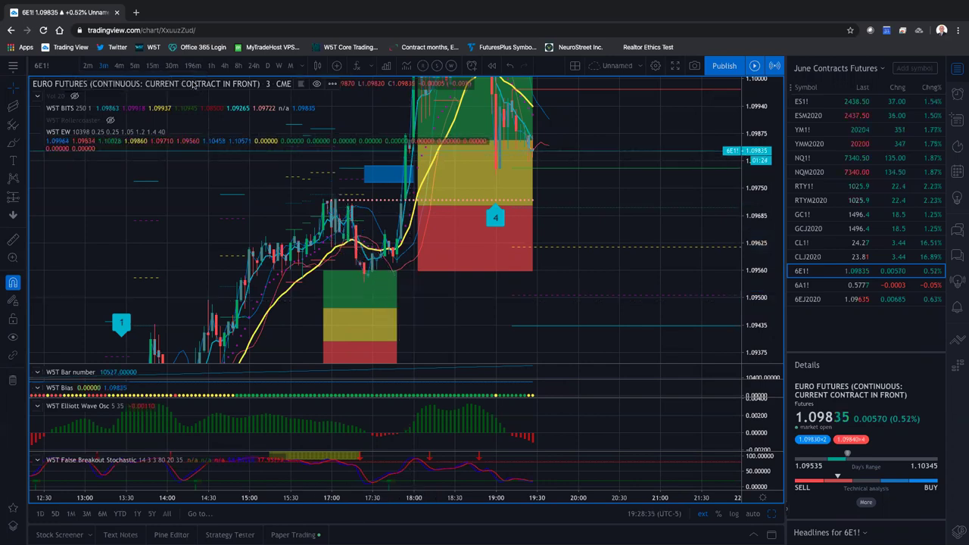
- Draw a regression trend from the 17:03 high to the 17:24 pullback low
{"action": "left_click", "coordinate": [12, 108]}
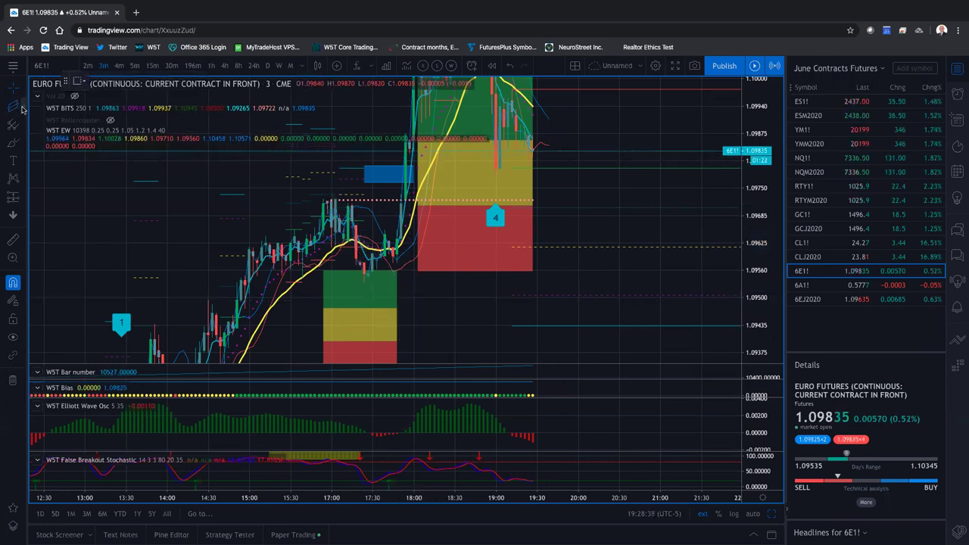
{"action": "left_click", "coordinate": [21, 110]}
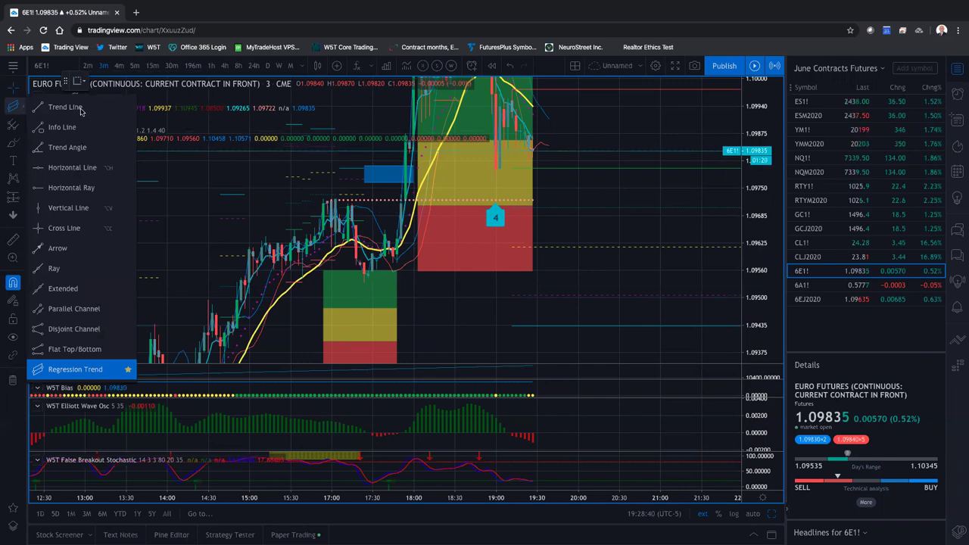
{"action": "left_click", "coordinate": [84, 92]}
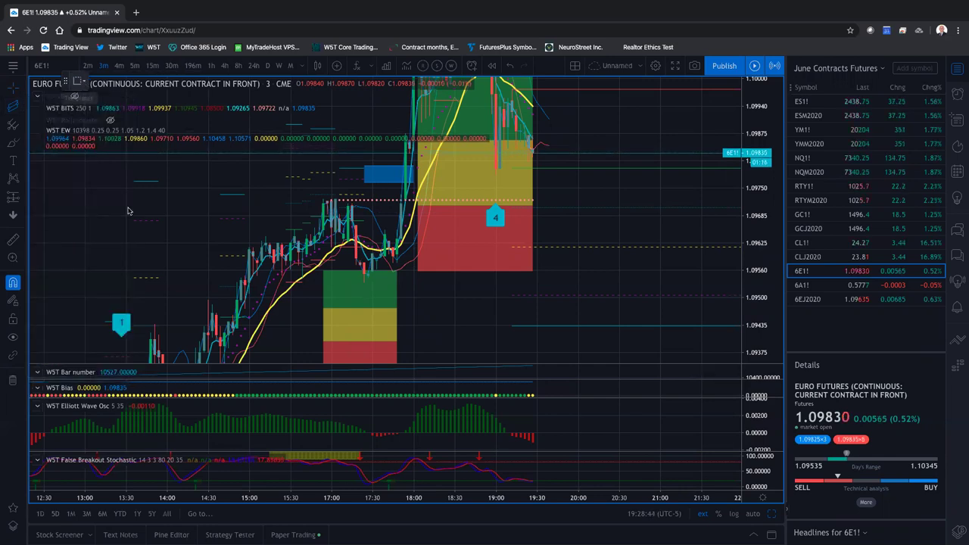
{"action": "left_click", "coordinate": [339, 206]}
{"action": "left_click", "coordinate": [363, 287]}
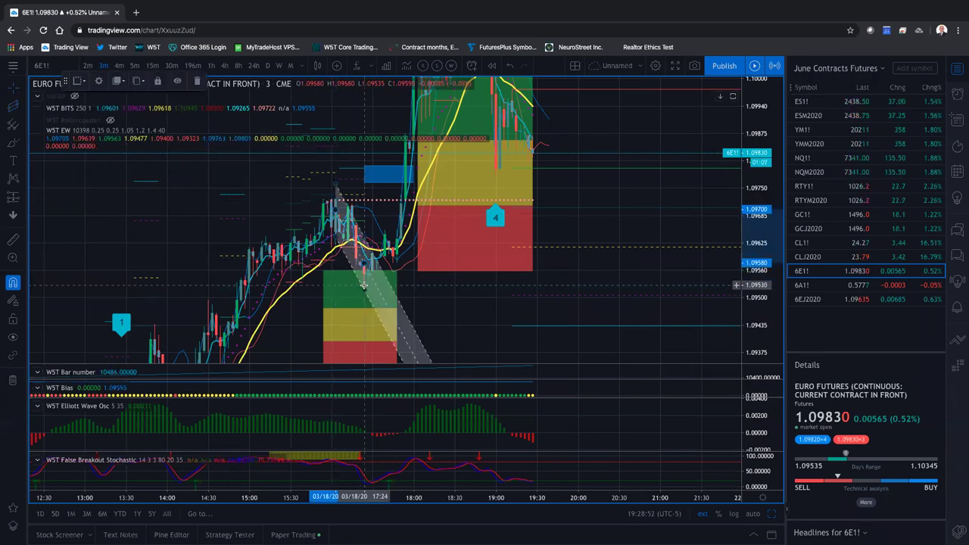
- Try turning off Extend Lines for the 17:03 to 17:24 regression trend and examine the channel over the pullback
{"action": "right_click", "coordinate": [403, 316]}
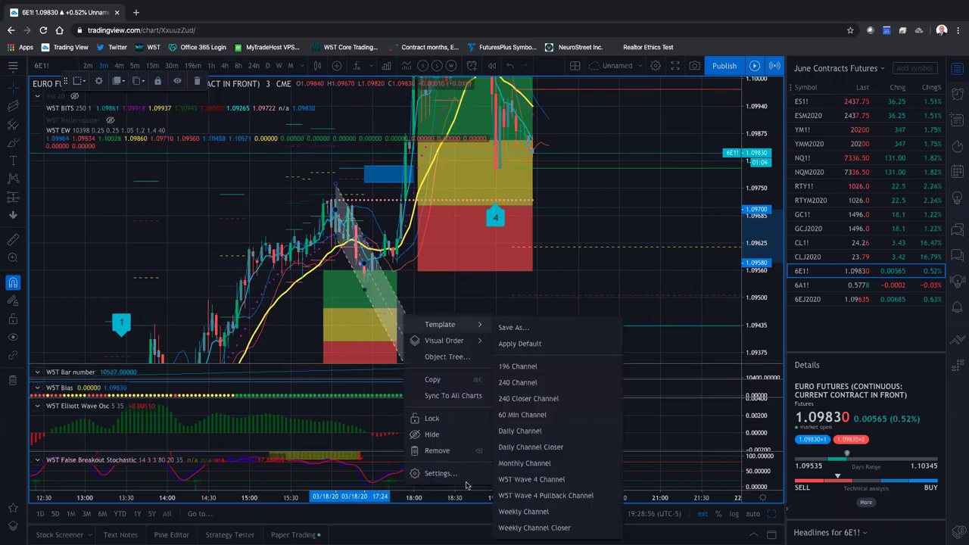
{"action": "left_click", "coordinate": [445, 476]}
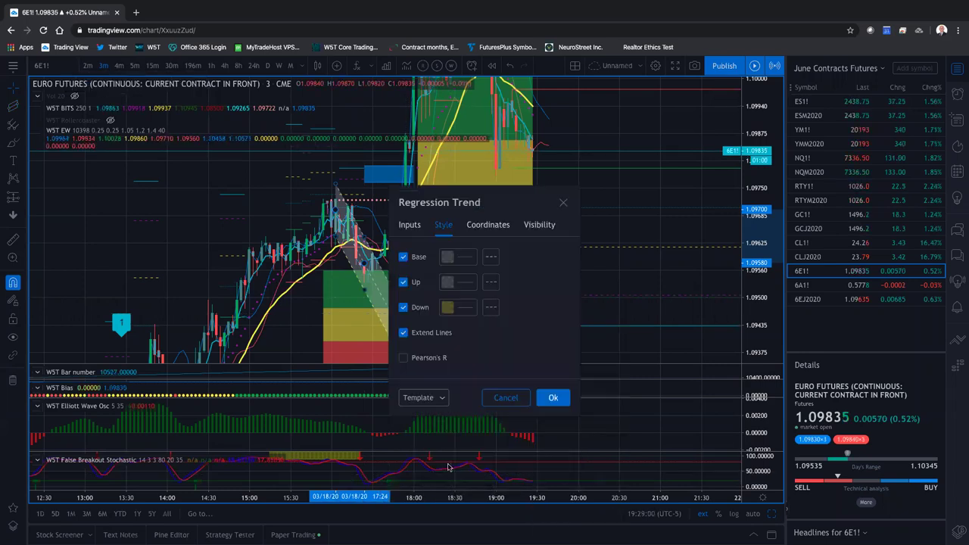
{"action": "left_click", "coordinate": [403, 334]}
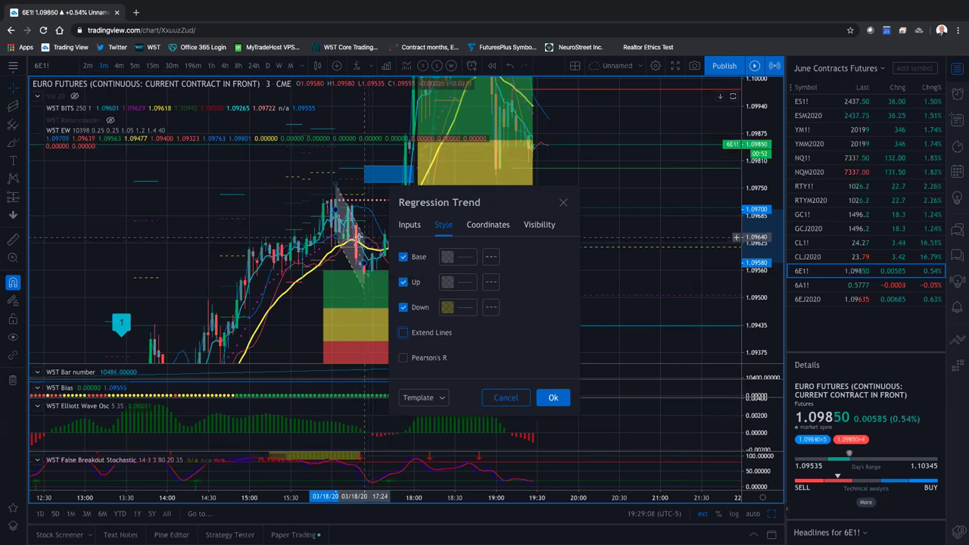
{"action": "left_click_drag", "start_coordinate": [459, 343], "coordinate": [611, 330]}
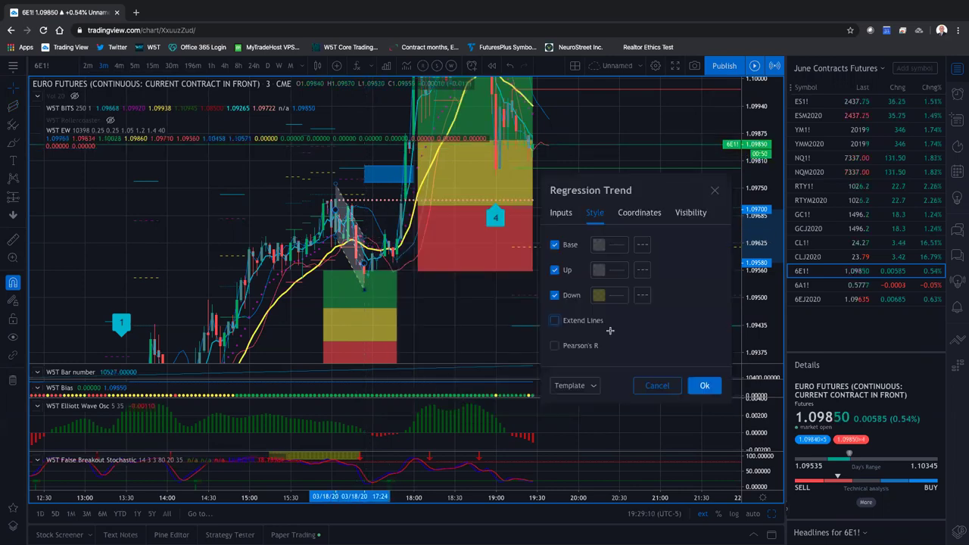
{"action": "left_click", "coordinate": [377, 252]}
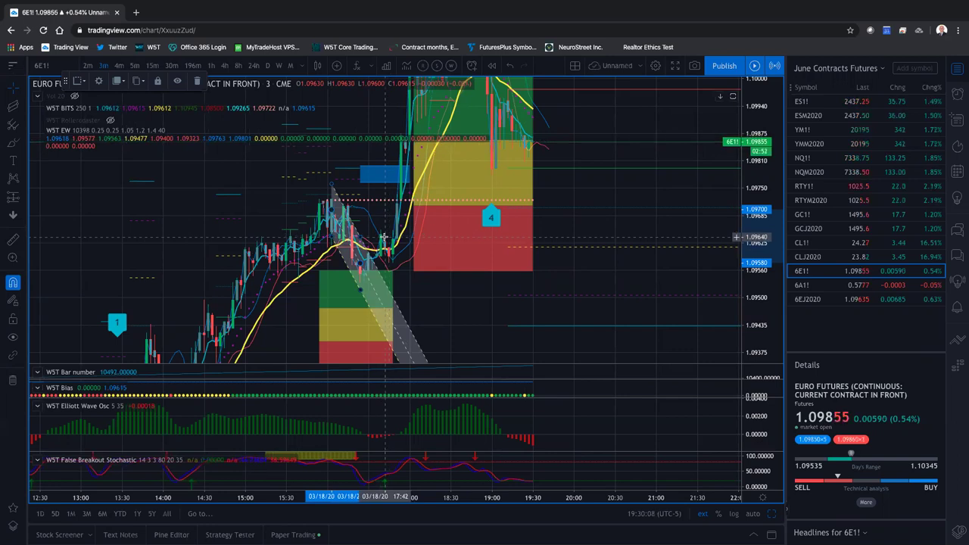
- Turn off Extend Lines in the style settings of the 17:03 to 17:24 regression trend
{"action": "right_click", "coordinate": [396, 308]}
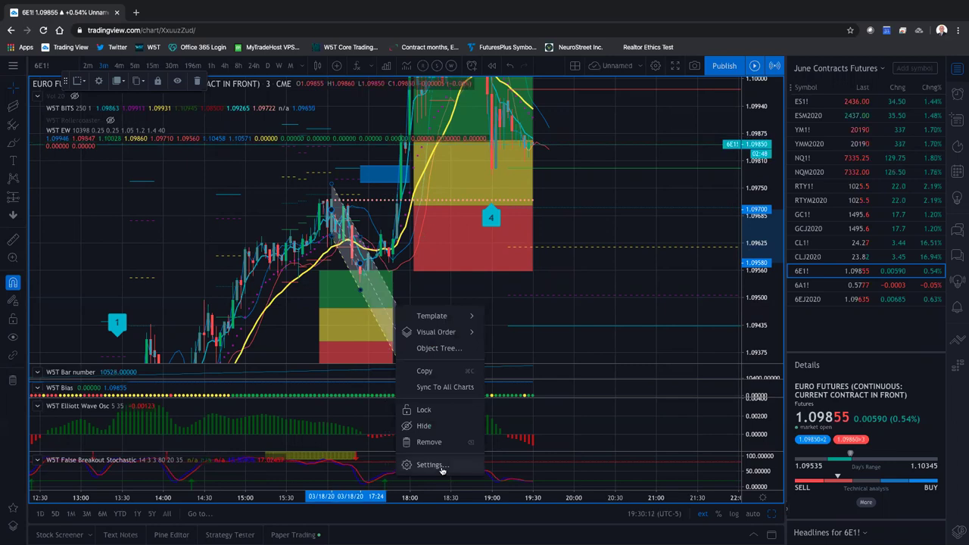
{"action": "left_click", "coordinate": [429, 465]}
{"action": "left_click", "coordinate": [404, 333]}
{"action": "left_click", "coordinate": [404, 334]}
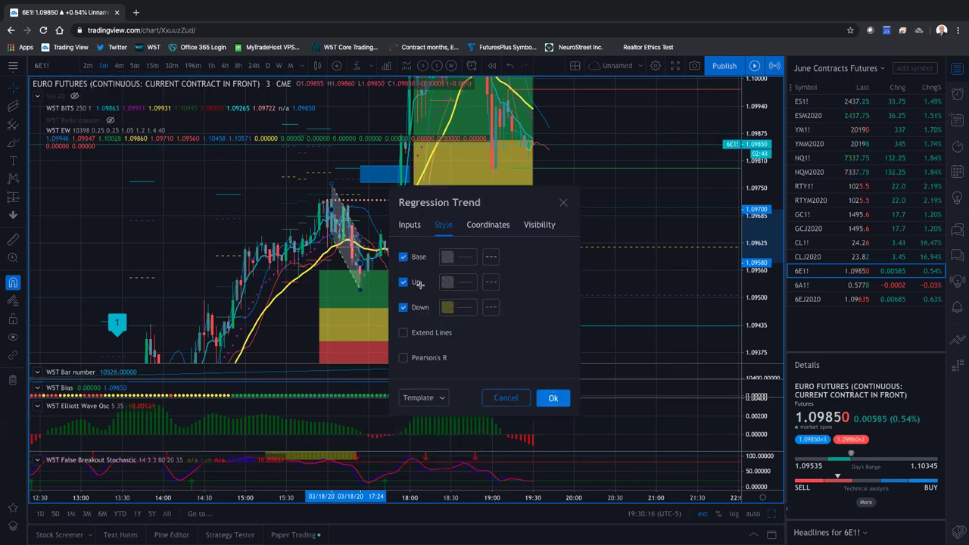
{"action": "key", "text": "Escape"}
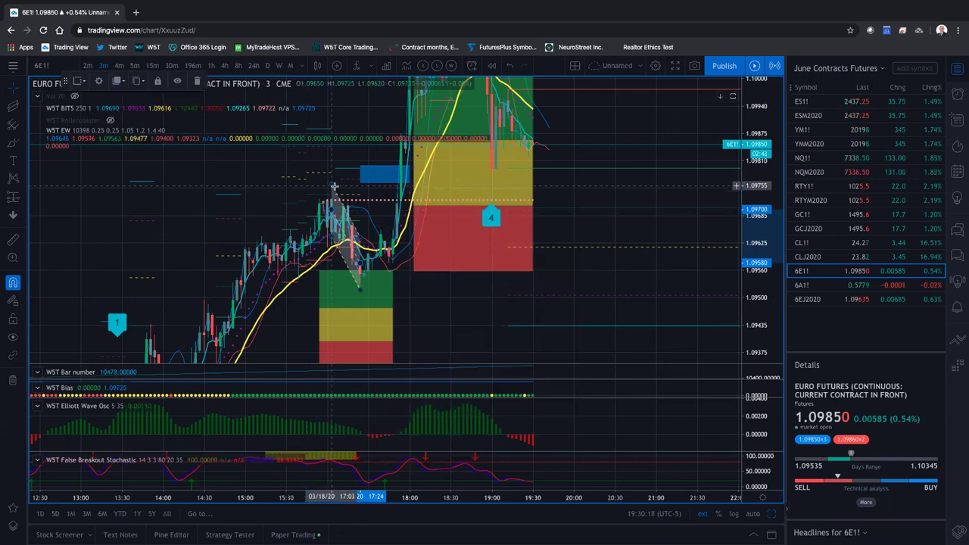
- Try a regression trend over the wave 4 pullback from 18:15 to 19:09, and delete it
{"action": "scroll", "coordinate": [332, 250], "scroll_direction": "up", "scroll_amount": 2}
{"action": "scroll", "coordinate": [379, 292], "scroll_direction": "up", "scroll_amount": 1}
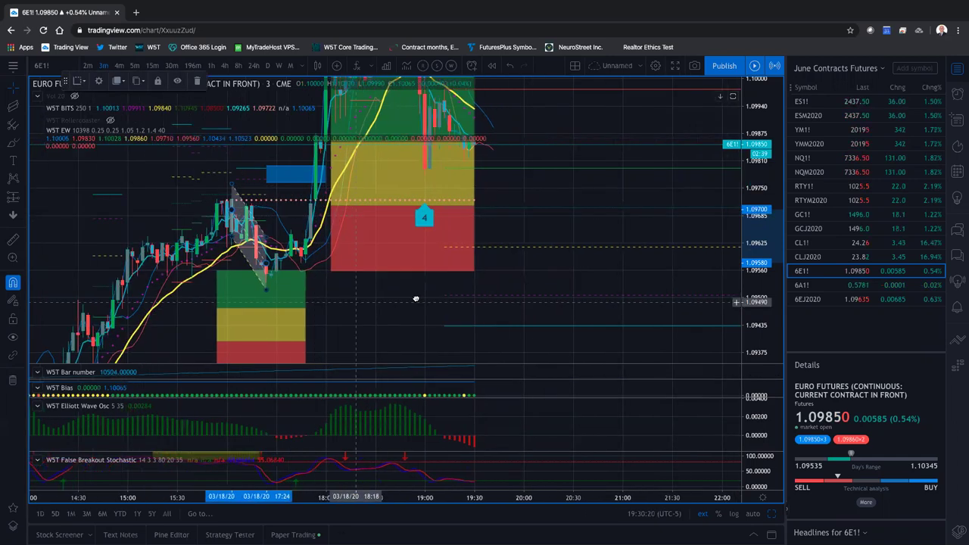
{"action": "scroll", "coordinate": [318, 184], "scroll_direction": "left", "scroll_amount": 5}
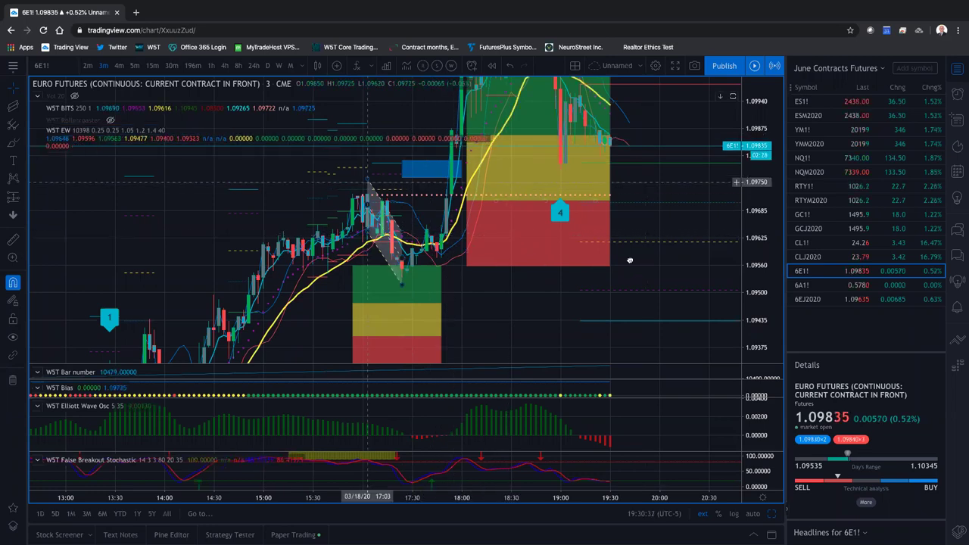
{"action": "left_click_drag", "start_coordinate": [617, 314], "coordinate": [528, 457]}
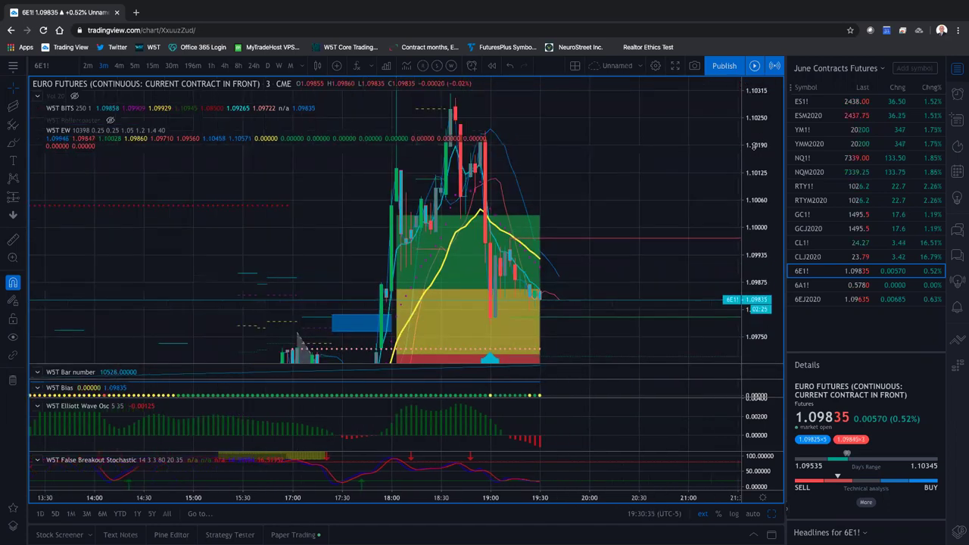
{"action": "double_click", "coordinate": [750, 262]}
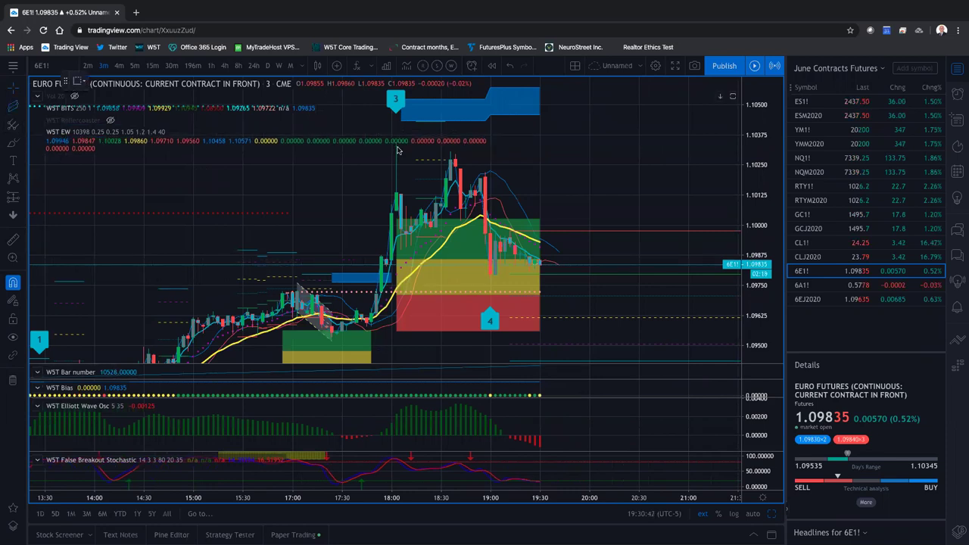
{"action": "left_click", "coordinate": [415, 182]}
{"action": "left_click", "coordinate": [477, 155]}
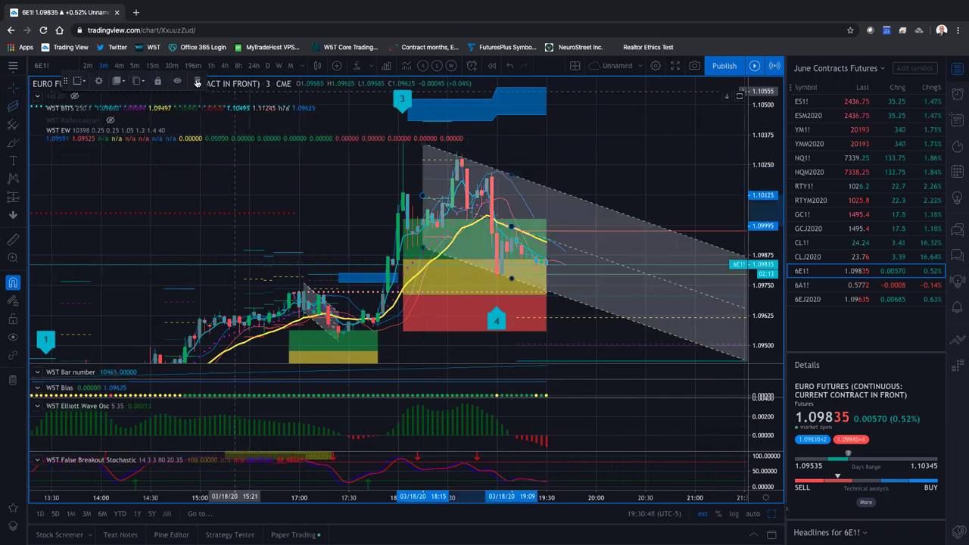
{"action": "left_click", "coordinate": [196, 82]}
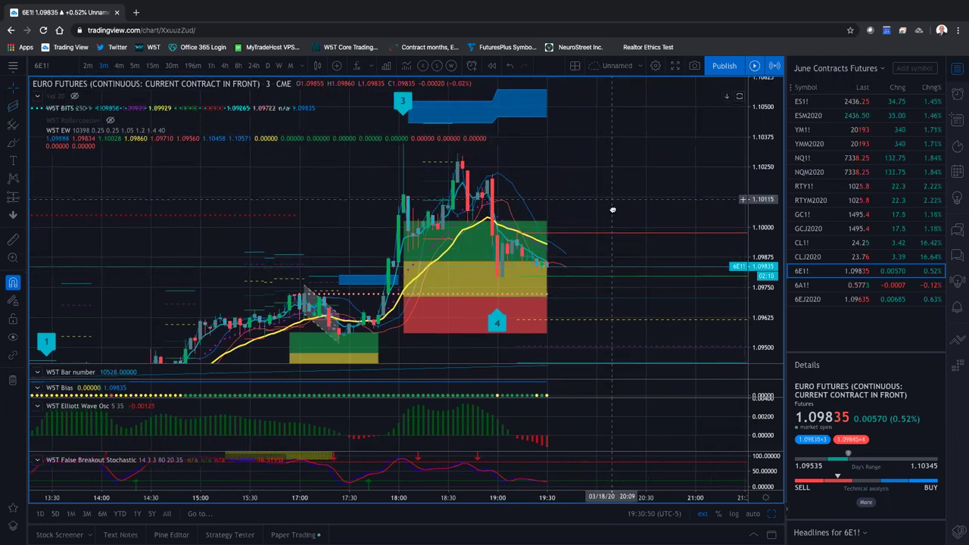
- Try a regression trend from the wave 3 high at 18:03 to the wave 4 low at 19:00, and delete it
{"action": "left_click", "coordinate": [12, 106]}
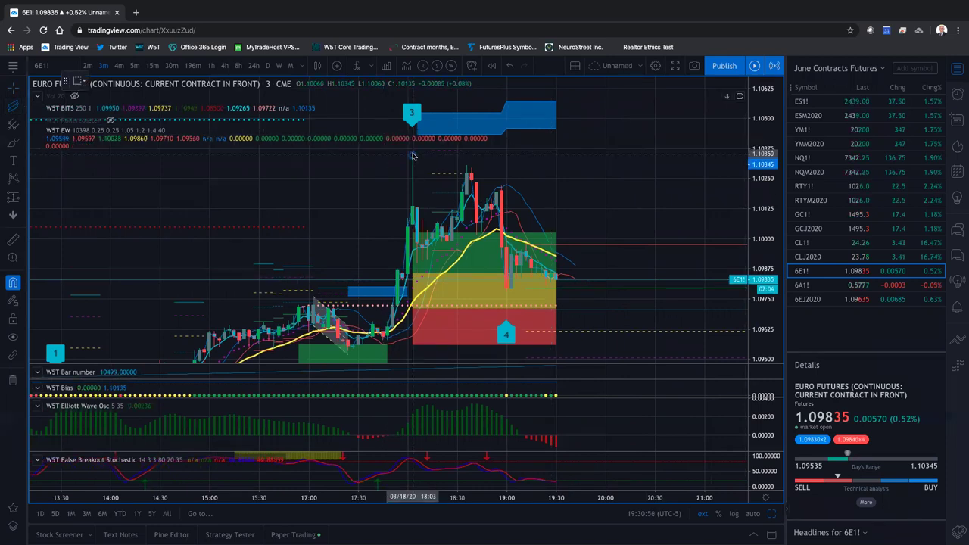
{"action": "left_click", "coordinate": [412, 156]}
{"action": "left_click", "coordinate": [491, 290]}
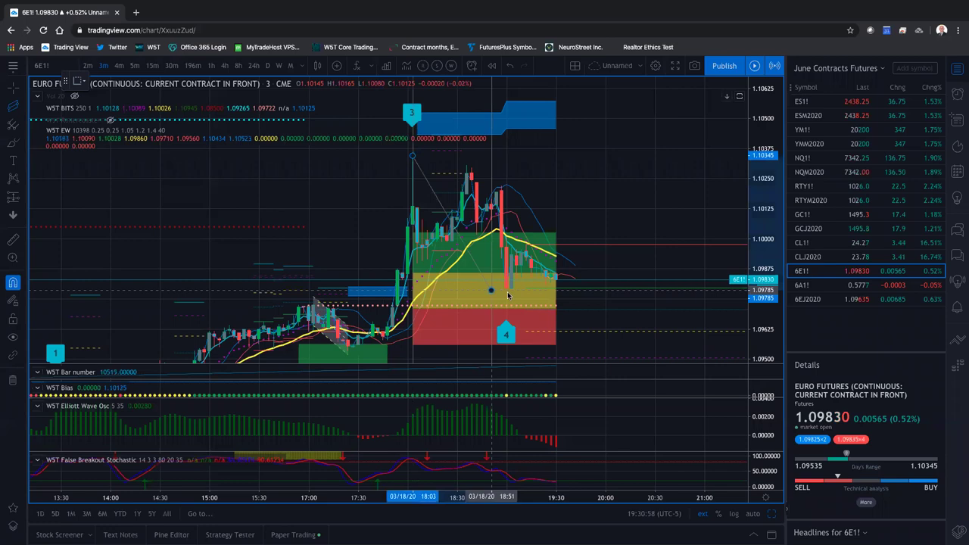
{"action": "left_click", "coordinate": [507, 293]}
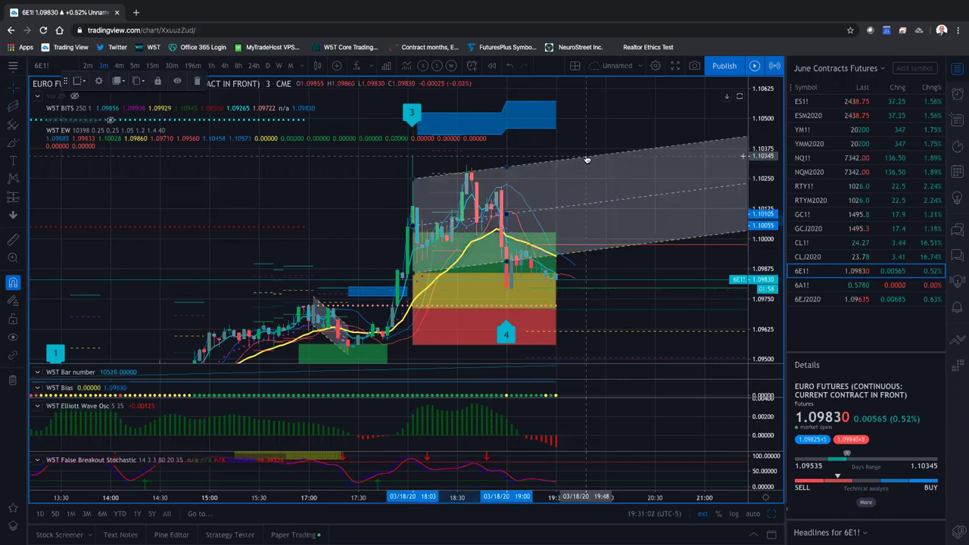
- Redraw the regression trend between the 18:03 high and the 19:00 low, examine it against the pullback, and remove it
{"action": "left_click", "coordinate": [13, 108]}
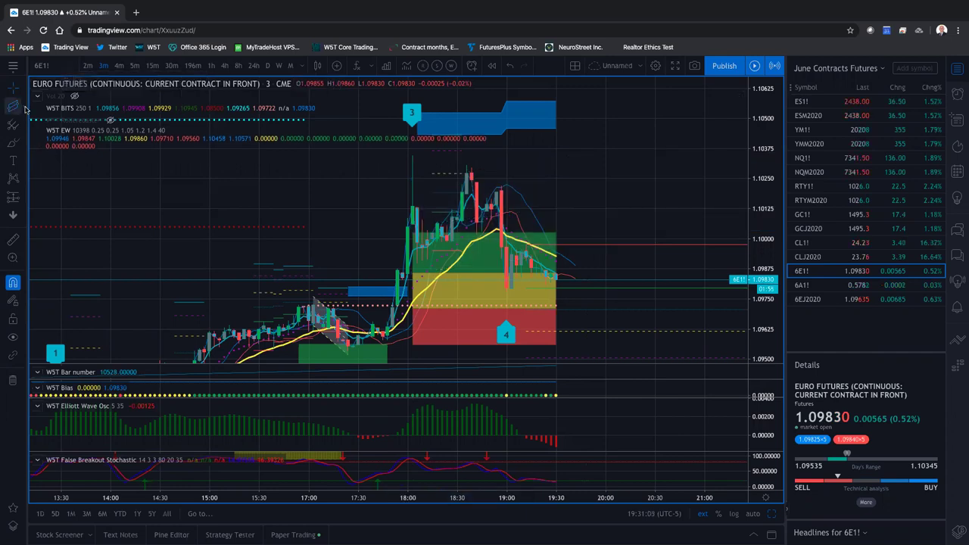
{"action": "left_click", "coordinate": [412, 154]}
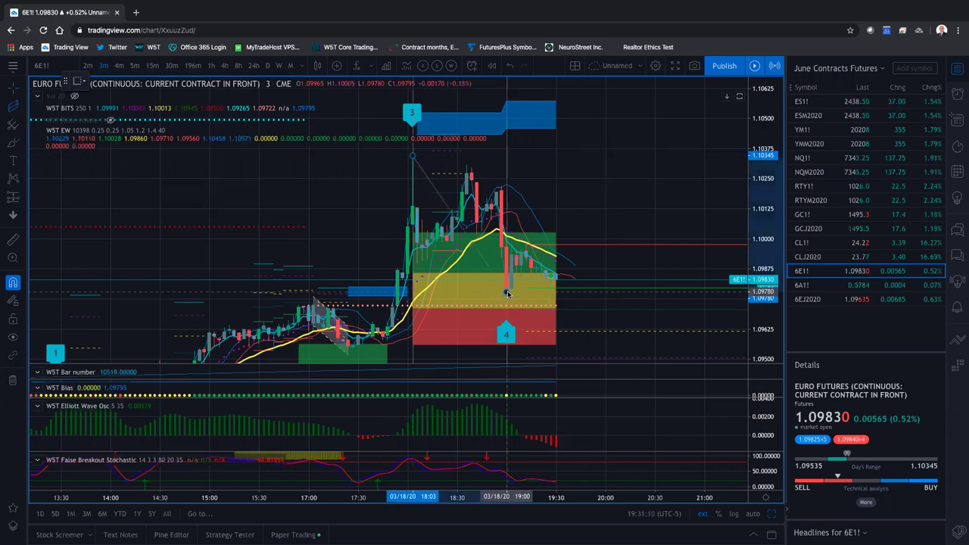
{"action": "left_click", "coordinate": [506, 293]}
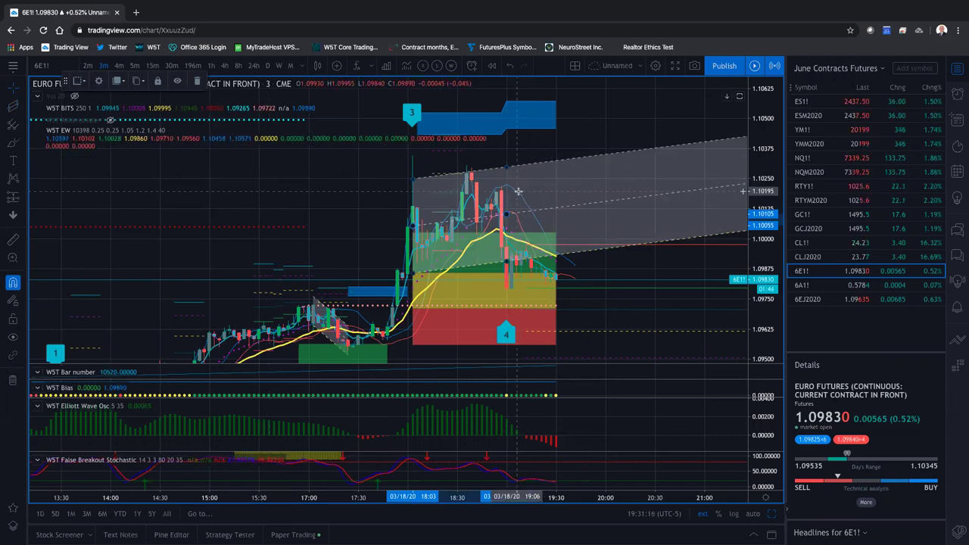
{"action": "right_click", "coordinate": [556, 164]}
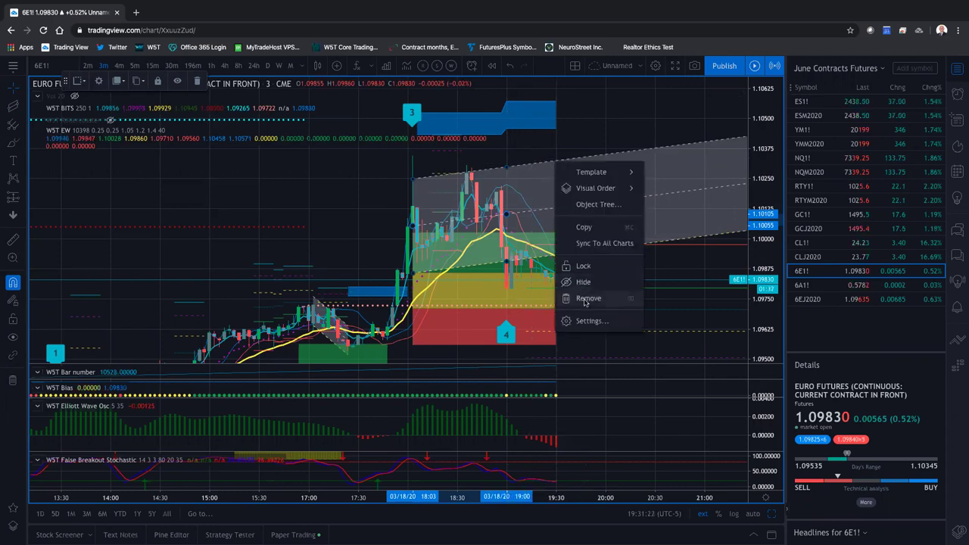
{"action": "left_click", "coordinate": [583, 298]}
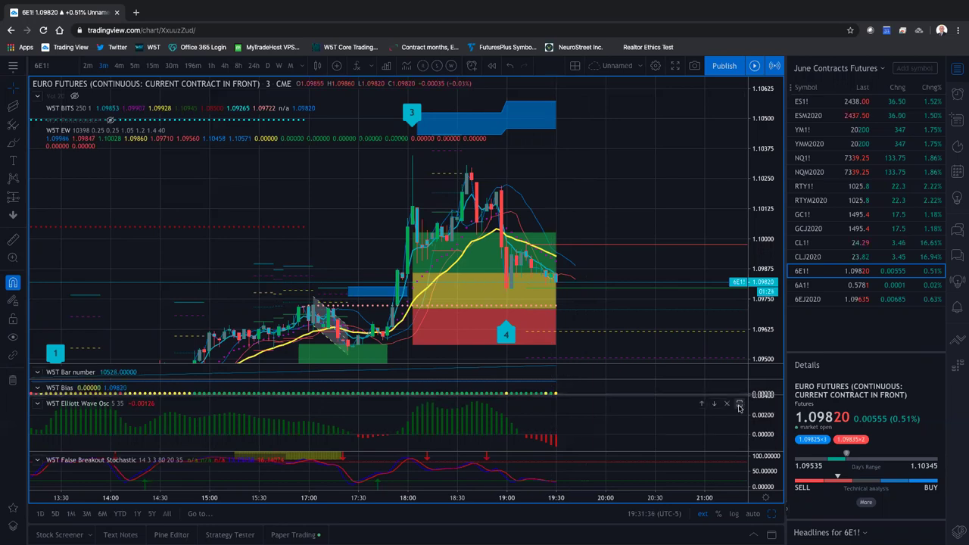
- Compress the vertical scale of the W5T Elliott Wave Osc and enlarge its pane beneath the chart
{"action": "double_click", "coordinate": [742, 409]}
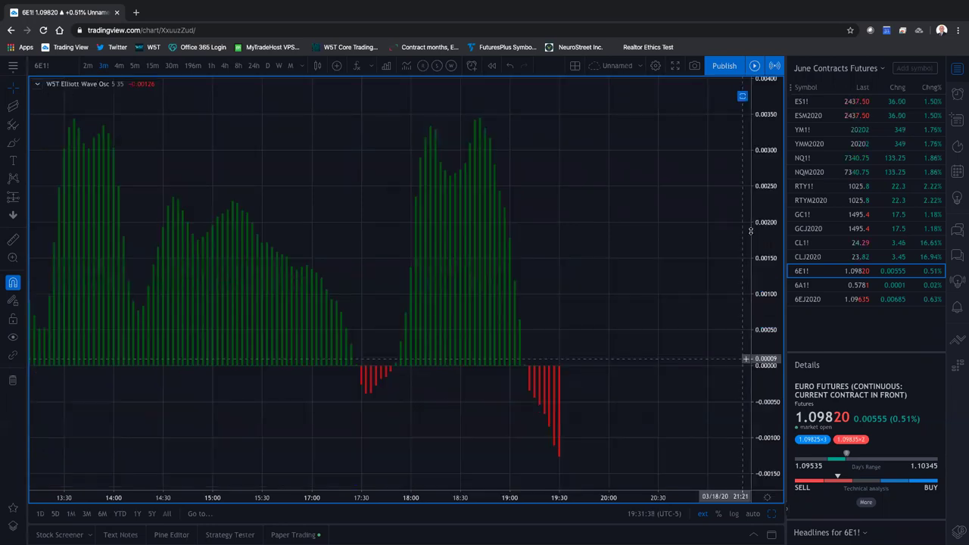
{"action": "left_click_drag", "start_coordinate": [751, 234], "coordinate": [662, 329]}
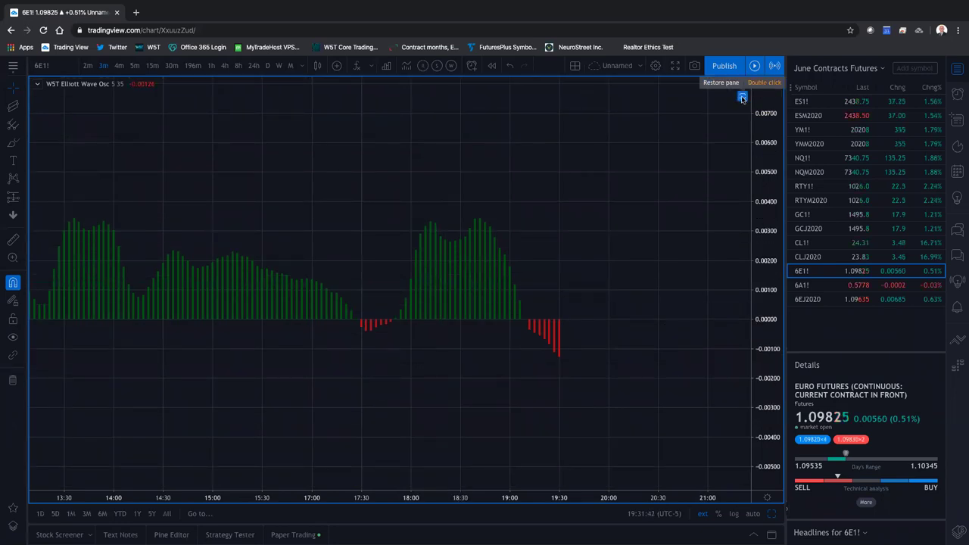
{"action": "left_click", "coordinate": [743, 98]}
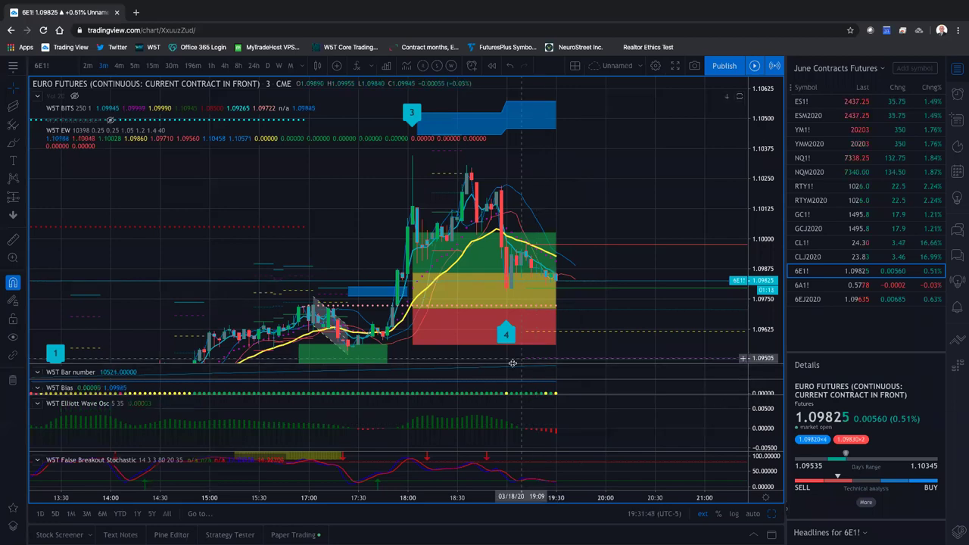
{"action": "left_click_drag", "start_coordinate": [496, 384], "coordinate": [494, 361]}
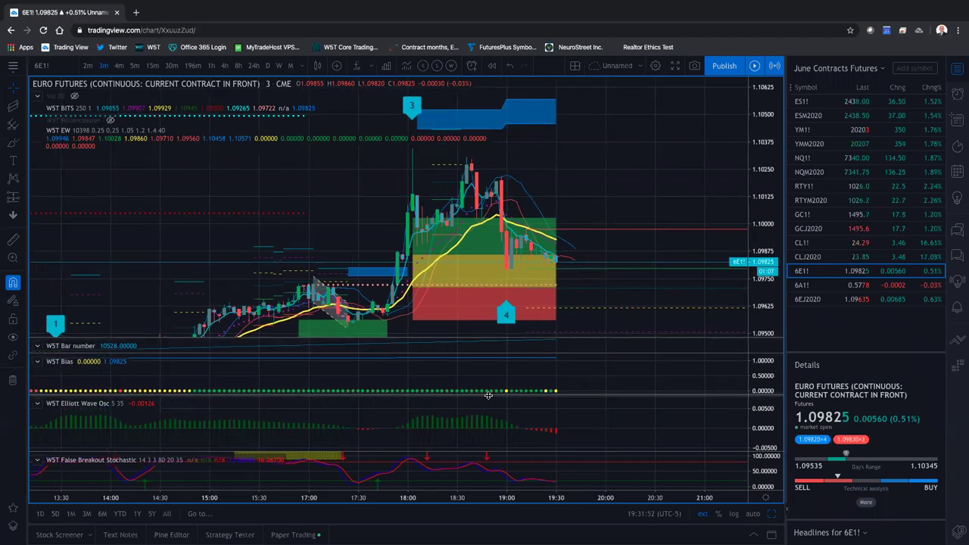
{"action": "left_click_drag", "start_coordinate": [495, 362], "coordinate": [495, 357]}
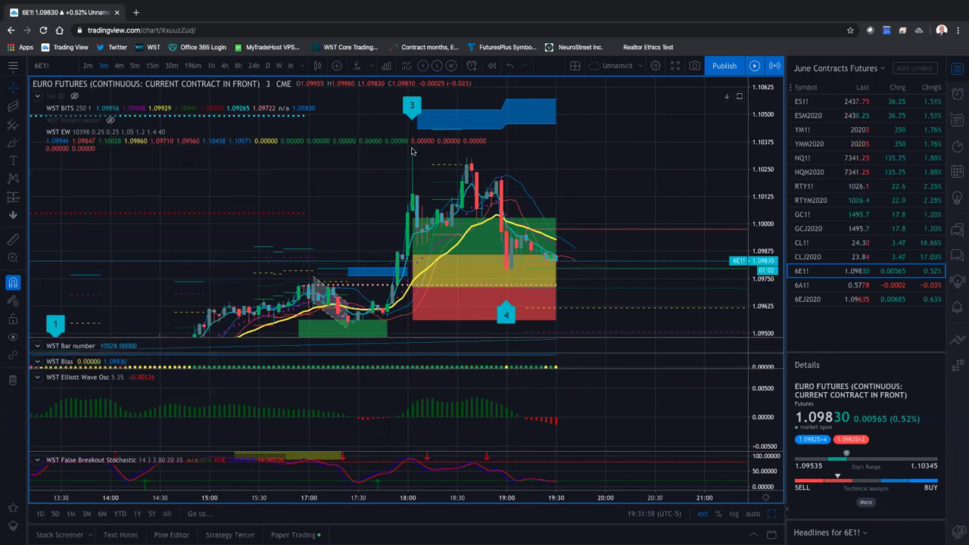
- Draw a Fib Retracement on the W5T Elliott Wave Osc from about 0.00002 at 17:51 to 0.00332 at 19:48, and stretch the oscillator's vertical scale
{"action": "left_click", "coordinate": [23, 127]}
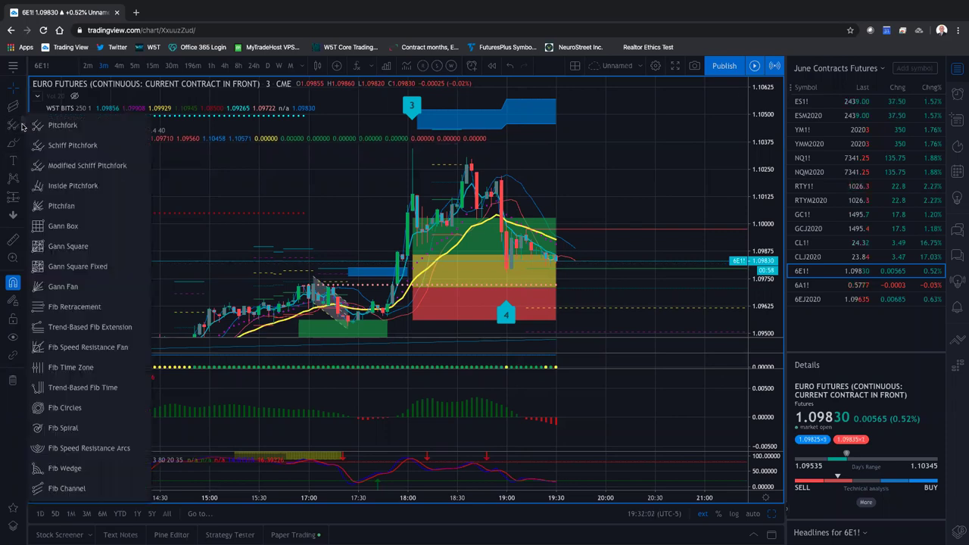
{"action": "left_click", "coordinate": [69, 307]}
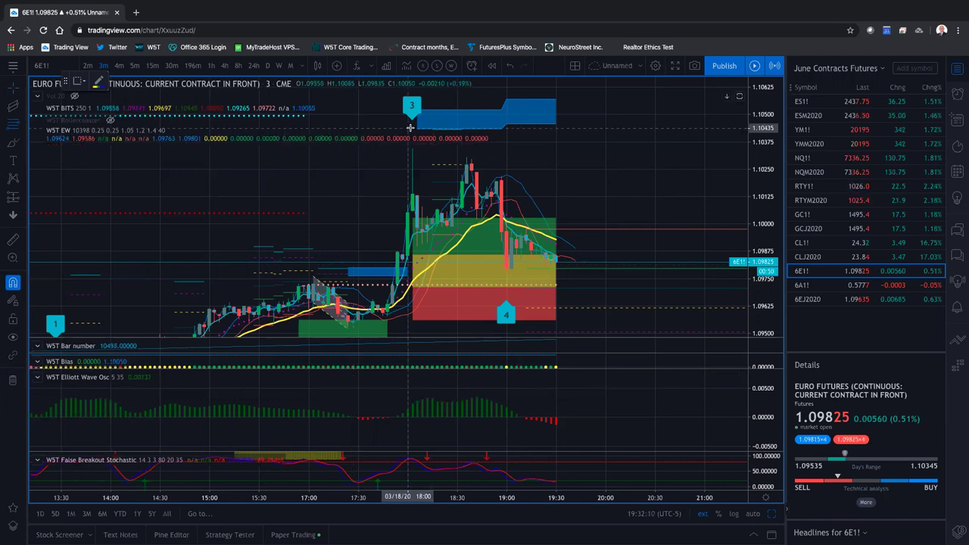
{"action": "left_click", "coordinate": [393, 417]}
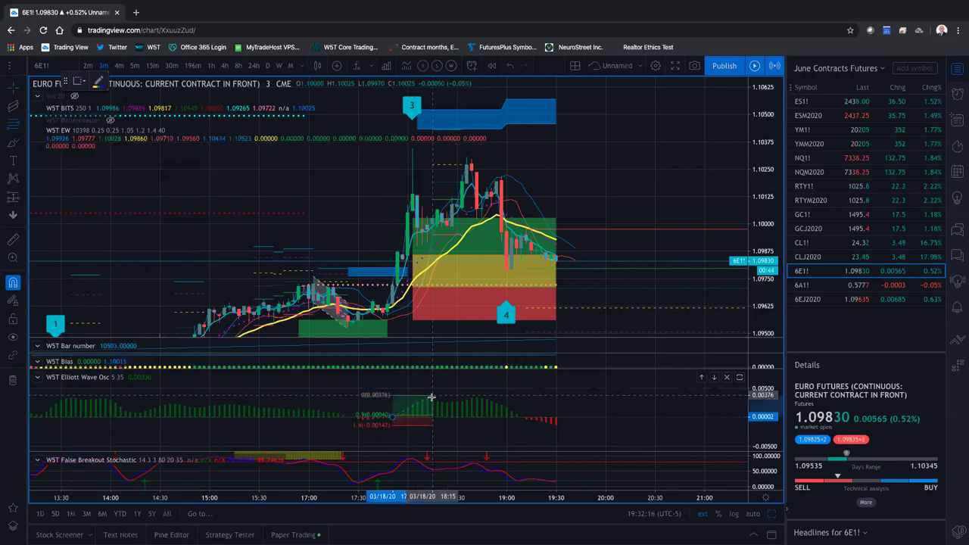
{"action": "left_click", "coordinate": [462, 400]}
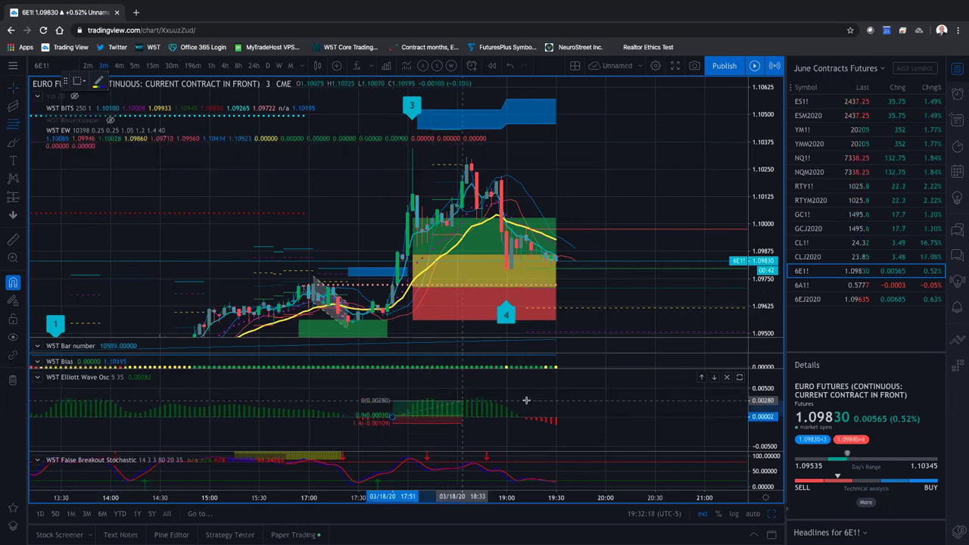
{"action": "left_click", "coordinate": [584, 397]}
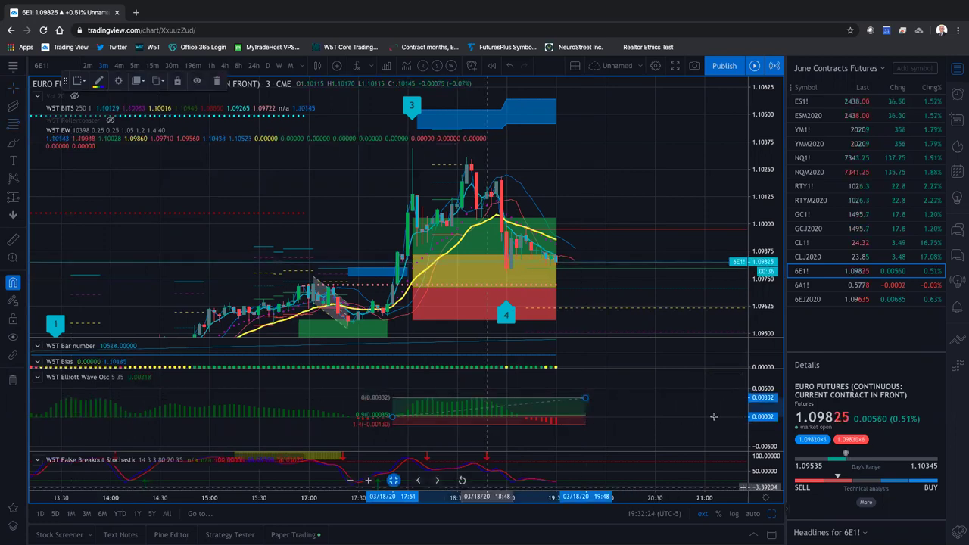
{"action": "left_click_drag", "start_coordinate": [769, 426], "coordinate": [771, 394]}
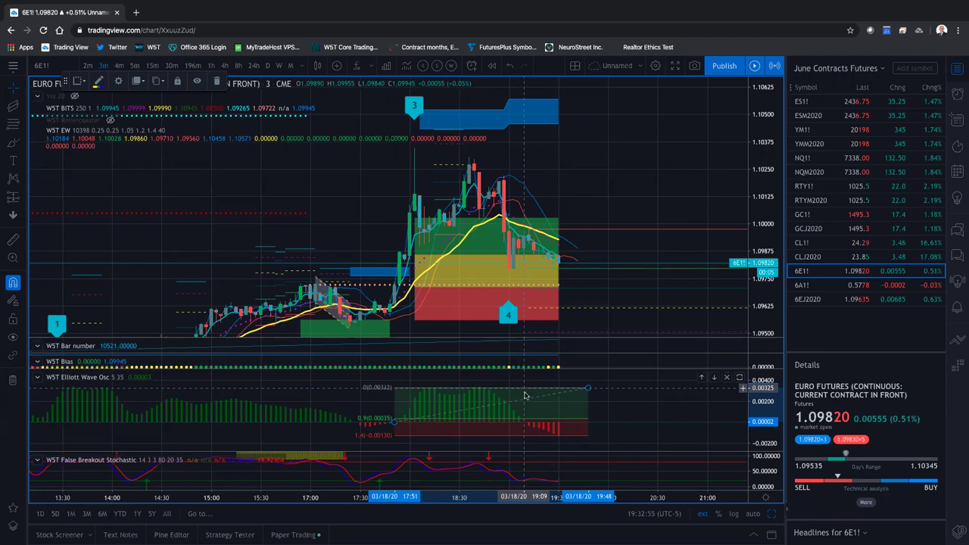
- Review the oscillator Fib Retracement's level settings, its saved templates and the dialog for saving a new template
{"action": "right_click", "coordinate": [525, 390]}
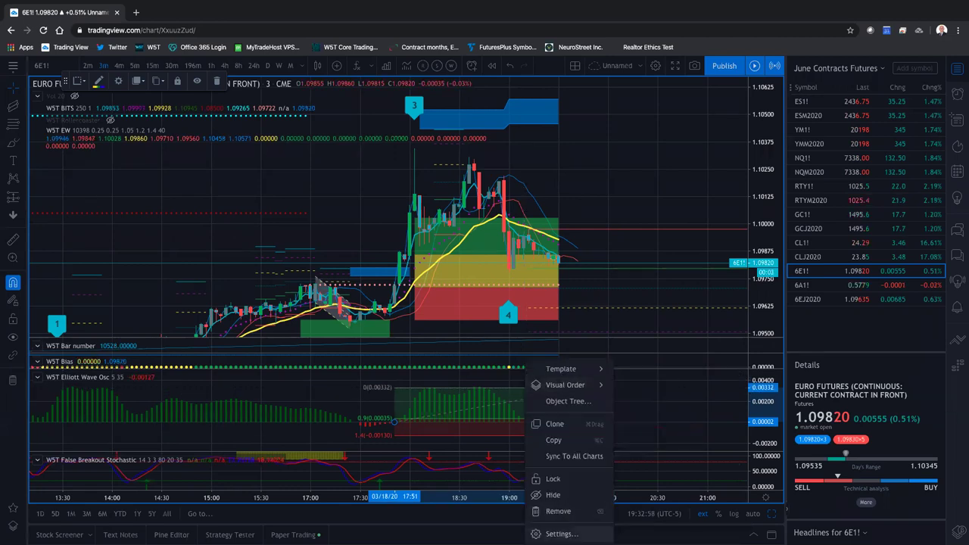
{"action": "left_click", "coordinate": [560, 534]}
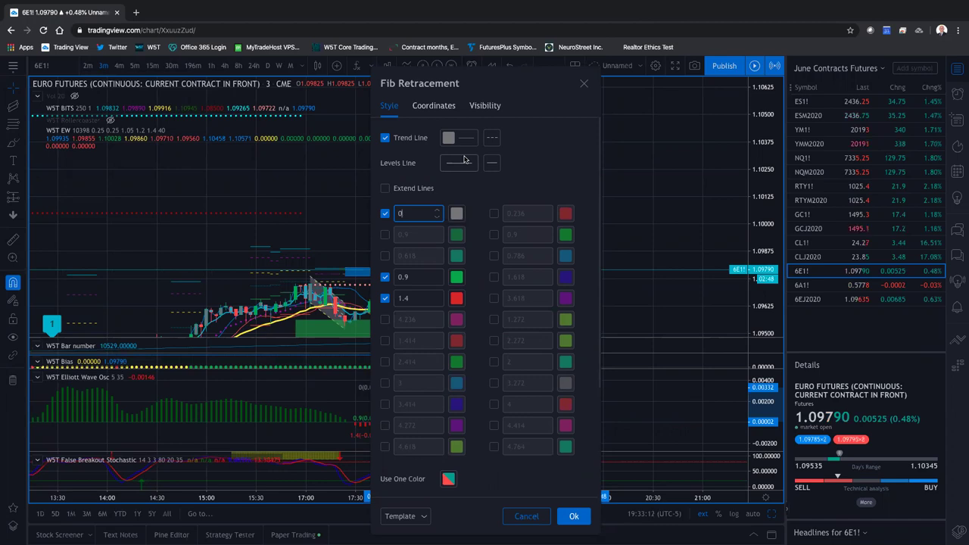
{"action": "left_click", "coordinate": [425, 518]}
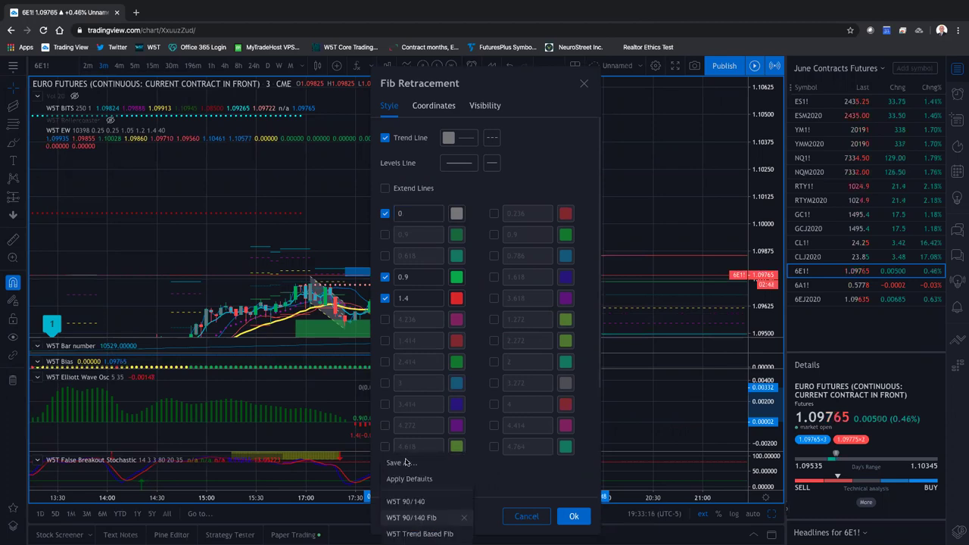
{"action": "left_click", "coordinate": [406, 462]}
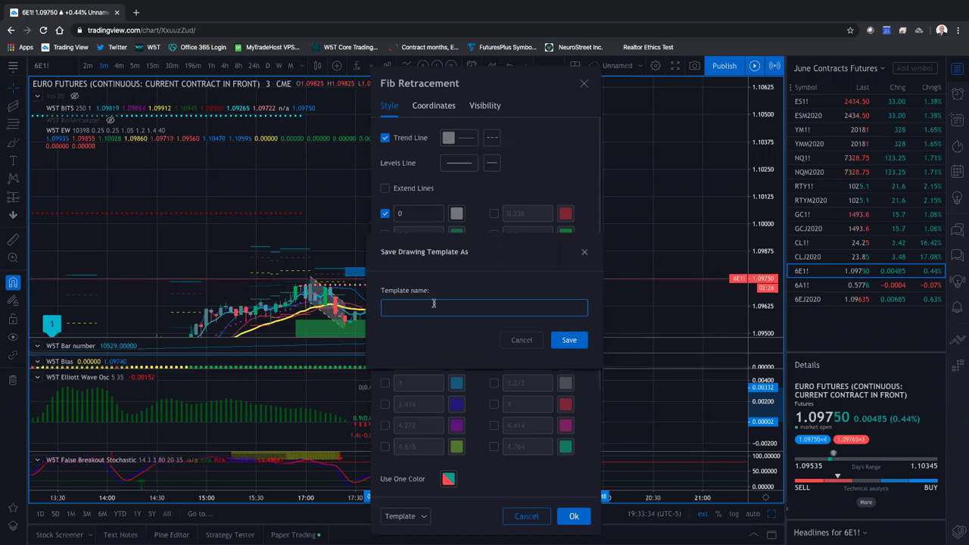
{"action": "left_click", "coordinate": [539, 341]}
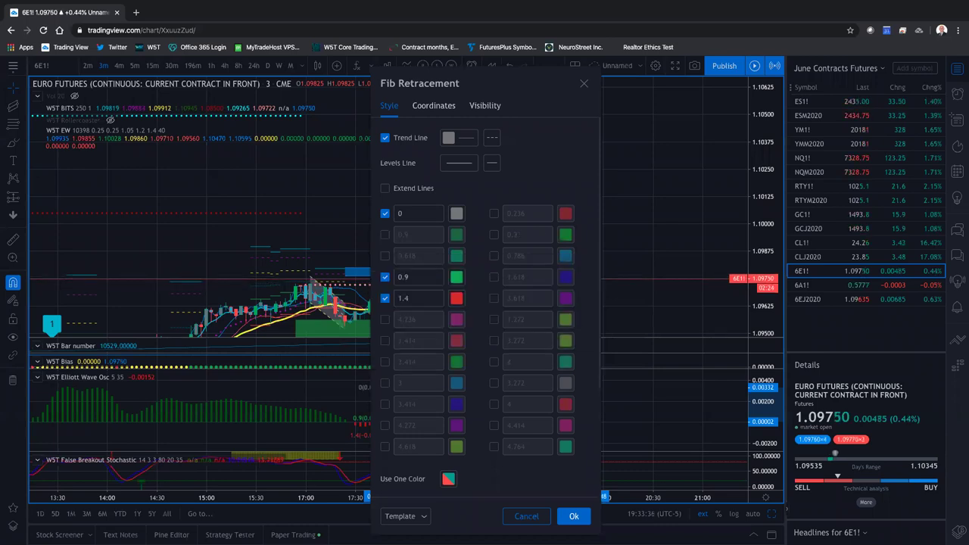
{"action": "left_click", "coordinate": [427, 519]}
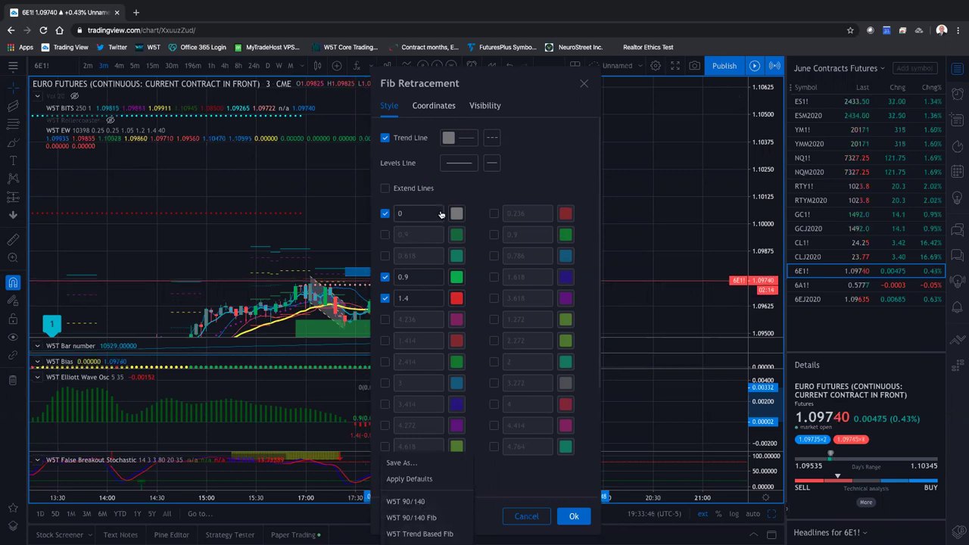
{"action": "left_click", "coordinate": [521, 488]}
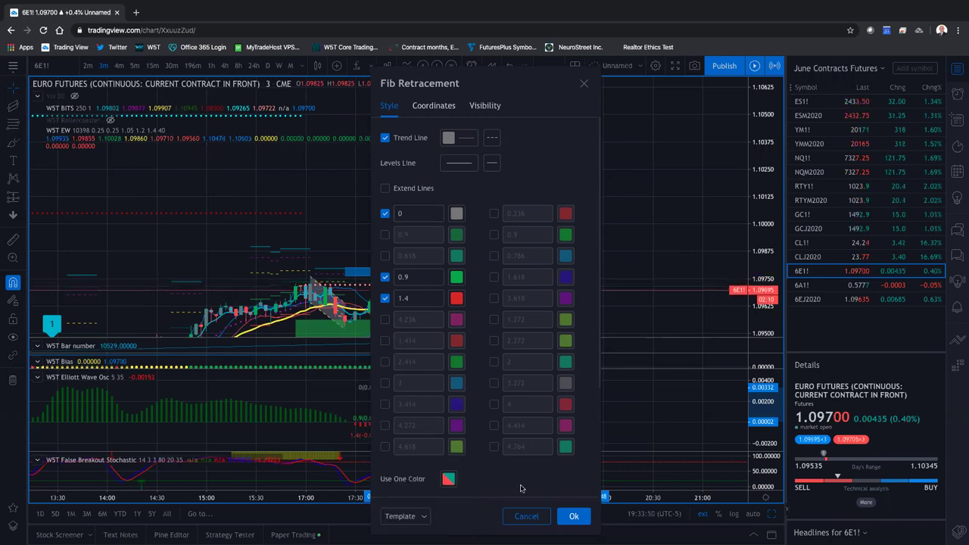
{"action": "left_click", "coordinate": [574, 515]}
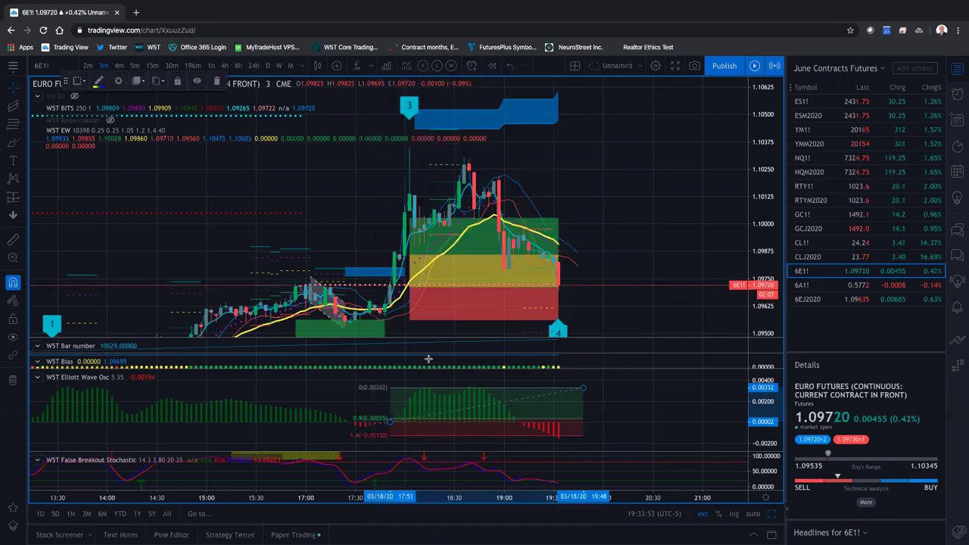
- Examine the coordinates, deviation and source settings of the regression trend over the small pullback ending at 17:24
{"action": "right_click", "coordinate": [322, 316]}
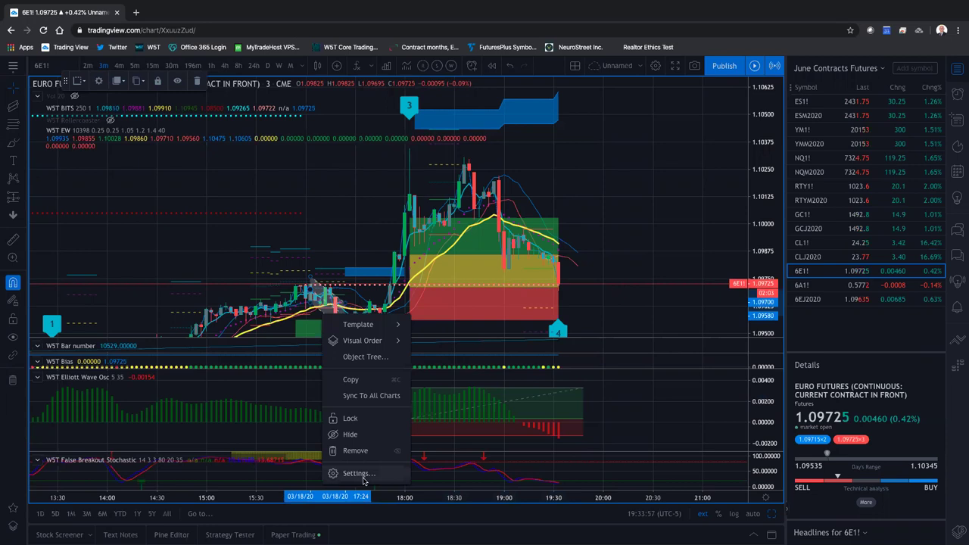
{"action": "left_click", "coordinate": [361, 474]}
{"action": "left_click", "coordinate": [484, 225]}
{"action": "left_click", "coordinate": [415, 229]}
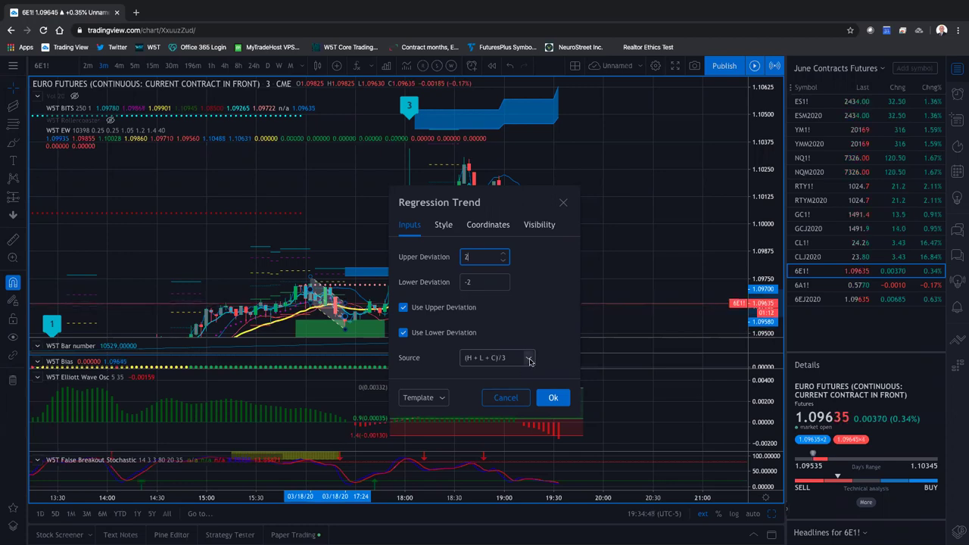
{"action": "left_click", "coordinate": [556, 402]}
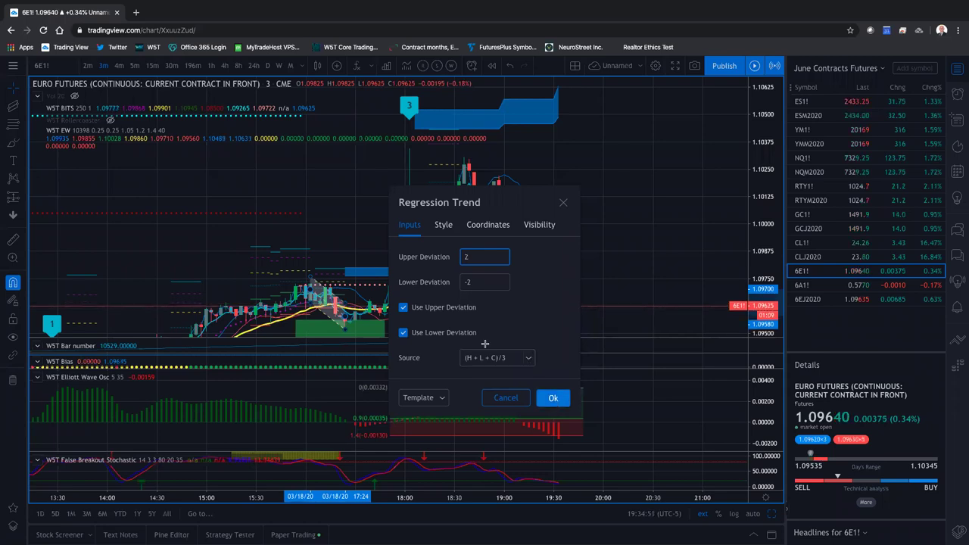
- Review the saved channel templates available for the regression trend ending at 17:24
{"action": "right_click", "coordinate": [326, 317]}
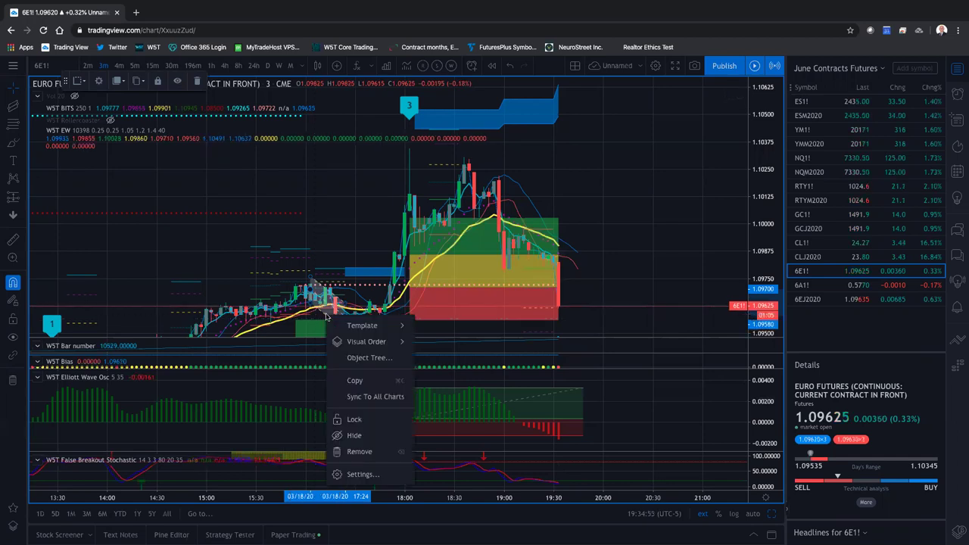
{"action": "left_click", "coordinate": [359, 474]}
{"action": "left_click", "coordinate": [439, 399]}
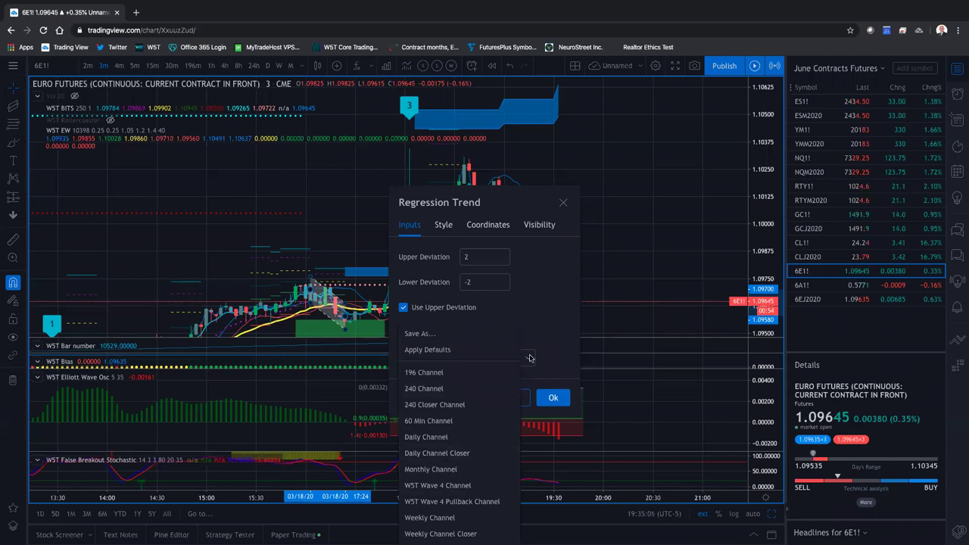
{"action": "left_click", "coordinate": [542, 399]}
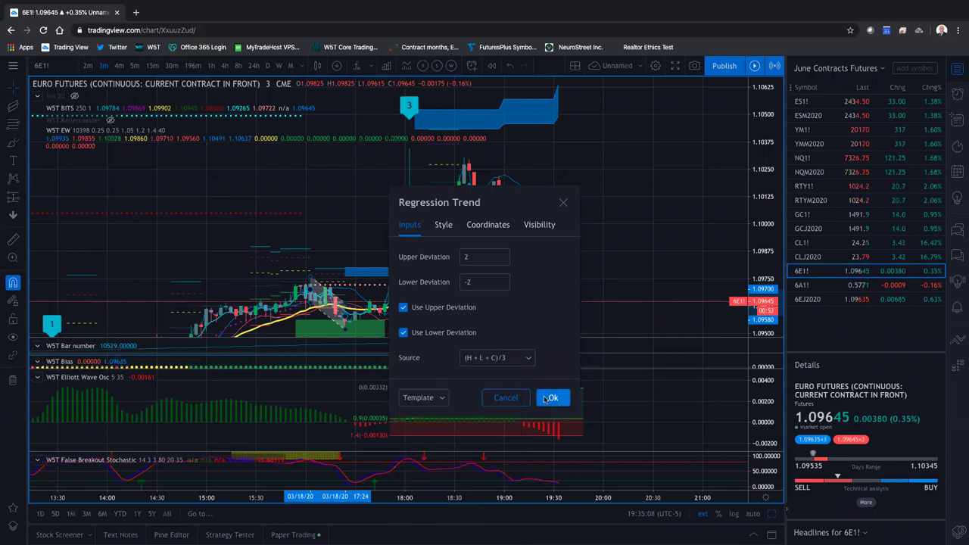
{"action": "left_click", "coordinate": [547, 398]}
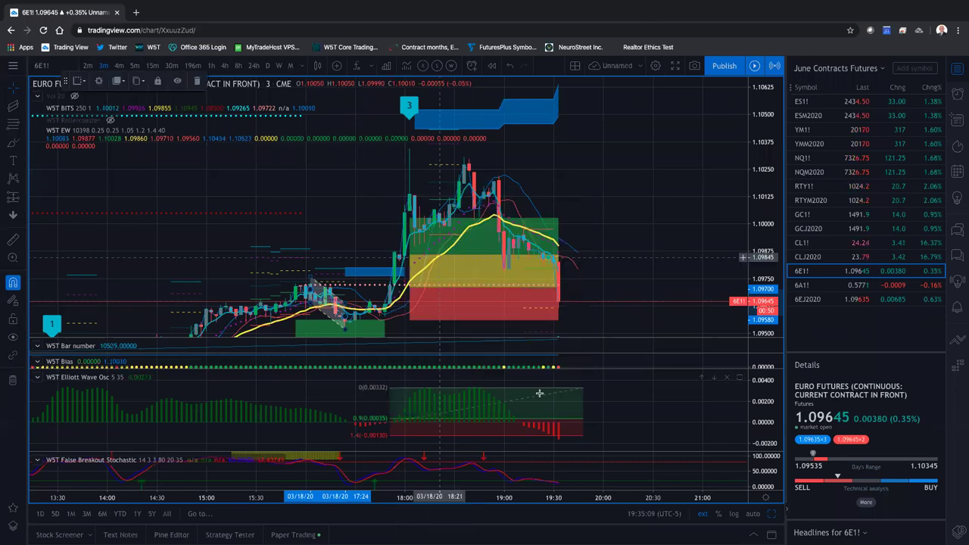
- Try a regression trend with a saved channel template from 17:48 to 18:57, examine it against price, and remove it
{"action": "left_click", "coordinate": [14, 107]}
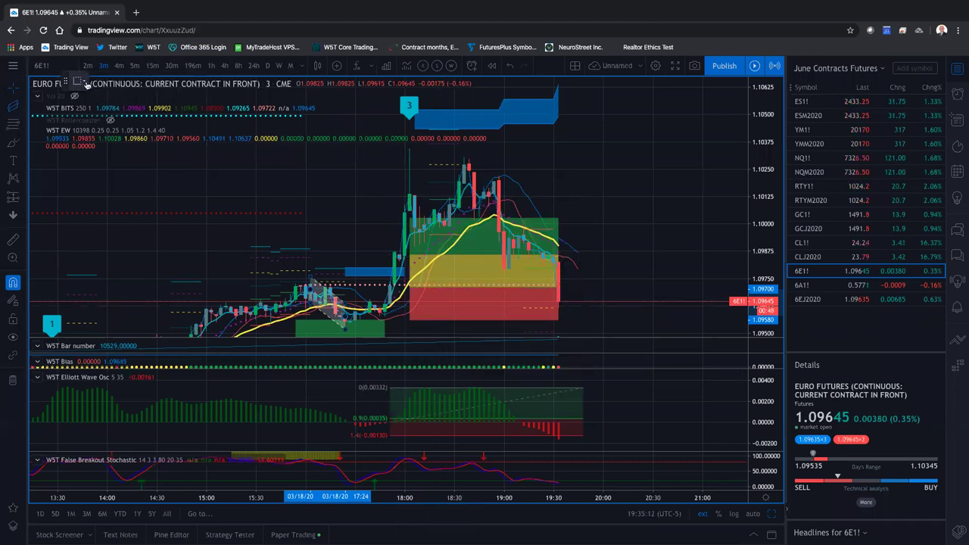
{"action": "left_click", "coordinate": [84, 83]}
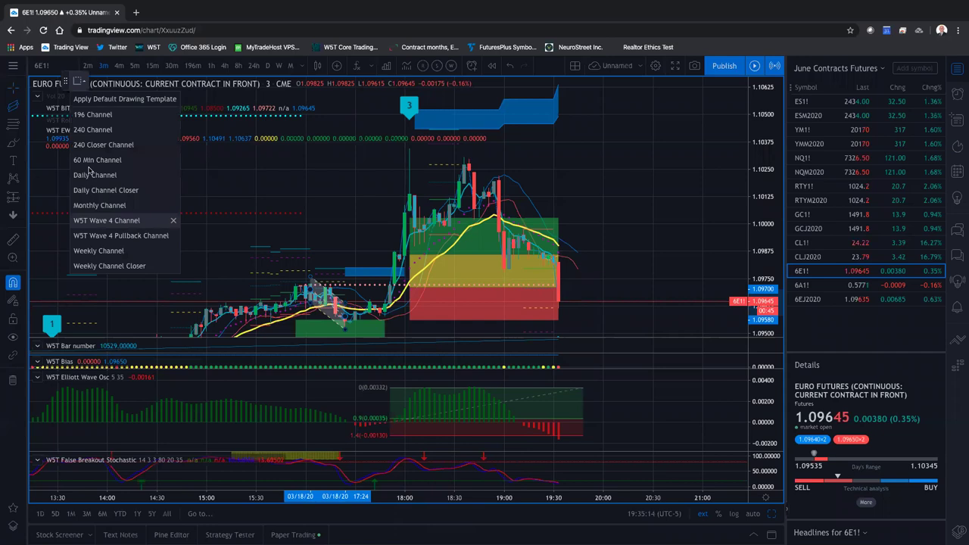
{"action": "left_click", "coordinate": [386, 319]}
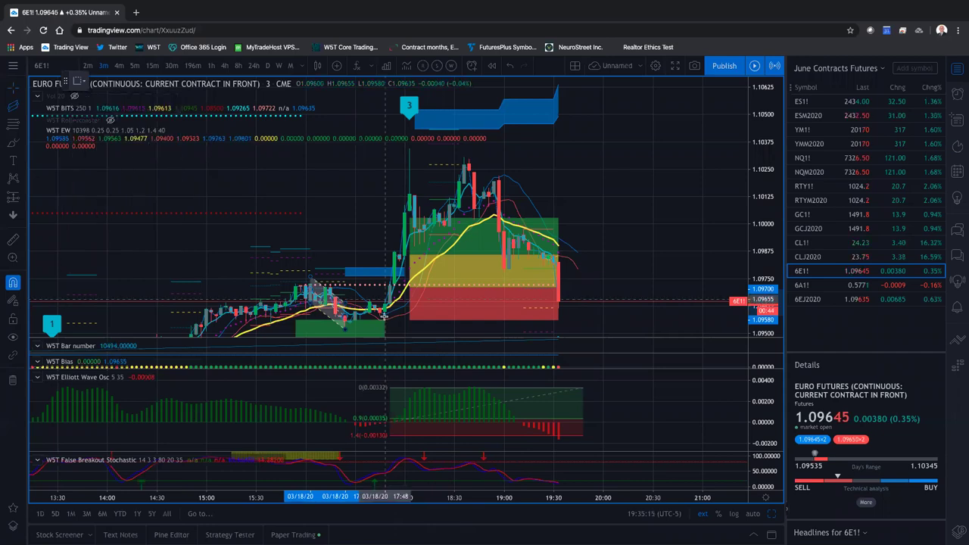
{"action": "left_click", "coordinate": [499, 179]}
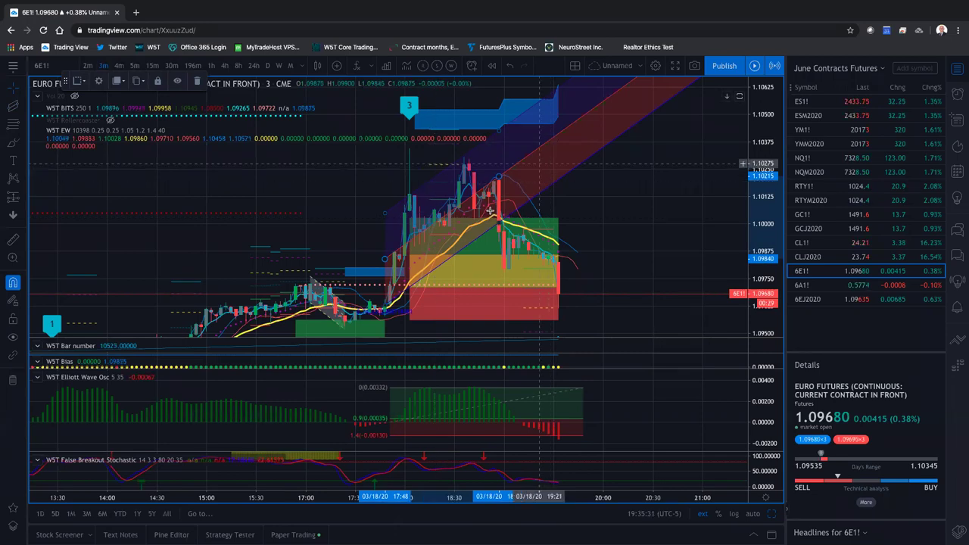
{"action": "scroll", "coordinate": [567, 180], "scroll_direction": "left", "scroll_amount": 2}
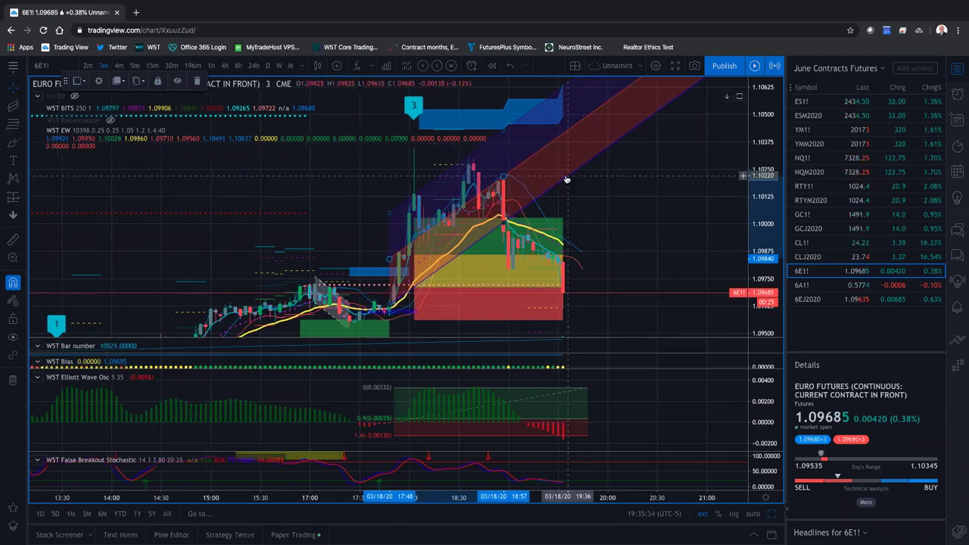
{"action": "scroll", "coordinate": [566, 180], "scroll_direction": "left", "scroll_amount": 2}
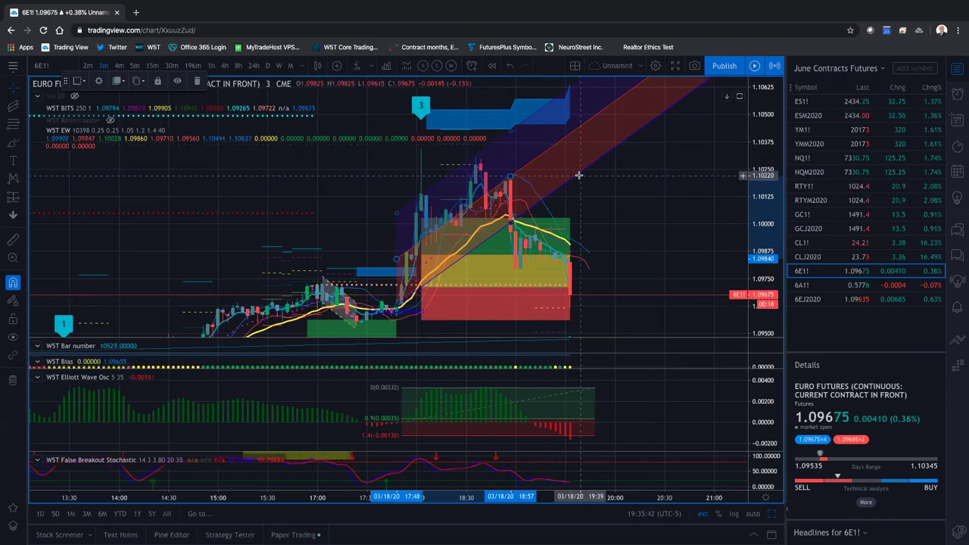
{"action": "right_click", "coordinate": [596, 299]}
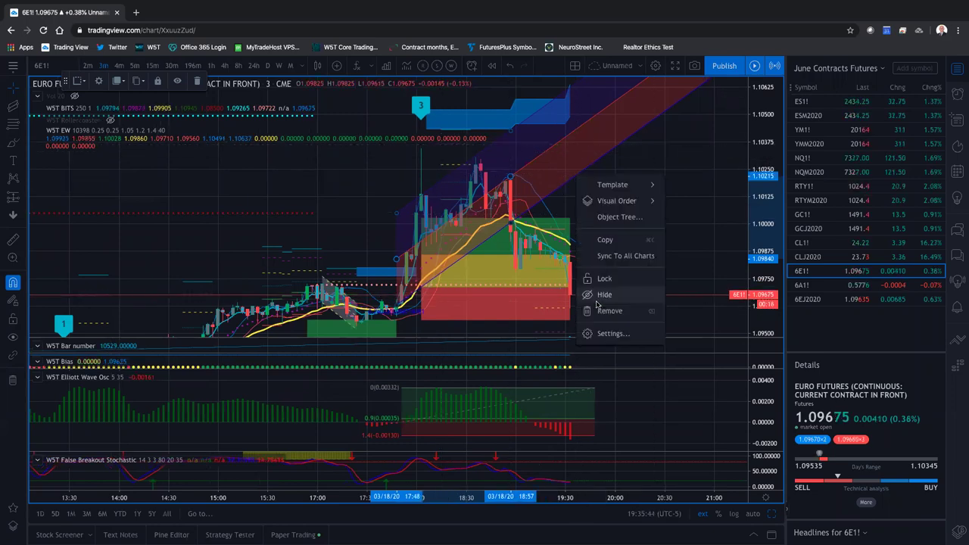
{"action": "left_click", "coordinate": [606, 312]}
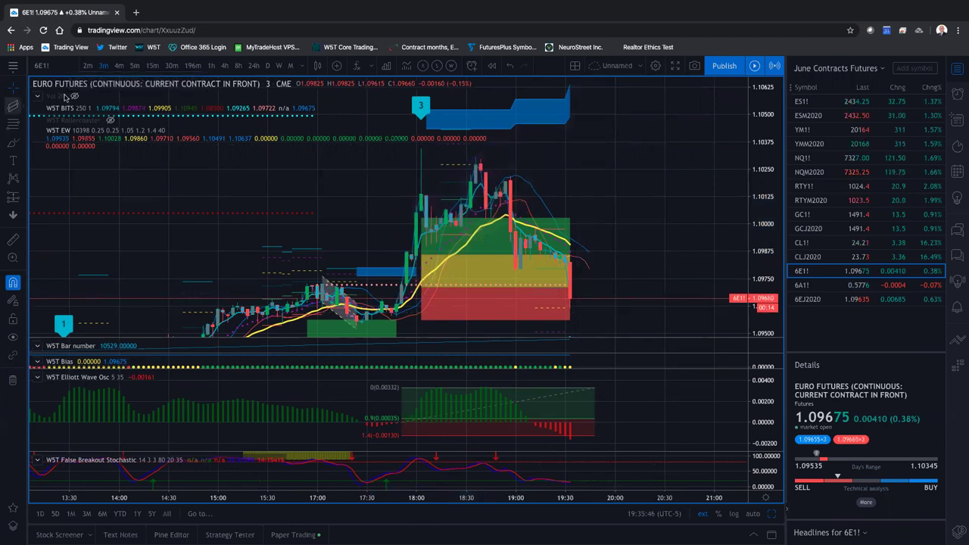
- Try a regression trend with a different saved channel template from 17:45 to 18:57, and remove it
{"action": "left_click", "coordinate": [85, 80]}
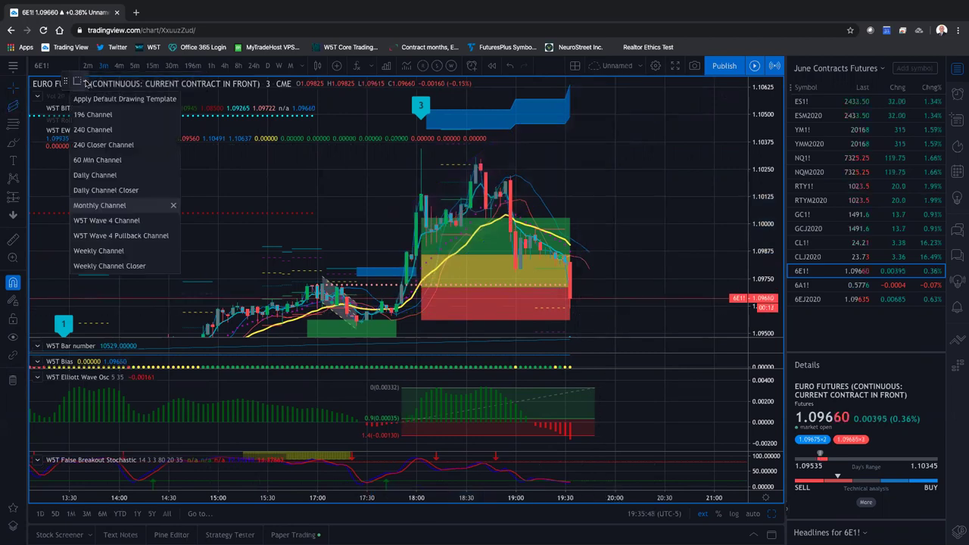
{"action": "left_click", "coordinate": [396, 312]}
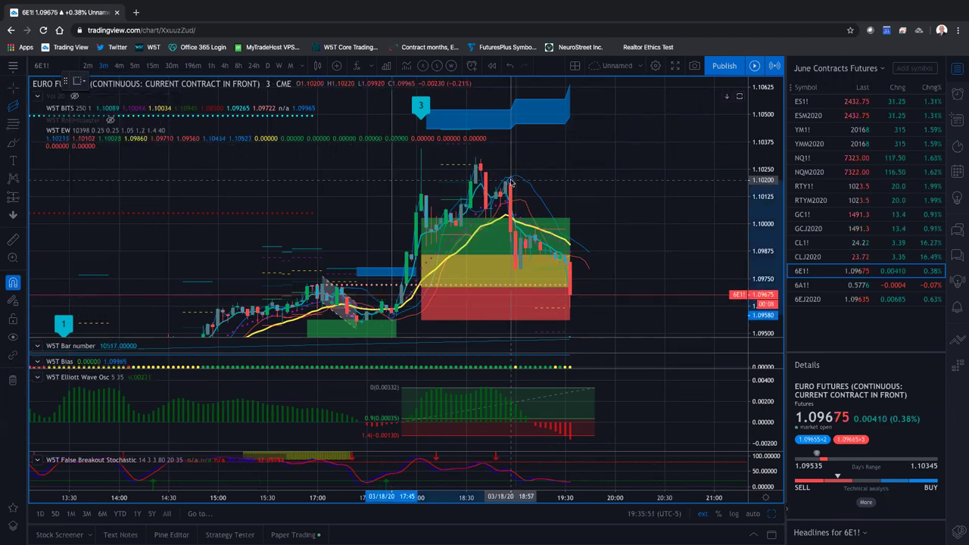
{"action": "left_click", "coordinate": [569, 224]}
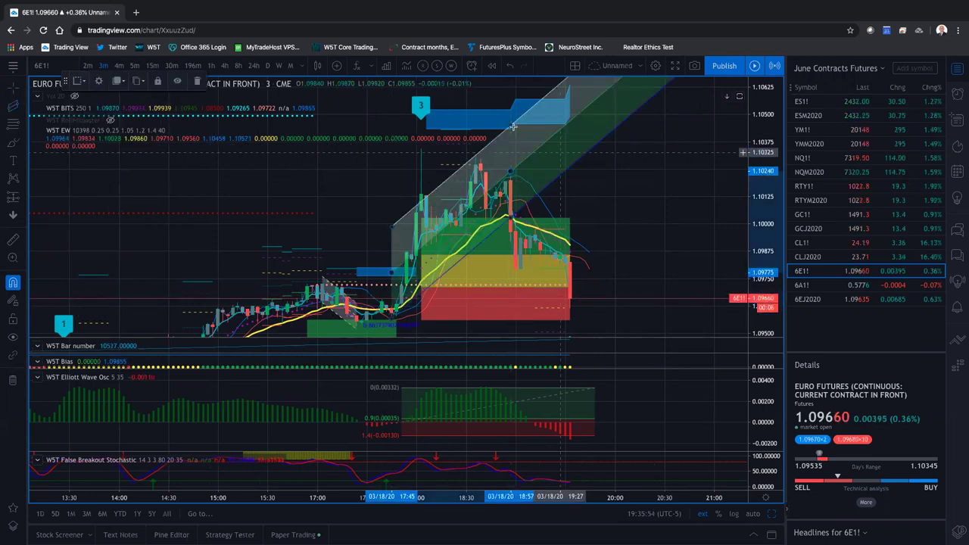
{"action": "right_click", "coordinate": [569, 170]}
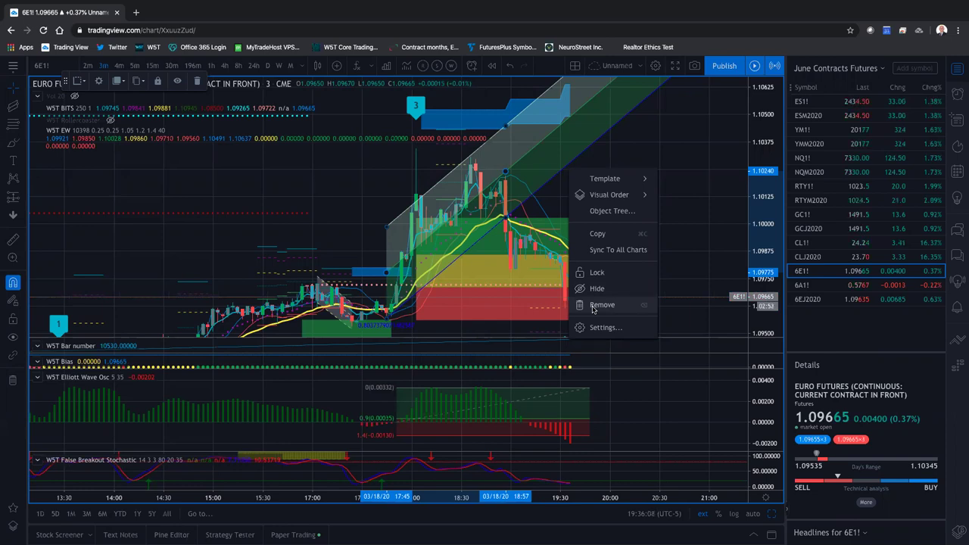
{"action": "left_click", "coordinate": [594, 306]}
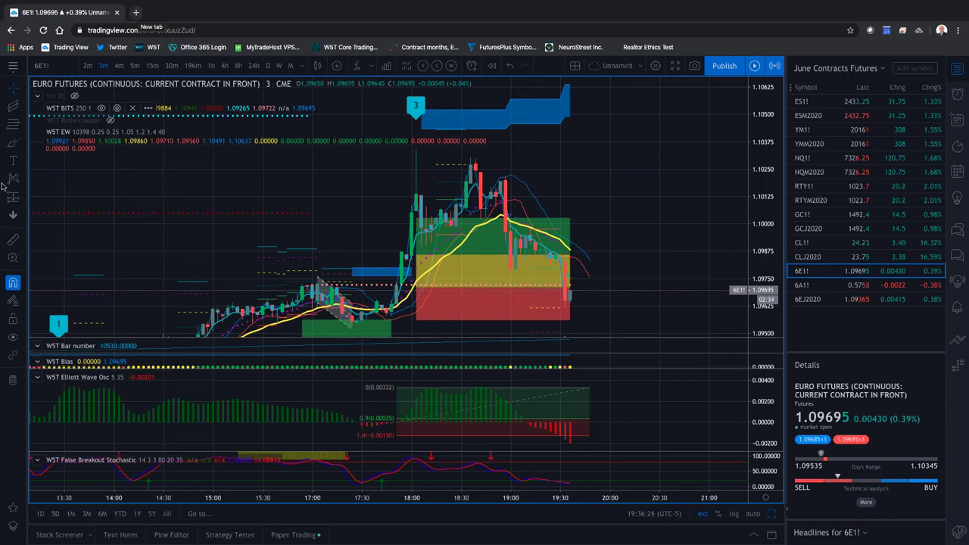
- Try the weak and strong magnet modes and switching the magnet off, and leave it set to Weak Magnet
{"action": "left_click", "coordinate": [23, 286]}
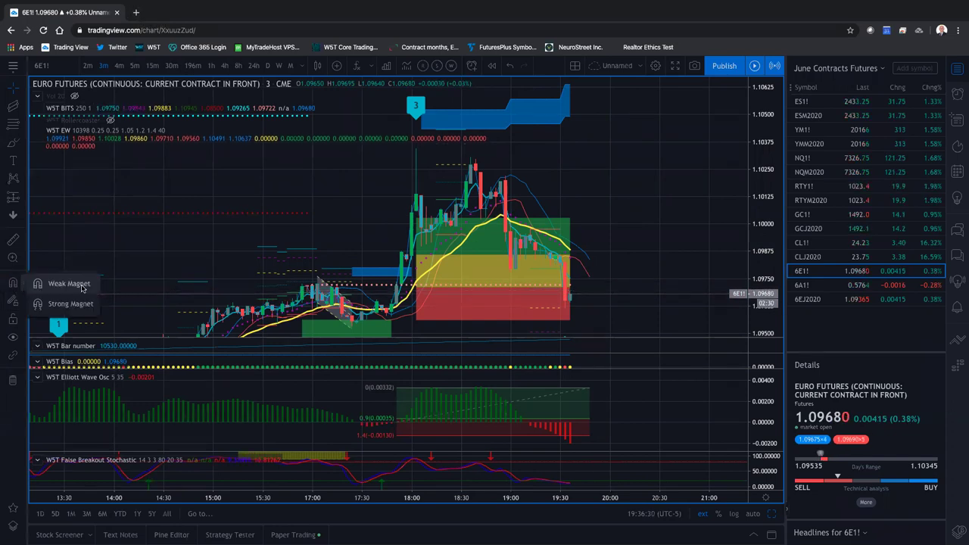
{"action": "left_click", "coordinate": [82, 287]}
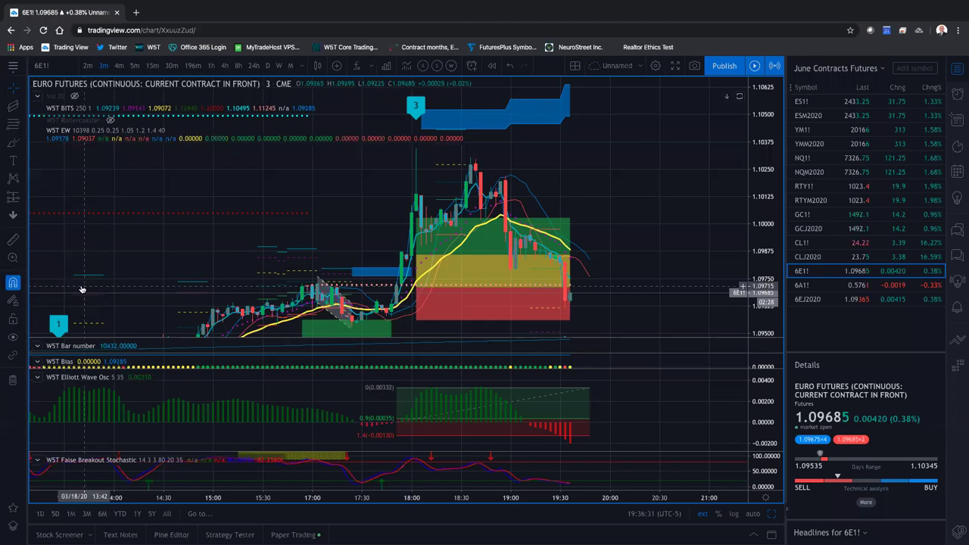
{"action": "left_click", "coordinate": [27, 286]}
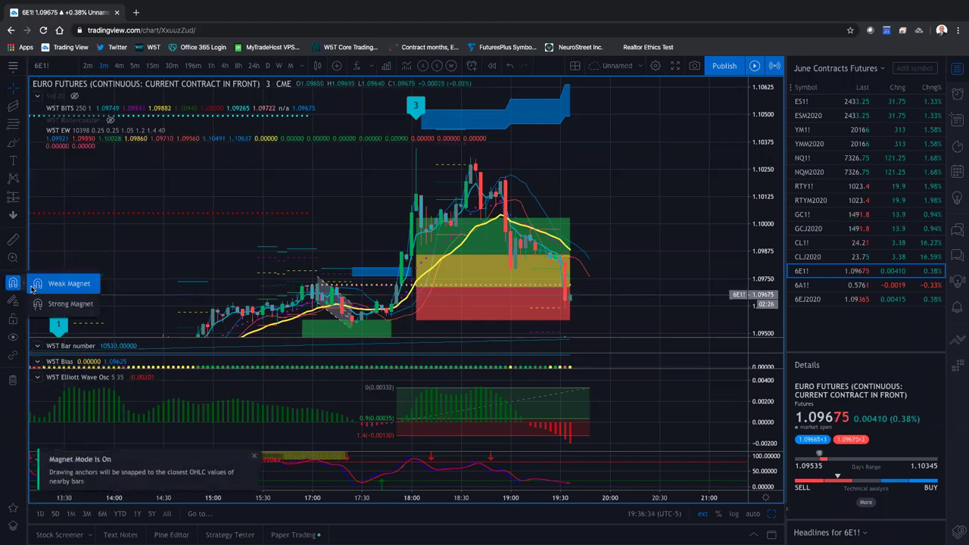
{"action": "left_click", "coordinate": [65, 314]}
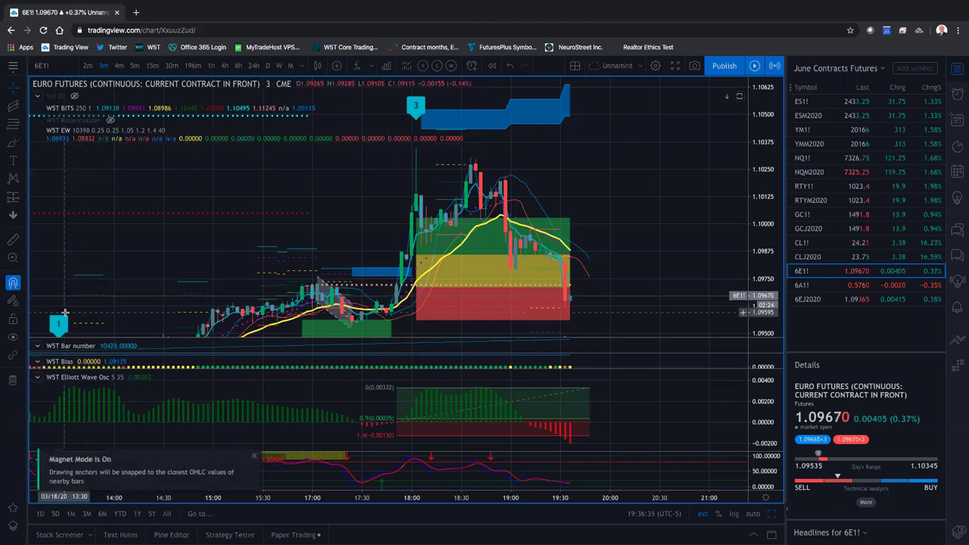
{"action": "left_click", "coordinate": [12, 286]}
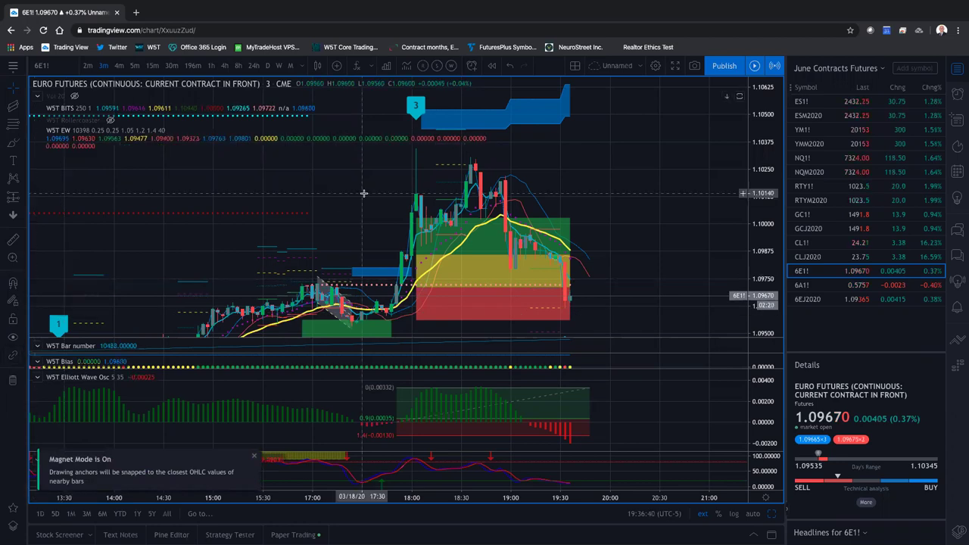
{"action": "left_click", "coordinate": [23, 284]}
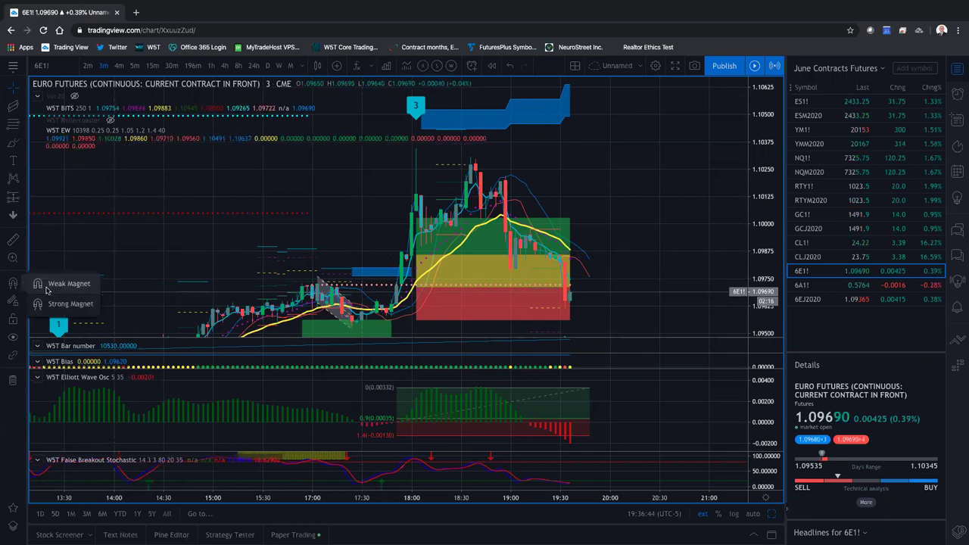
{"action": "left_click", "coordinate": [65, 285]}
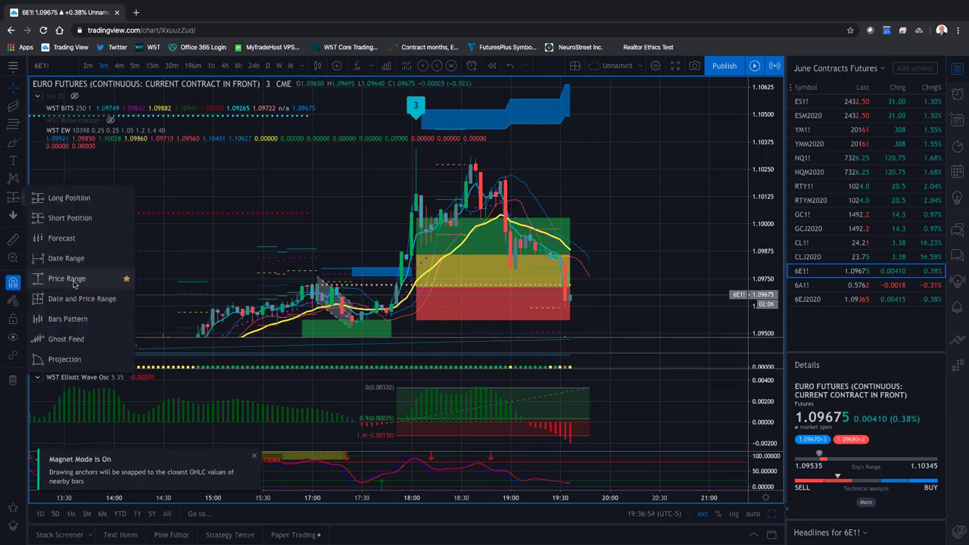
- Draw a price range at 19:30 from about 1.10135 down to 1.10055, using the saved Daily Gaps template
{"action": "left_click", "coordinate": [73, 282]}
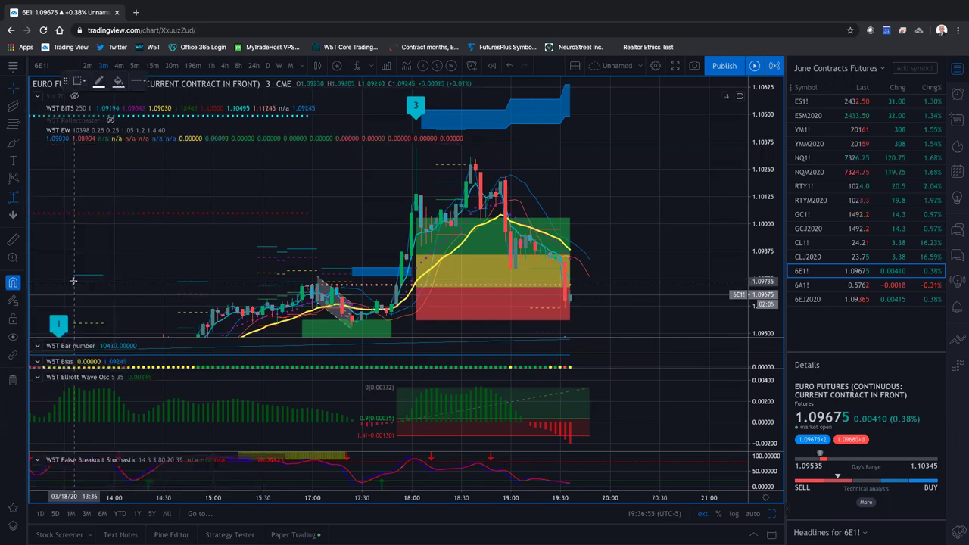
{"action": "left_click", "coordinate": [85, 84]}
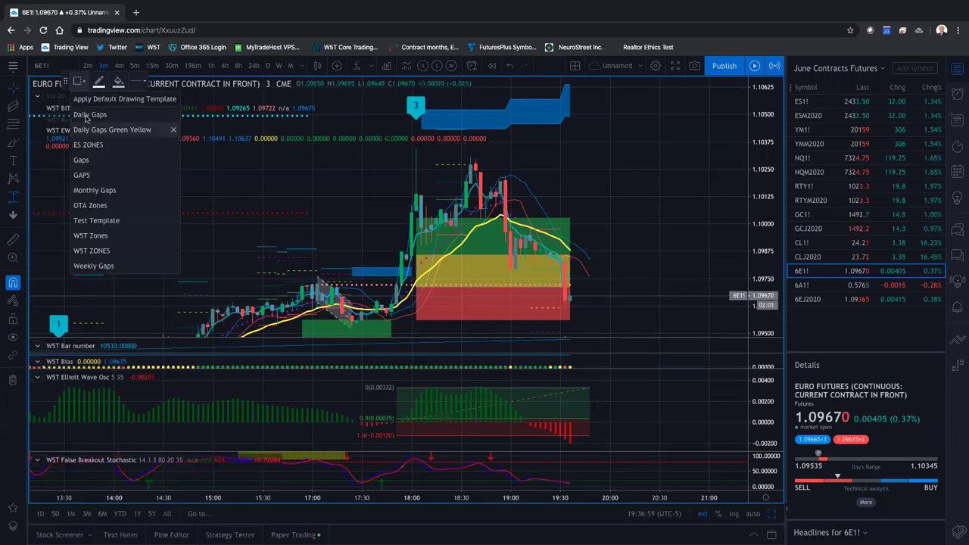
{"action": "left_click", "coordinate": [86, 115]}
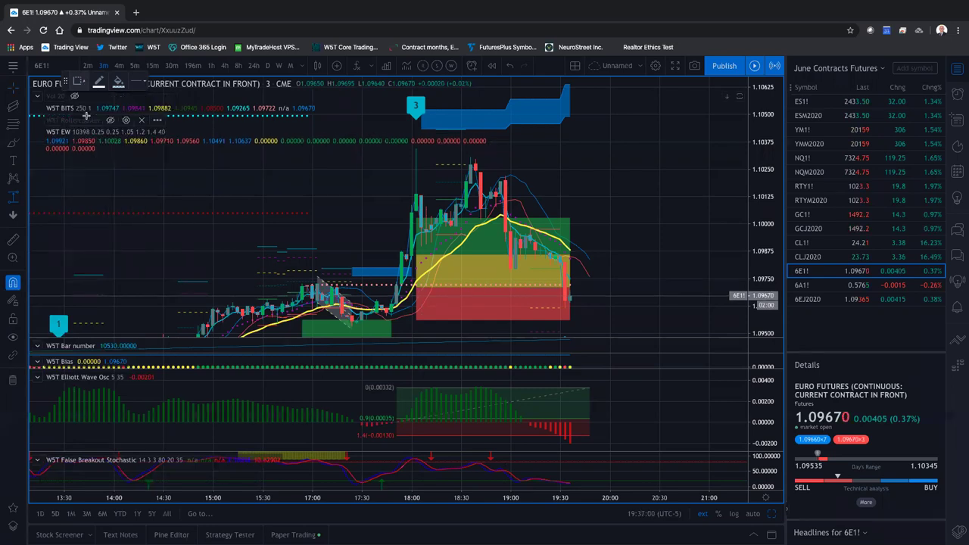
{"action": "left_click", "coordinate": [560, 211]}
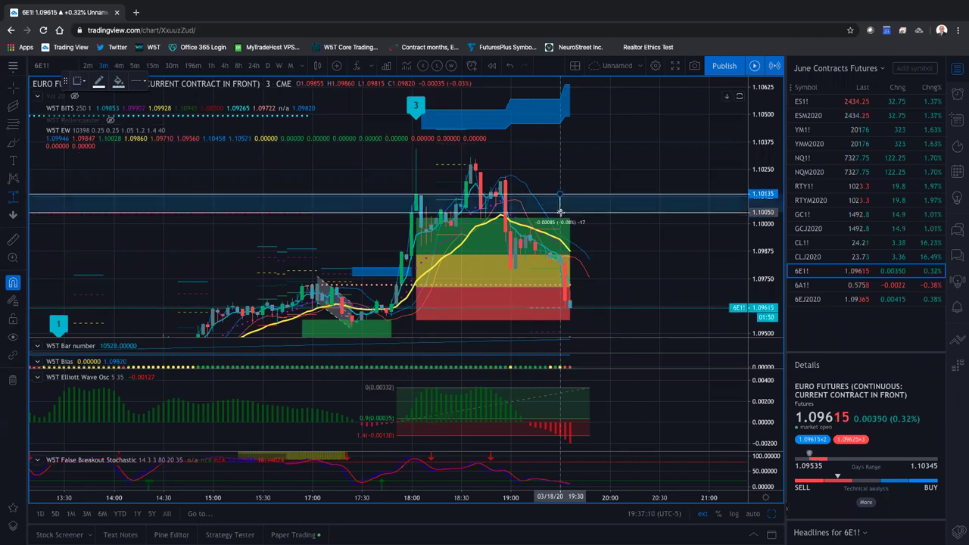
{"action": "left_click", "coordinate": [560, 210]}
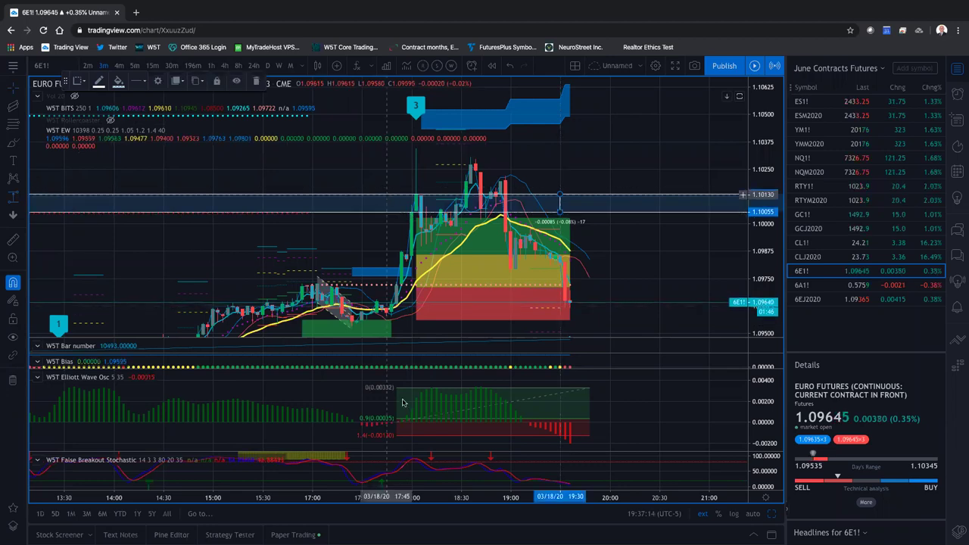
- Examine the style, coordinates and visibility settings of the price range drawn at 19:30
{"action": "right_click", "coordinate": [437, 373]}
{"action": "left_click", "coordinate": [436, 371]}
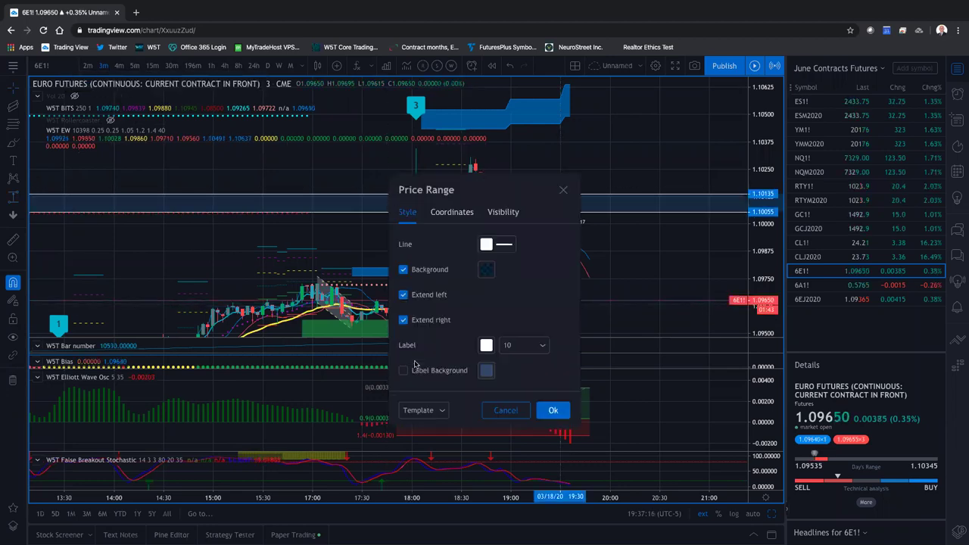
{"action": "left_click", "coordinate": [454, 213]}
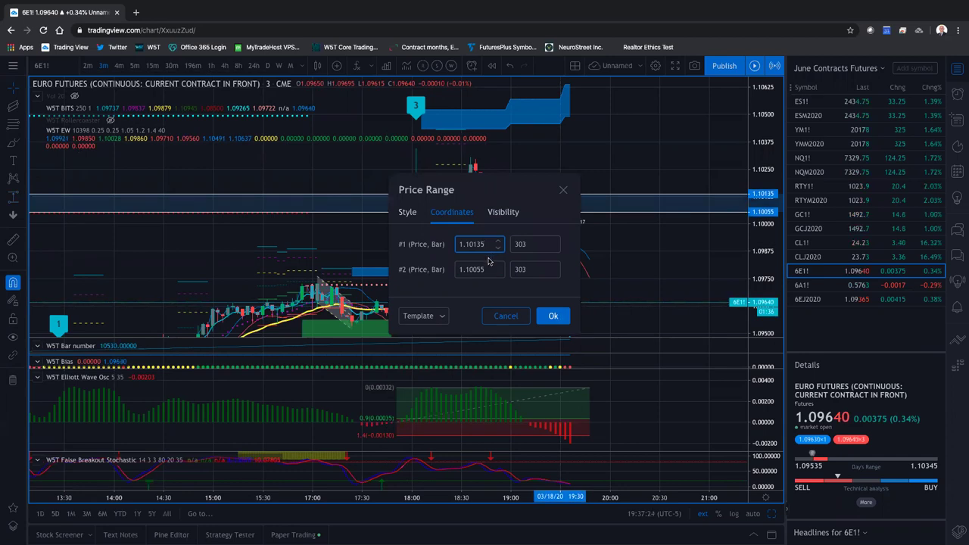
{"action": "left_click", "coordinate": [496, 213]}
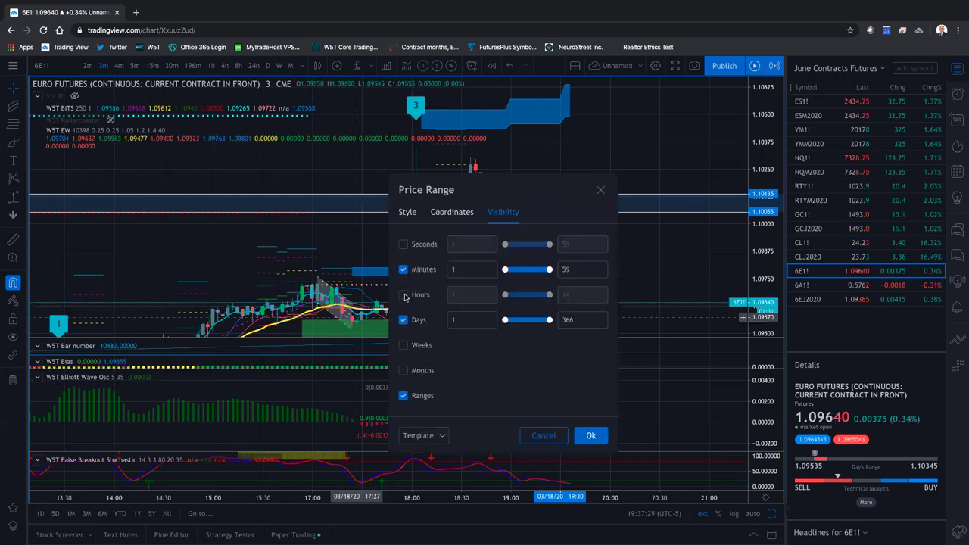
- Turn off the price range's visibility on minute timeframes, trying the Hours and Ranges options but leaving Hours off and Ranges on
{"action": "left_click", "coordinate": [404, 295]}
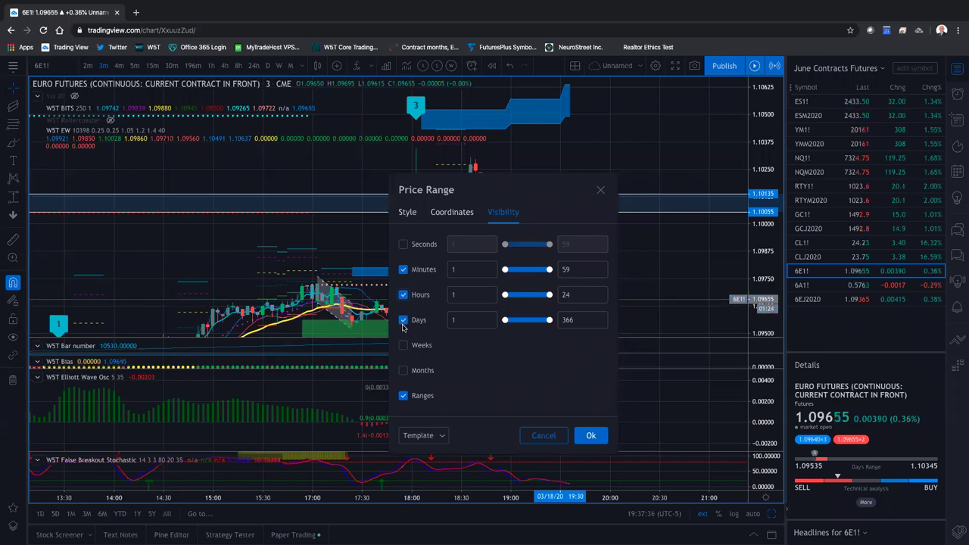
{"action": "left_click", "coordinate": [405, 292]}
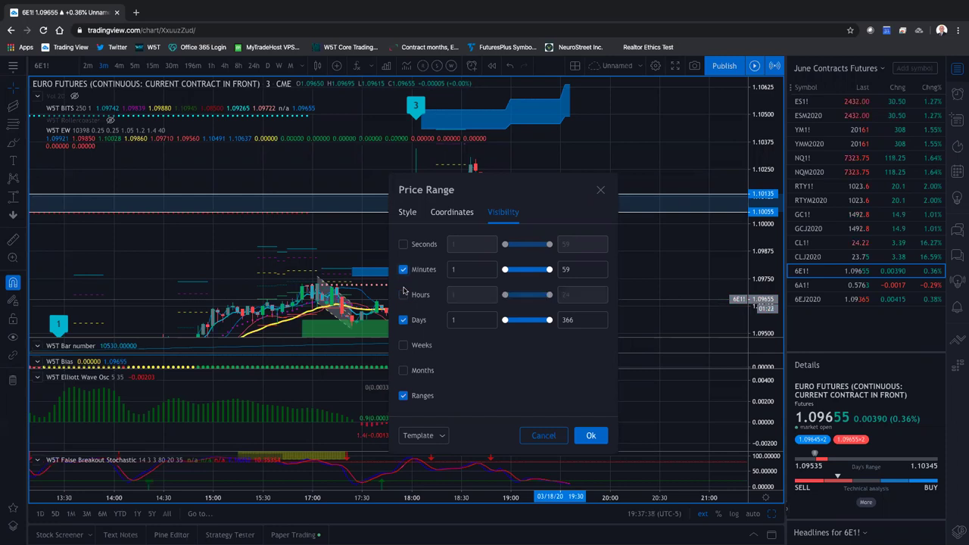
{"action": "left_click", "coordinate": [422, 273]}
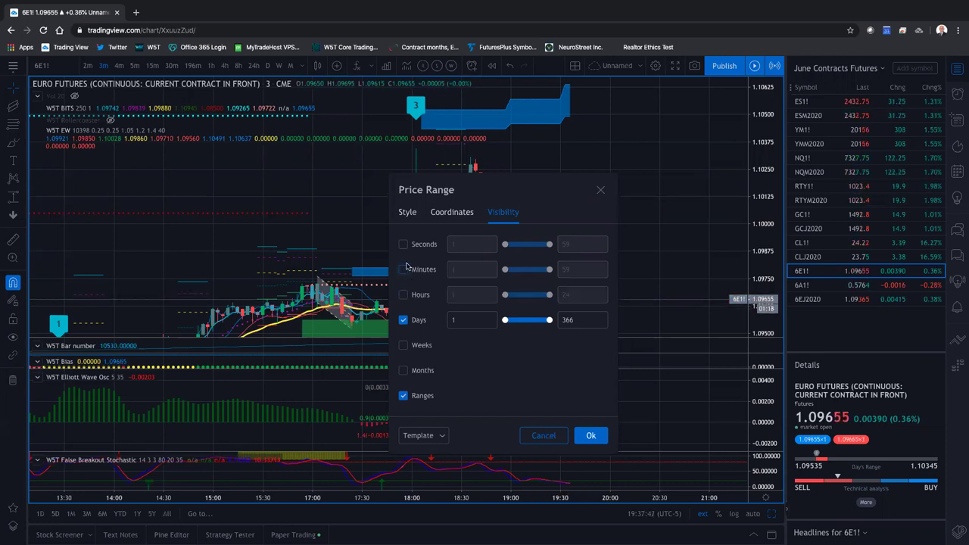
{"action": "left_click", "coordinate": [403, 396]}
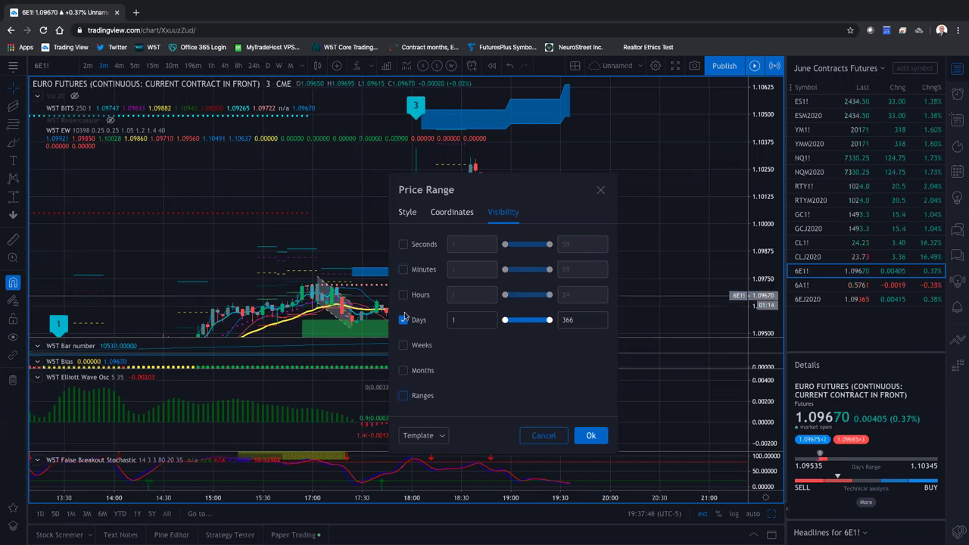
{"action": "key", "text": "space"}
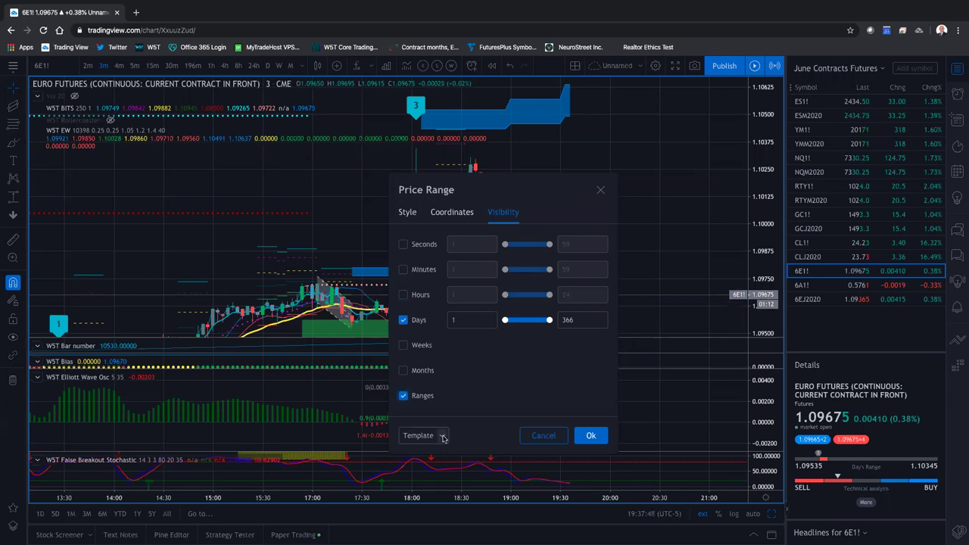
- Review the price range's template options, cancel saving a new template, and accept the visibility settings
{"action": "left_click", "coordinate": [441, 443]}
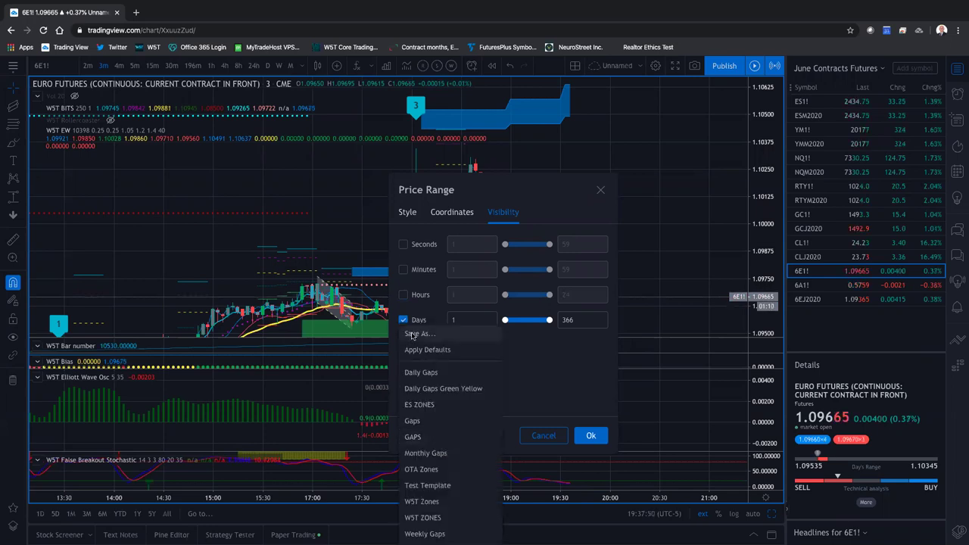
{"action": "left_click", "coordinate": [413, 335]}
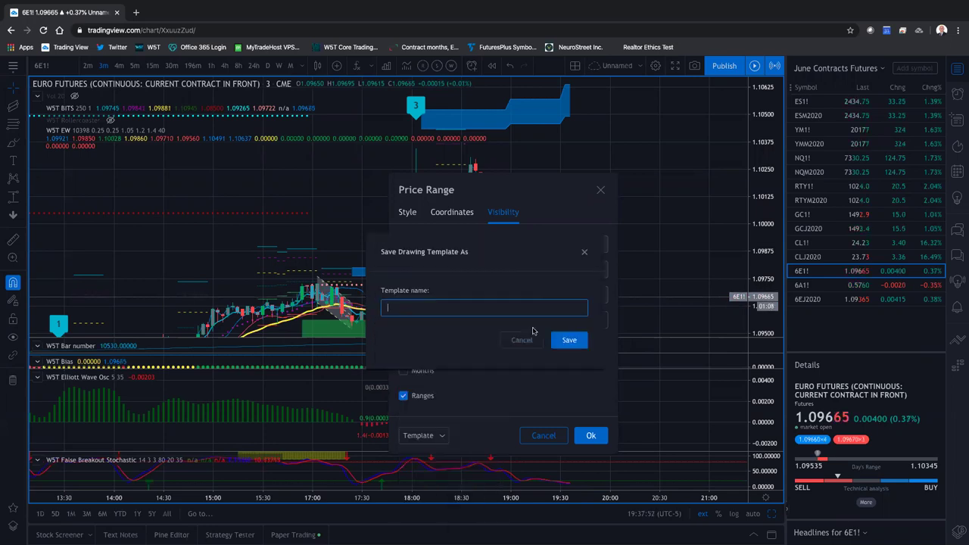
{"action": "left_click", "coordinate": [511, 340]}
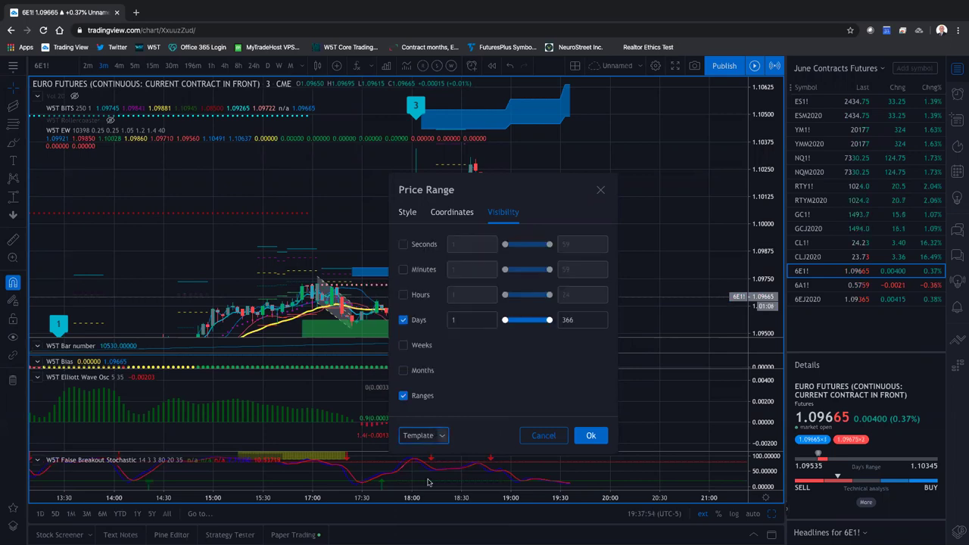
{"action": "left_click", "coordinate": [439, 437]}
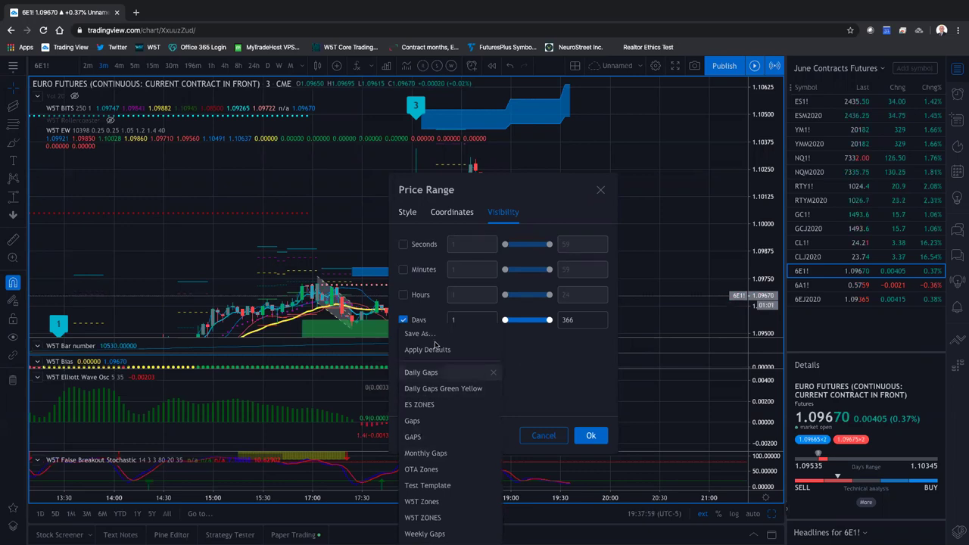
{"action": "left_click", "coordinate": [527, 363]}
{"action": "left_click", "coordinate": [591, 436]}
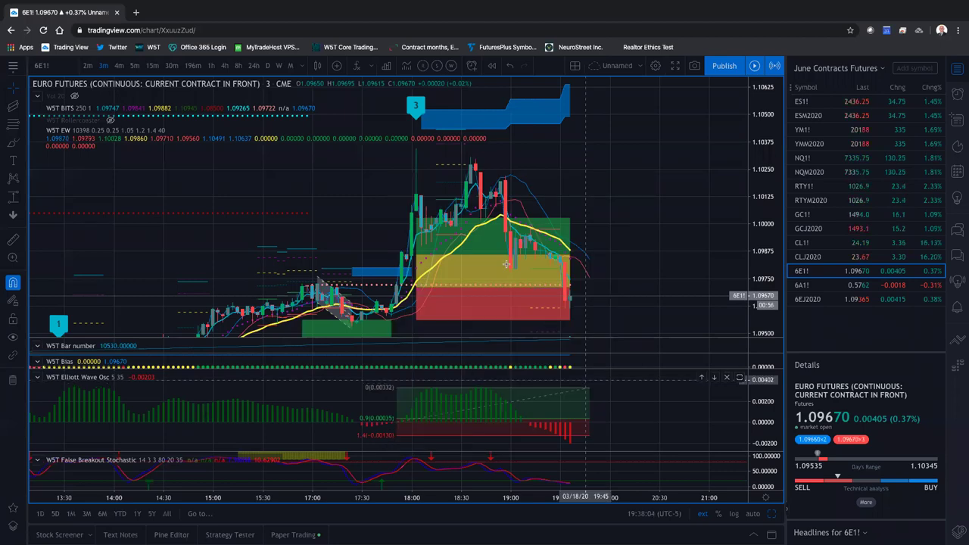
- Draw another price range from 17:39 to about 17:45, spanning about 1.10135 down to 1.10015
{"action": "left_click", "coordinate": [11, 195]}
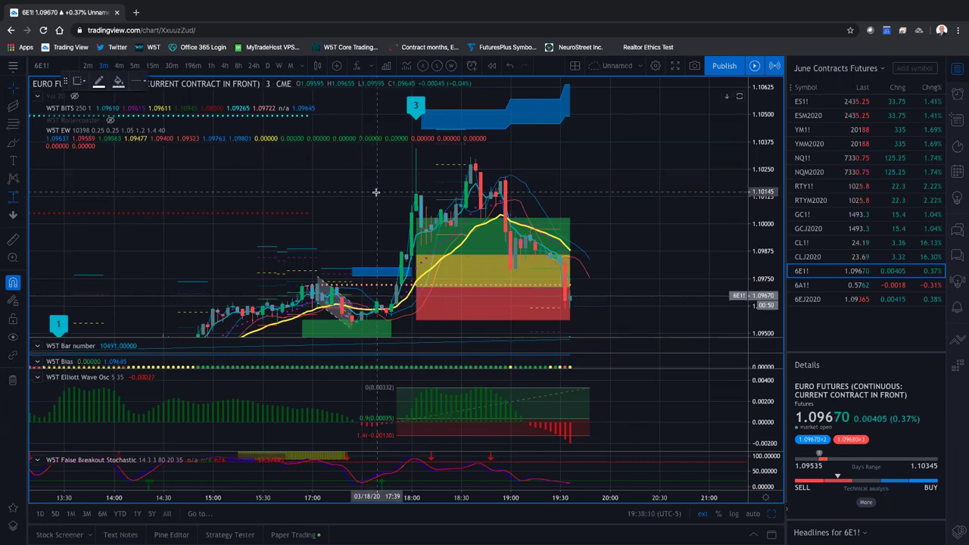
{"action": "left_click", "coordinate": [376, 194]}
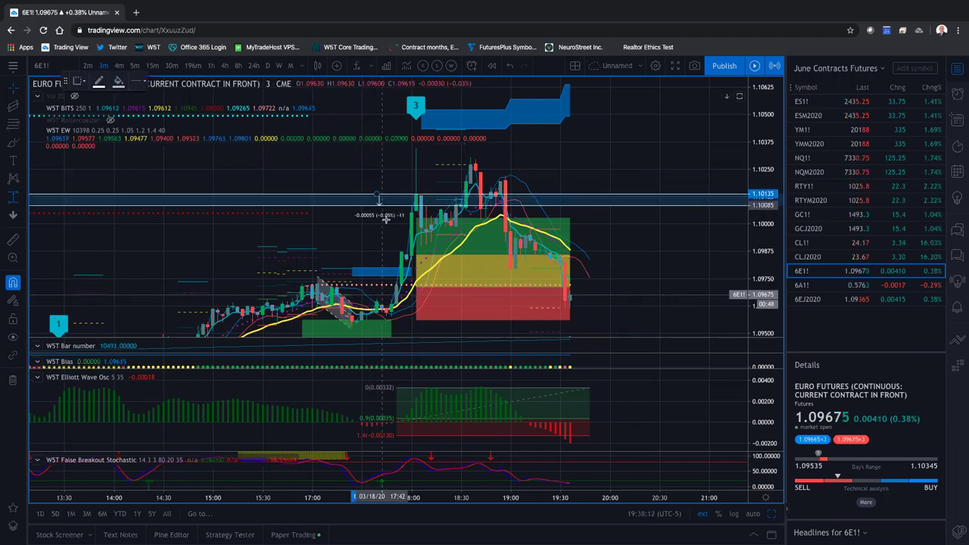
{"action": "left_click", "coordinate": [385, 219]}
- Examine the visibility and coordinates settings of the price range starting at 17:39
{"action": "right_click", "coordinate": [404, 198]}
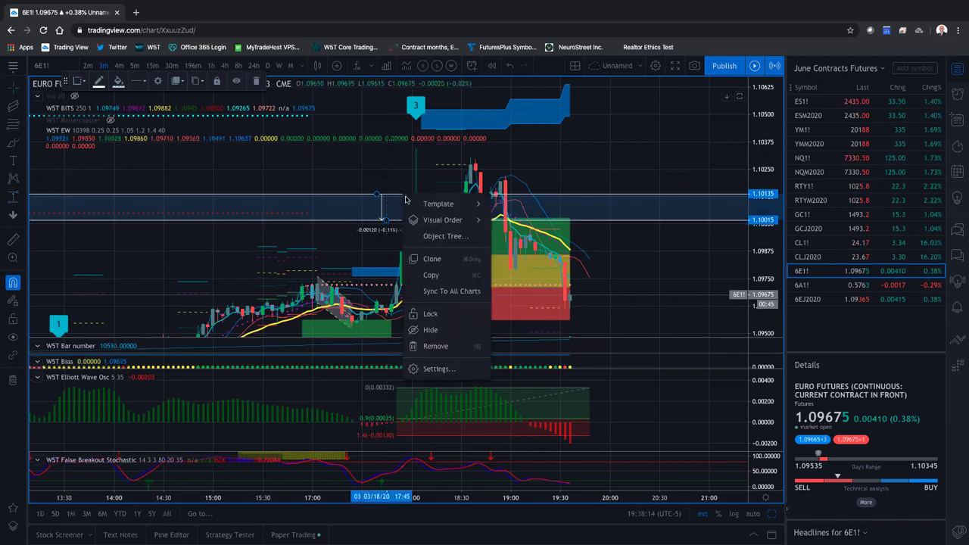
{"action": "left_click", "coordinate": [438, 369]}
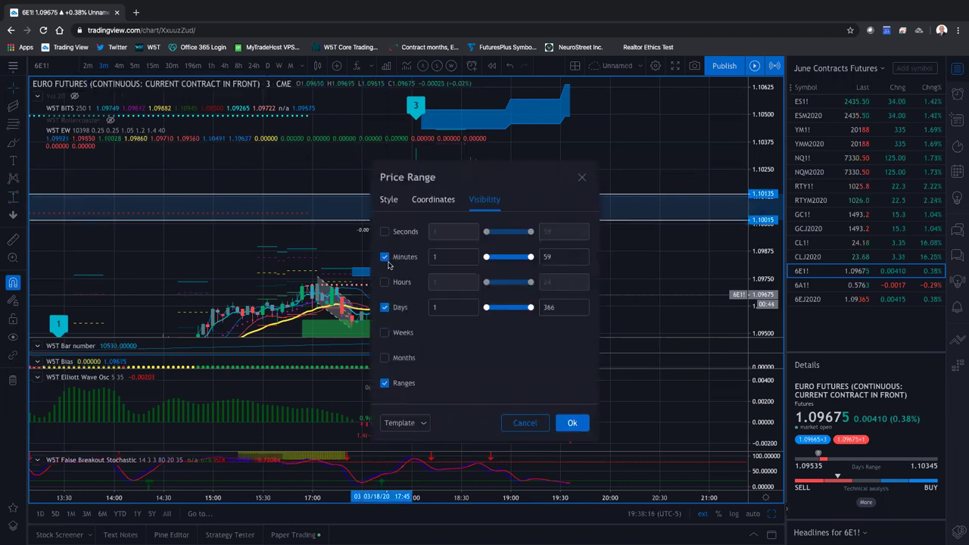
{"action": "left_click", "coordinate": [574, 423]}
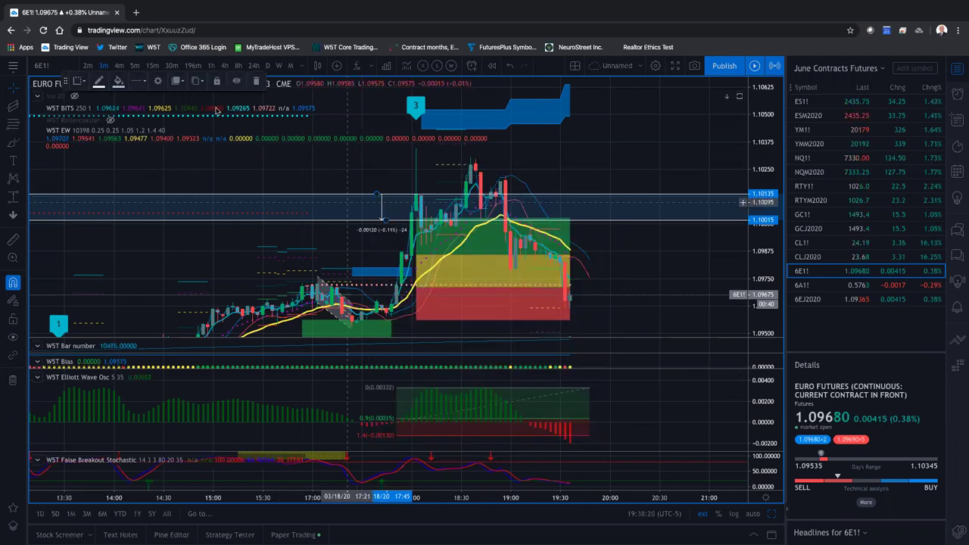
{"action": "right_click", "coordinate": [351, 197]}
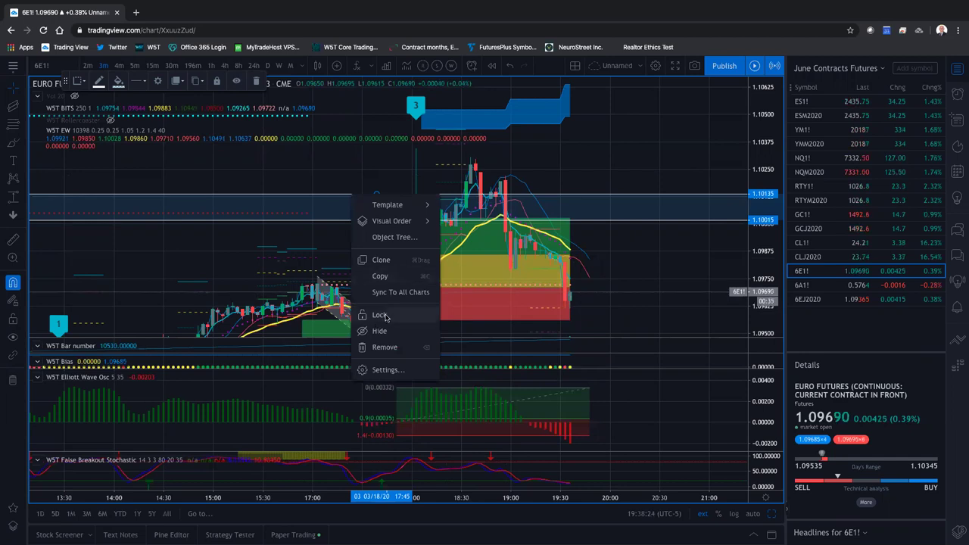
{"action": "left_click", "coordinate": [377, 371]}
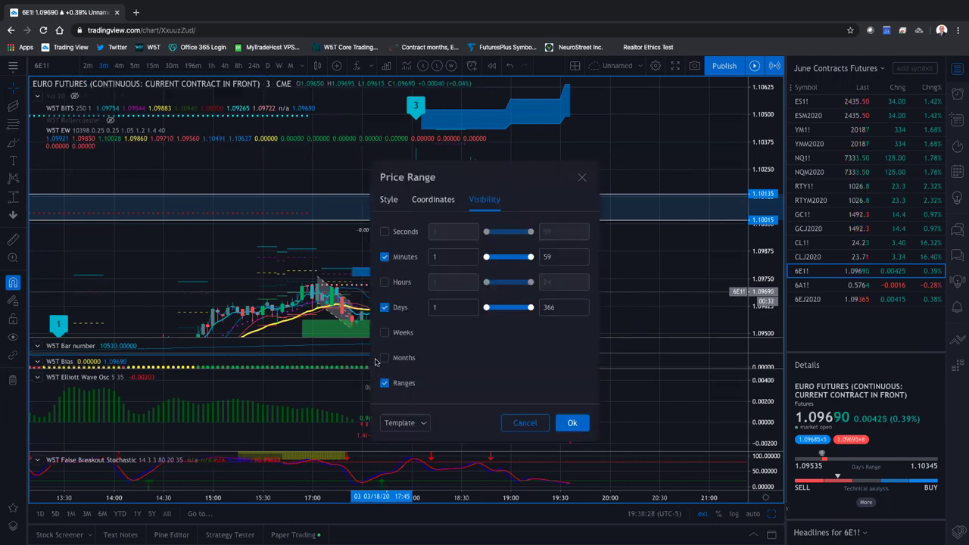
{"action": "left_click", "coordinate": [428, 200]}
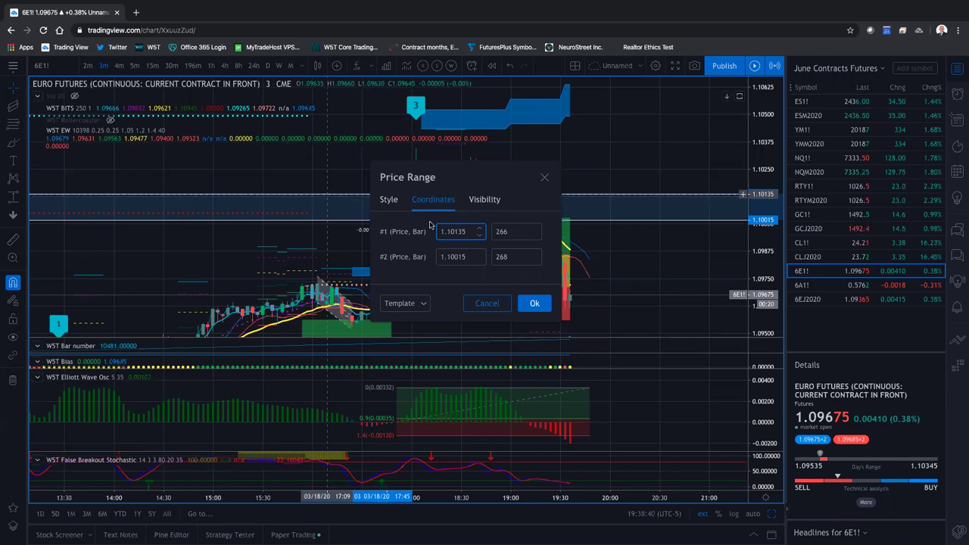
{"action": "left_click", "coordinate": [319, 198]}
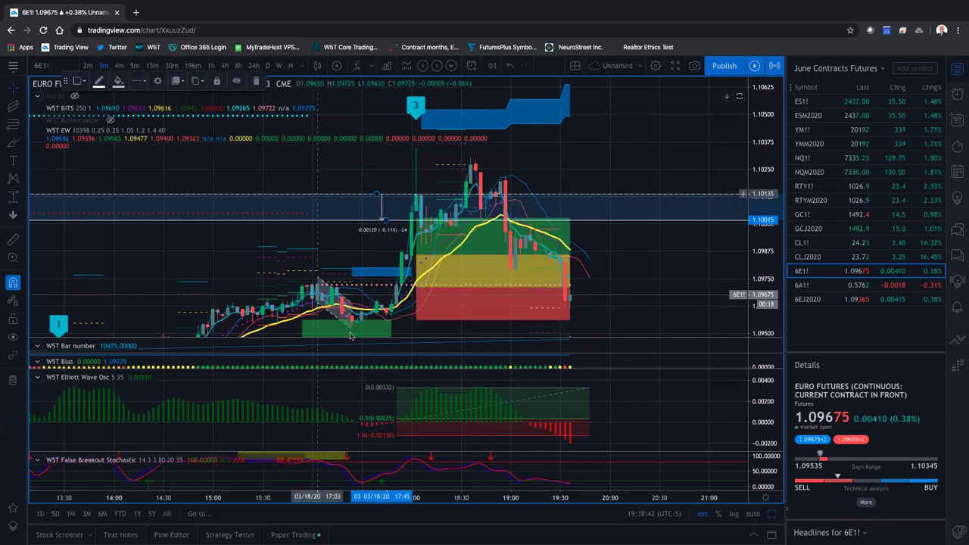
- Remove the price range starting at 17:39 and draw a new one near 17:36, from about 1.10245 down to 1.10185
{"action": "right_click", "coordinate": [319, 196]}
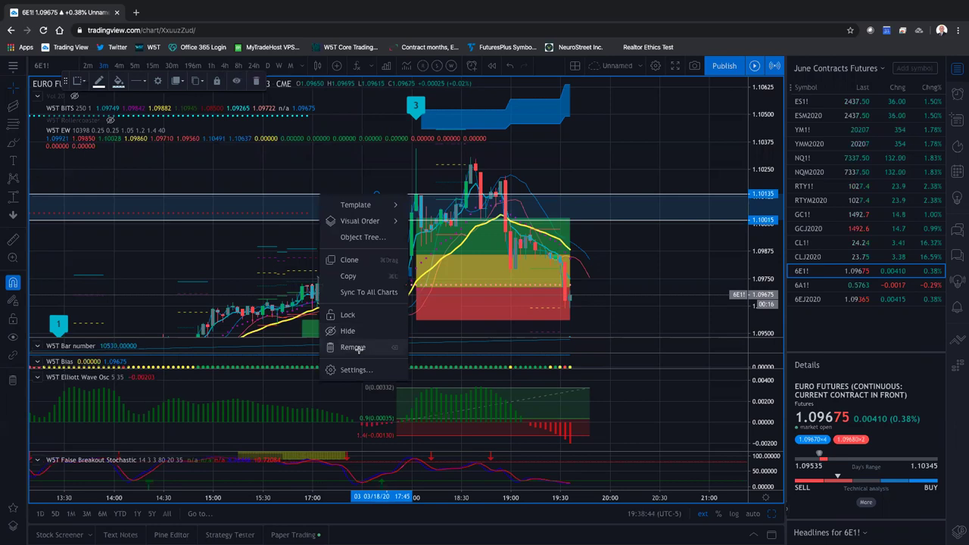
{"action": "left_click", "coordinate": [360, 349]}
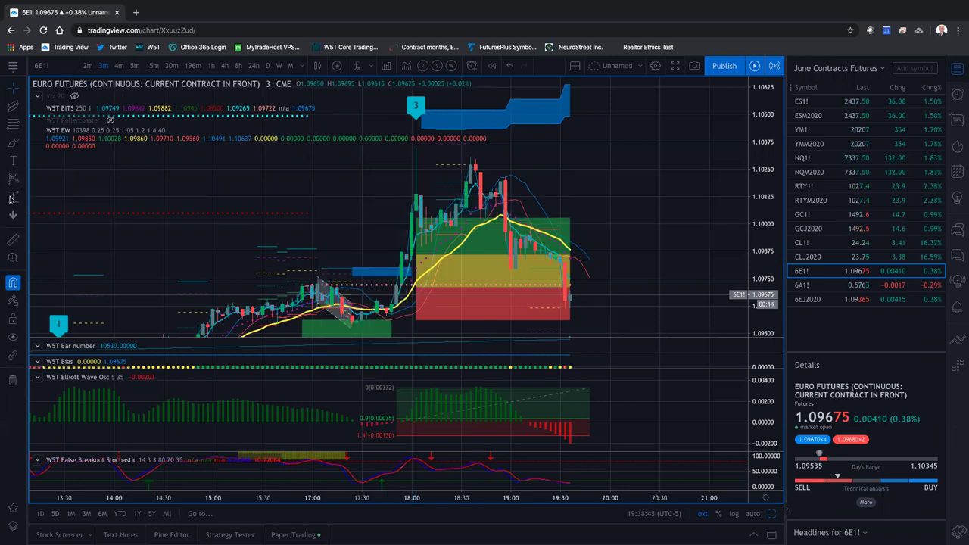
{"action": "left_click", "coordinate": [12, 198]}
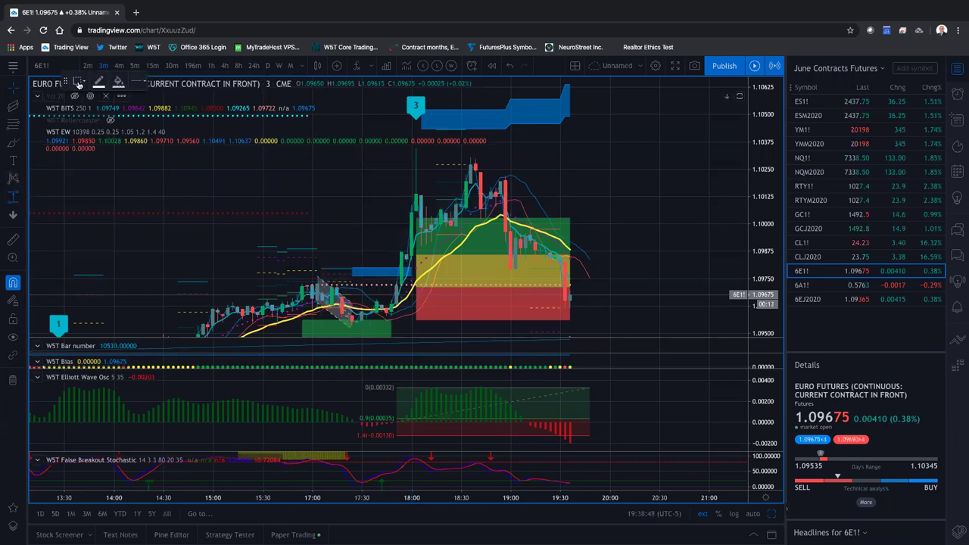
{"action": "left_click", "coordinate": [82, 83]}
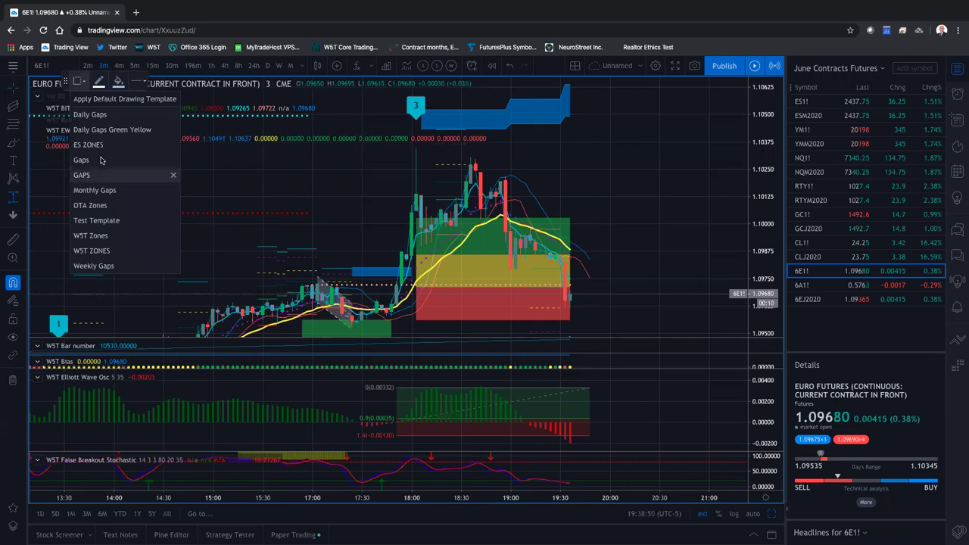
{"action": "left_click", "coordinate": [280, 181]}
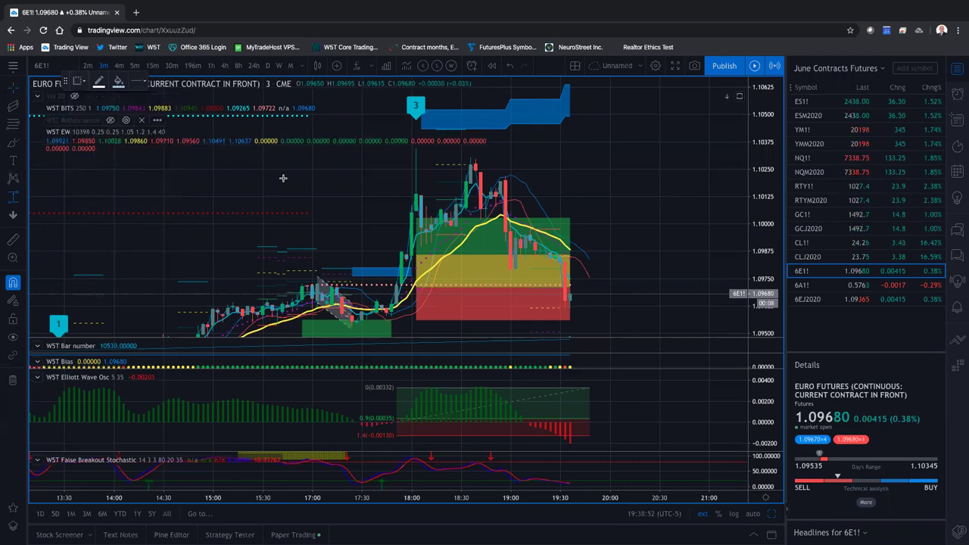
{"action": "left_click", "coordinate": [371, 170]}
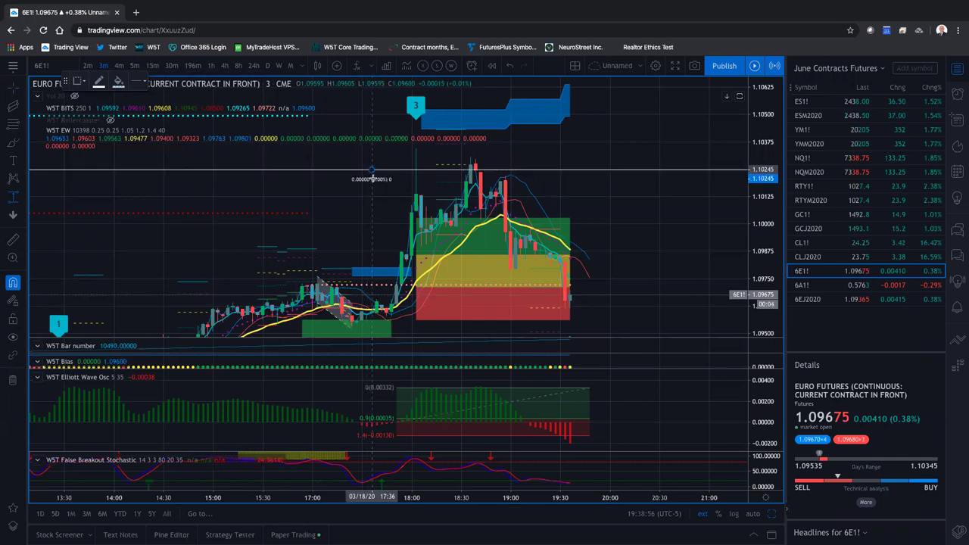
- Examine the coordinates, visibility and style settings of the new price range between 1.10245 and 1.10185, and accept them
{"action": "right_click", "coordinate": [380, 174]}
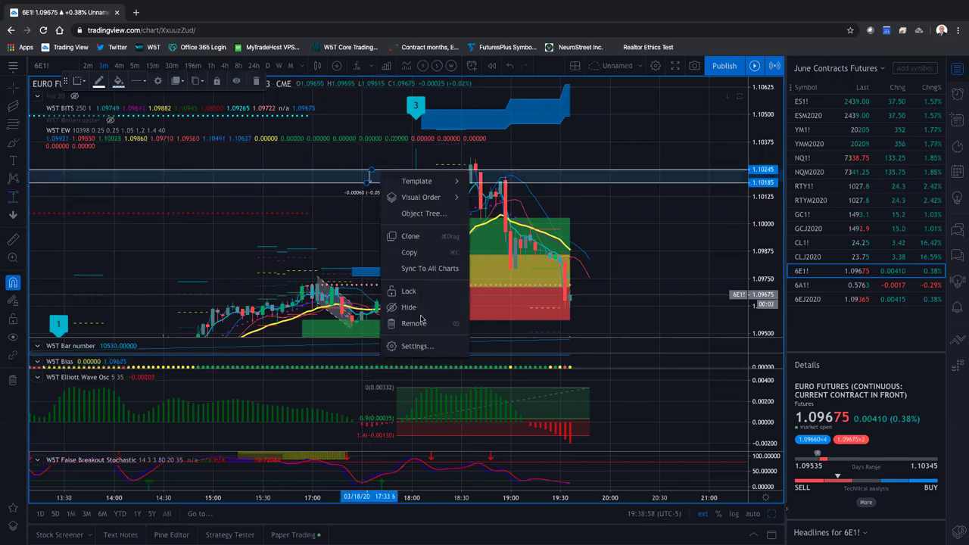
{"action": "left_click", "coordinate": [416, 348]}
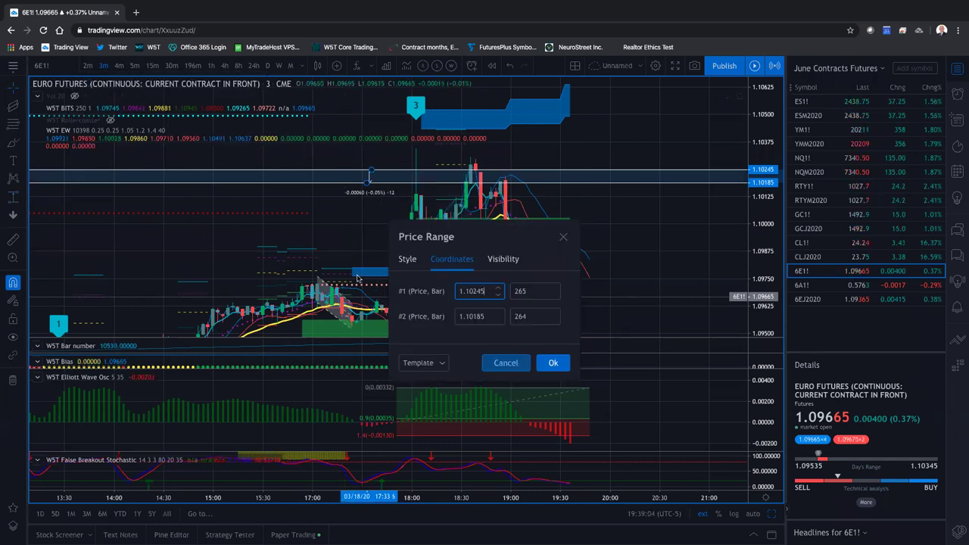
{"action": "left_click", "coordinate": [486, 316]}
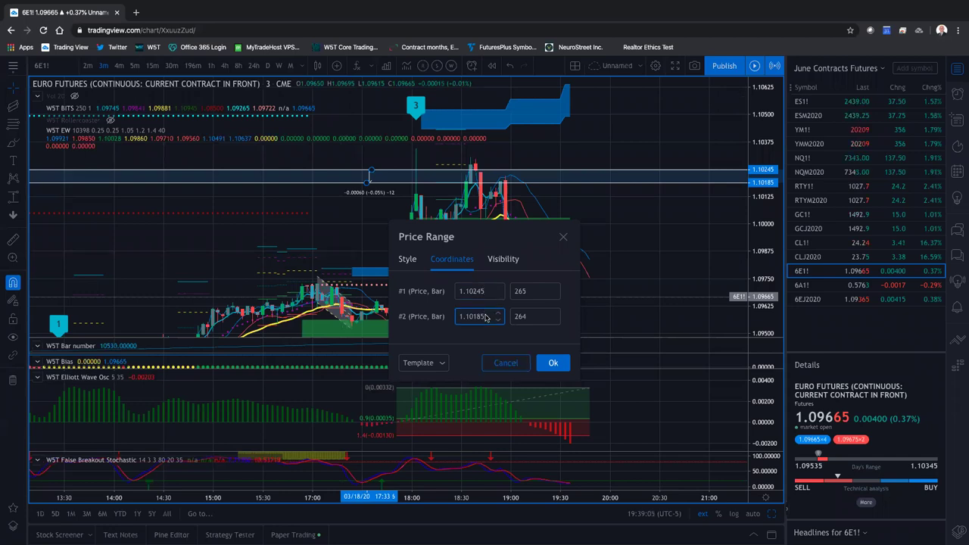
{"action": "left_click", "coordinate": [504, 259]}
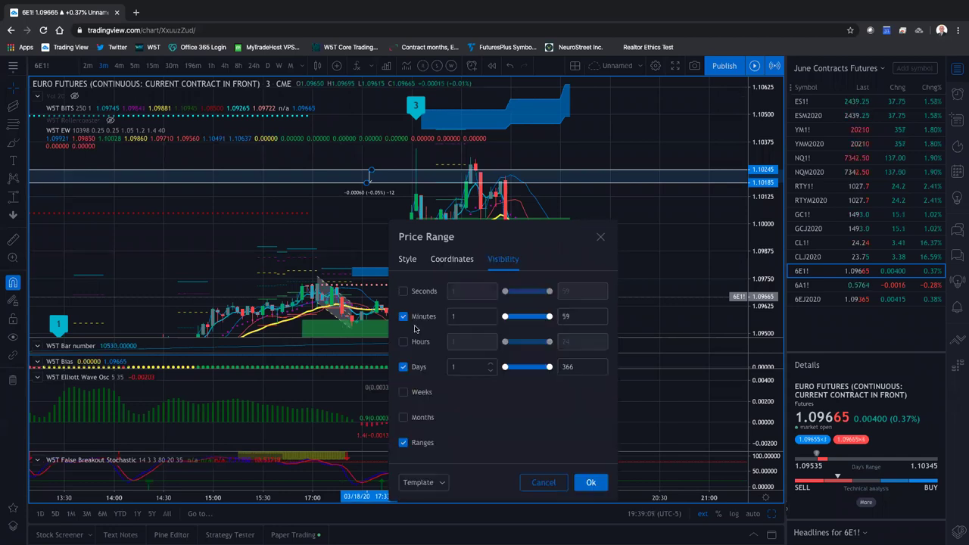
{"action": "left_click", "coordinate": [410, 259]}
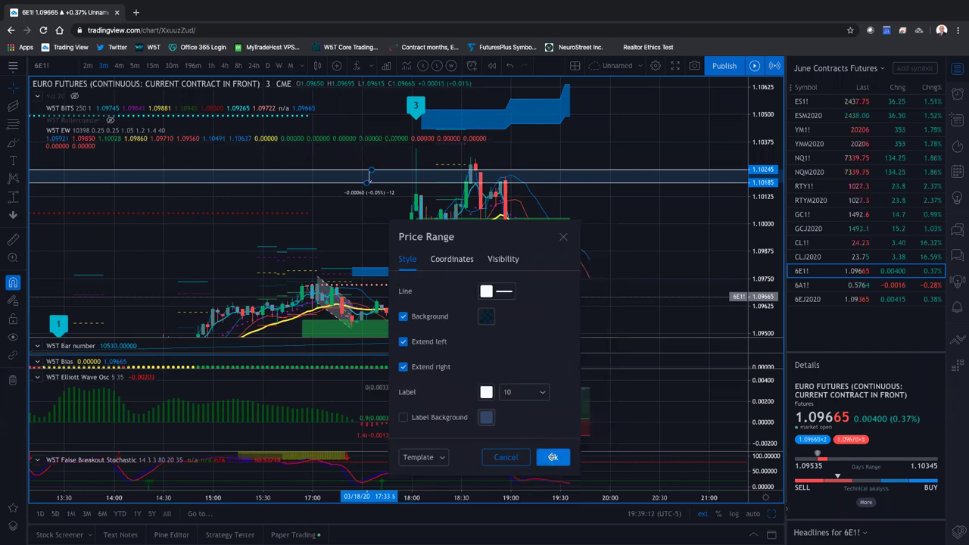
{"action": "left_click", "coordinate": [553, 459]}
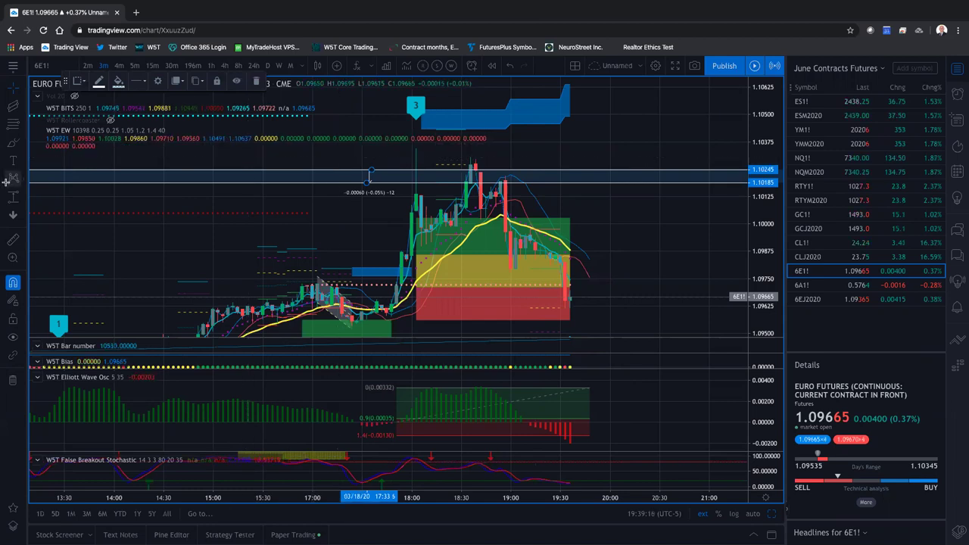
- Check the coordinates of the price range between 1.10245 and 1.10185 again, and lock the drawing
{"action": "right_click", "coordinate": [352, 187]}
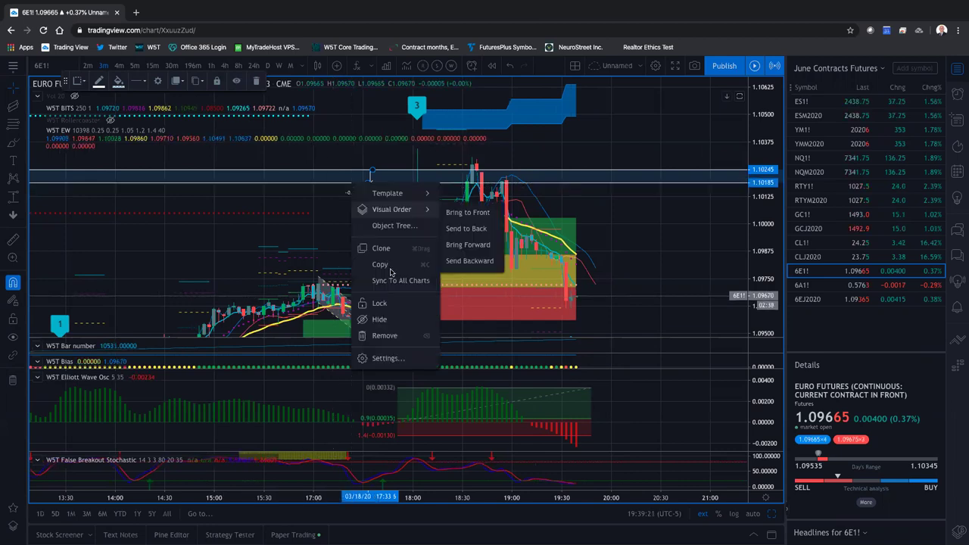
{"action": "left_click", "coordinate": [389, 357]}
{"action": "left_click", "coordinate": [452, 213]}
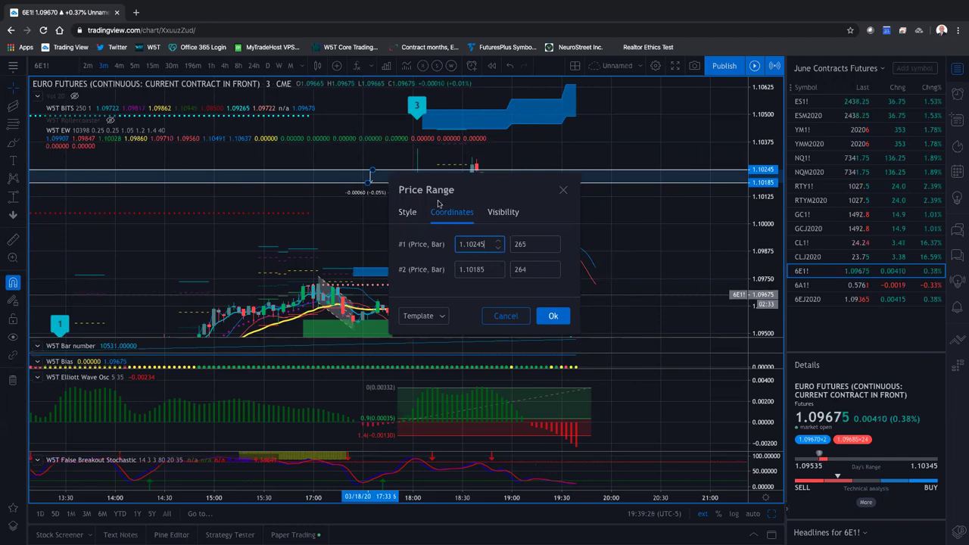
{"action": "left_click", "coordinate": [553, 315]}
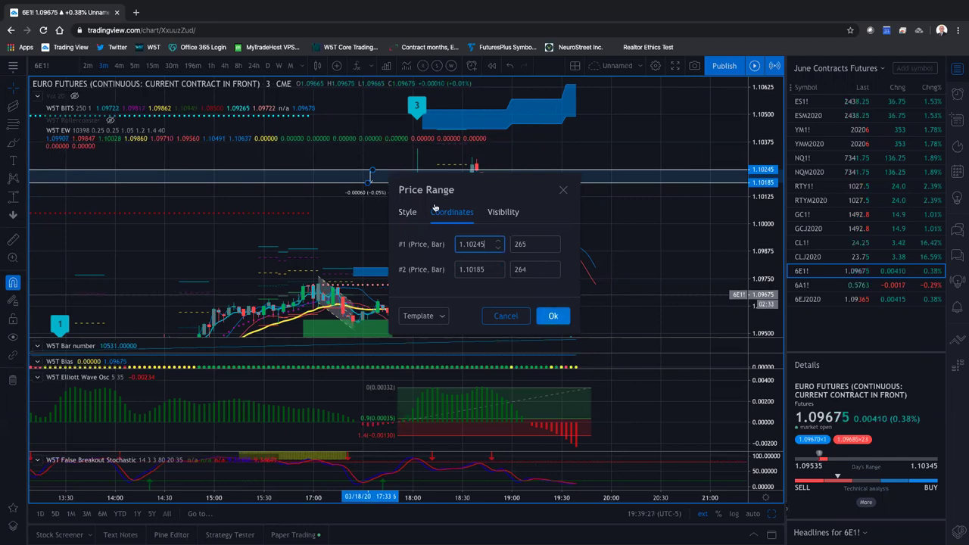
{"action": "right_click", "coordinate": [391, 173]}
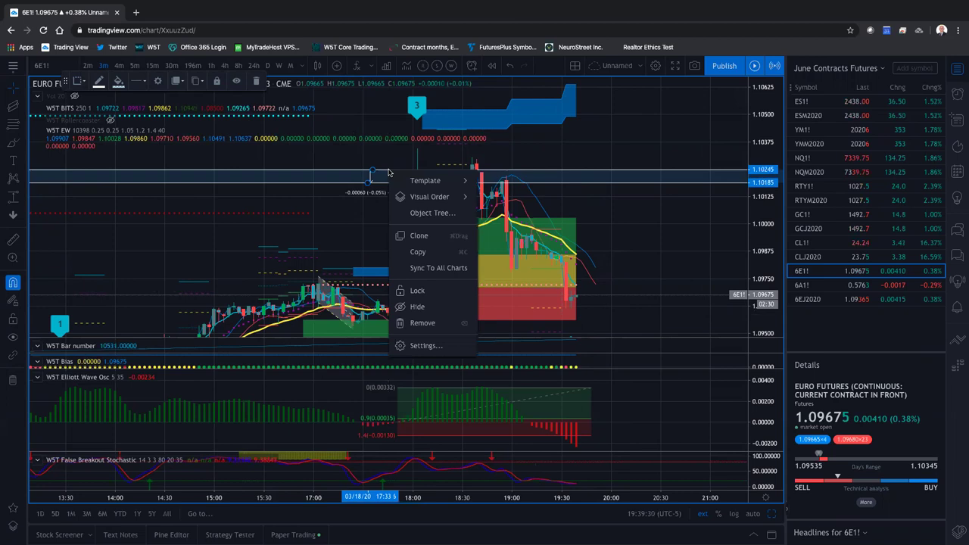
{"action": "left_click", "coordinate": [419, 291]}
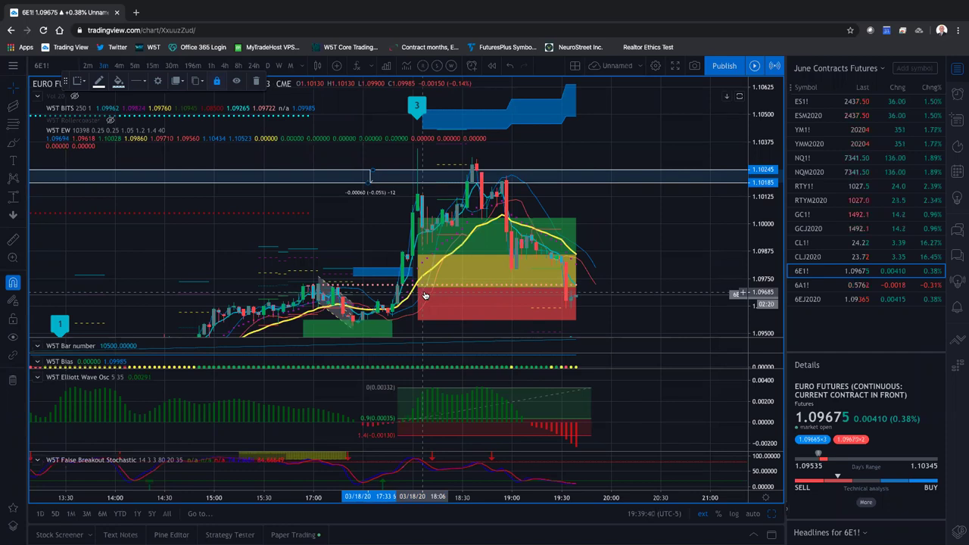
- Review the coordinates and style settings of the locked price range and accept them
{"action": "right_click", "coordinate": [389, 172]}
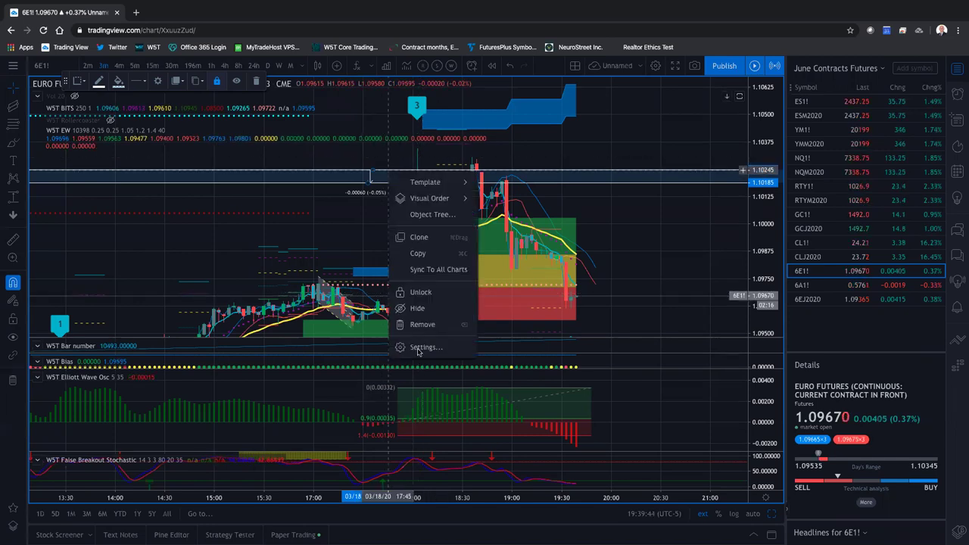
{"action": "left_click", "coordinate": [409, 347]}
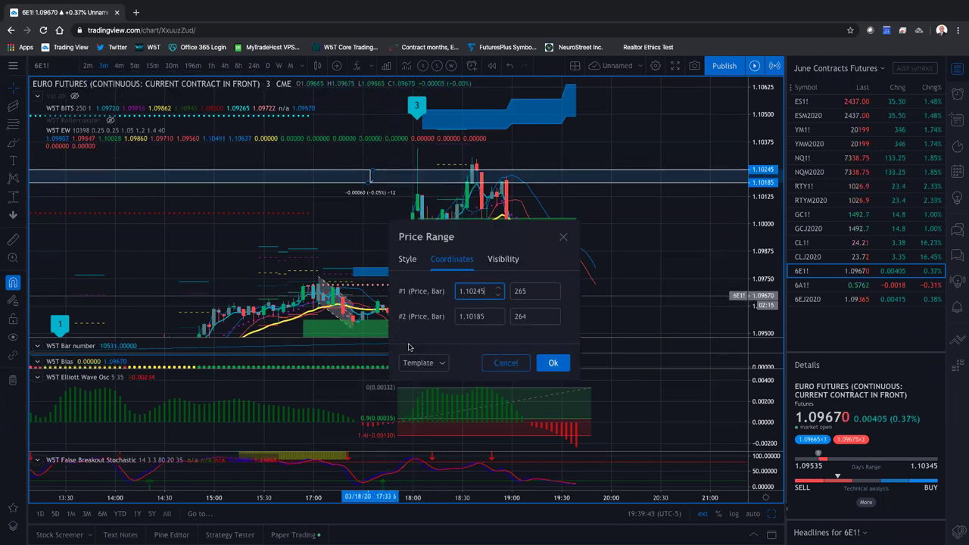
{"action": "left_click", "coordinate": [408, 260]}
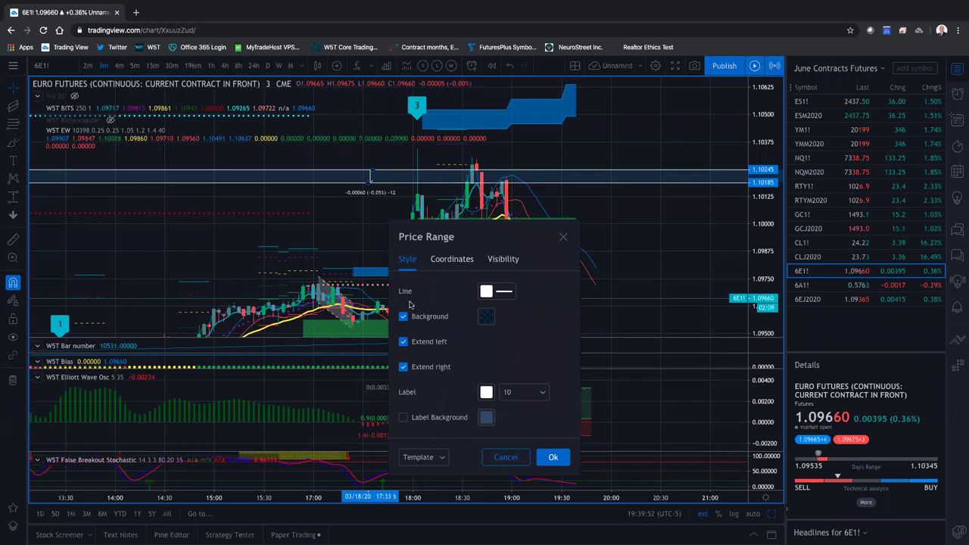
{"action": "left_click", "coordinate": [552, 457]}
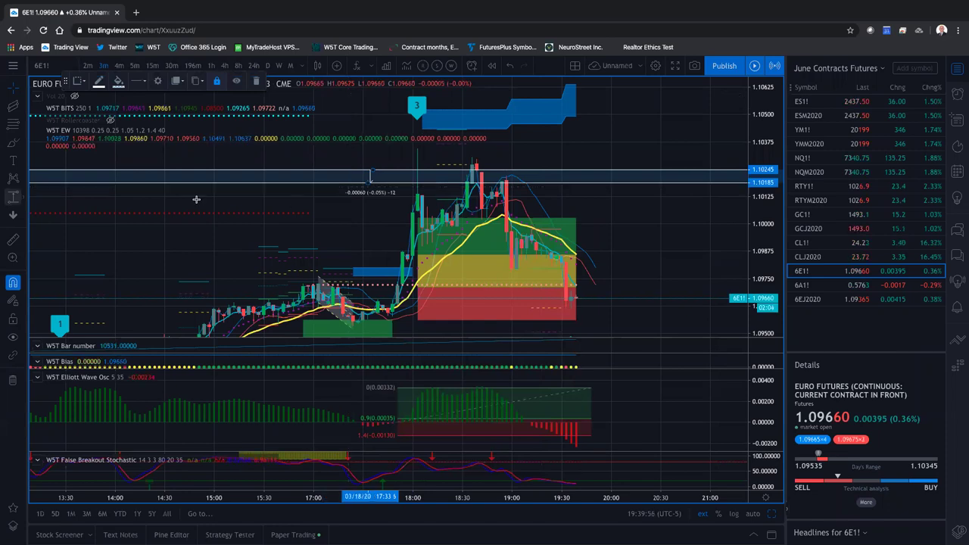
- Draw a second price range at about 15:48, from about 1.10080 down to 1.10015, and lock it after checking its coordinates
{"action": "left_click_drag", "start_coordinate": [295, 207], "coordinate": [295, 220]}
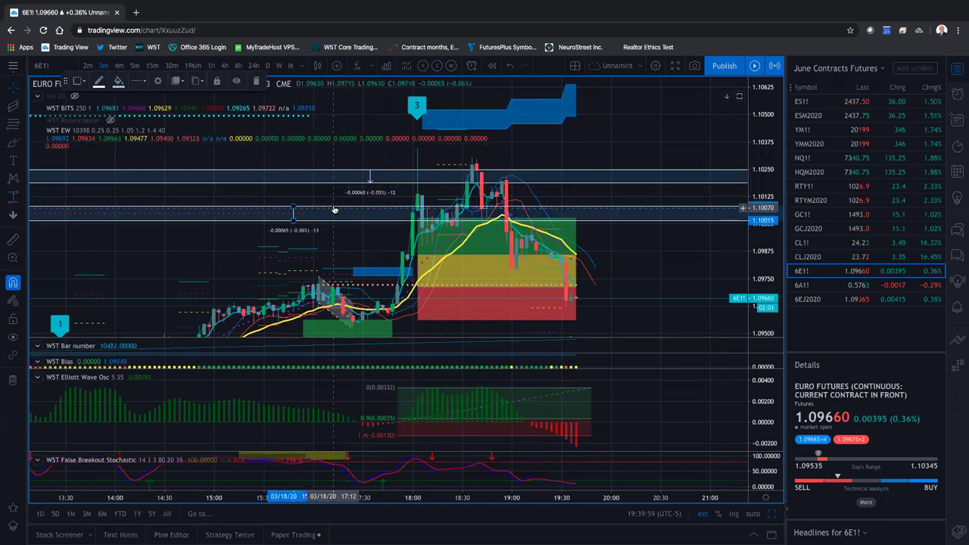
{"action": "right_click", "coordinate": [336, 215]}
{"action": "left_click", "coordinate": [359, 381]}
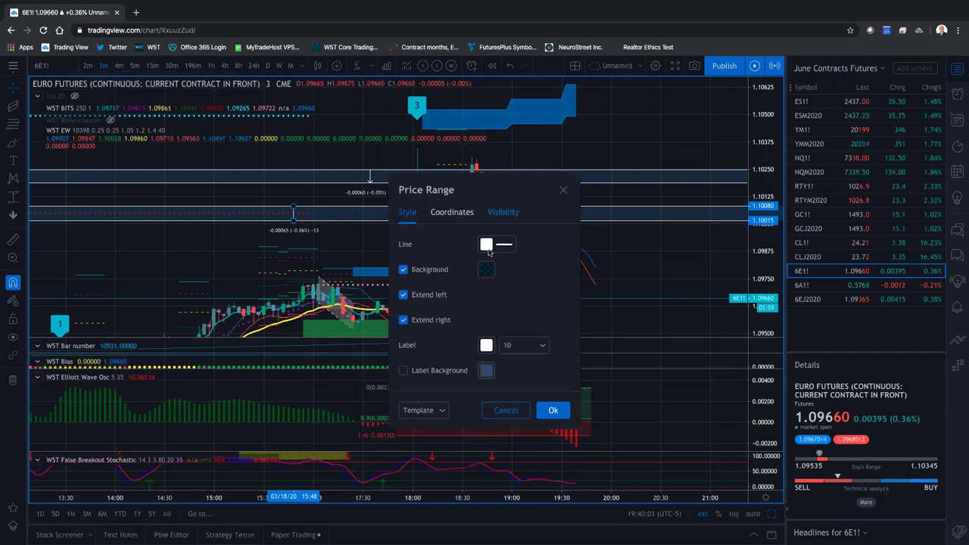
{"action": "left_click", "coordinate": [452, 213]}
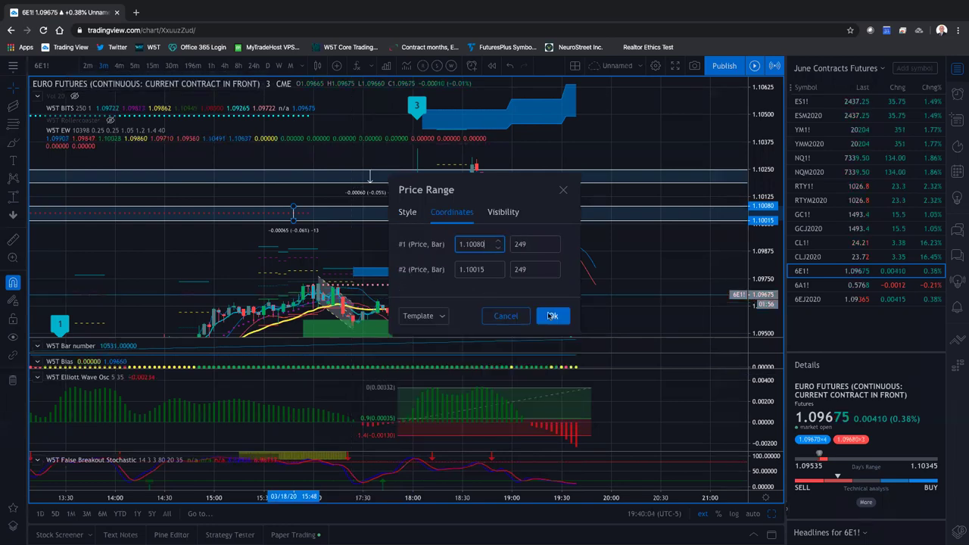
{"action": "key", "text": "Return"}
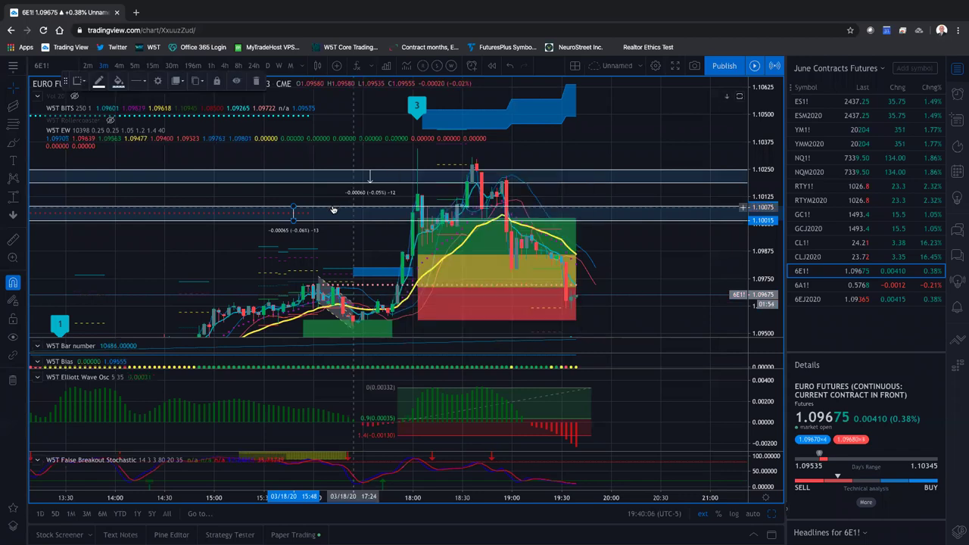
{"action": "right_click", "coordinate": [333, 210]}
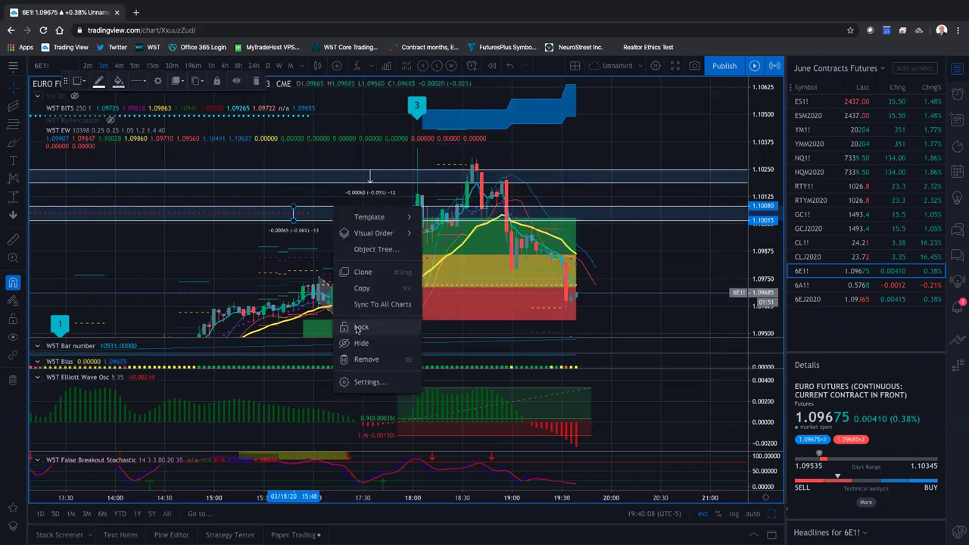
{"action": "left_click", "coordinate": [356, 327]}
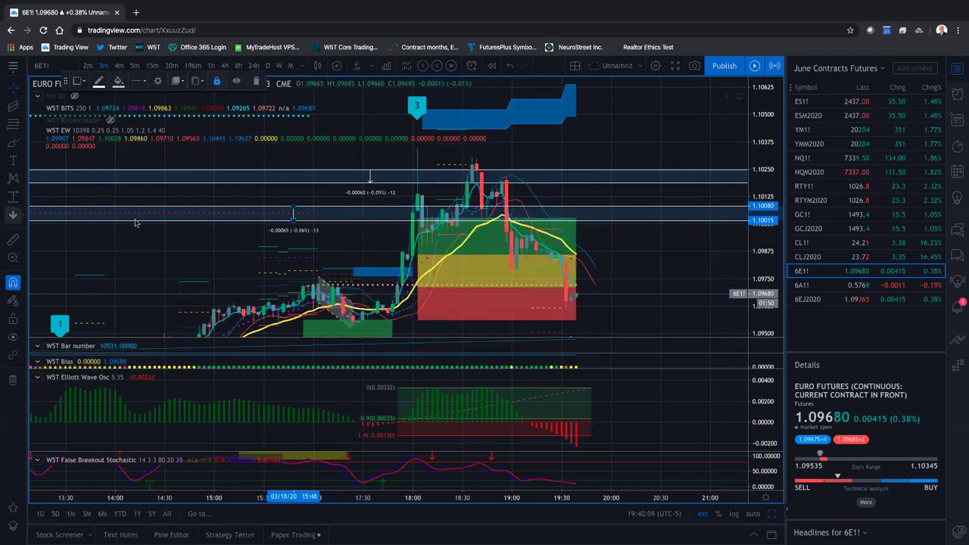
- Draw a third price range at about 15:18, from about 1.09945 down to 1.09855, and lock it after checking its coordinates
{"action": "left_click", "coordinate": [262, 241]}
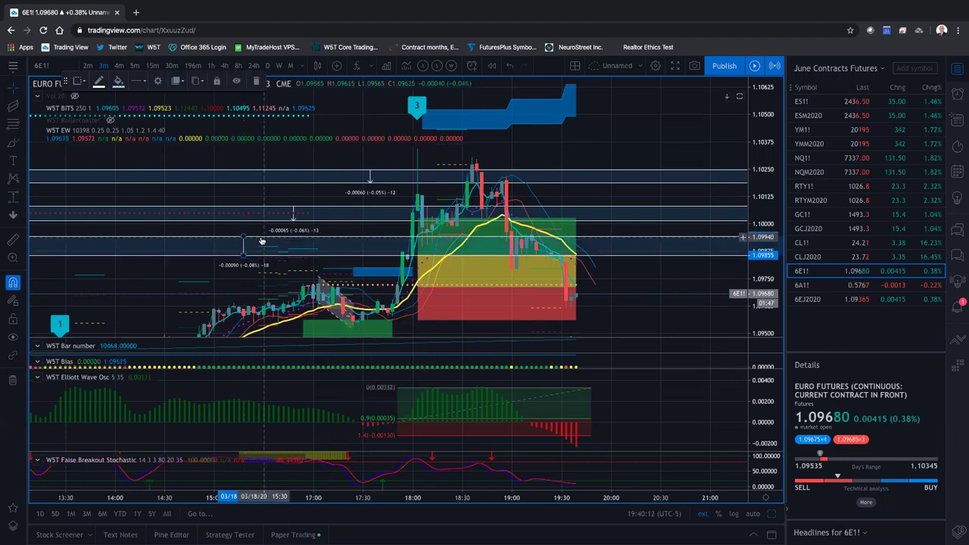
{"action": "right_click", "coordinate": [262, 241]}
{"action": "left_click", "coordinate": [297, 419]}
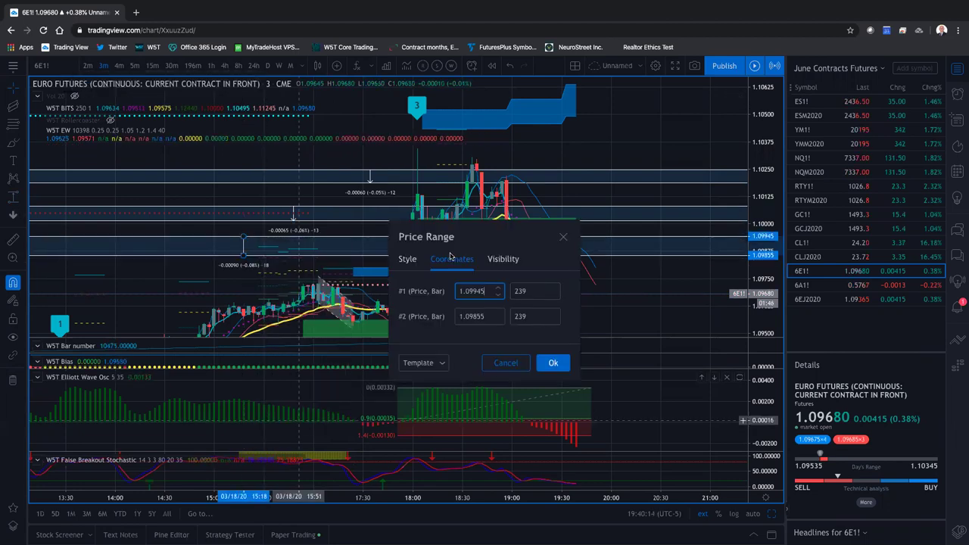
{"action": "right_click", "coordinate": [335, 242]}
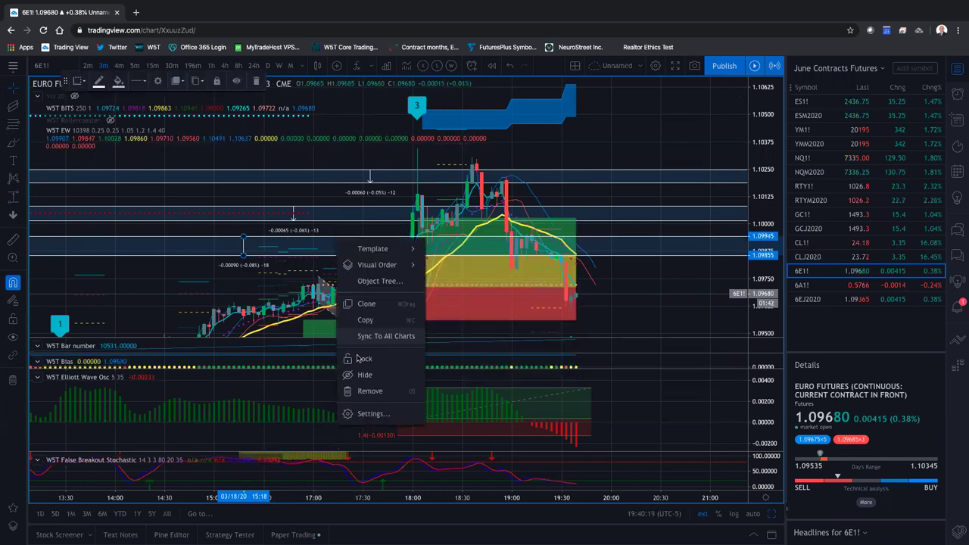
{"action": "left_click", "coordinate": [358, 357]}
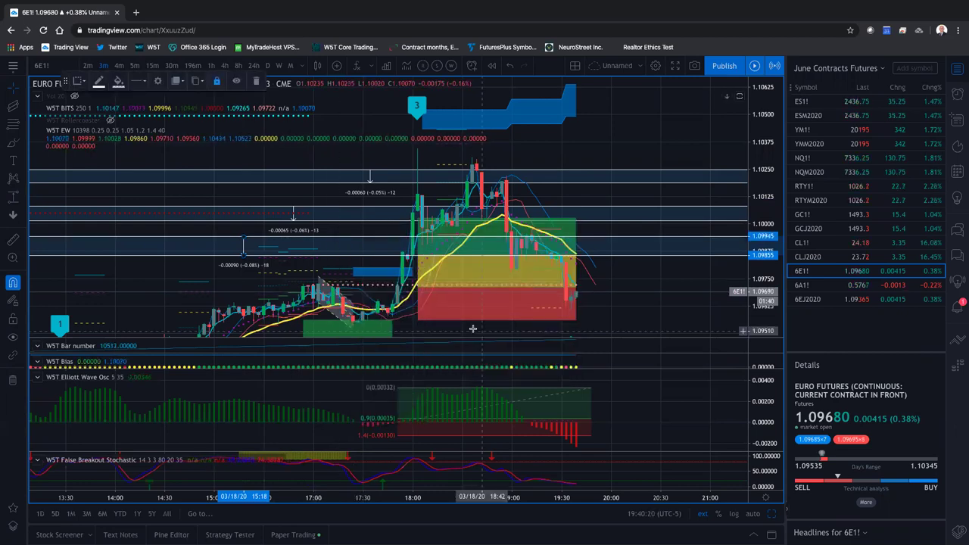
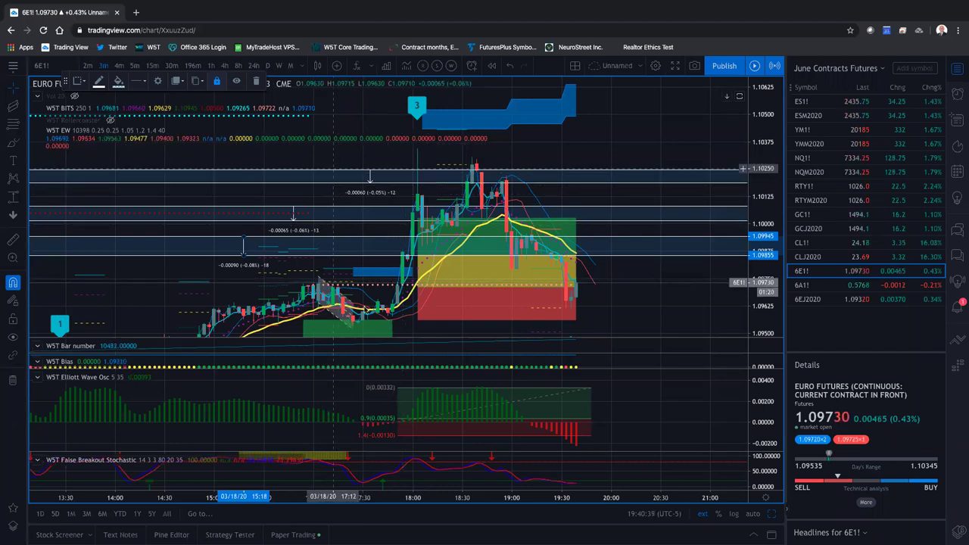
- Remove the price range between 1.10245 and 1.10185, and bring up the options of the one between 1.10080 and 1.10015 without changing it
{"action": "right_click", "coordinate": [336, 173]}
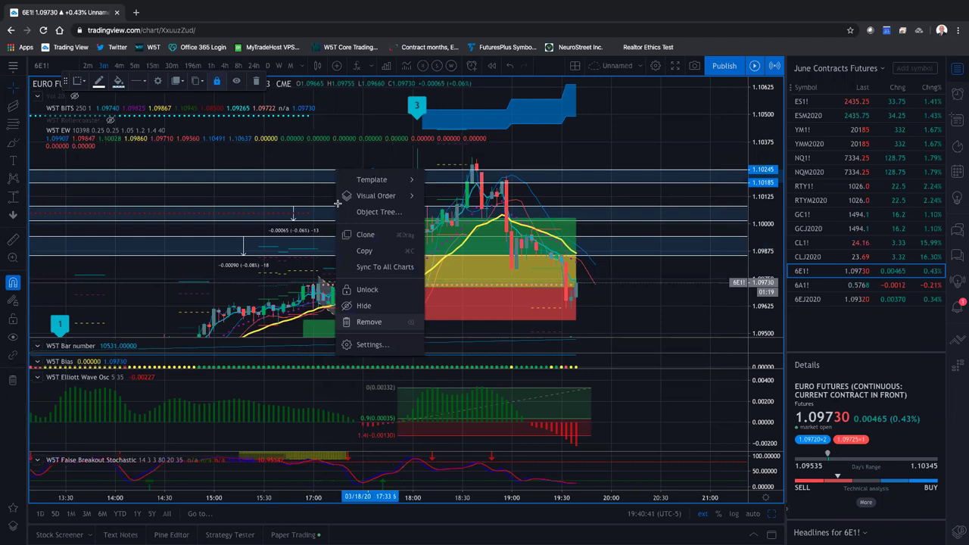
{"action": "left_click", "coordinate": [338, 203]}
{"action": "right_click", "coordinate": [336, 203]}
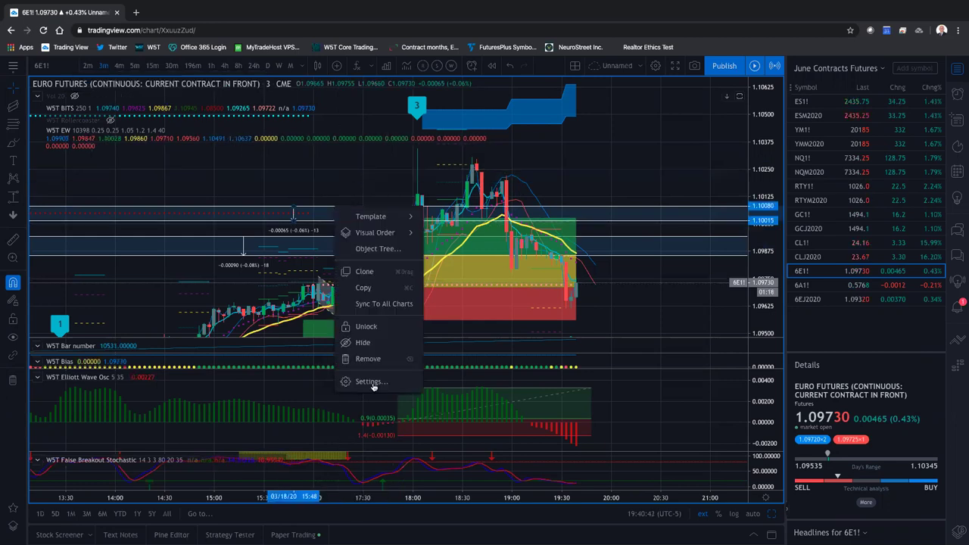
{"action": "left_click", "coordinate": [372, 377]}
{"action": "key", "text": "Escape"}
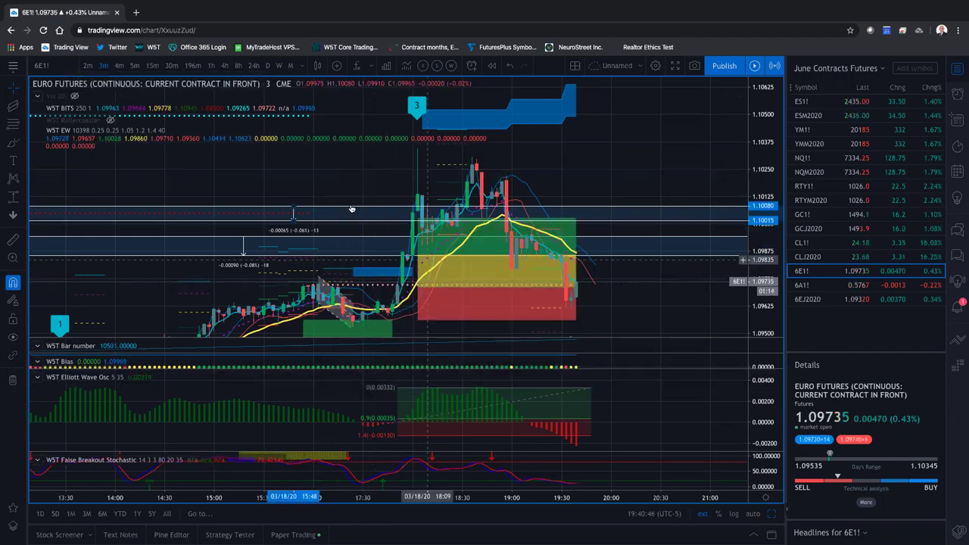
- Remove the price range between 1.10080 and 1.10015 and the one between 1.09945 and 1.09855
{"action": "left_click", "coordinate": [353, 216]}
{"action": "right_click", "coordinate": [353, 216]}
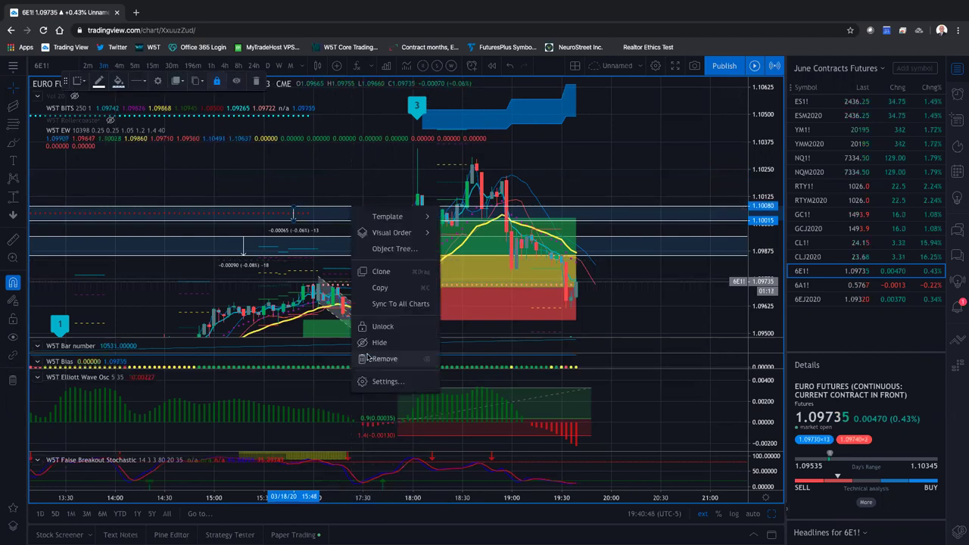
{"action": "left_click", "coordinate": [327, 237]}
{"action": "right_click", "coordinate": [325, 240]}
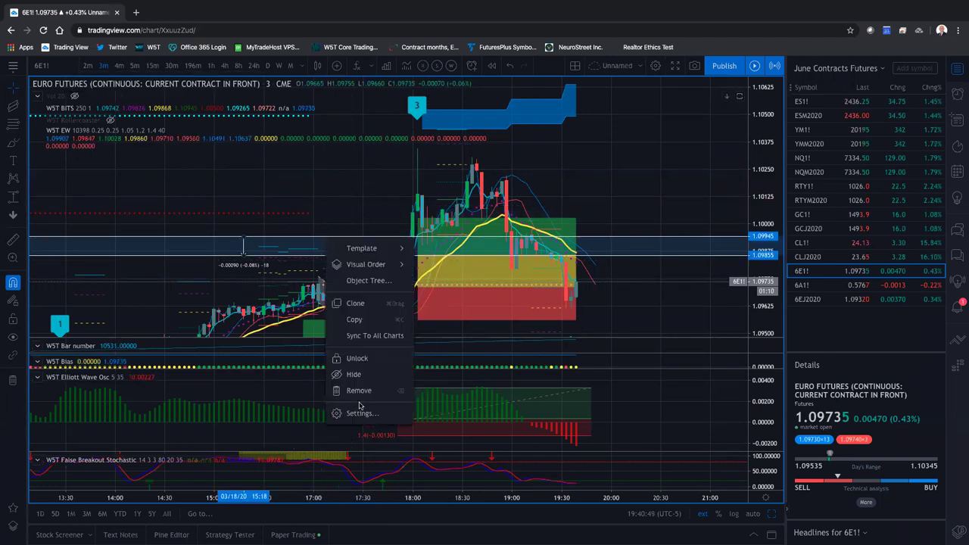
{"action": "left_click", "coordinate": [333, 399]}
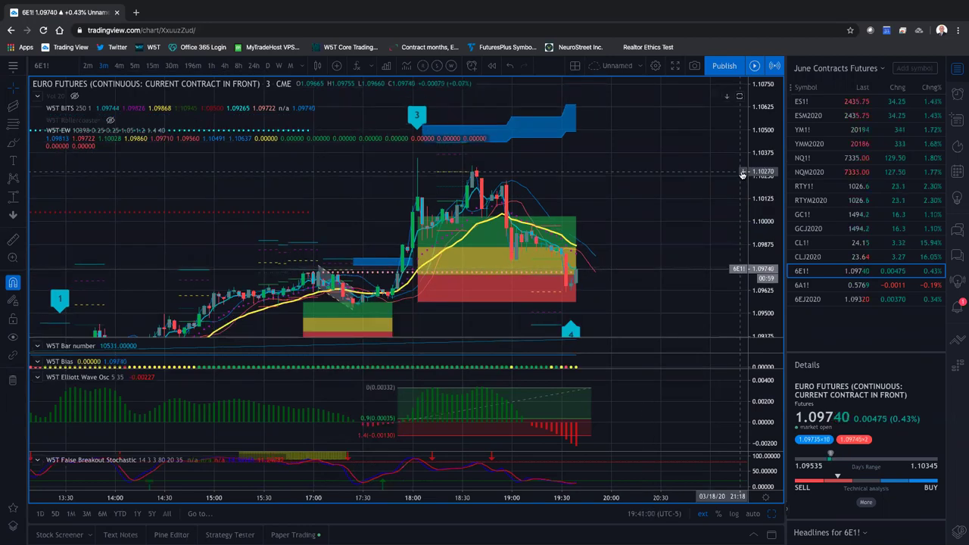
- Switch the chart to the ES1! contract, view the 4-hour interval, and change to the daily interval
{"action": "scroll", "coordinate": [611, 119], "scroll_direction": "up", "scroll_amount": 1}
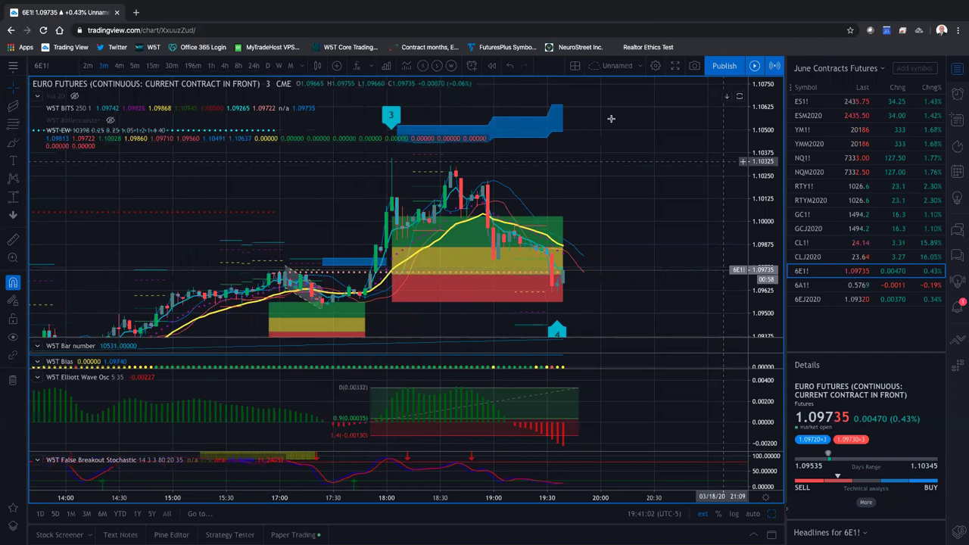
{"action": "scroll", "coordinate": [611, 119], "scroll_direction": "up", "scroll_amount": 1}
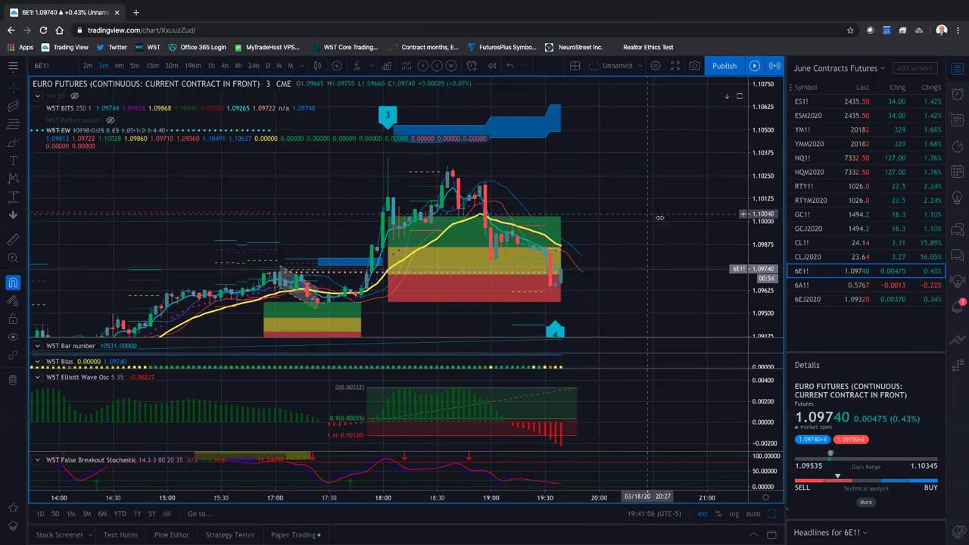
{"action": "left_click", "coordinate": [799, 103]}
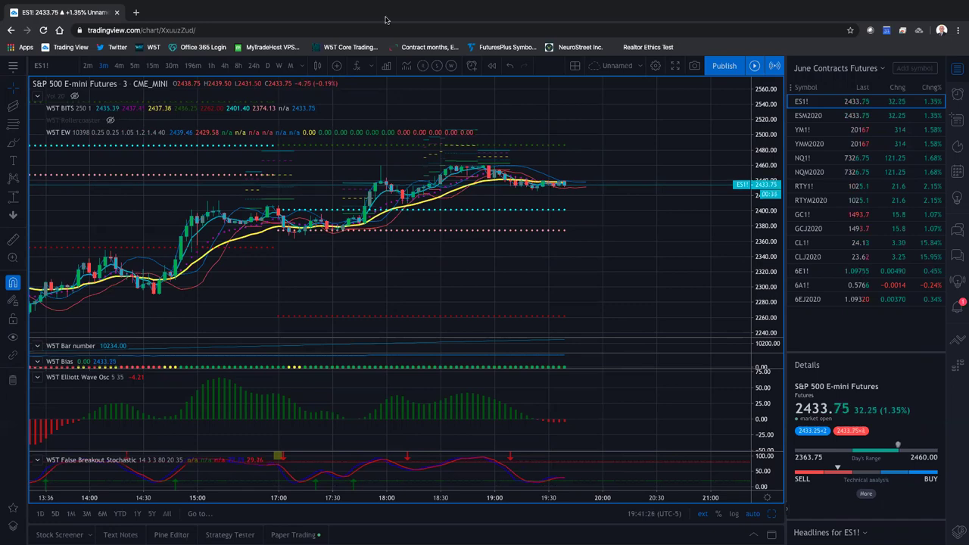
{"action": "scroll", "coordinate": [554, 445], "scroll_direction": "up", "scroll_amount": 1}
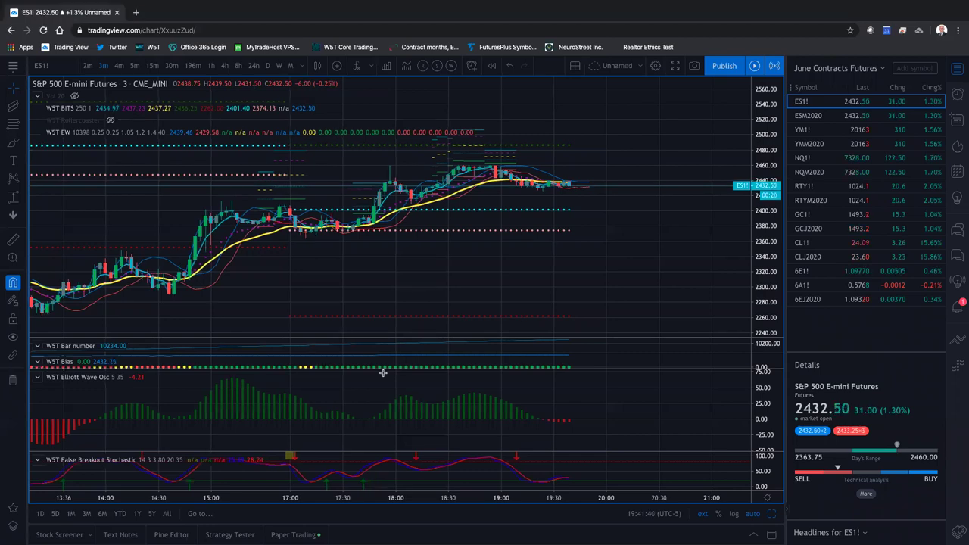
{"action": "left_click", "coordinate": [225, 66]}
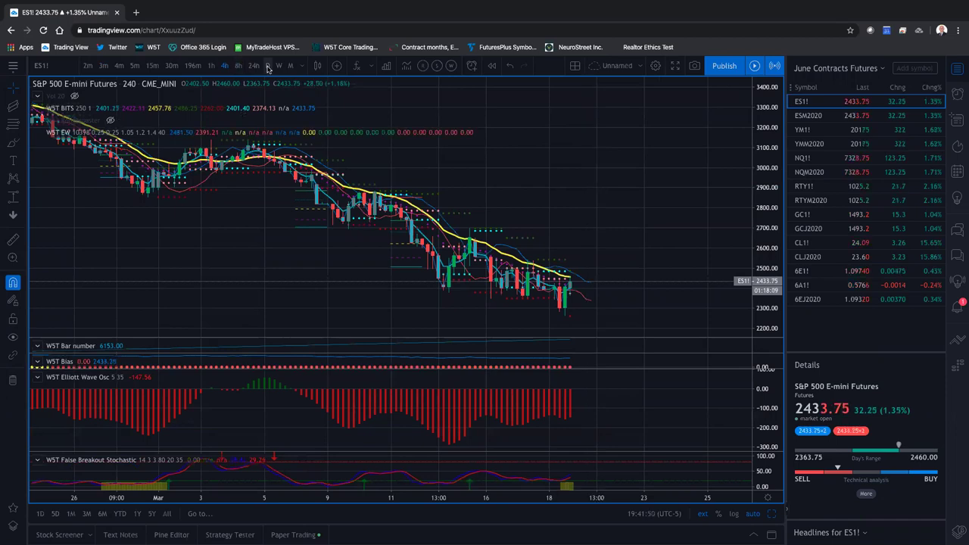
{"action": "left_click", "coordinate": [267, 66]}
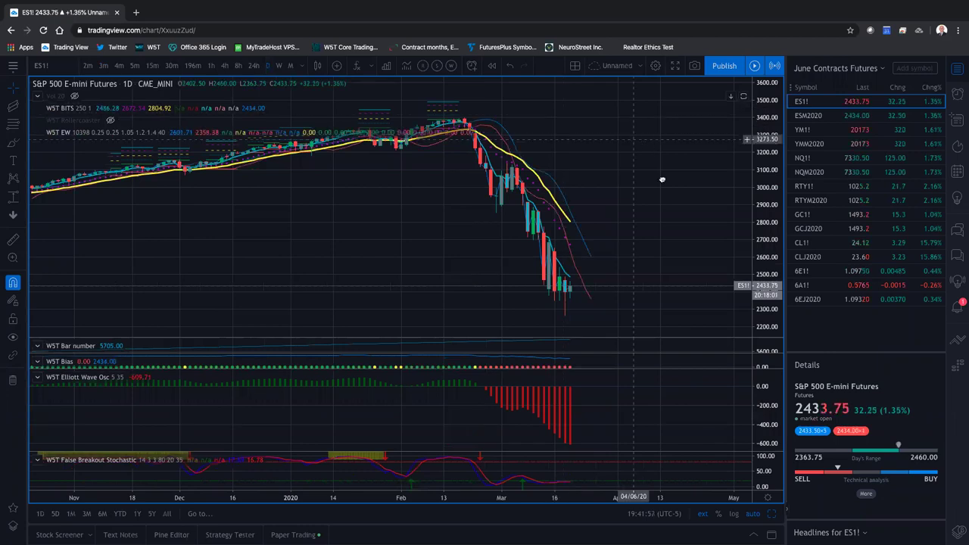
- Draw a price range on the daily ES1! chart at 03/27/20, from about 2962 down to about 2917.50
{"action": "left_click_drag", "start_coordinate": [740, 183], "coordinate": [746, 183]}
{"action": "scroll", "coordinate": [769, 186], "scroll_direction": "up", "scroll_amount": 2}
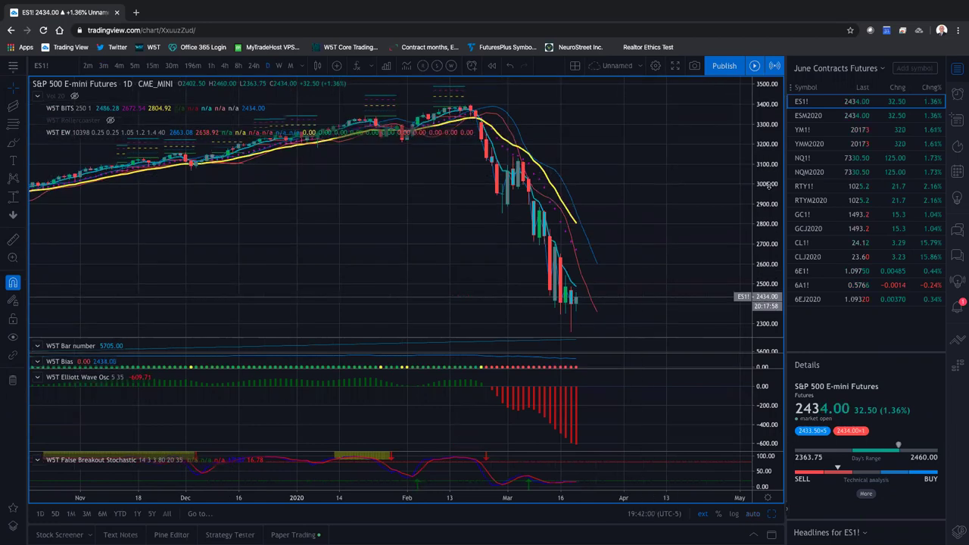
{"action": "left_click_drag", "start_coordinate": [611, 170], "coordinate": [609, 170]}
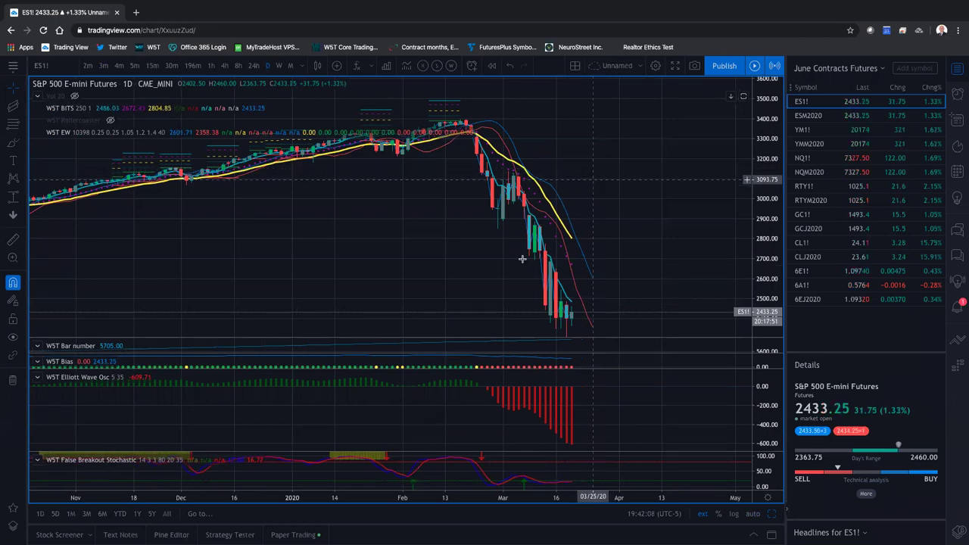
{"action": "left_click_drag", "start_coordinate": [765, 181], "coordinate": [528, 218]}
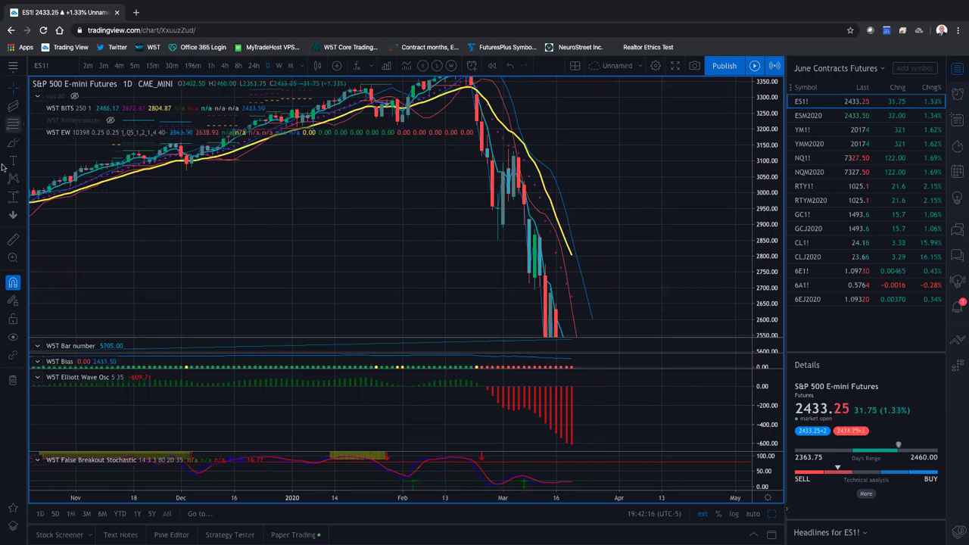
{"action": "left_click", "coordinate": [23, 199]}
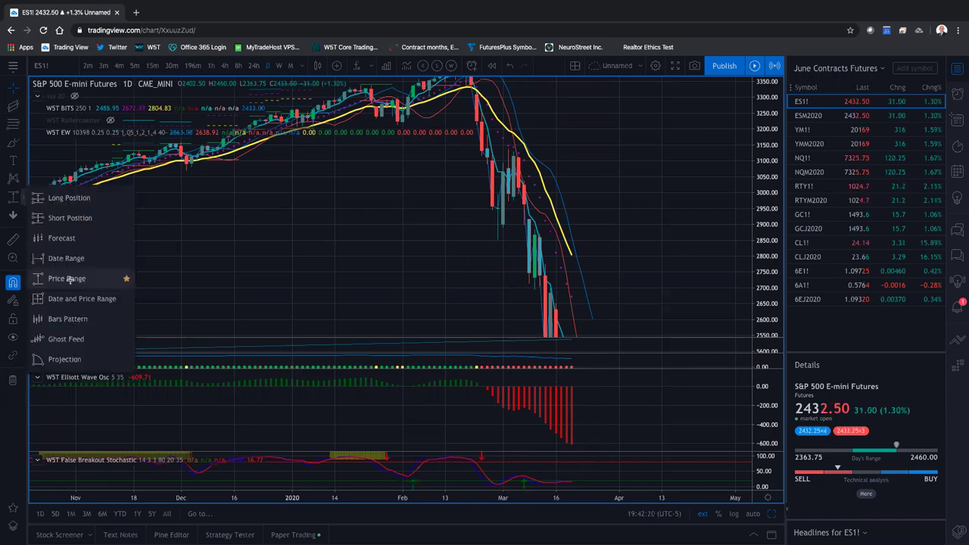
{"action": "left_click", "coordinate": [590, 215]}
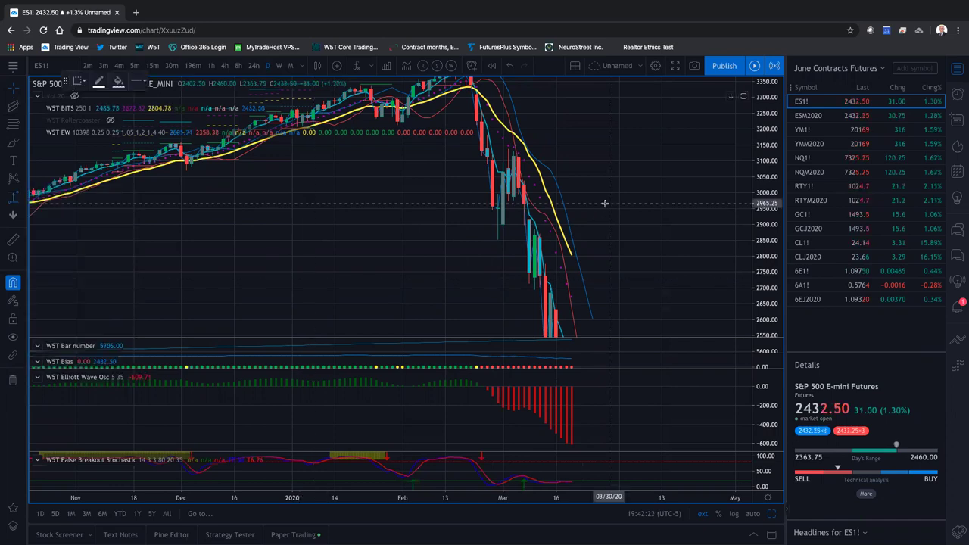
{"action": "left_click", "coordinate": [605, 204]}
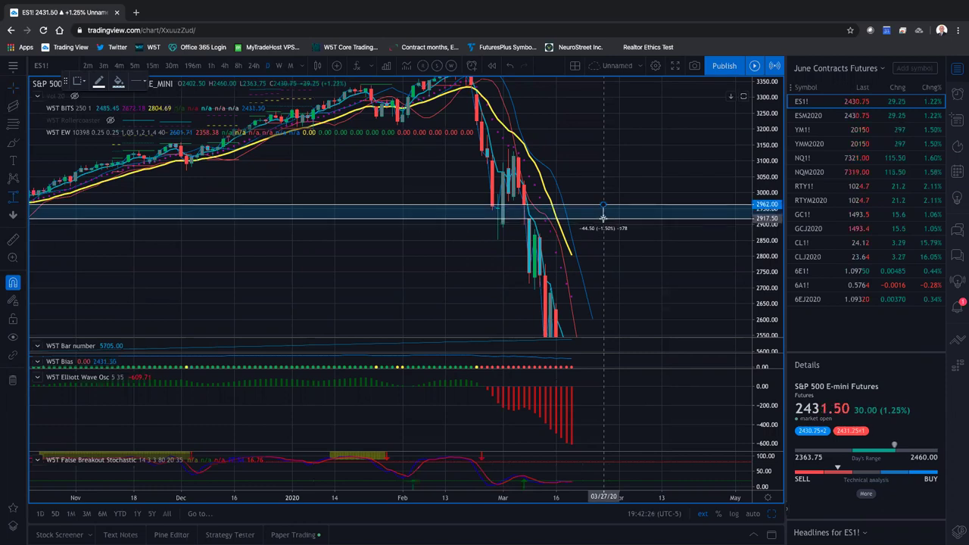
{"action": "left_click", "coordinate": [604, 219]}
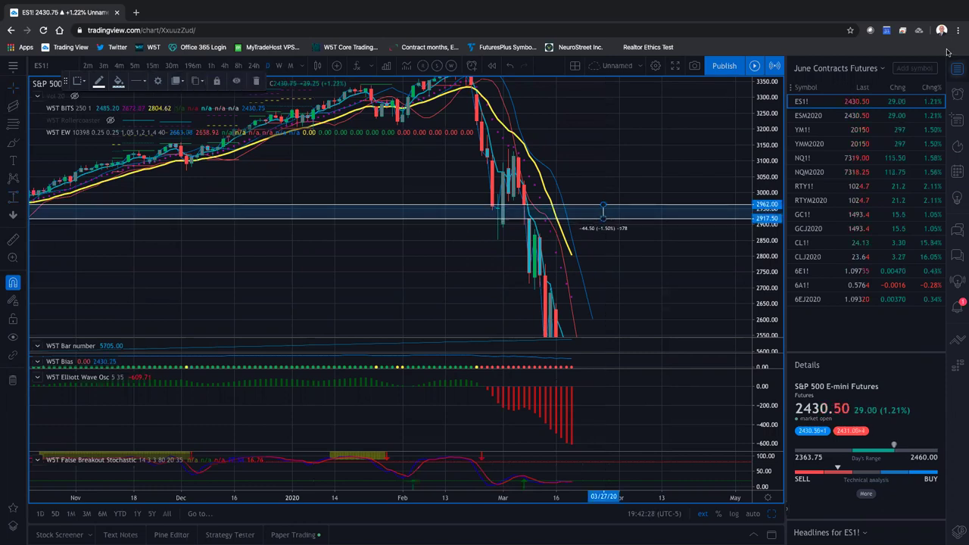
- Show the Data Window for the bar values and set the price range's first price coordinate to 2964.00
{"action": "left_click", "coordinate": [954, 123]}
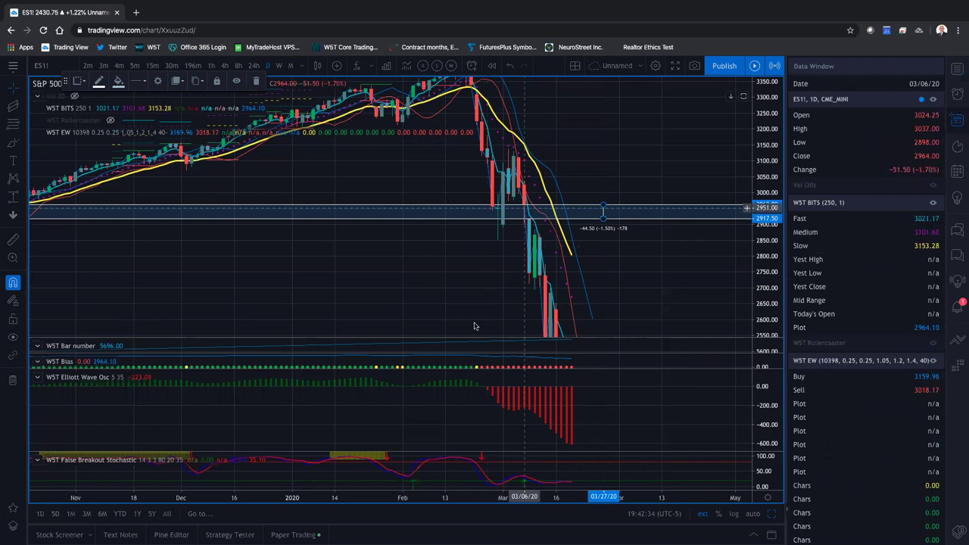
{"action": "right_click", "coordinate": [475, 385]}
{"action": "left_click", "coordinate": [485, 376]}
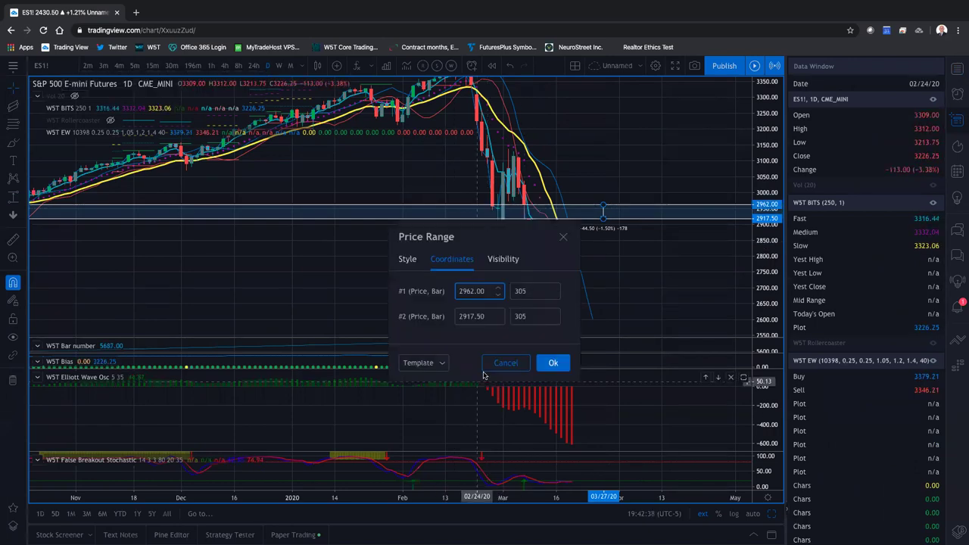
{"action": "left_click_drag", "start_coordinate": [492, 237], "coordinate": [466, 233]}
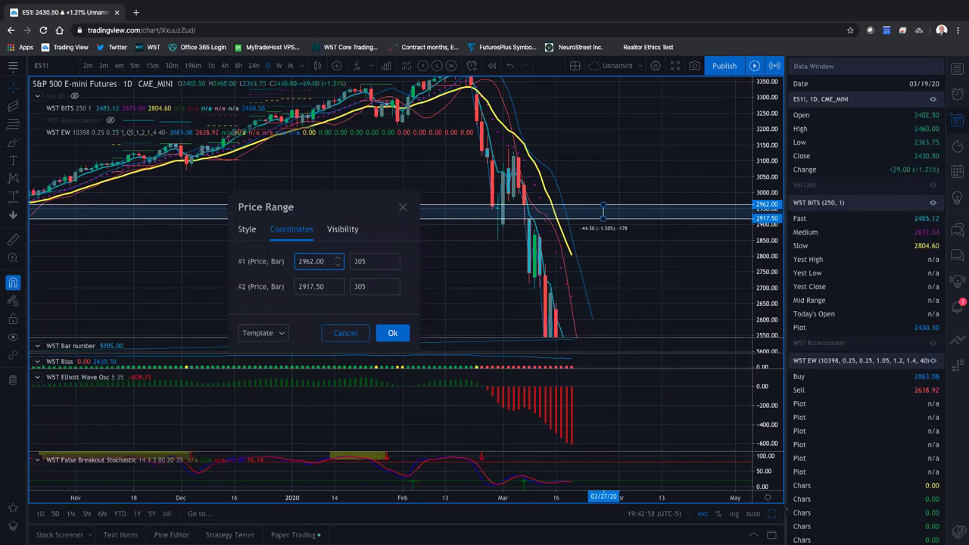
{"action": "key", "text": "BackSpace"}
{"action": "key", "text": "BackSpace"}
{"action": "key", "text": "BackSpace"}
{"action": "key", "text": "BackSpace"}
{"action": "type", "text": "4"}
{"action": "key", "text": "Tab"}
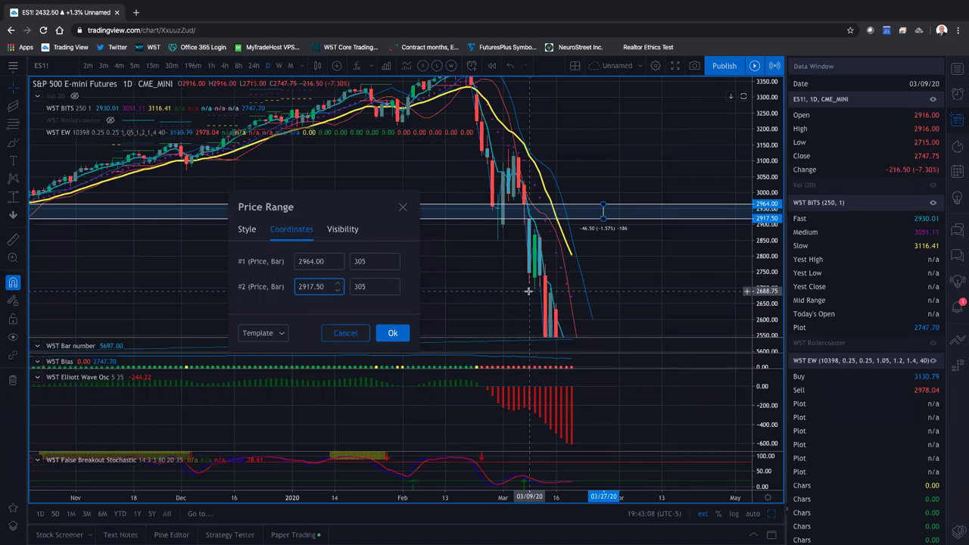
- Set the price range's second price coordinate to 2916.00, accept the settings, and lock the range
{"action": "key", "text": "BackSpace"}
{"action": "key", "text": "BackSpace"}
{"action": "key", "text": "BackSpace"}
{"action": "key", "text": "BackSpace"}
{"action": "type", "text": "6.00"}
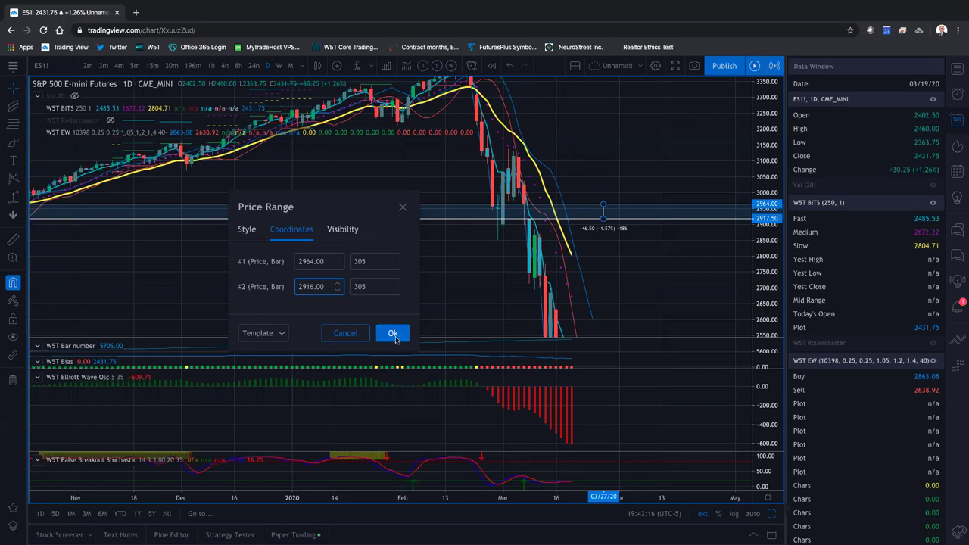
{"action": "key", "text": "Return"}
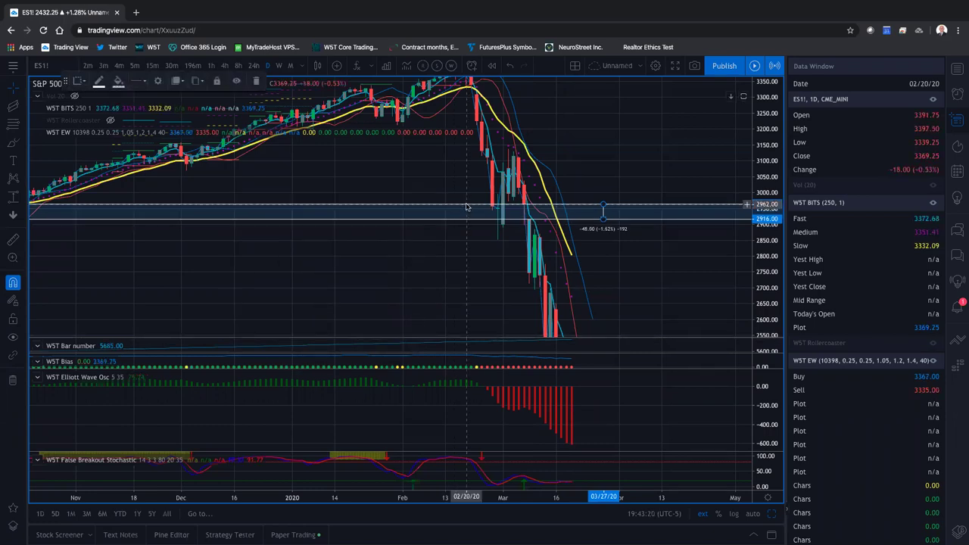
{"action": "right_click", "coordinate": [467, 208]}
{"action": "left_click", "coordinate": [492, 325]}
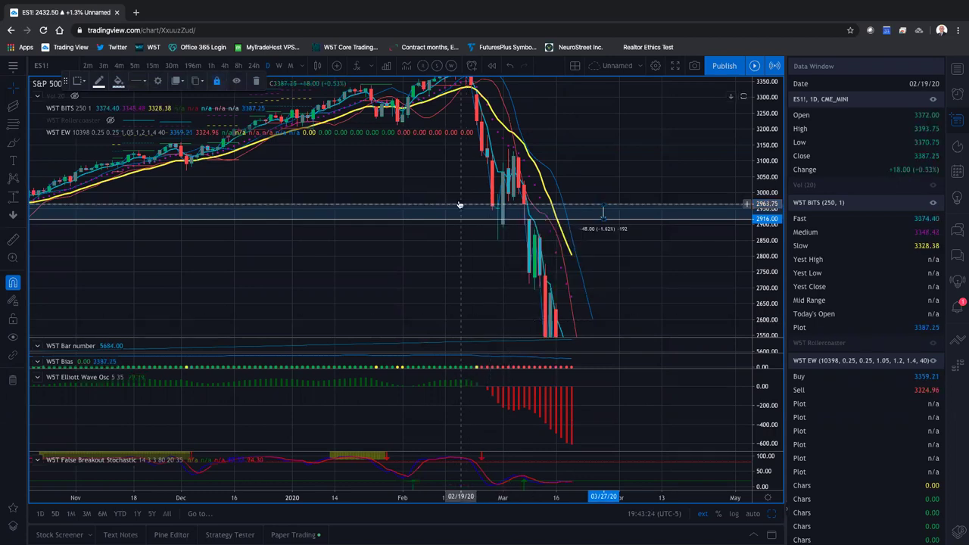
- Examine the shaded 2916–2964 price range on the daily chart against the autumn 2019 and March 2020 candles
{"action": "scroll", "coordinate": [456, 207], "scroll_direction": "down", "scroll_amount": 2}
{"action": "scroll", "coordinate": [451, 204], "scroll_direction": "down", "scroll_amount": 1}
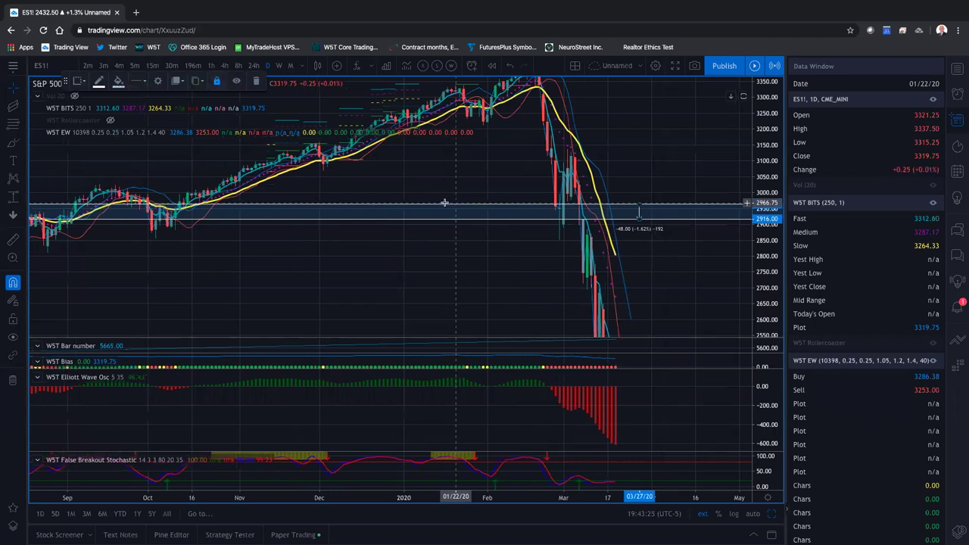
{"action": "scroll", "coordinate": [309, 253], "scroll_direction": "down", "scroll_amount": 1}
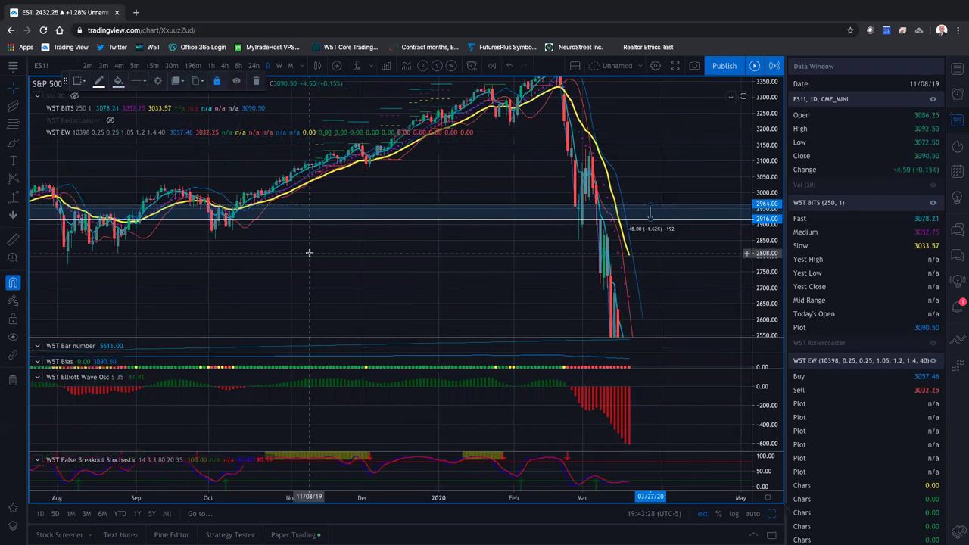
{"action": "scroll", "coordinate": [401, 219], "scroll_direction": "down", "scroll_amount": 1}
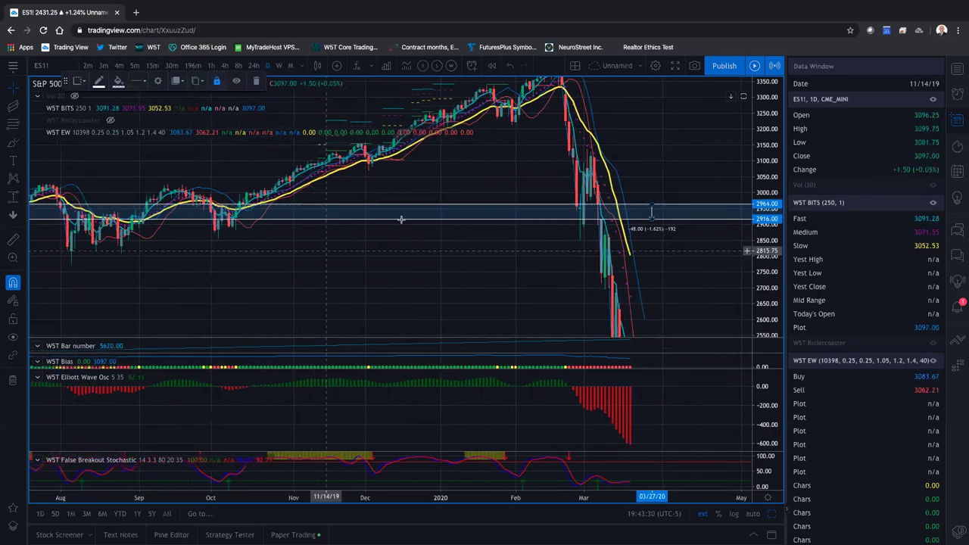
{"action": "left_click", "coordinate": [534, 242]}
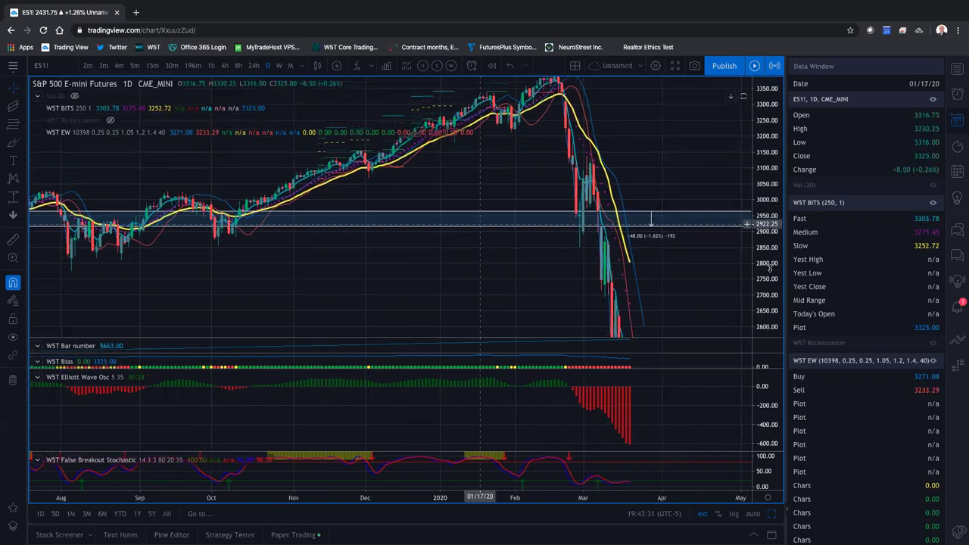
{"action": "left_click_drag", "start_coordinate": [765, 135], "coordinate": [683, 131]}
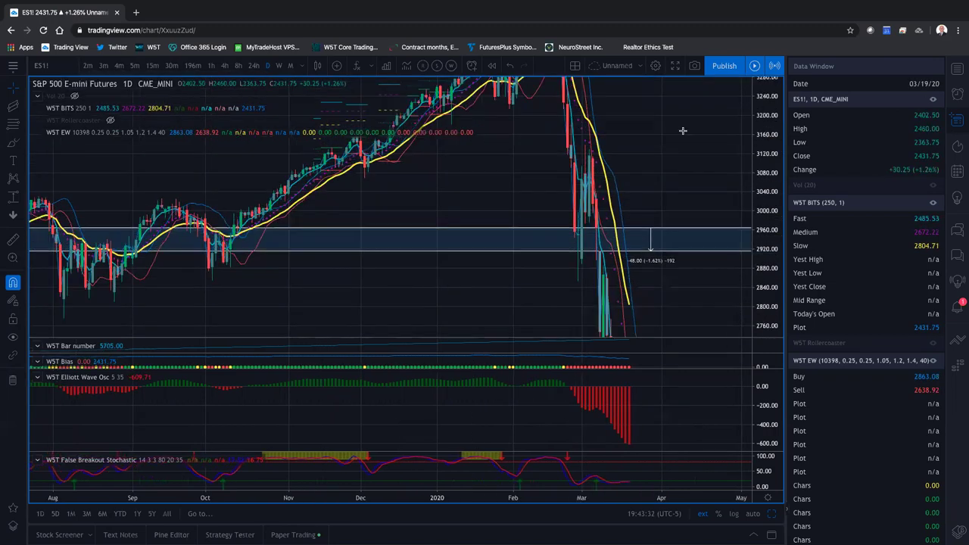
{"action": "scroll", "coordinate": [664, 144], "scroll_direction": "up", "scroll_amount": 1}
{"action": "scroll", "coordinate": [663, 144], "scroll_direction": "right", "scroll_amount": 3}
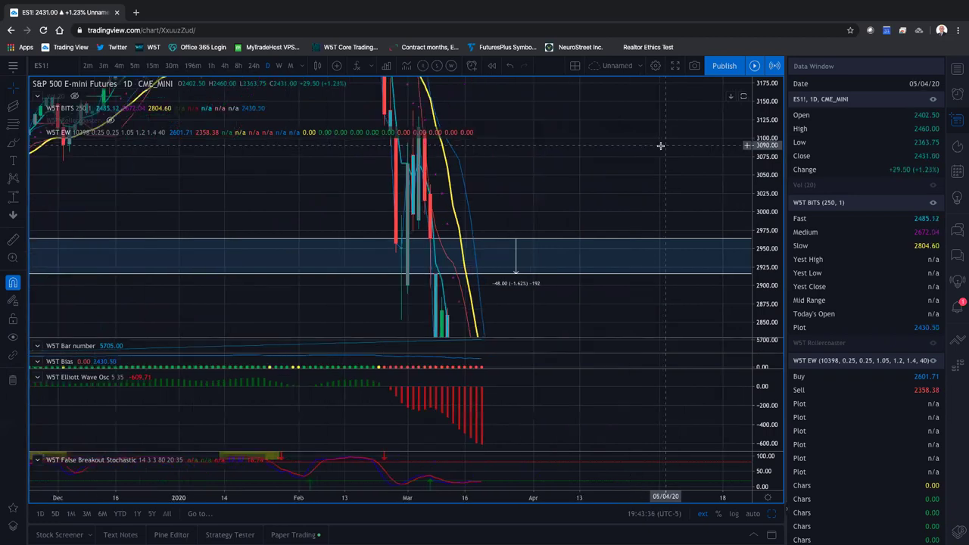
{"action": "scroll", "coordinate": [392, 186], "scroll_direction": "right", "scroll_amount": 1}
{"action": "scroll", "coordinate": [396, 173], "scroll_direction": "up", "scroll_amount": 1}
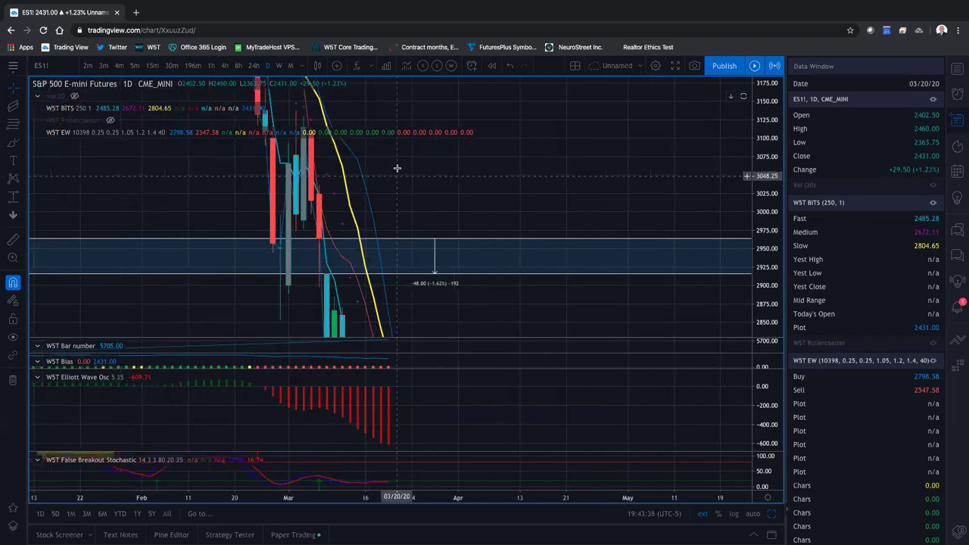
- Open the ES W,D,60,240 Channel chart layout in a new browser tab and maximize its daily Keltner Channel Strategy chart
{"action": "left_click", "coordinate": [135, 12]}
{"action": "left_click", "coordinate": [72, 47]}
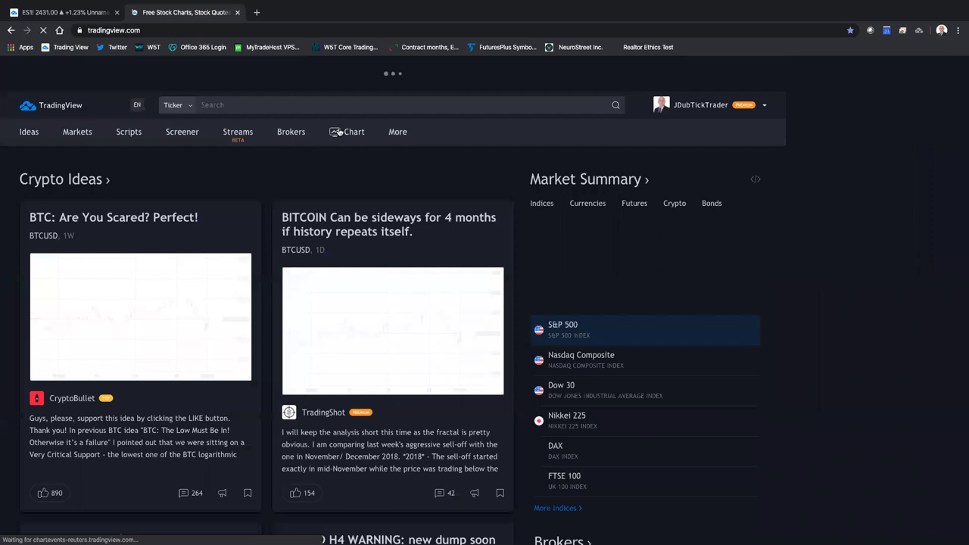
{"action": "mouse_move", "coordinate": [338, 137]}
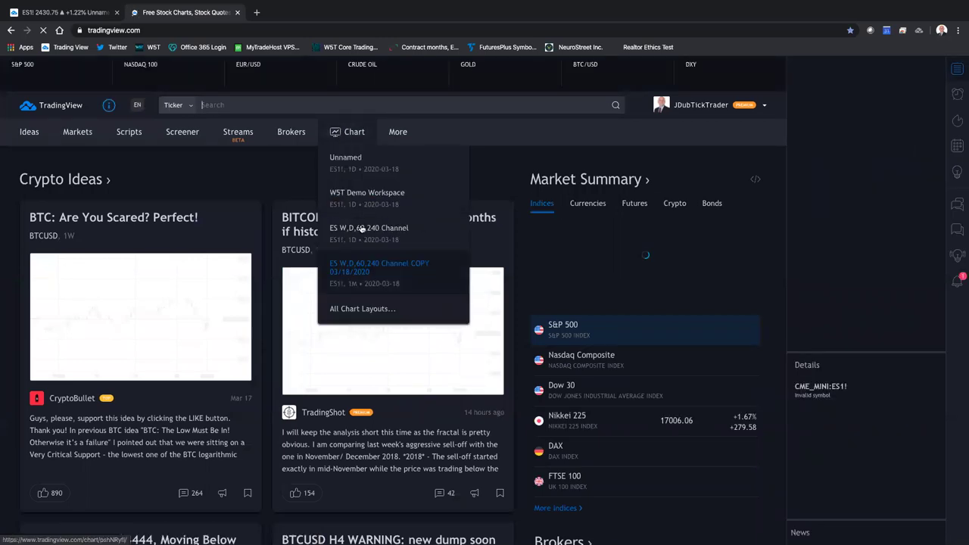
{"action": "left_click", "coordinate": [363, 229]}
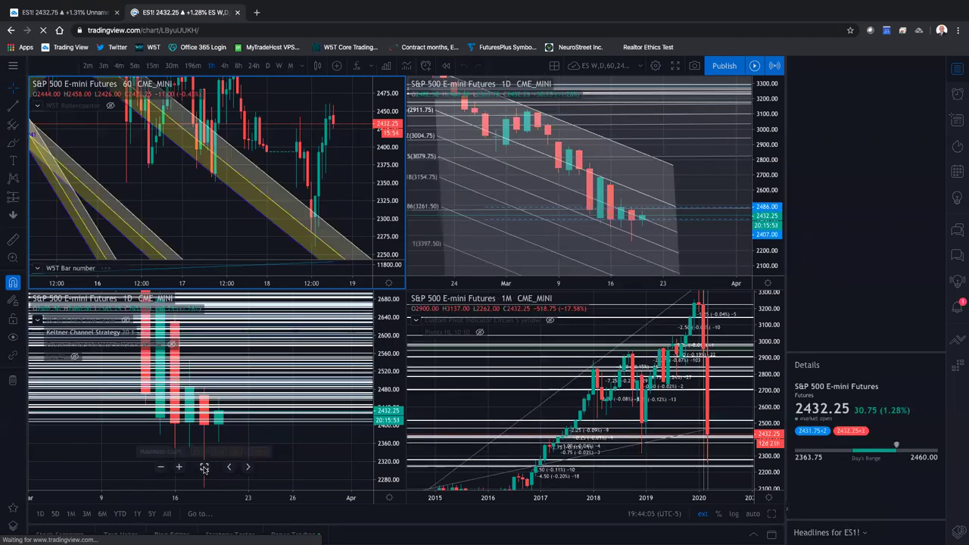
{"action": "left_click", "coordinate": [204, 466]}
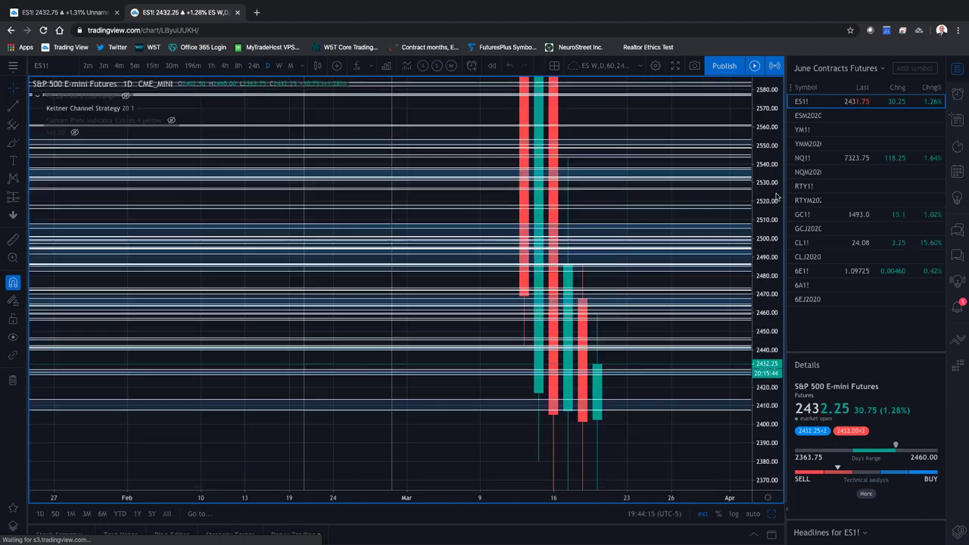
- Examine the stacked price range levels on the daily chart, from the March 2020 candles back to the December 2018 low
{"action": "left_click_drag", "start_coordinate": [777, 199], "coordinate": [754, 427]}
{"action": "left_click_drag", "start_coordinate": [768, 483], "coordinate": [776, 370]}
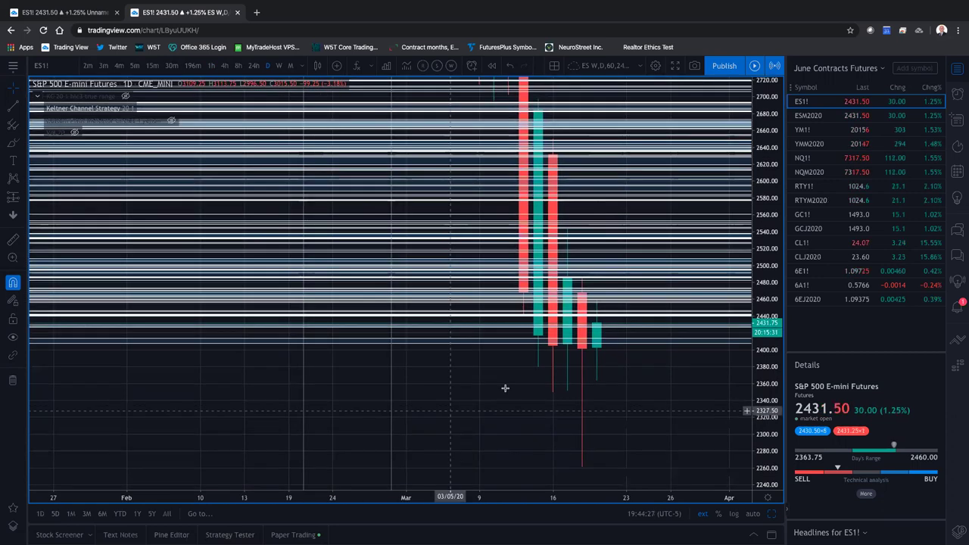
{"action": "scroll", "coordinate": [508, 387], "scroll_direction": "down", "scroll_amount": 2}
{"action": "scroll", "coordinate": [521, 387], "scroll_direction": "down", "scroll_amount": 1}
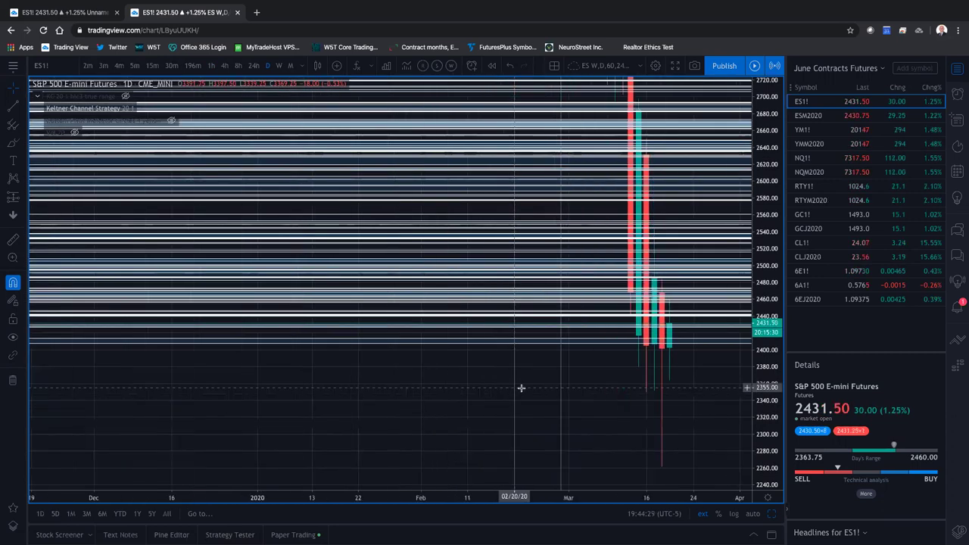
{"action": "scroll", "coordinate": [521, 388], "scroll_direction": "down", "scroll_amount": 2}
{"action": "scroll", "coordinate": [530, 388], "scroll_direction": "down", "scroll_amount": 1}
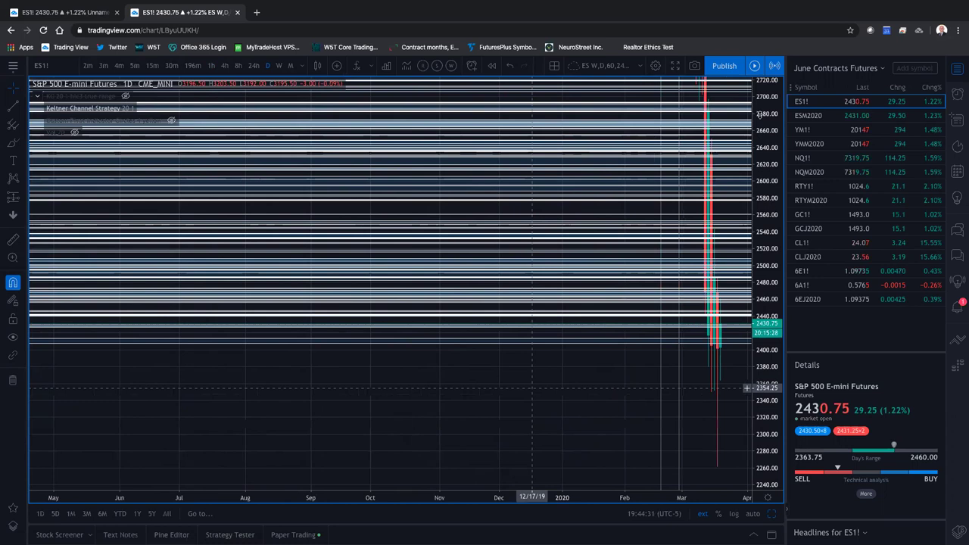
{"action": "scroll", "coordinate": [533, 388], "scroll_direction": "down", "scroll_amount": 2}
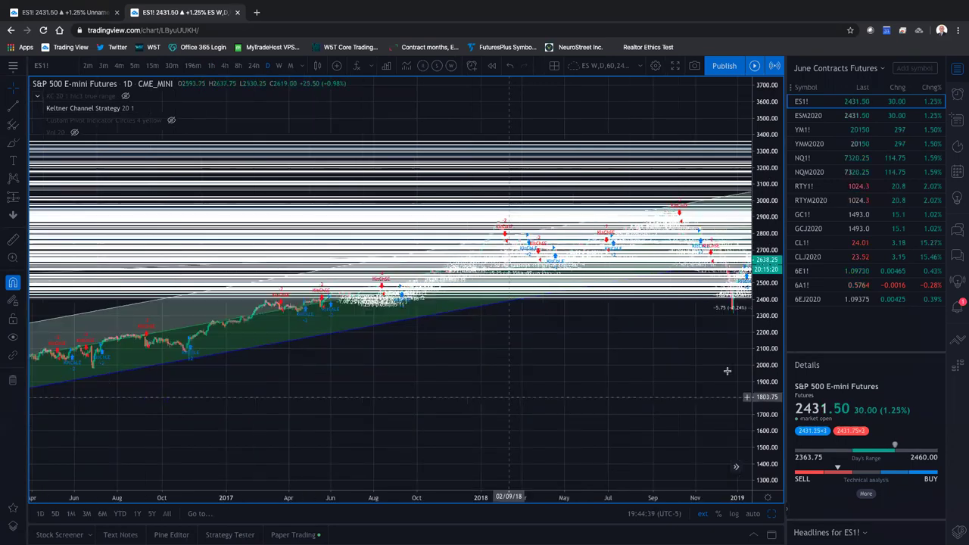
{"action": "left_click_drag", "start_coordinate": [765, 302], "coordinate": [768, 178]}
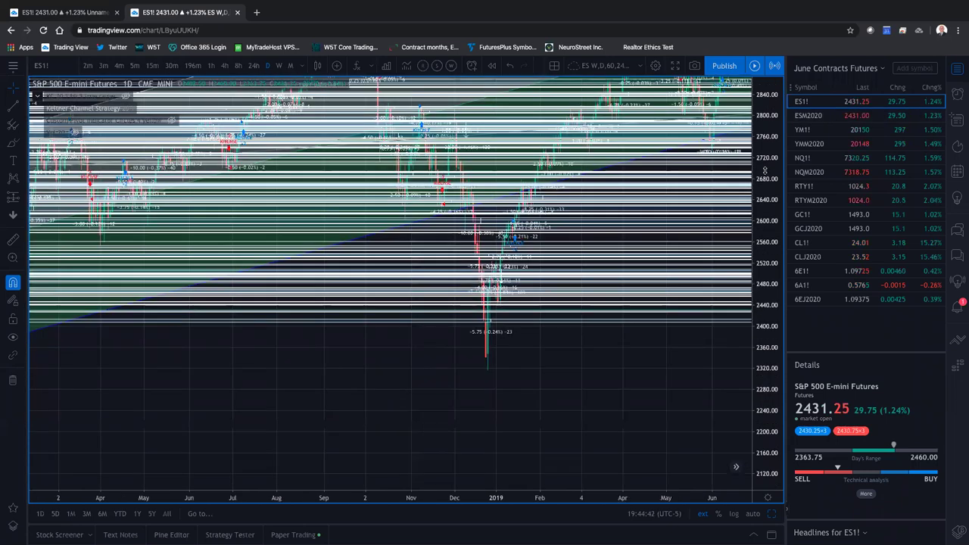
{"action": "mouse_move", "coordinate": [639, 217]}
{"action": "left_mouse_down"}
{"action": "mouse_move", "coordinate": [522, 299]}
{"action": "mouse_move", "coordinate": [535, 277]}
{"action": "mouse_move", "coordinate": [638, 201]}
{"action": "left_mouse_up"}
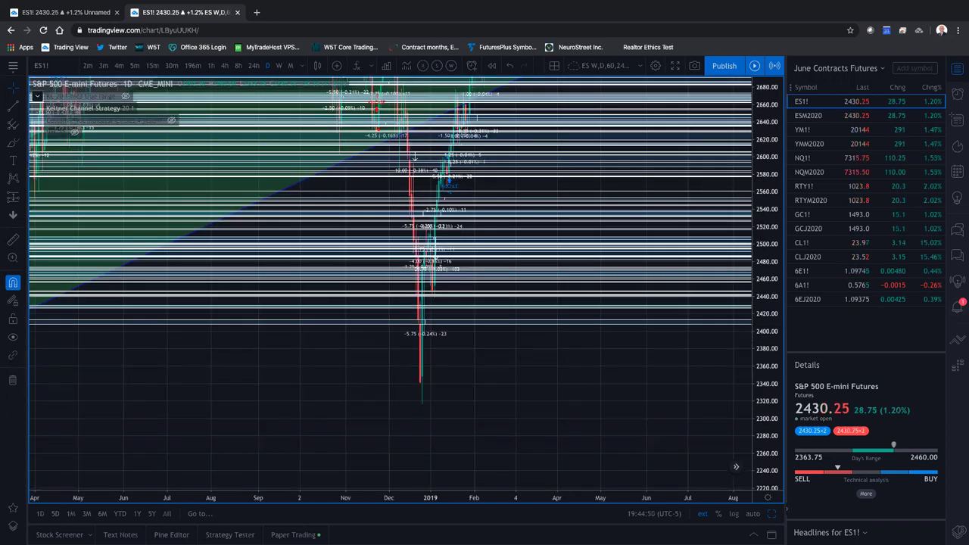
- Show the chart's object tree and hide the Keltner Channel Strategy (20, 1) indicator
{"action": "left_click", "coordinate": [957, 530]}
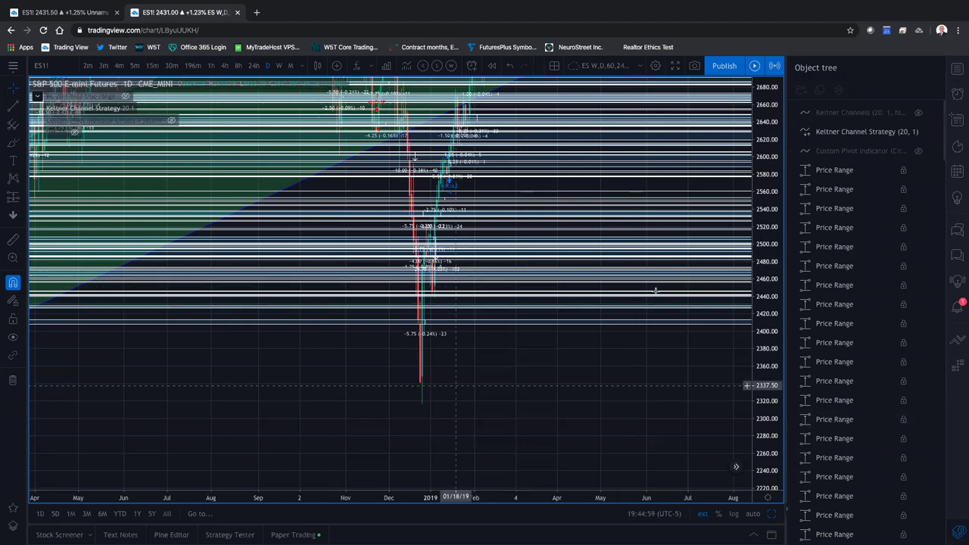
{"action": "left_click", "coordinate": [919, 171]}
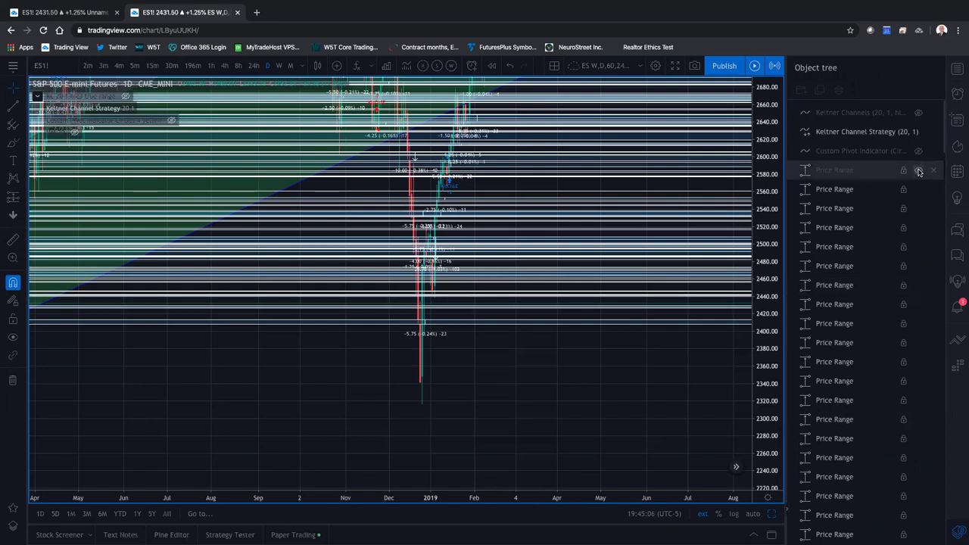
{"action": "left_click", "coordinate": [918, 171]}
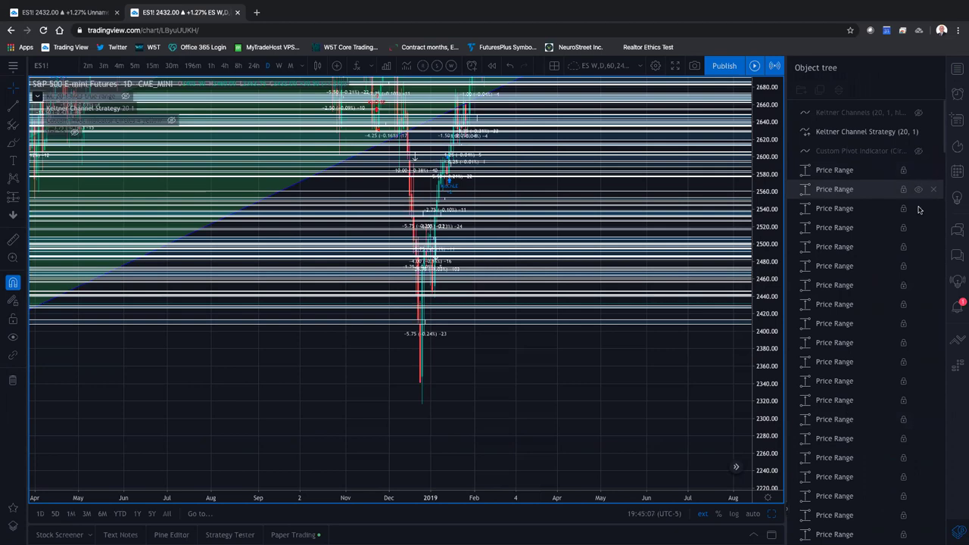
{"action": "left_click", "coordinate": [918, 133]}
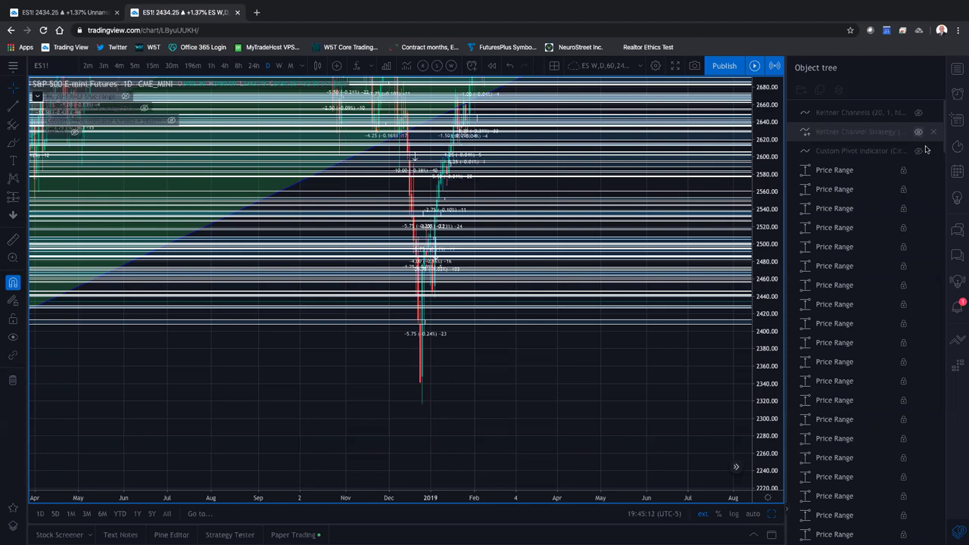
- Look through the object tree's list of Price Range drawings down to its end and return to the start
{"action": "scroll", "coordinate": [930, 156], "scroll_direction": "down", "scroll_amount": 2}
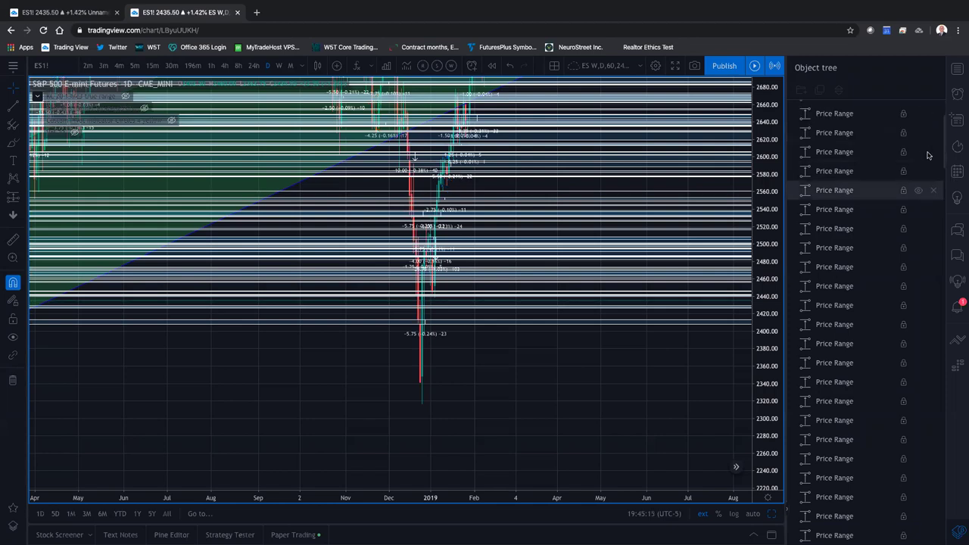
{"action": "scroll", "coordinate": [945, 174], "scroll_direction": "down", "scroll_amount": 1}
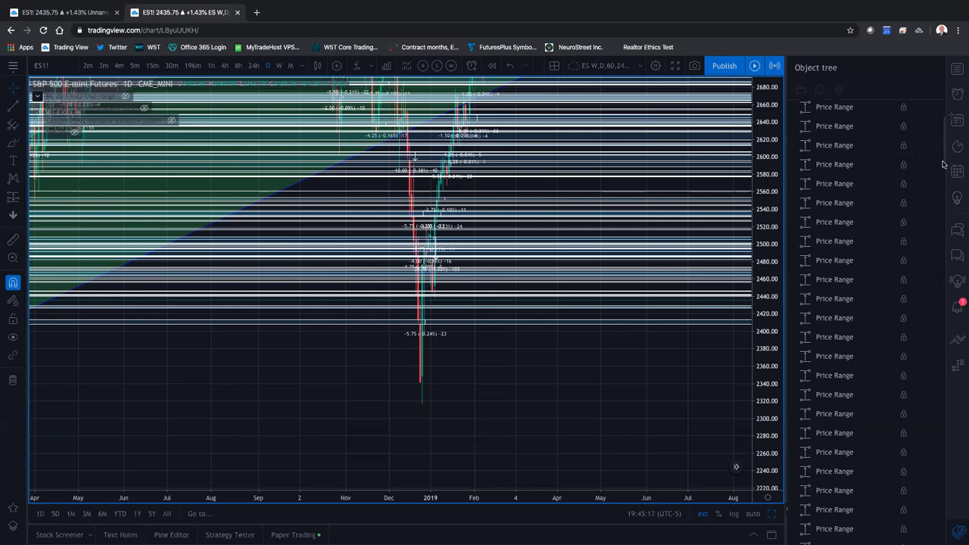
{"action": "scroll", "coordinate": [944, 182], "scroll_direction": "down", "scroll_amount": 1}
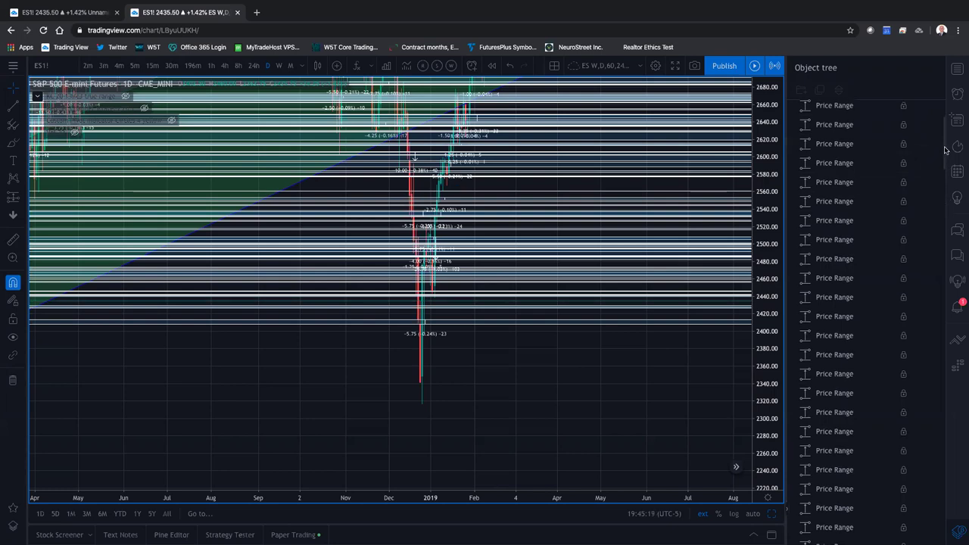
{"action": "scroll", "coordinate": [946, 257], "scroll_direction": "down", "scroll_amount": 5}
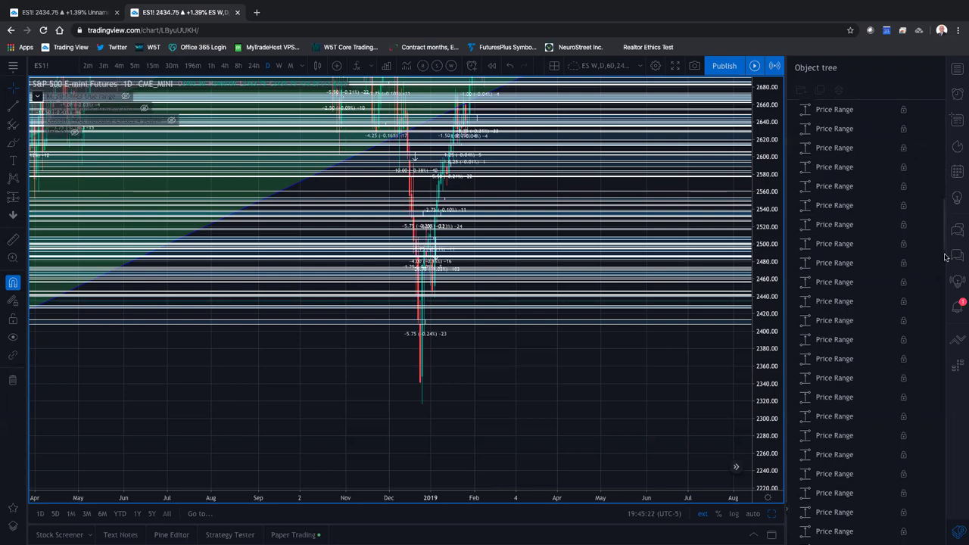
{"action": "left_click", "coordinate": [940, 444]}
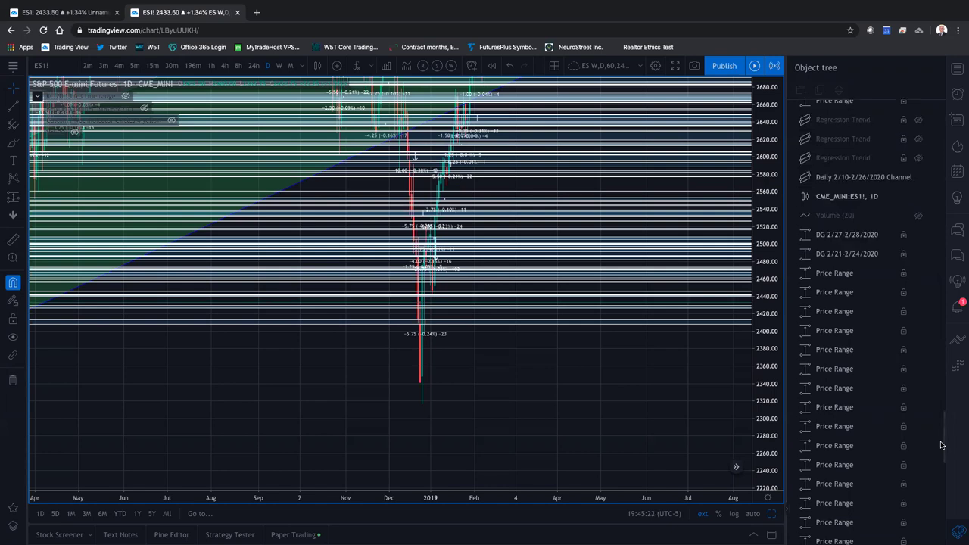
{"action": "scroll", "coordinate": [944, 476], "scroll_direction": "down", "scroll_amount": 2}
{"action": "scroll", "coordinate": [943, 492], "scroll_direction": "down", "scroll_amount": 3}
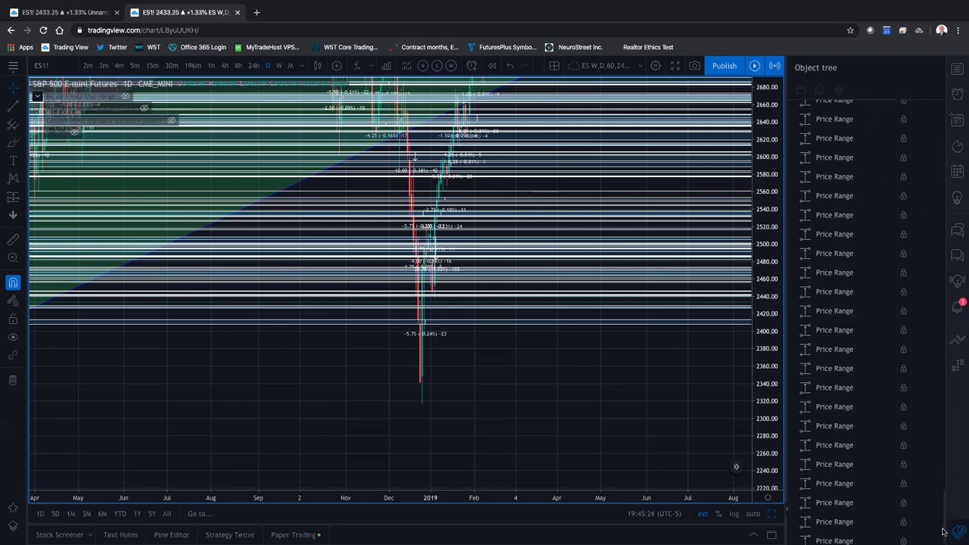
{"action": "scroll", "coordinate": [945, 100], "scroll_direction": "up", "scroll_amount": 2}
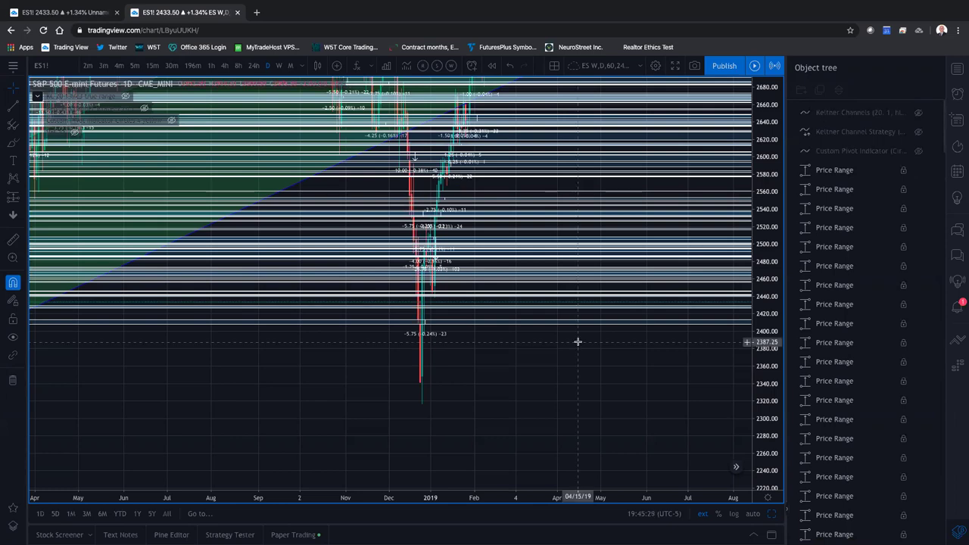
- Examine the price range levels on the daily chart from mid-2019 forward to the March 2020 candles
{"action": "scroll", "coordinate": [578, 342], "scroll_direction": "up", "scroll_amount": 3}
{"action": "scroll", "coordinate": [247, 411], "scroll_direction": "up", "scroll_amount": 2}
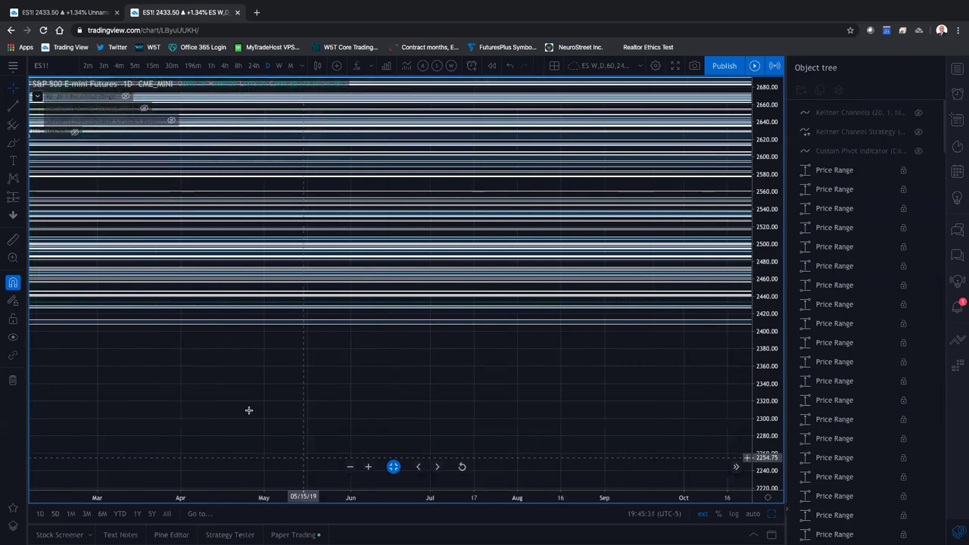
{"action": "scroll", "coordinate": [643, 429], "scroll_direction": "up", "scroll_amount": 2}
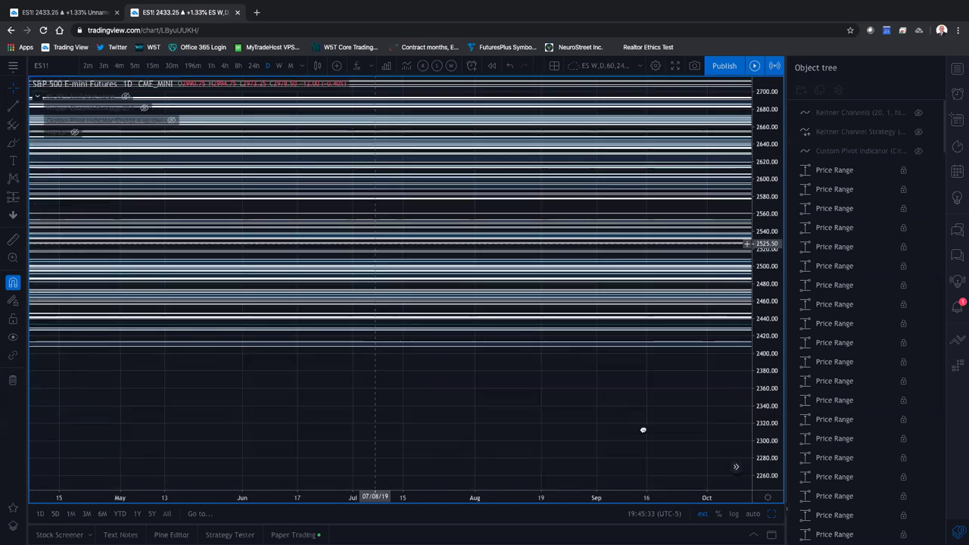
{"action": "left_click_drag", "start_coordinate": [539, 451], "coordinate": [631, 127]}
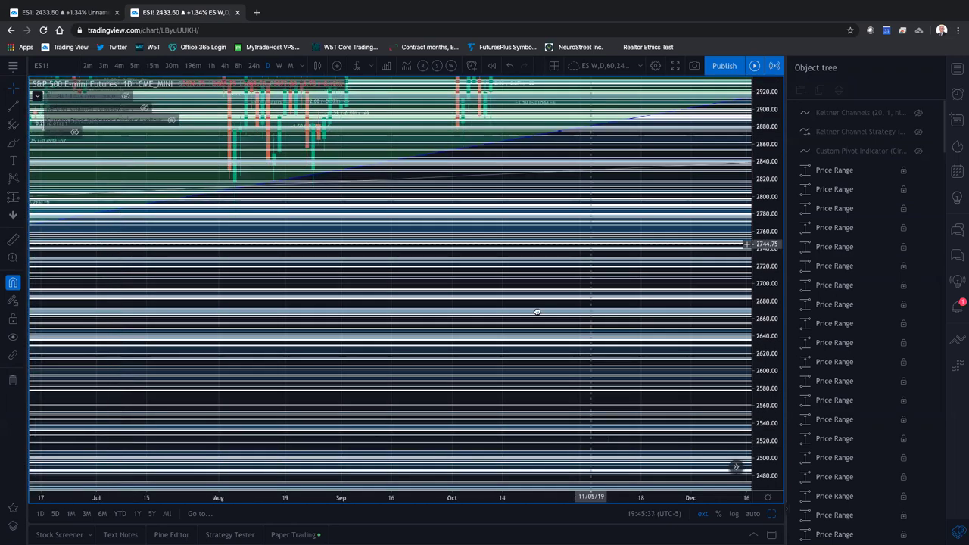
{"action": "left_click_drag", "start_coordinate": [455, 319], "coordinate": [304, 410]}
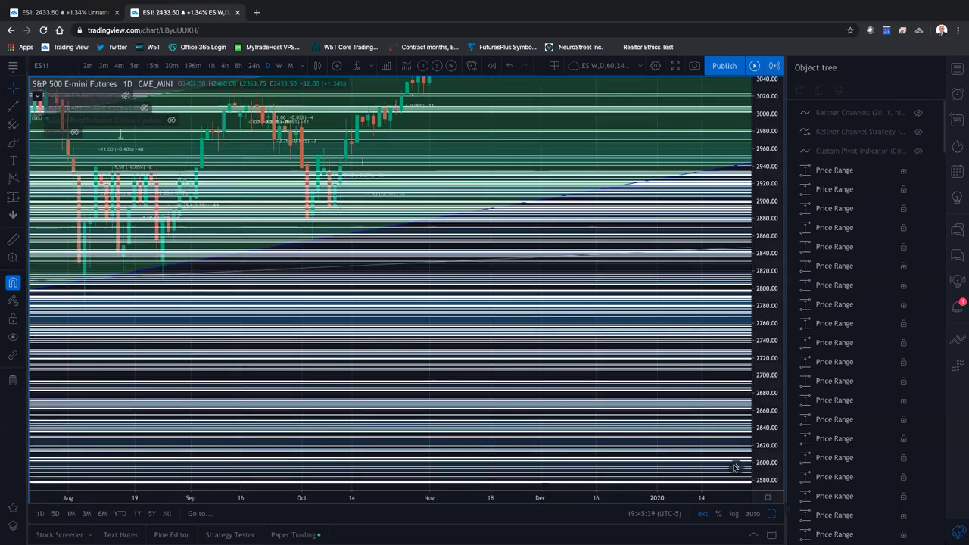
{"action": "scroll", "coordinate": [711, 382], "scroll_direction": "right", "scroll_amount": 10}
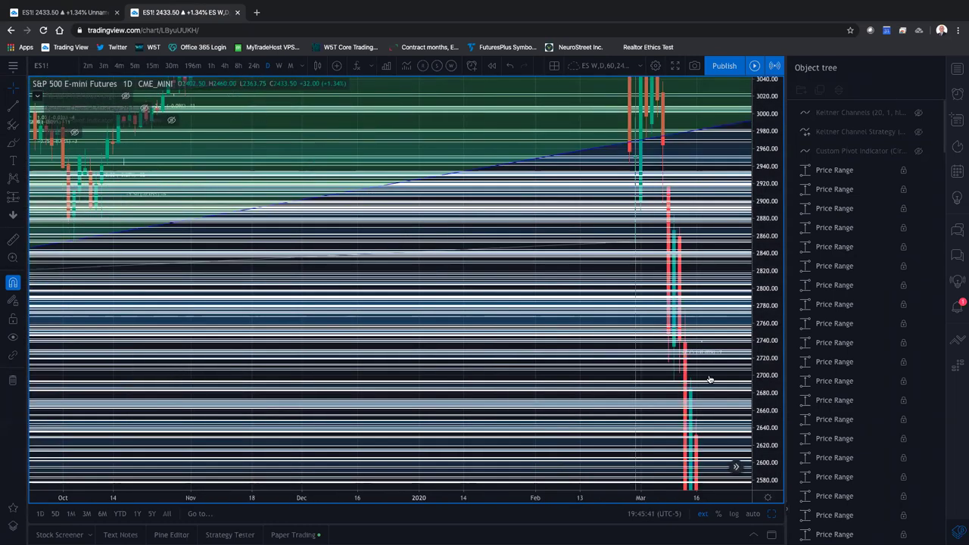
{"action": "scroll", "coordinate": [705, 385], "scroll_direction": "right", "scroll_amount": 1}
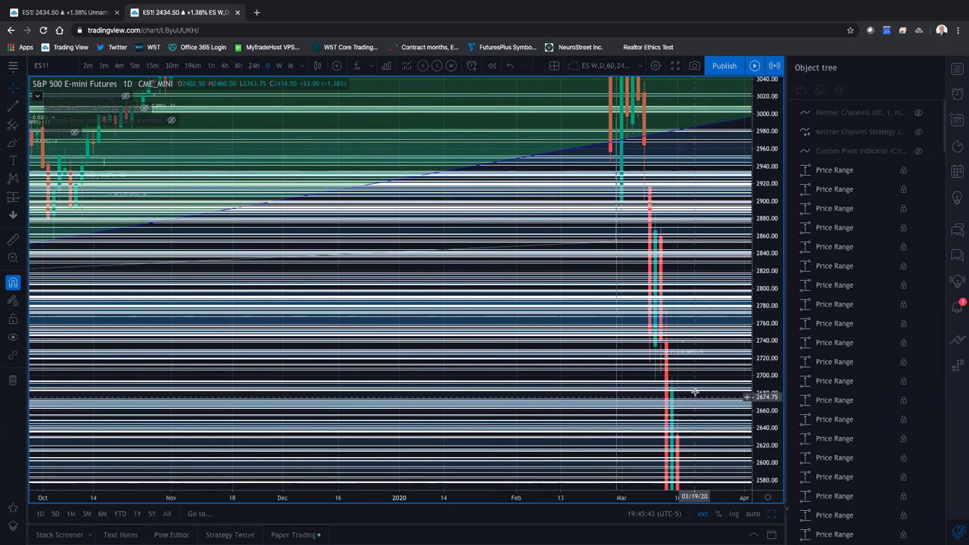
{"action": "left_click_drag", "start_coordinate": [657, 246], "coordinate": [465, 113]}
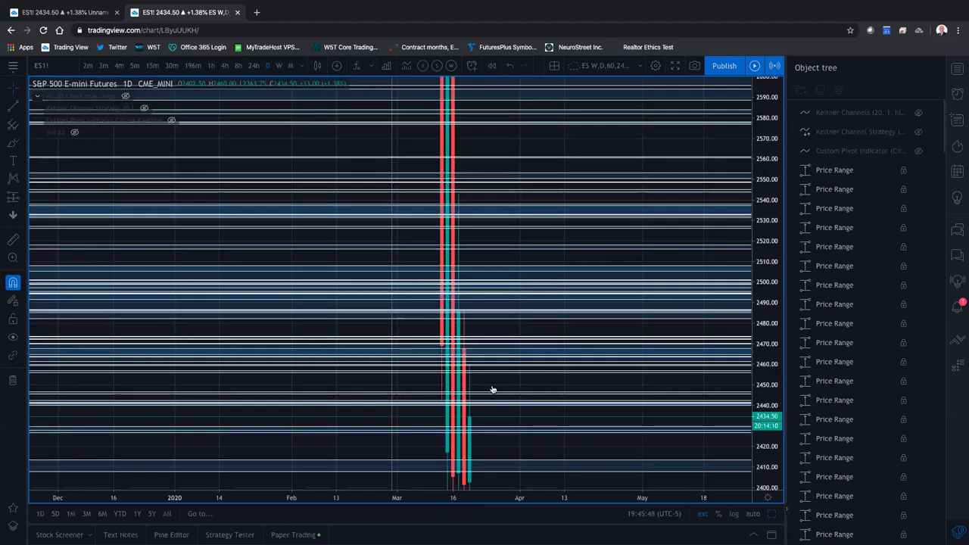
- Examine the daily chart's price range levels between about 2400 and 2520 around the latest March 2020 candles
{"action": "left_click_drag", "start_coordinate": [493, 390], "coordinate": [484, 286]}
{"action": "scroll", "coordinate": [670, 222], "scroll_direction": "up", "scroll_amount": 2}
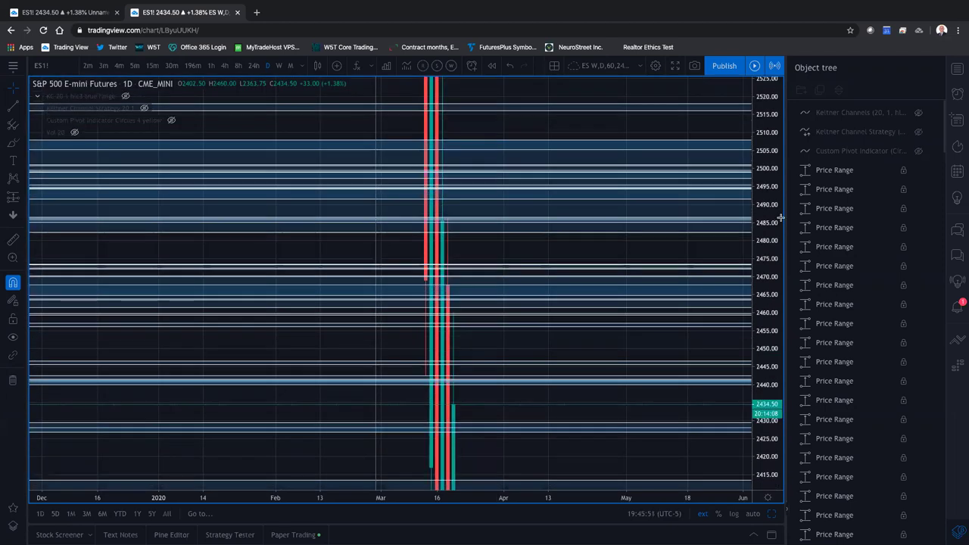
{"action": "scroll", "coordinate": [632, 255], "scroll_direction": "right", "scroll_amount": 5}
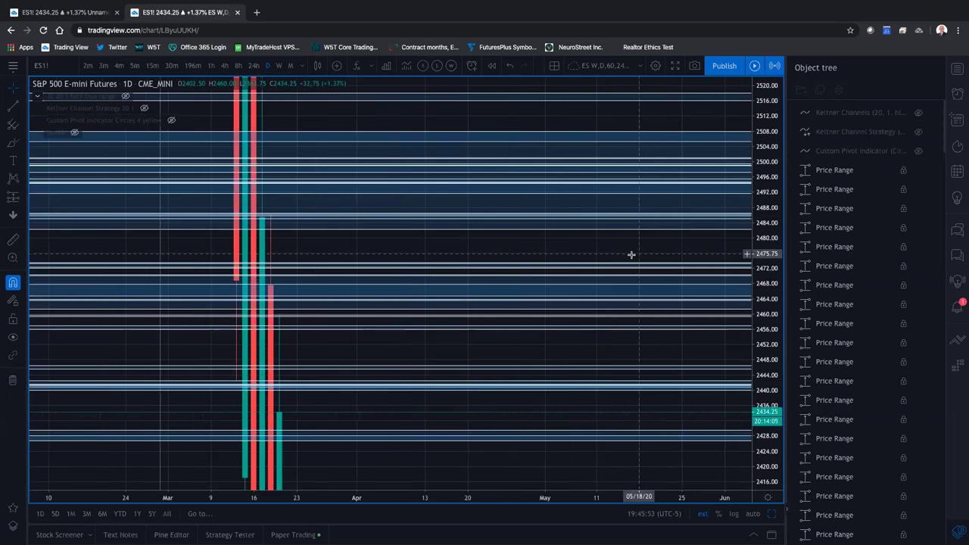
{"action": "scroll", "coordinate": [627, 253], "scroll_direction": "left", "scroll_amount": 4}
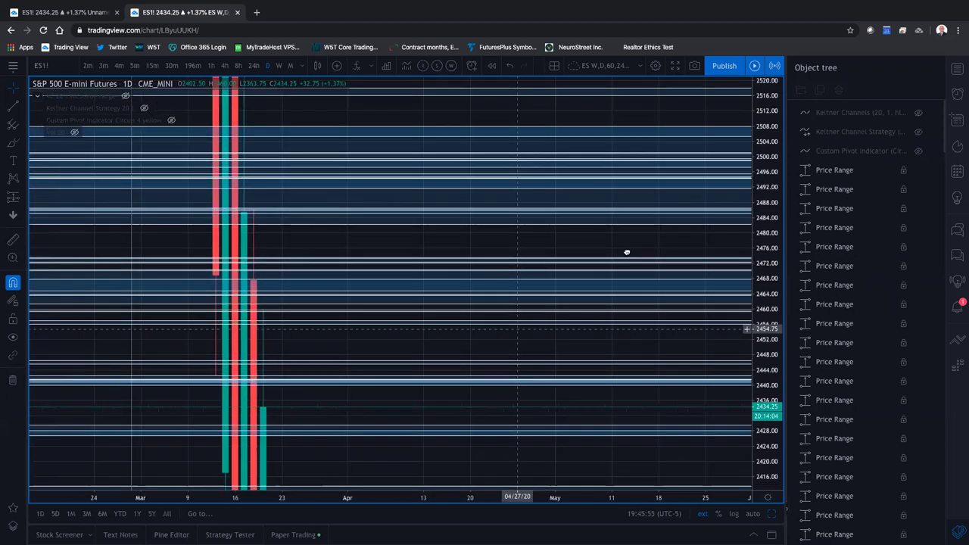
{"action": "scroll", "coordinate": [400, 338], "scroll_direction": "left", "scroll_amount": 1}
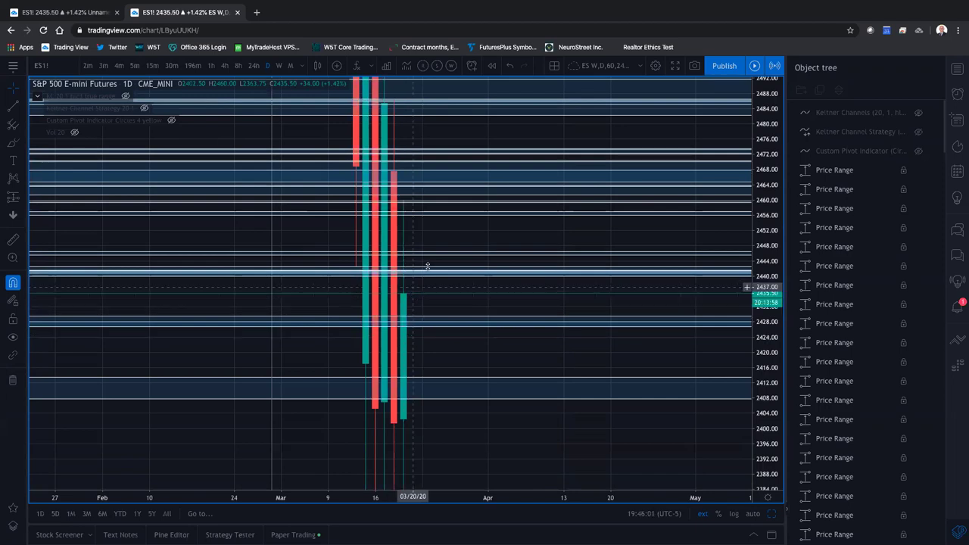
{"action": "left_click_drag", "start_coordinate": [769, 263], "coordinate": [761, 227]}
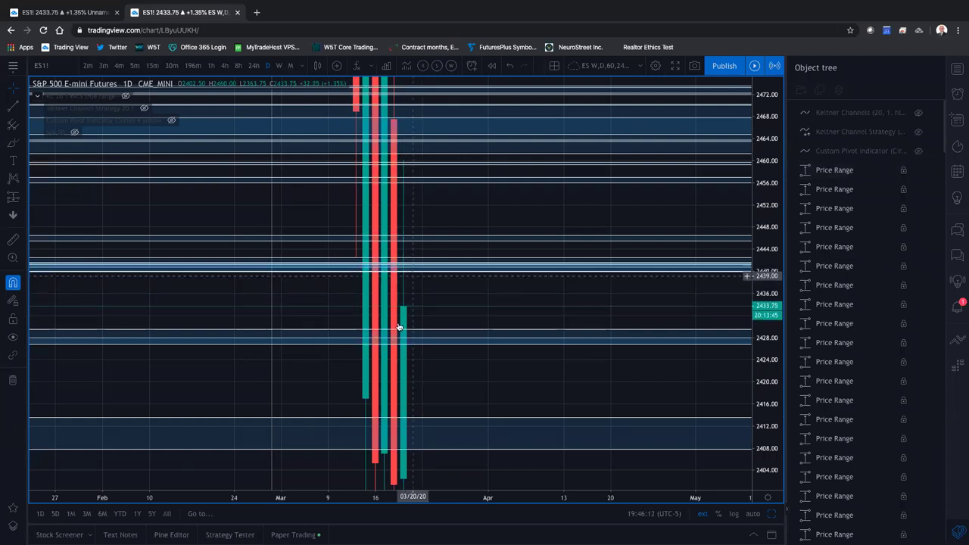
{"action": "left_click", "coordinate": [413, 268]}
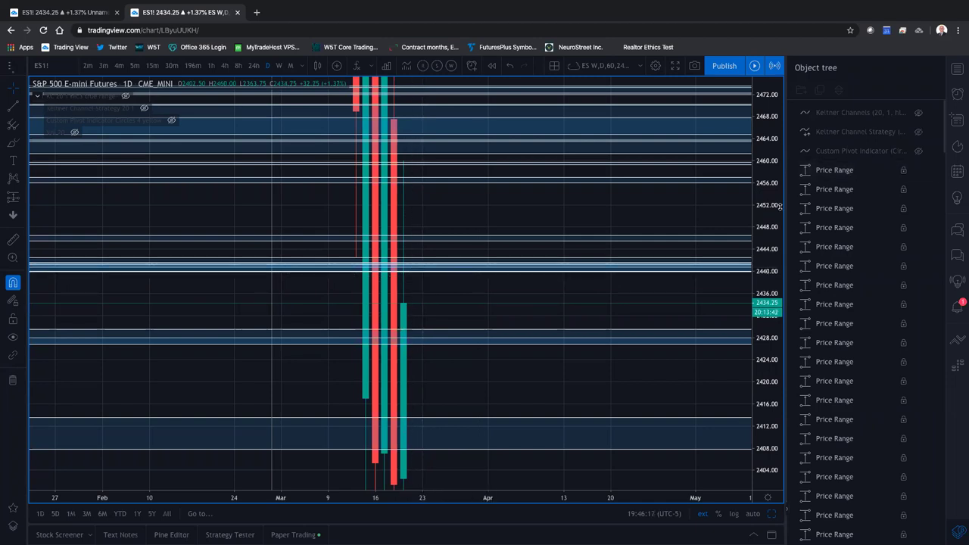
{"action": "scroll", "coordinate": [773, 183], "scroll_direction": "up", "scroll_amount": 3}
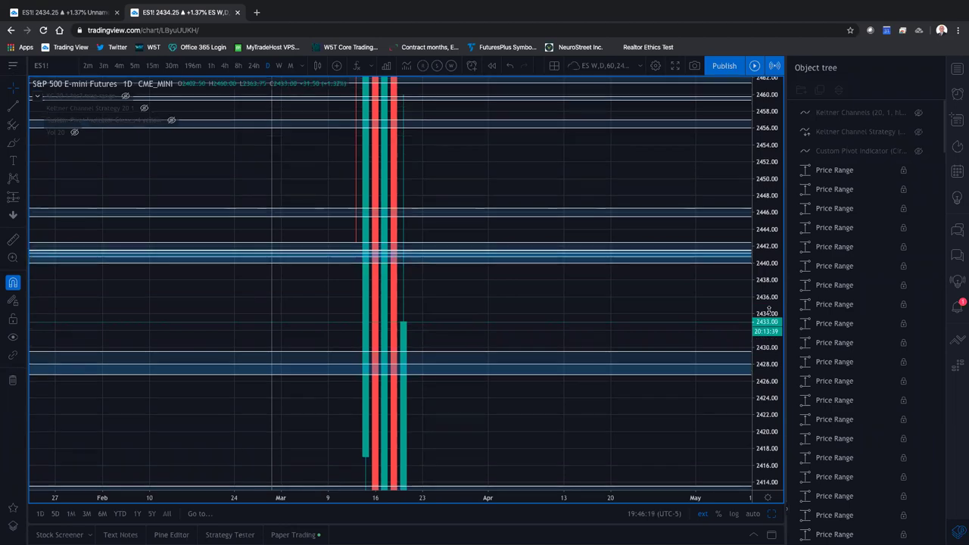
{"action": "scroll", "coordinate": [763, 212], "scroll_direction": "up", "scroll_amount": 2}
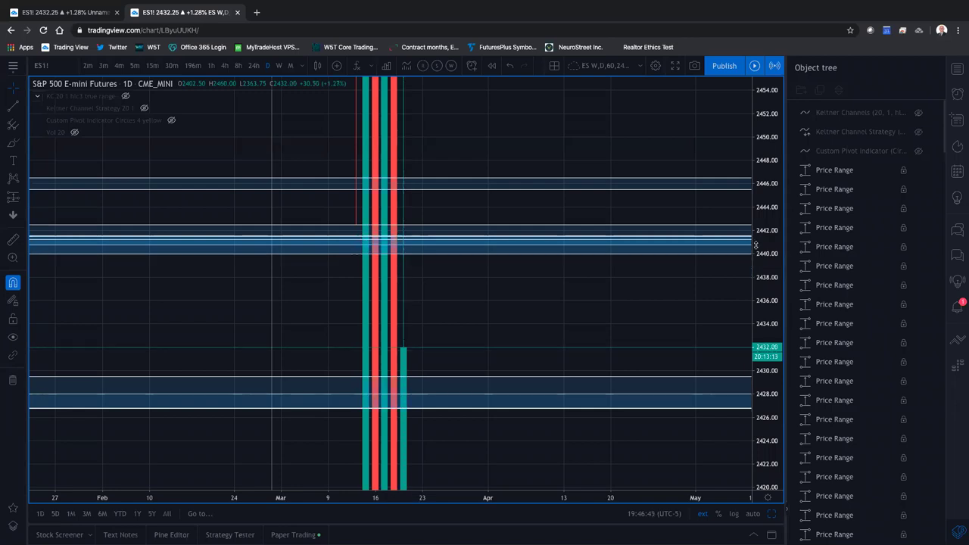
{"action": "scroll", "coordinate": [756, 244], "scroll_direction": "up", "scroll_amount": 2}
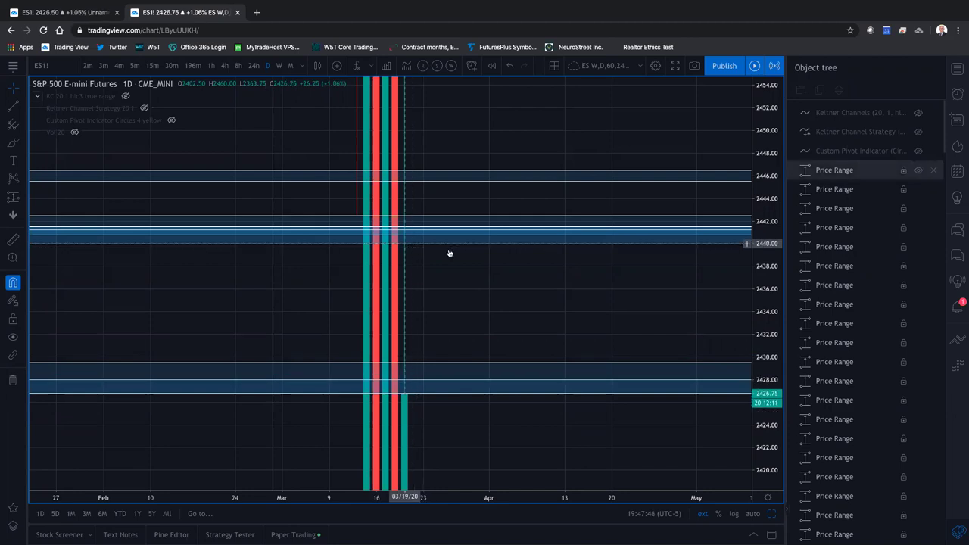
{"action": "left_click_drag", "start_coordinate": [766, 243], "coordinate": [765, 303]}
- Maximize the monthly chart in place of the daily chart and switch it to the weekly interval
{"action": "mouse_move", "coordinate": [393, 466]}
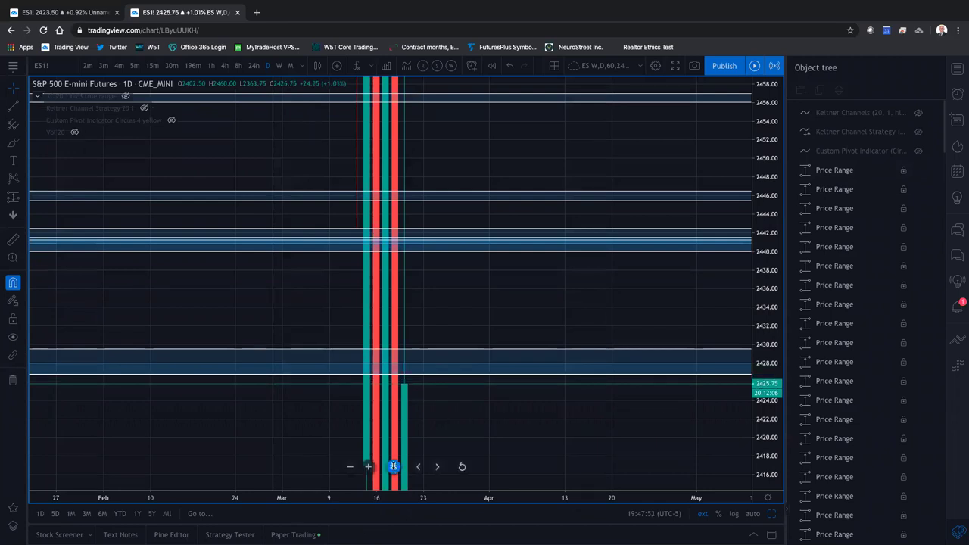
{"action": "key", "text": "alt+Return"}
{"action": "mouse_move", "coordinate": [574, 494]}
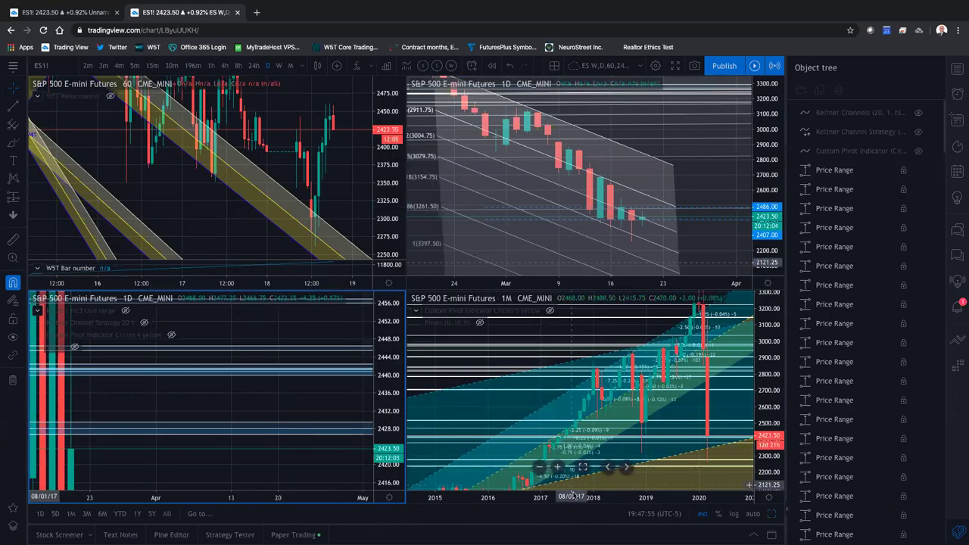
{"action": "left_click", "coordinate": [582, 467]}
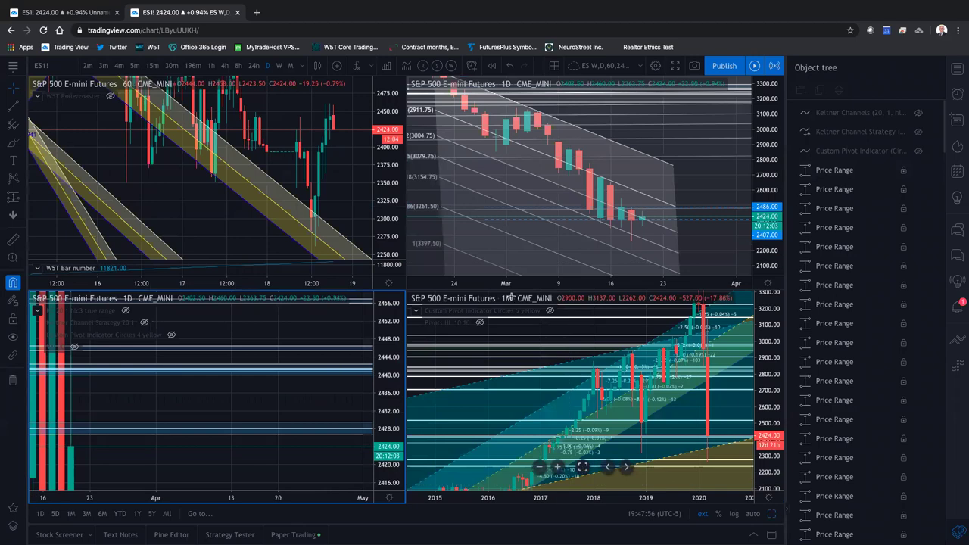
{"action": "left_click_drag", "start_coordinate": [321, 191], "coordinate": [224, 176]}
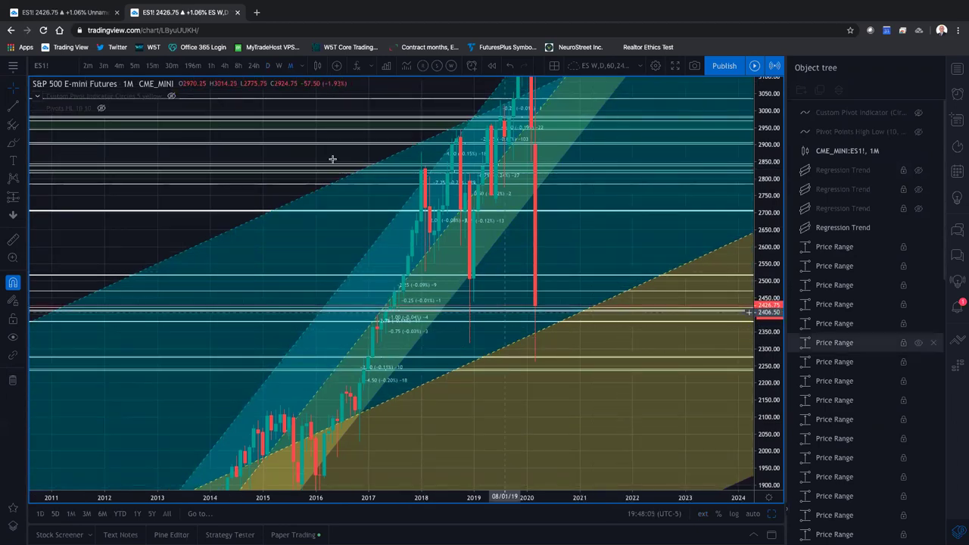
{"action": "left_click", "coordinate": [279, 66]}
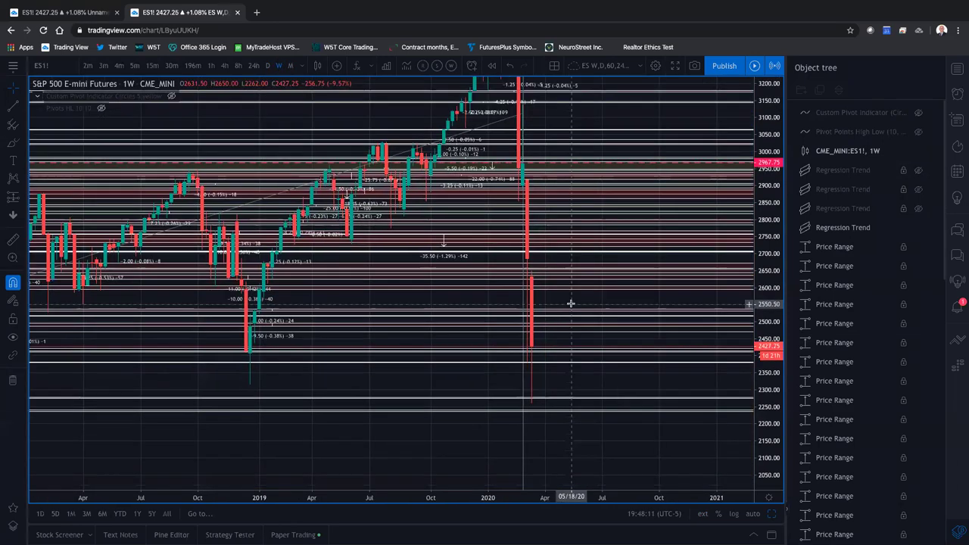
- Examine how the price range levels extend across the weekly chart's full history and into future years, and reset the chart view
{"action": "scroll", "coordinate": [570, 305], "scroll_direction": "down", "scroll_amount": 5}
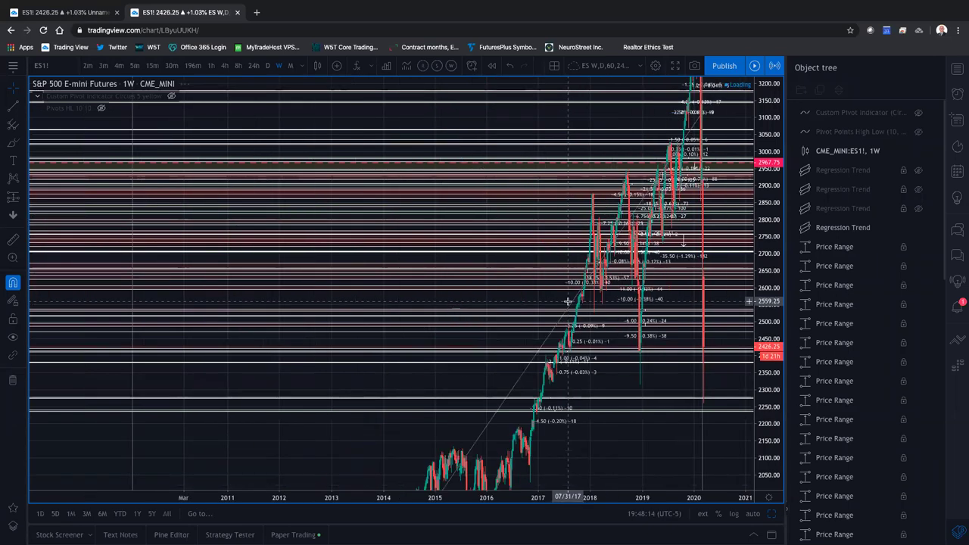
{"action": "scroll", "coordinate": [566, 299], "scroll_direction": "down", "scroll_amount": 1}
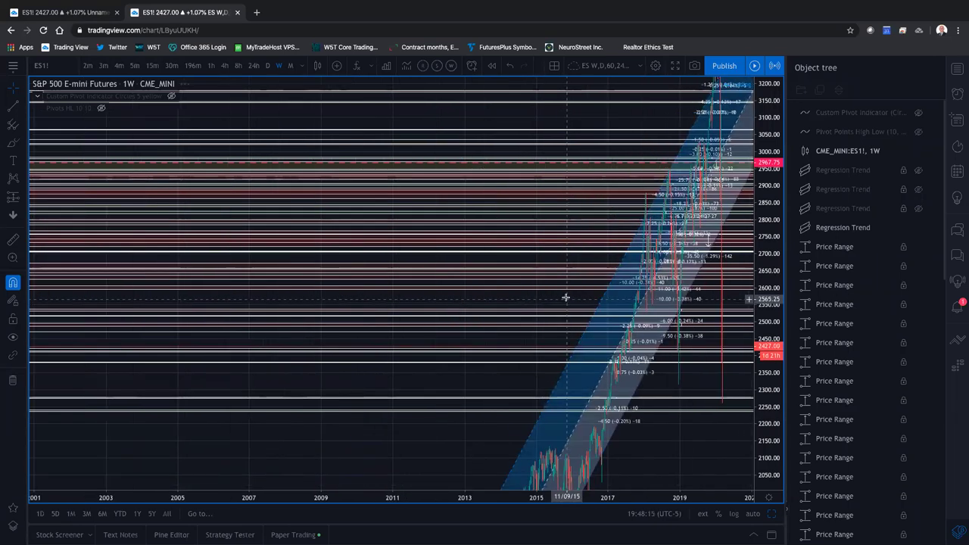
{"action": "scroll", "coordinate": [565, 298], "scroll_direction": "down", "scroll_amount": 2}
{"action": "scroll", "coordinate": [564, 298], "scroll_direction": "down", "scroll_amount": 2}
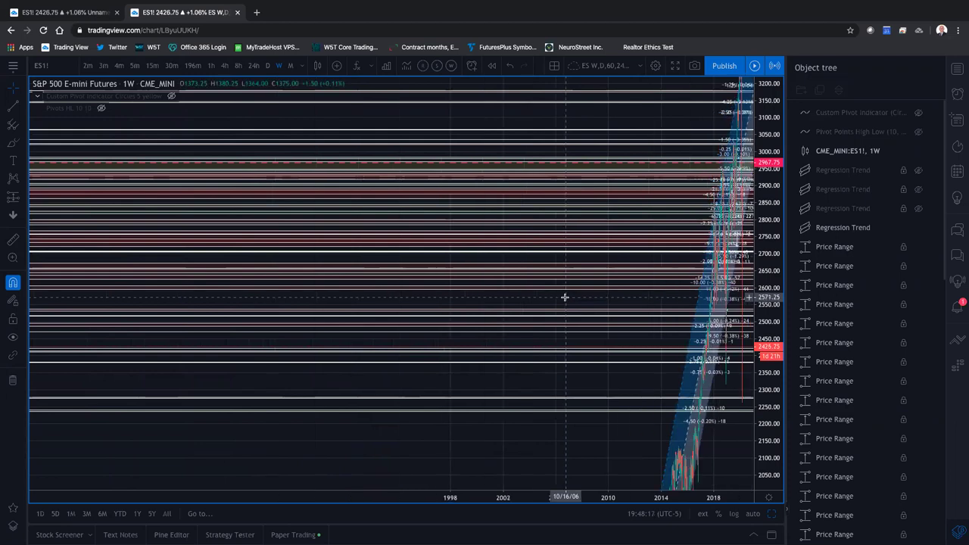
{"action": "scroll", "coordinate": [565, 296], "scroll_direction": "right", "scroll_amount": 10}
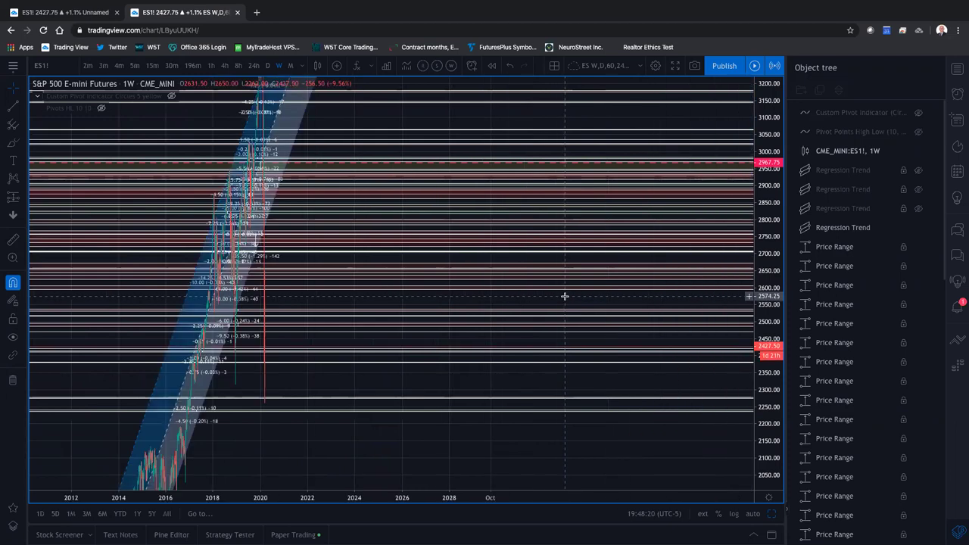
{"action": "scroll", "coordinate": [565, 296], "scroll_direction": "right", "scroll_amount": 5}
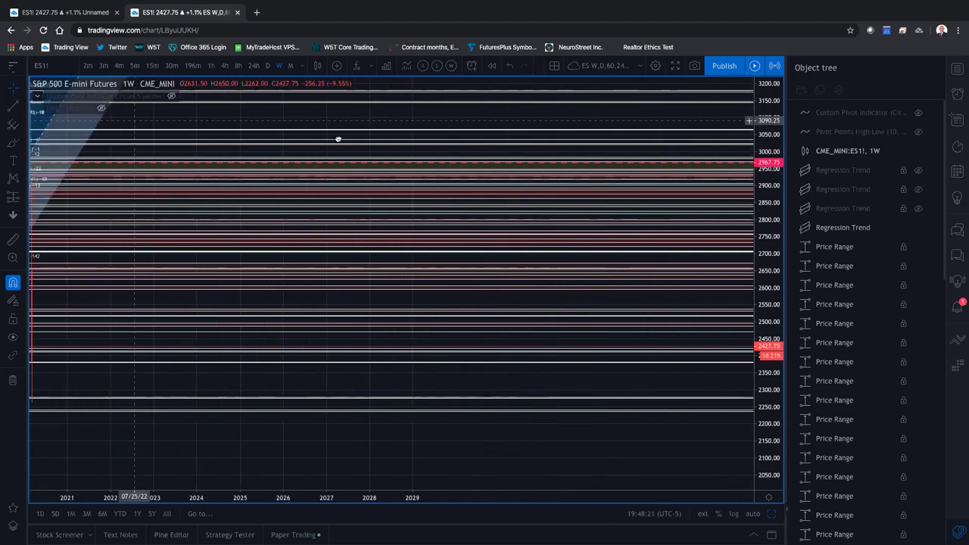
{"action": "key", "text": "alt+r"}
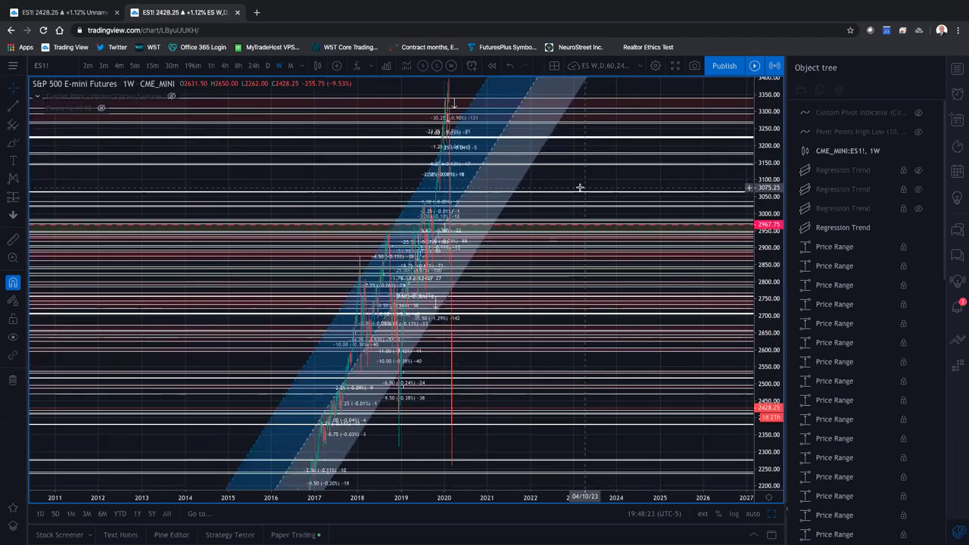
- Examine the weekly chart's price range levels around the March 2020 candles, from about 2240 up to 2700
{"action": "scroll", "coordinate": [580, 187], "scroll_direction": "up", "scroll_amount": 5}
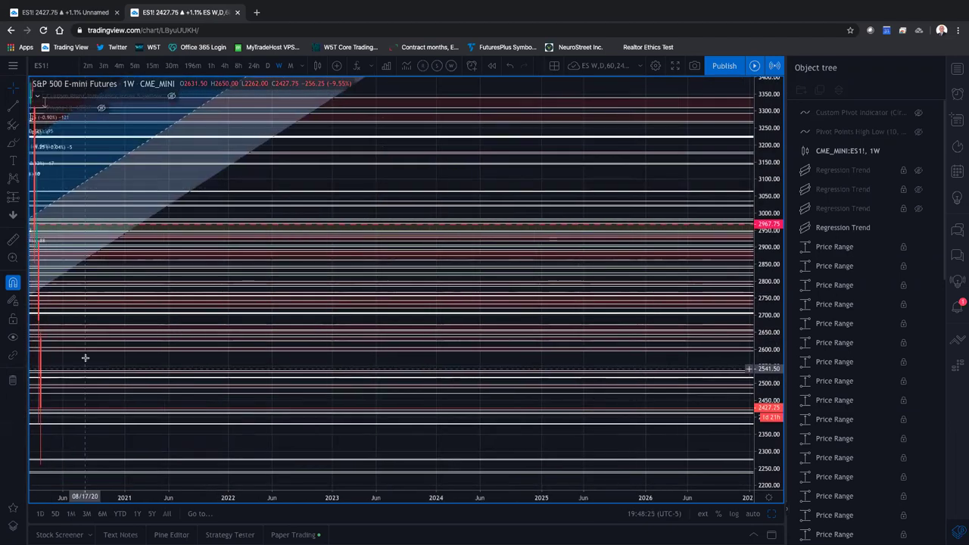
{"action": "scroll", "coordinate": [450, 322], "scroll_direction": "left", "scroll_amount": 3}
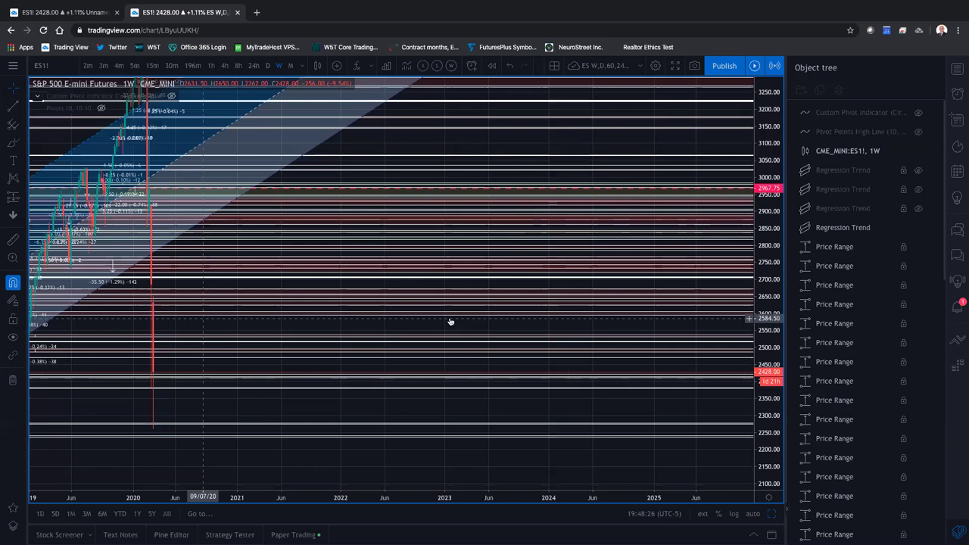
{"action": "scroll", "coordinate": [450, 322], "scroll_direction": "down", "scroll_amount": 3}
{"action": "scroll", "coordinate": [450, 322], "scroll_direction": "up", "scroll_amount": 3}
{"action": "scroll", "coordinate": [220, 350], "scroll_direction": "up", "scroll_amount": 3}
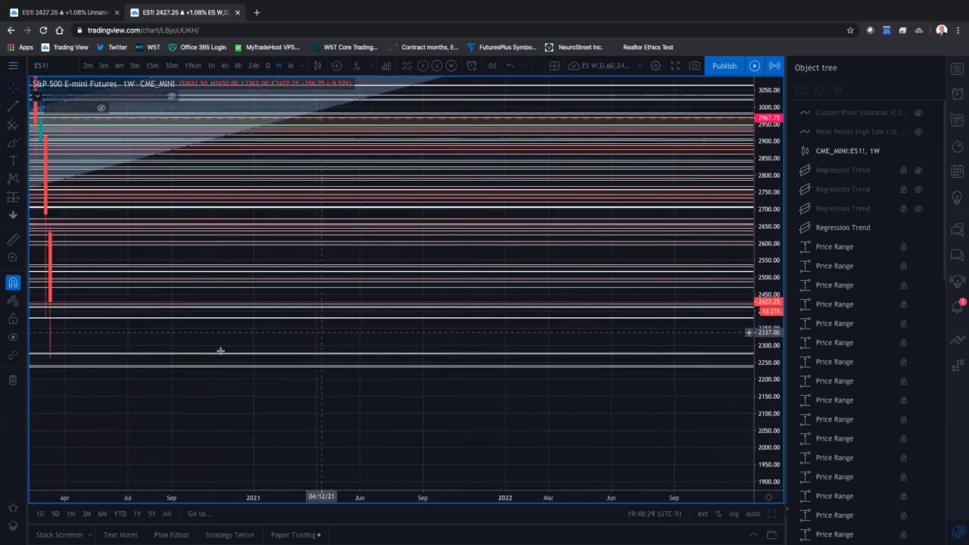
{"action": "scroll", "coordinate": [528, 340], "scroll_direction": "down", "scroll_amount": 3}
{"action": "scroll", "coordinate": [189, 372], "scroll_direction": "up", "scroll_amount": 3}
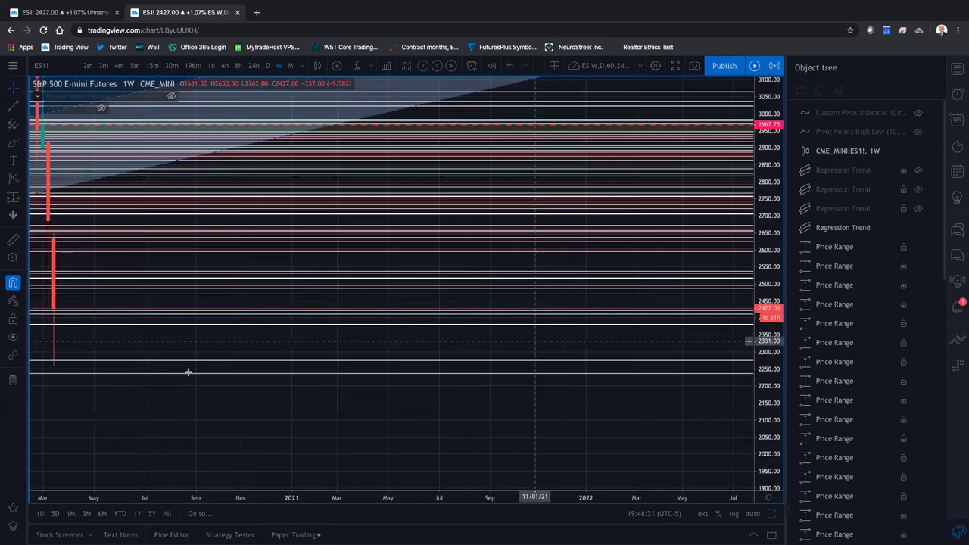
{"action": "scroll", "coordinate": [188, 371], "scroll_direction": "up", "scroll_amount": 2}
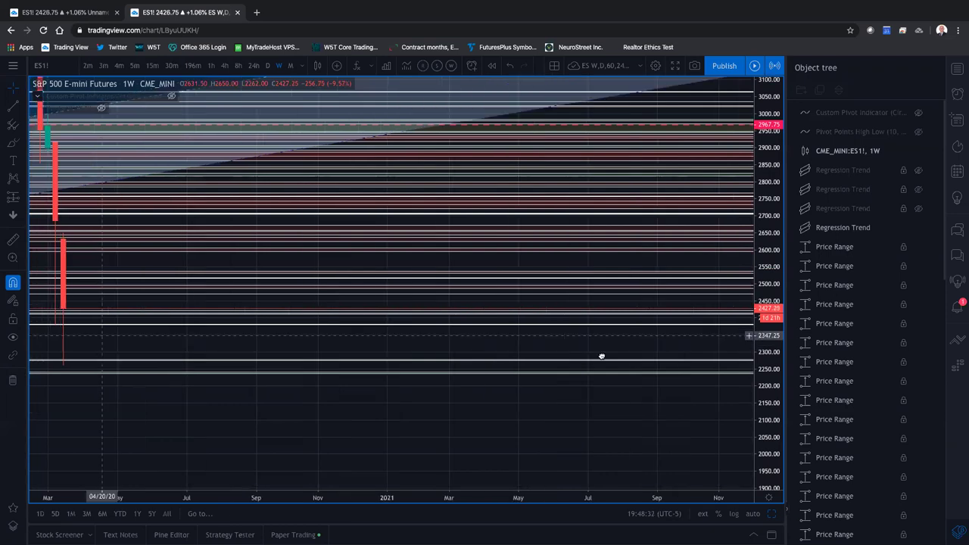
{"action": "scroll", "coordinate": [594, 353], "scroll_direction": "down", "scroll_amount": 3}
{"action": "scroll", "coordinate": [592, 353], "scroll_direction": "up", "scroll_amount": 2}
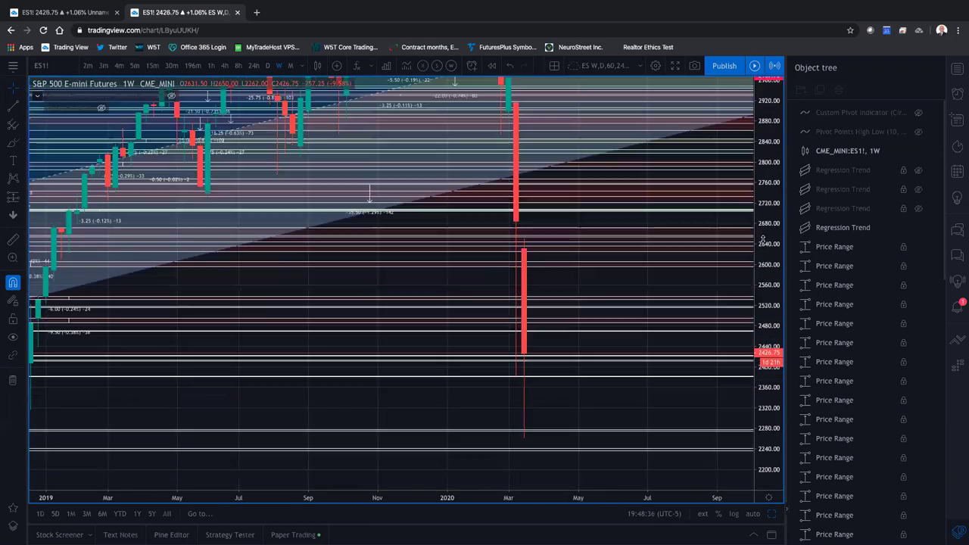
{"action": "double_click", "coordinate": [763, 239]}
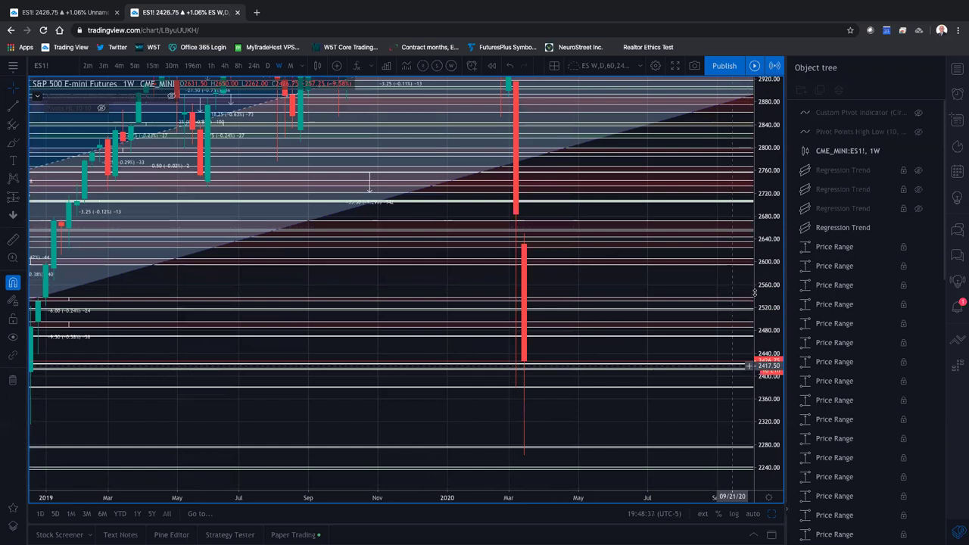
{"action": "scroll", "coordinate": [676, 297], "scroll_direction": "up", "scroll_amount": 2}
{"action": "left_click_drag", "start_coordinate": [677, 297], "coordinate": [410, 476]}
- Restore the four-chart layout and make the daily chart with the blue price range bands active
{"action": "mouse_move", "coordinate": [409, 468]}
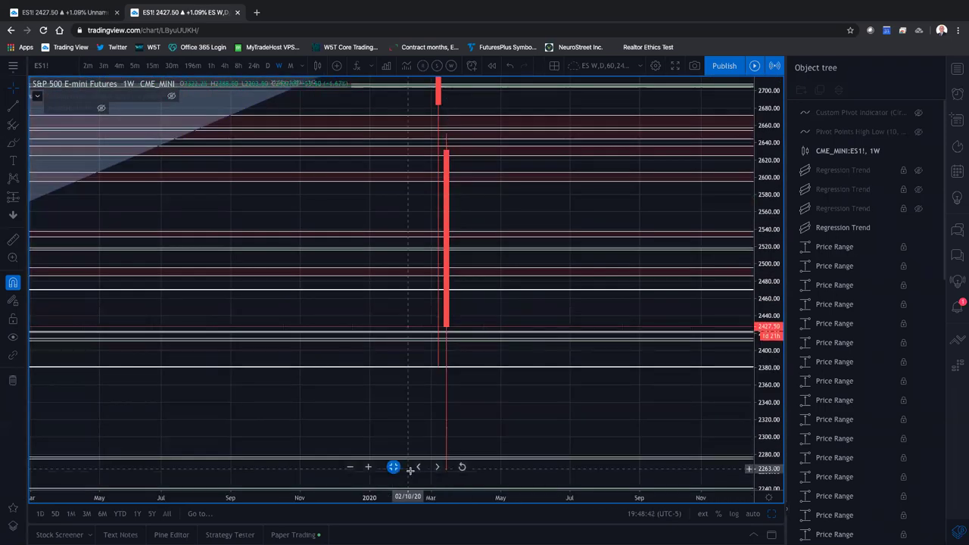
{"action": "left_click", "coordinate": [393, 466]}
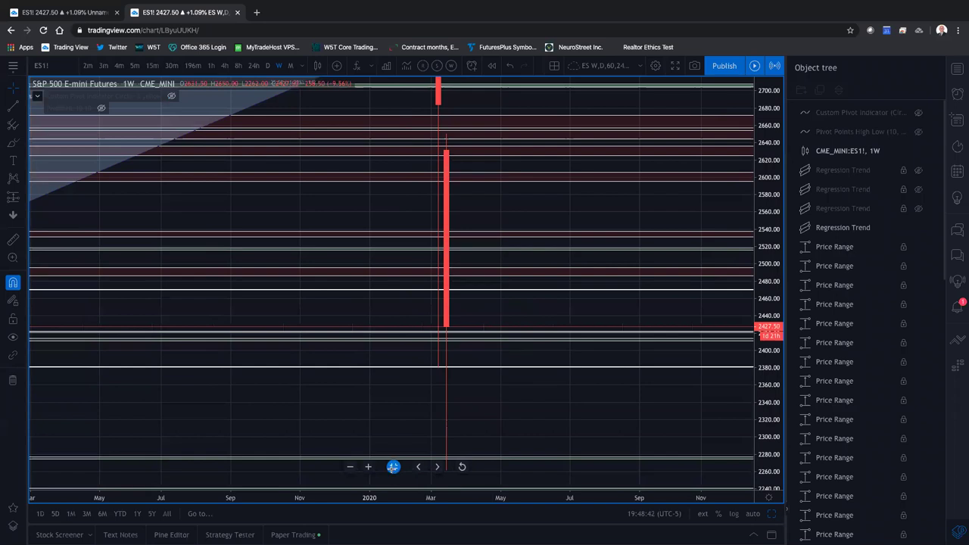
{"action": "left_click", "coordinate": [277, 357]}
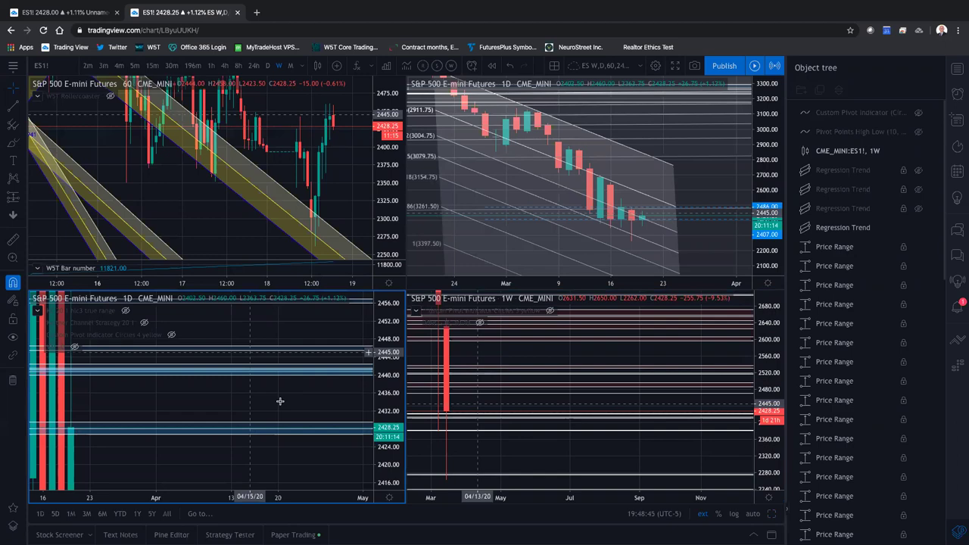
- Examine the daily chart's price range band between about 2426 and 2430 at the March 19, 2020 candle
{"action": "left_click_drag", "start_coordinate": [385, 396], "coordinate": [385, 390]}
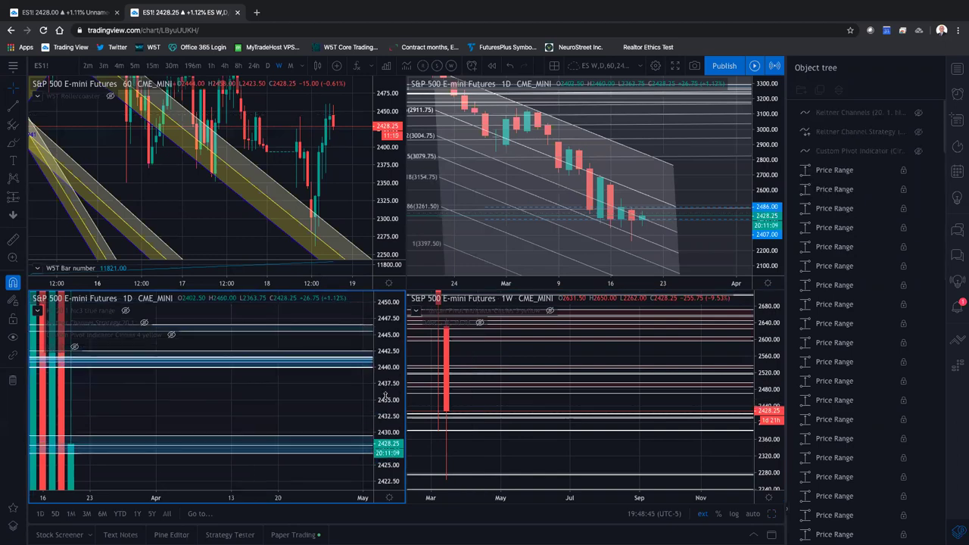
{"action": "left_click_drag", "start_coordinate": [292, 367], "coordinate": [279, 361]}
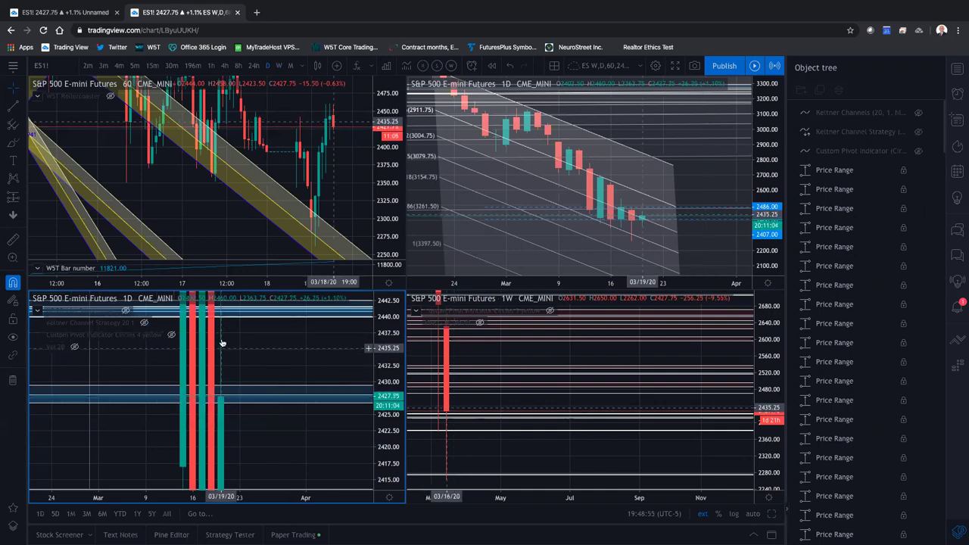
{"action": "left_click", "coordinate": [221, 404]}
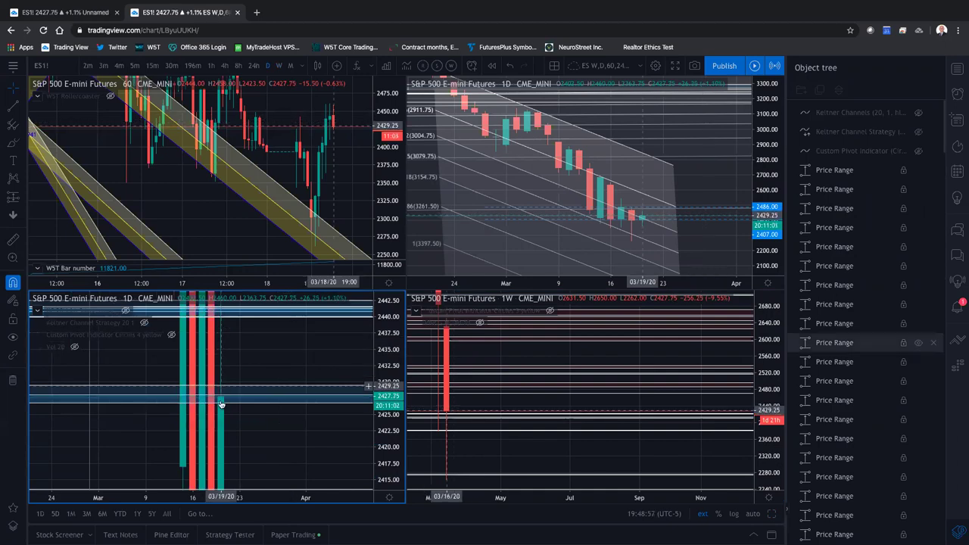
{"action": "left_click", "coordinate": [221, 404]}
{"action": "left_click", "coordinate": [221, 404]}
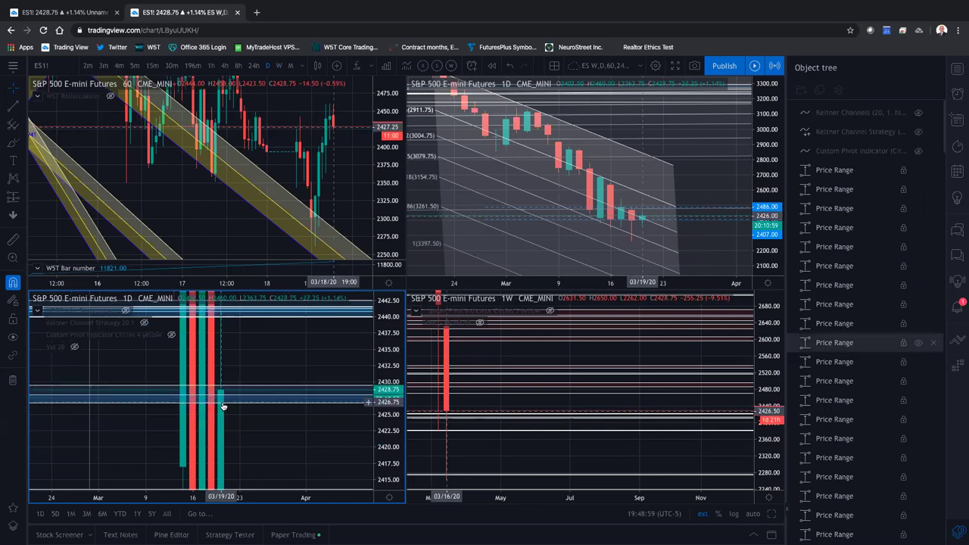
{"action": "left_click", "coordinate": [771, 416]}
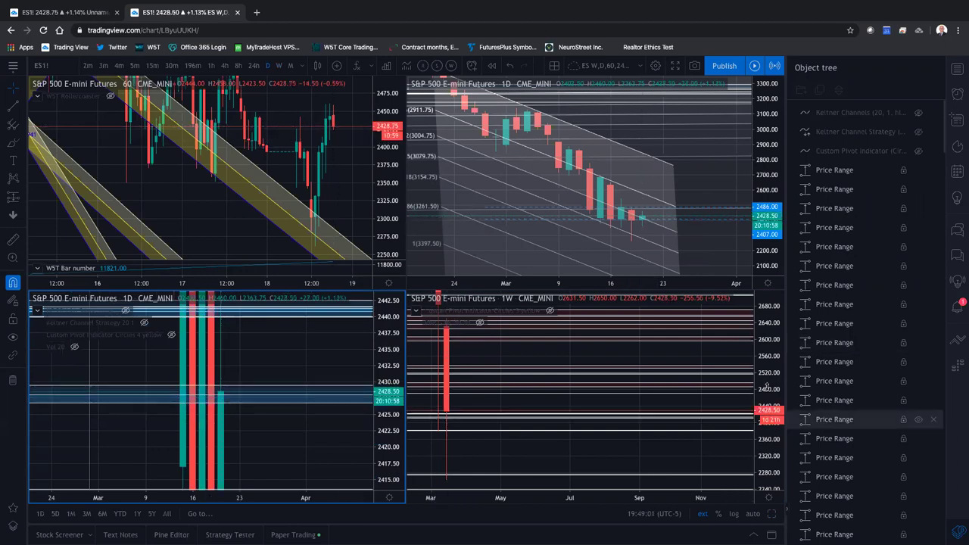
- Examine the weekly chart's price range levels between about 2380 and 2490, selecting the range from 2421 to 2422
{"action": "left_click", "coordinate": [767, 387]}
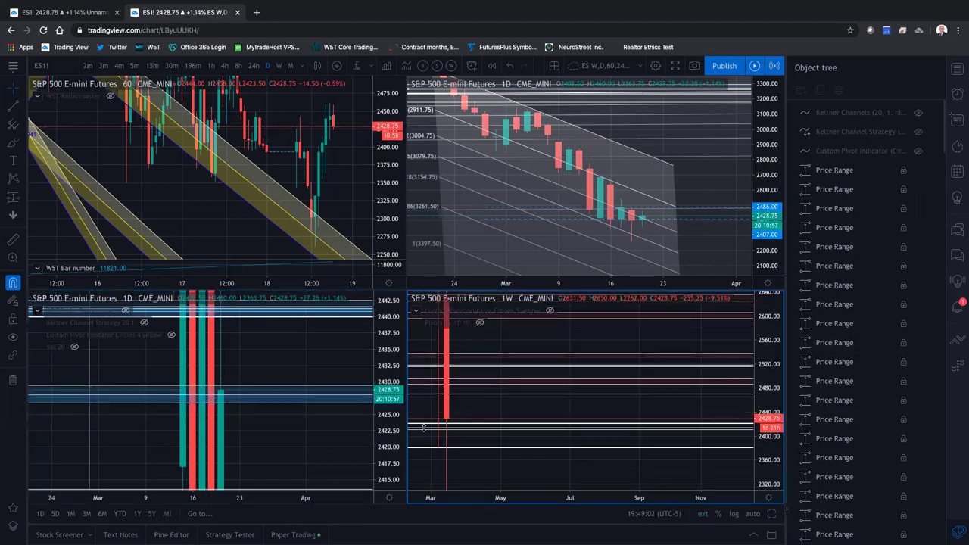
{"action": "left_click", "coordinate": [484, 429]}
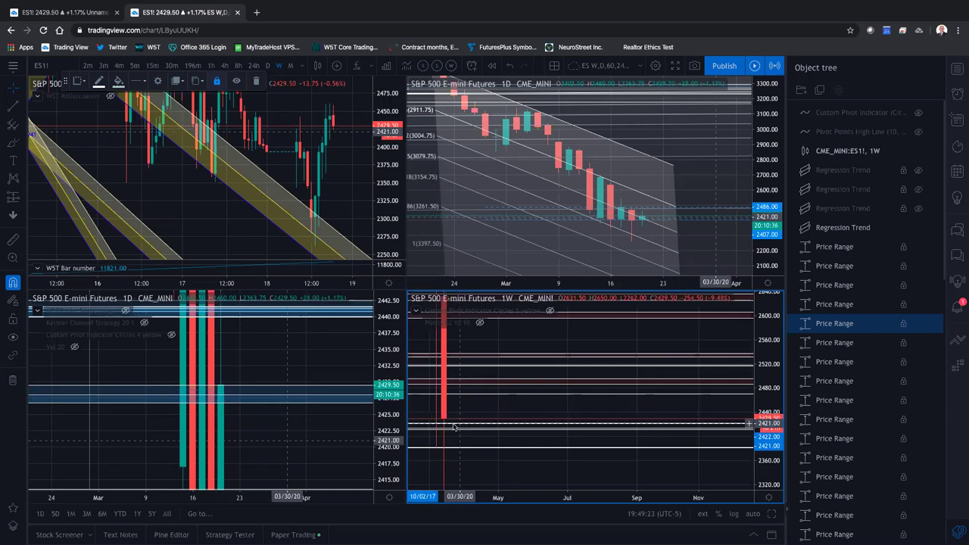
{"action": "left_click_drag", "start_coordinate": [768, 402], "coordinate": [767, 344]}
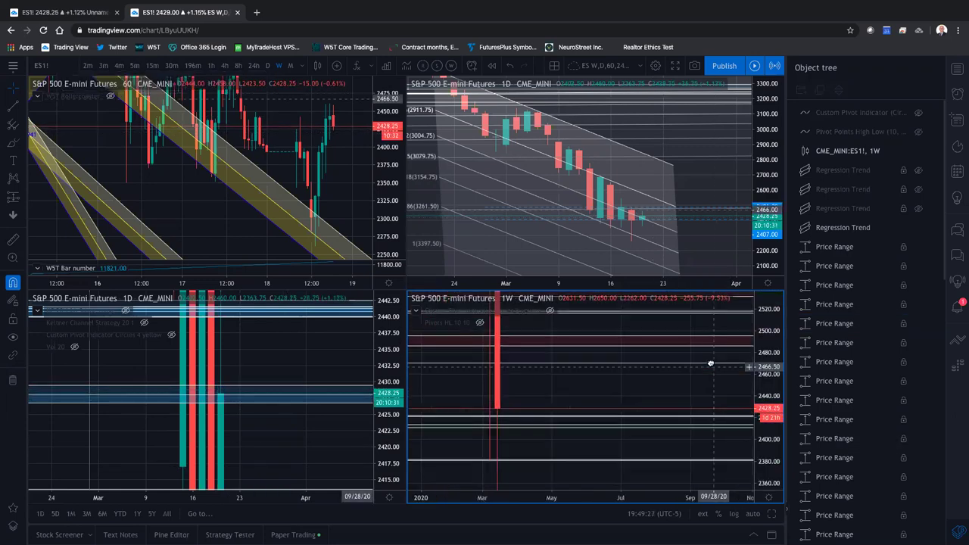
{"action": "left_click_drag", "start_coordinate": [766, 381], "coordinate": [767, 353]}
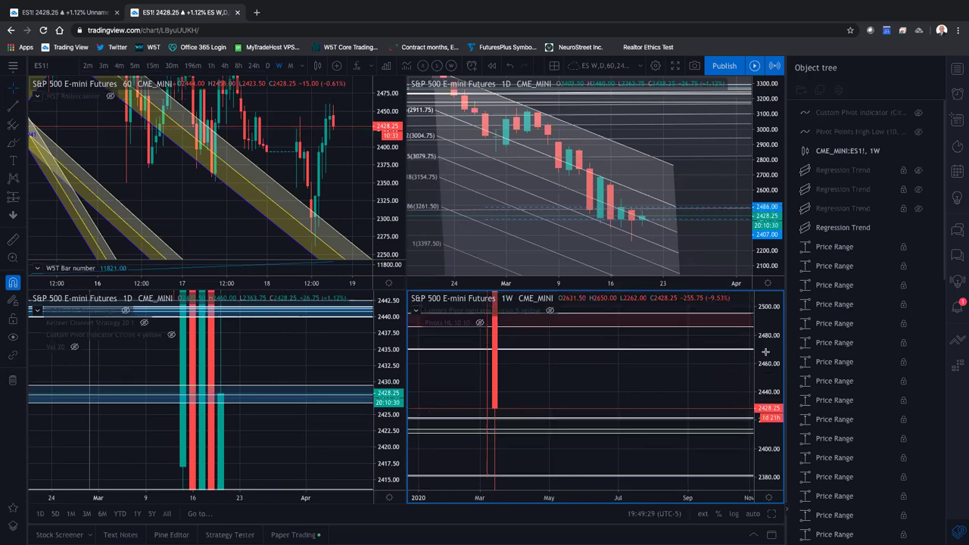
{"action": "left_click", "coordinate": [511, 426]}
{"action": "left_click", "coordinate": [496, 426]}
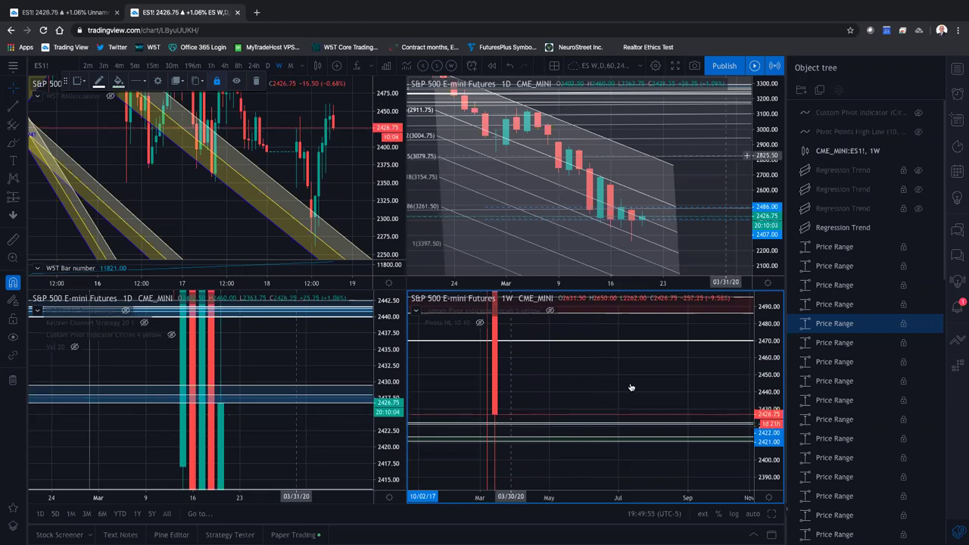
- Hide both Fib Channel drawings on the daily chart that has the 2486 and 2407 horizontal rays
{"action": "left_click", "coordinate": [763, 250]}
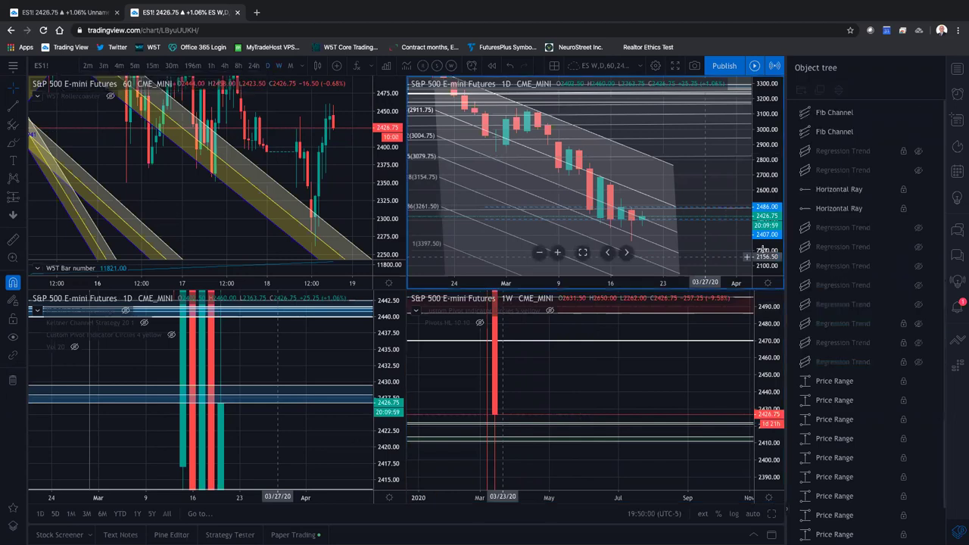
{"action": "left_click", "coordinate": [917, 112]}
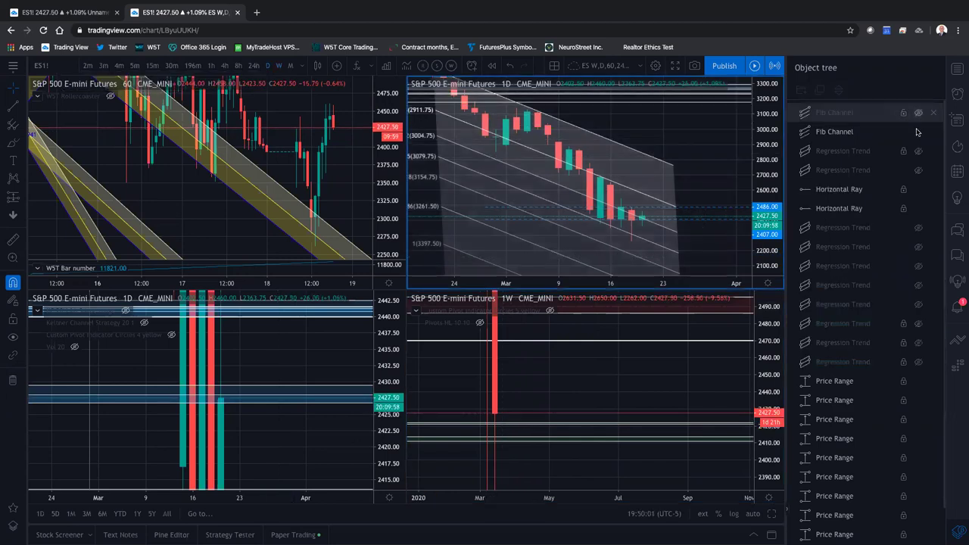
{"action": "left_click", "coordinate": [919, 132]}
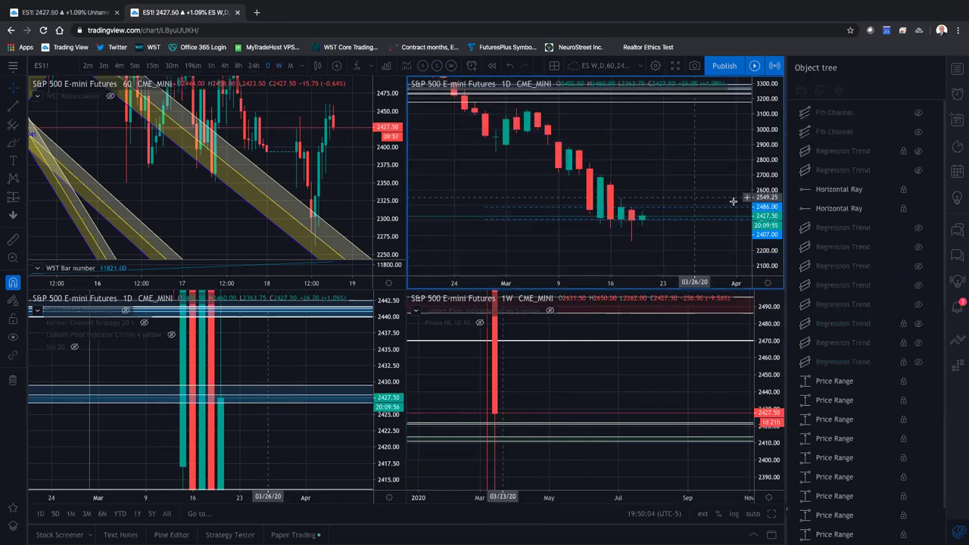
- Review the decluttered daily chart's March 2020 decline, switch that chart to the 4-hour interval and reset its view
{"action": "scroll", "coordinate": [676, 178], "scroll_direction": "down", "scroll_amount": 1}
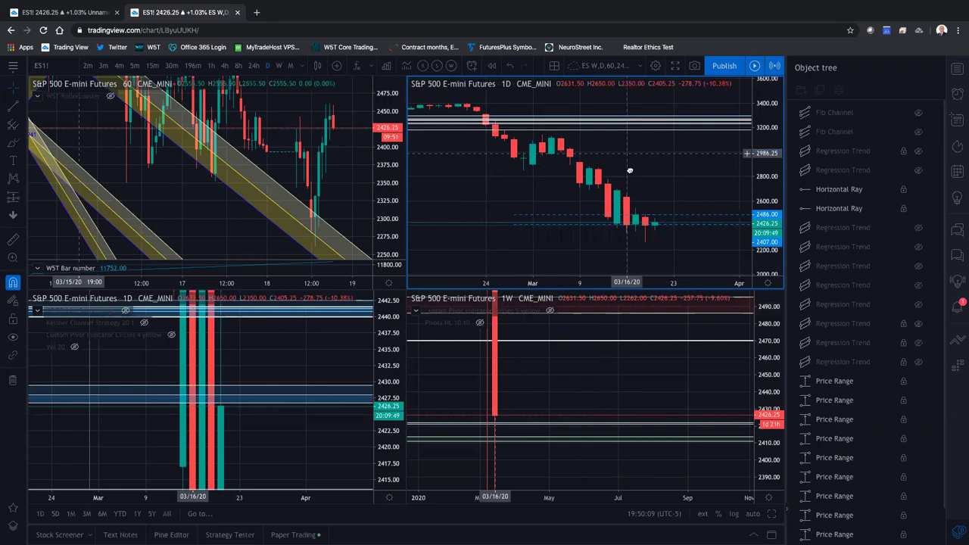
{"action": "scroll", "coordinate": [631, 178], "scroll_direction": "right", "scroll_amount": 5}
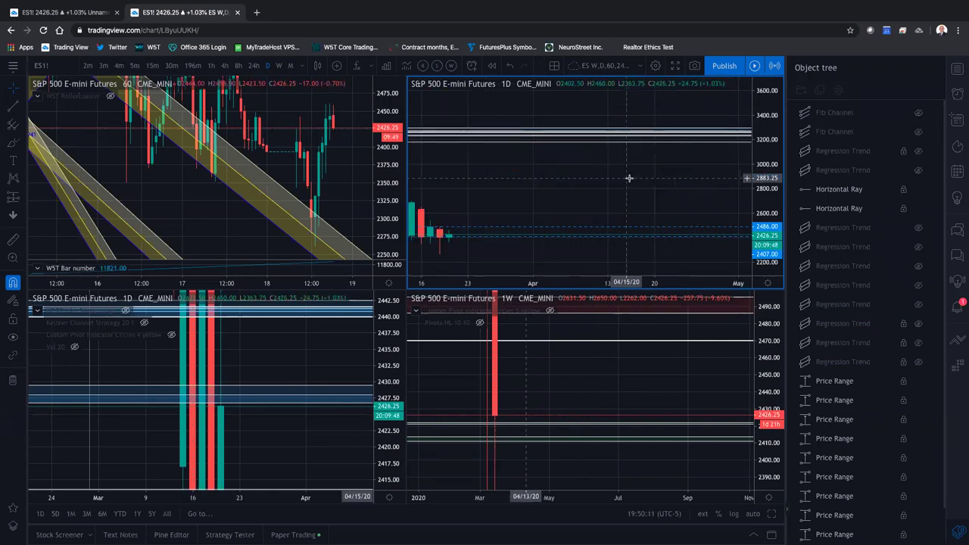
{"action": "scroll", "coordinate": [681, 204], "scroll_direction": "left", "scroll_amount": 3}
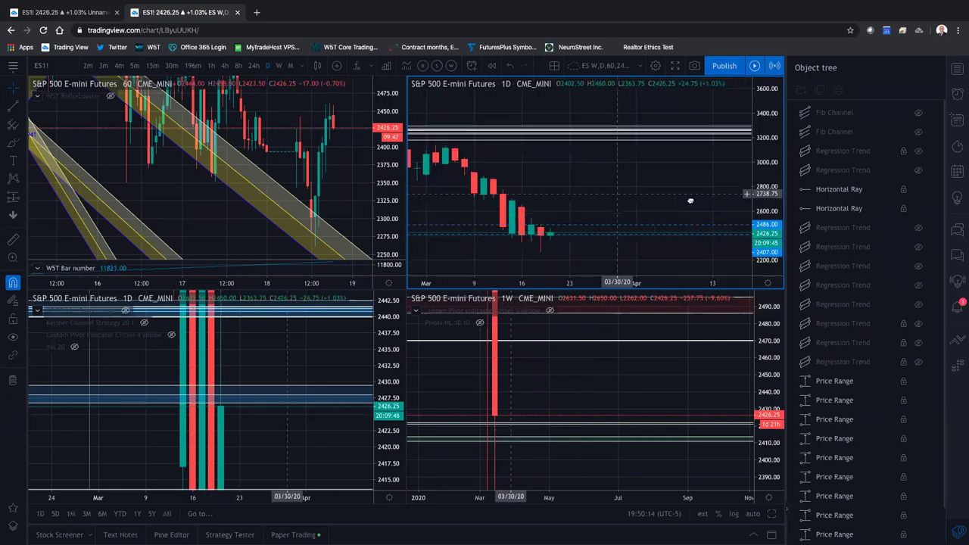
{"action": "scroll", "coordinate": [737, 193], "scroll_direction": "left", "scroll_amount": 2}
{"action": "scroll", "coordinate": [762, 203], "scroll_direction": "left", "scroll_amount": 2}
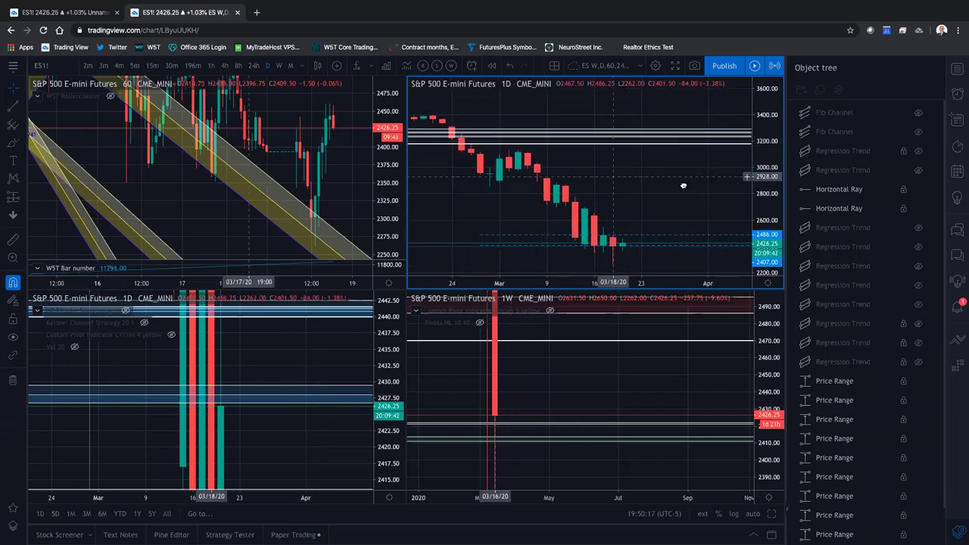
{"action": "scroll", "coordinate": [701, 185], "scroll_direction": "left", "scroll_amount": 2}
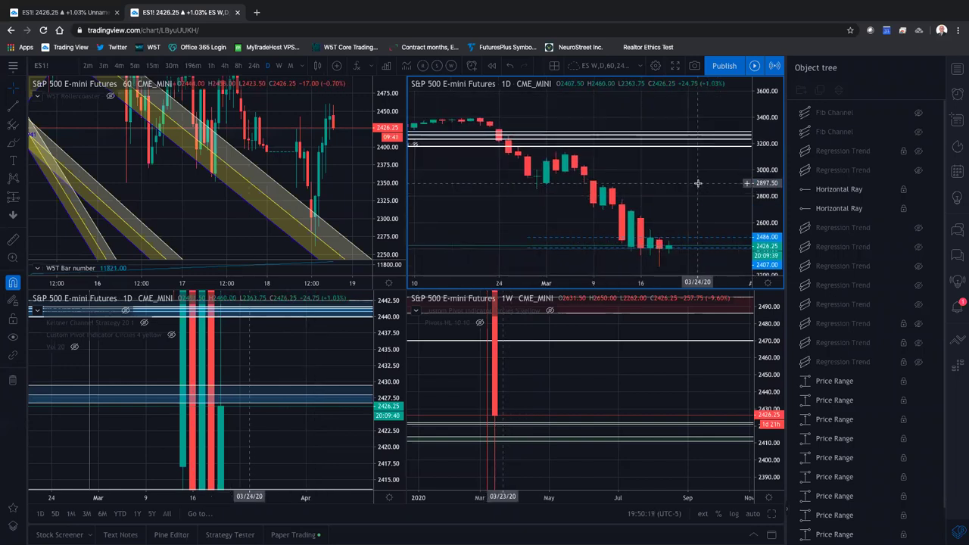
{"action": "left_click", "coordinate": [222, 67]}
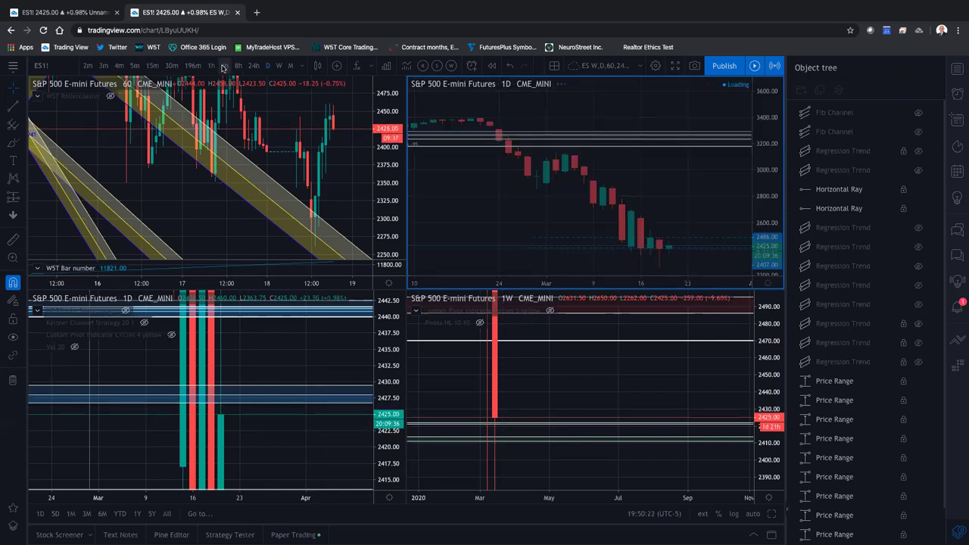
{"action": "left_click_drag", "start_coordinate": [486, 194], "coordinate": [547, 129]}
{"action": "key", "text": "alt+r"}
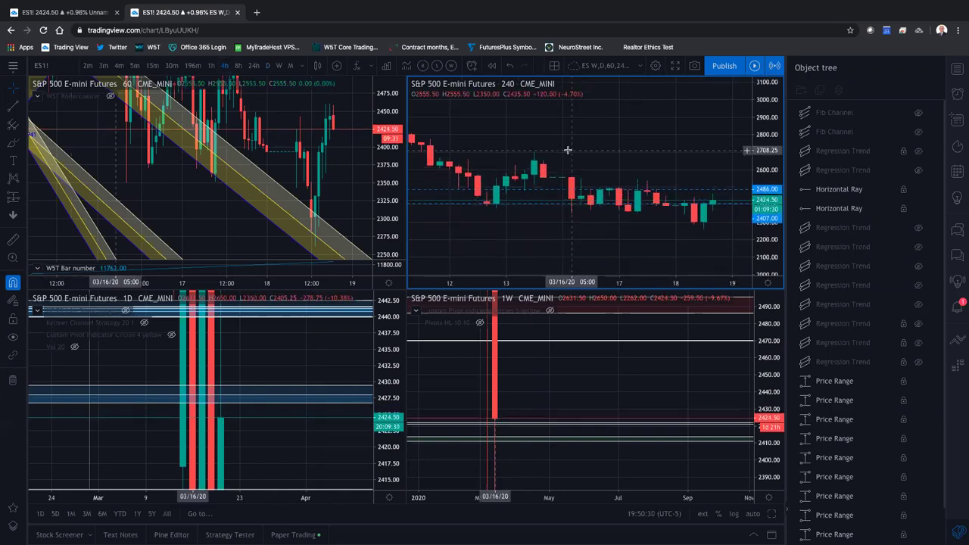
- Examine the 4-hour chart's decline through February and March 2020 relative to the horizontal rays at 2486 and 2407
{"action": "scroll", "coordinate": [571, 150], "scroll_direction": "up", "scroll_amount": 2}
{"action": "scroll", "coordinate": [574, 150], "scroll_direction": "down", "scroll_amount": 3}
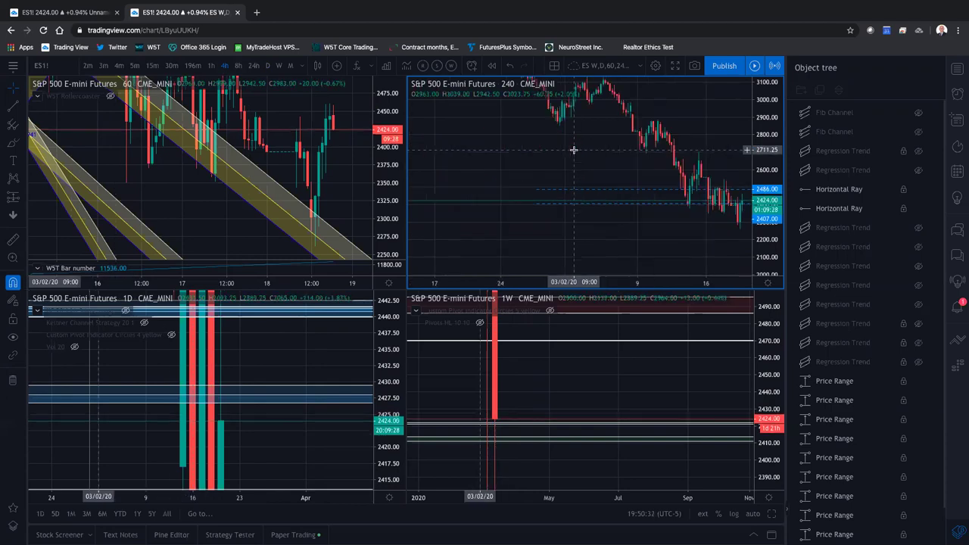
{"action": "scroll", "coordinate": [571, 149], "scroll_direction": "down", "scroll_amount": 2}
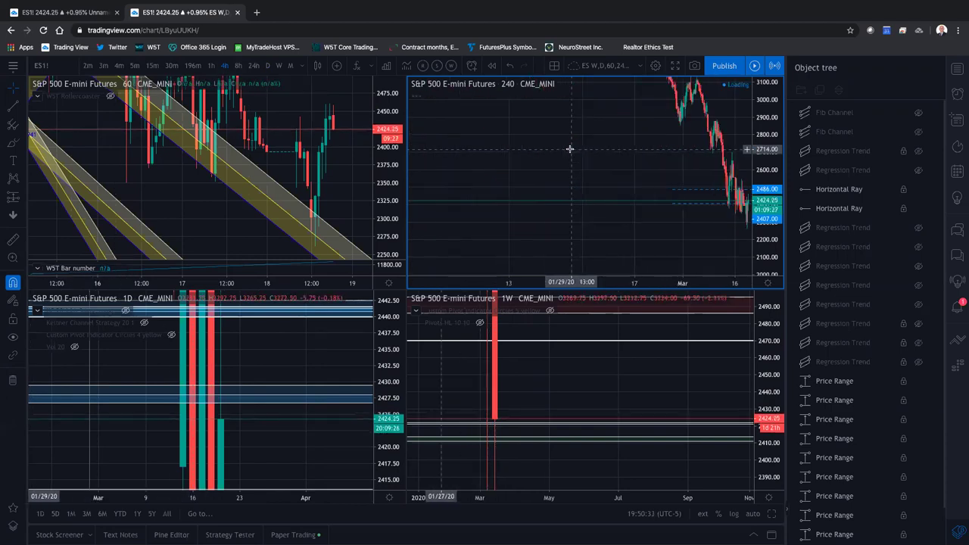
{"action": "scroll", "coordinate": [570, 149], "scroll_direction": "down", "scroll_amount": 1}
{"action": "scroll", "coordinate": [569, 149], "scroll_direction": "down", "scroll_amount": 1}
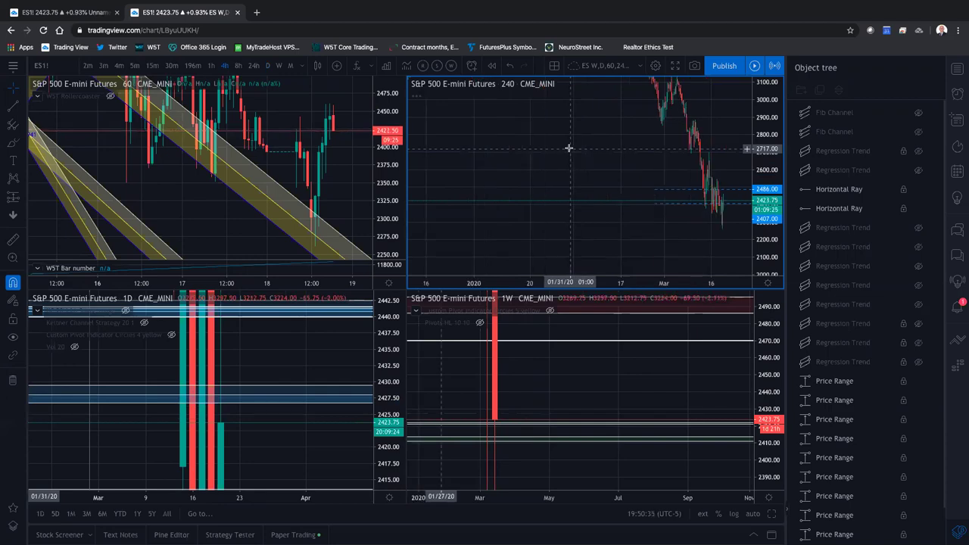
{"action": "scroll", "coordinate": [568, 149], "scroll_direction": "up", "scroll_amount": 2}
{"action": "scroll", "coordinate": [568, 149], "scroll_direction": "up", "scroll_amount": 2}
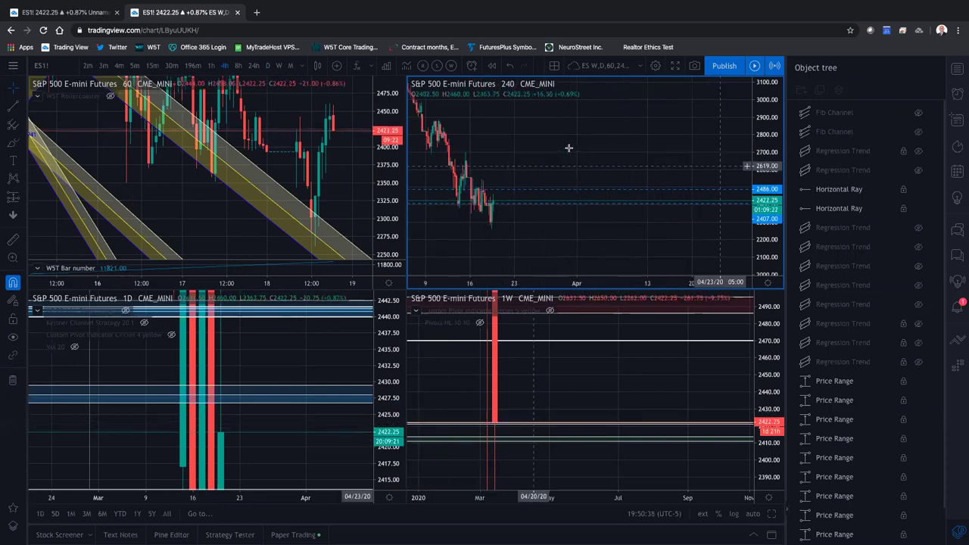
{"action": "scroll", "coordinate": [692, 230], "scroll_direction": "left", "scroll_amount": 3}
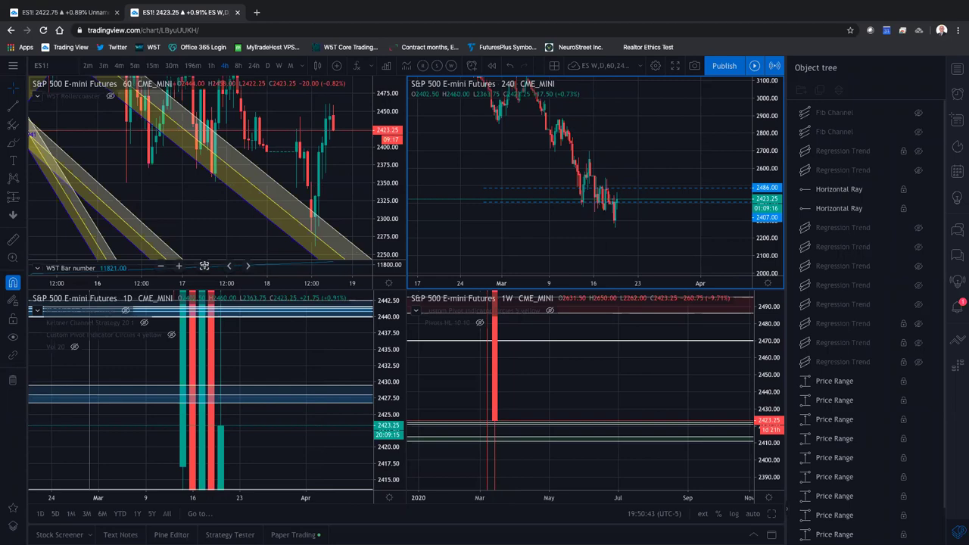
- Maximize the 60-minute chart to inspect its regression trend bands, and restore the four-chart layout
{"action": "left_click", "coordinate": [204, 265]}
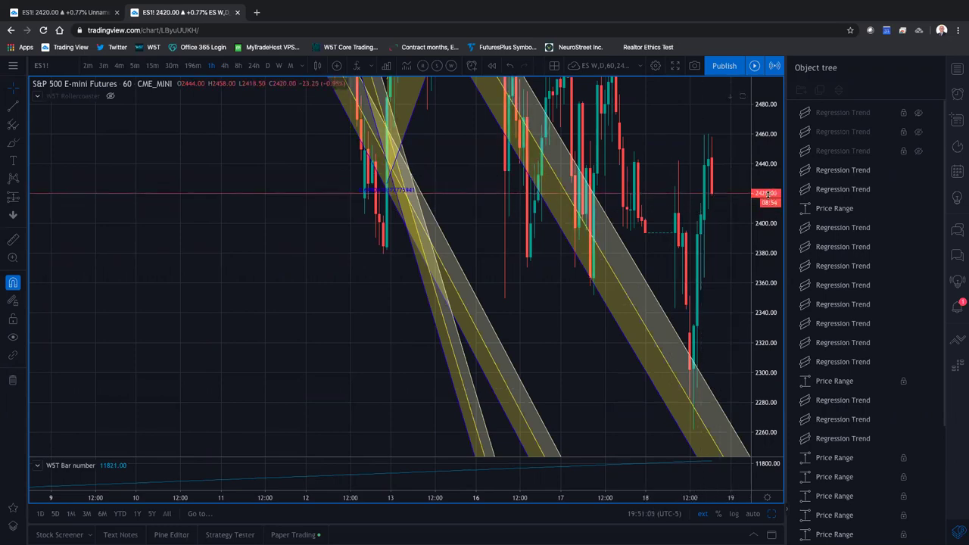
{"action": "mouse_move", "coordinate": [391, 480]}
{"action": "key", "text": "alt+Return"}
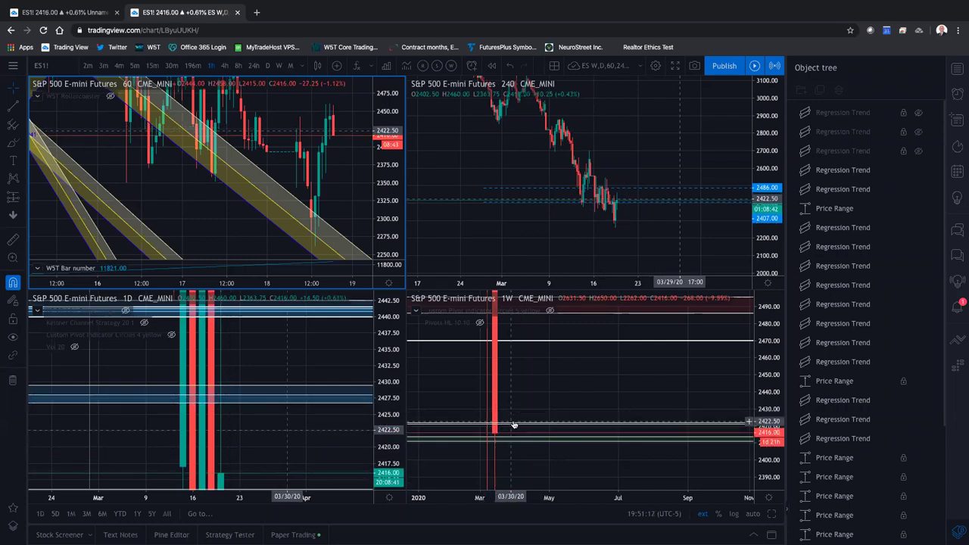
- Compare the weekly chart's levels between about 2380 and 2422 with the daily chart's blue price range bands below 2430
{"action": "mouse_move", "coordinate": [506, 428]}
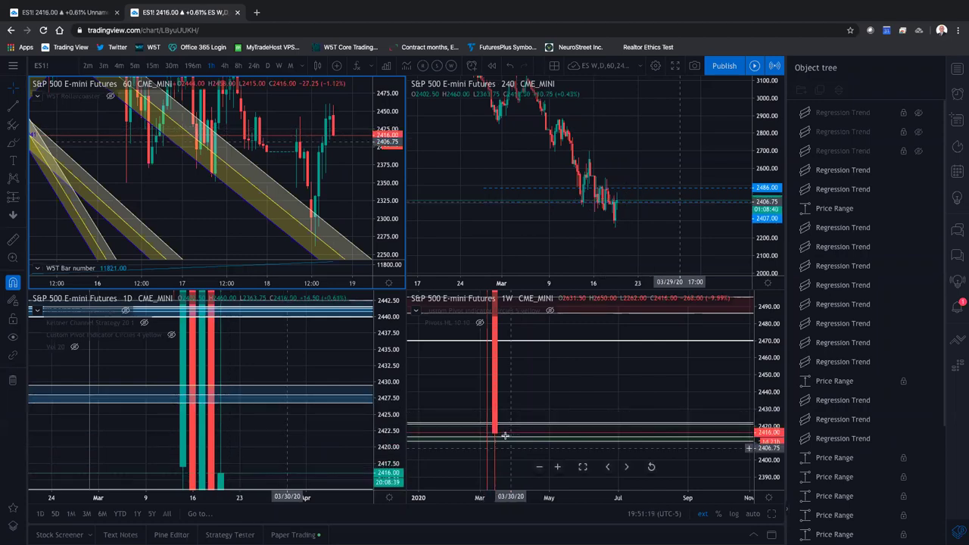
{"action": "left_click", "coordinate": [572, 387]}
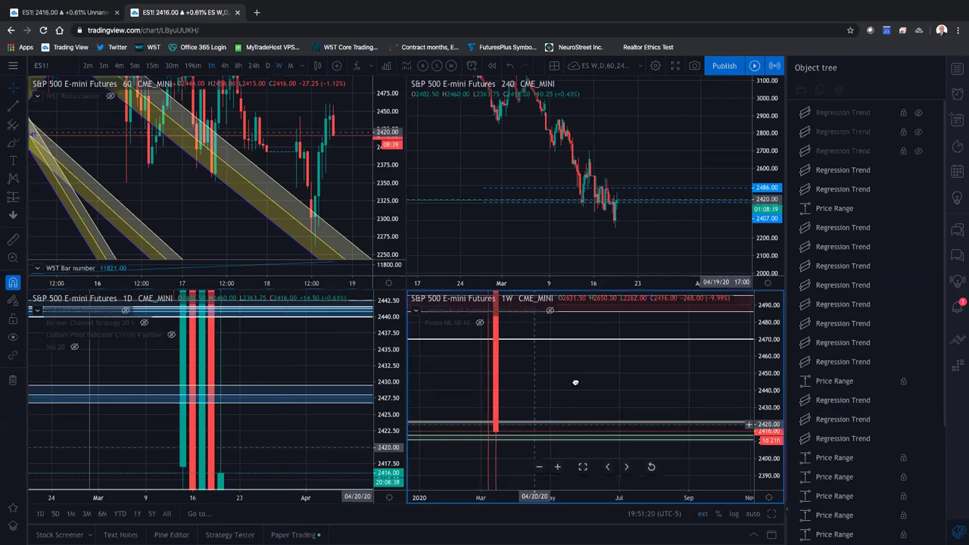
{"action": "left_click_drag", "start_coordinate": [574, 383], "coordinate": [565, 399]}
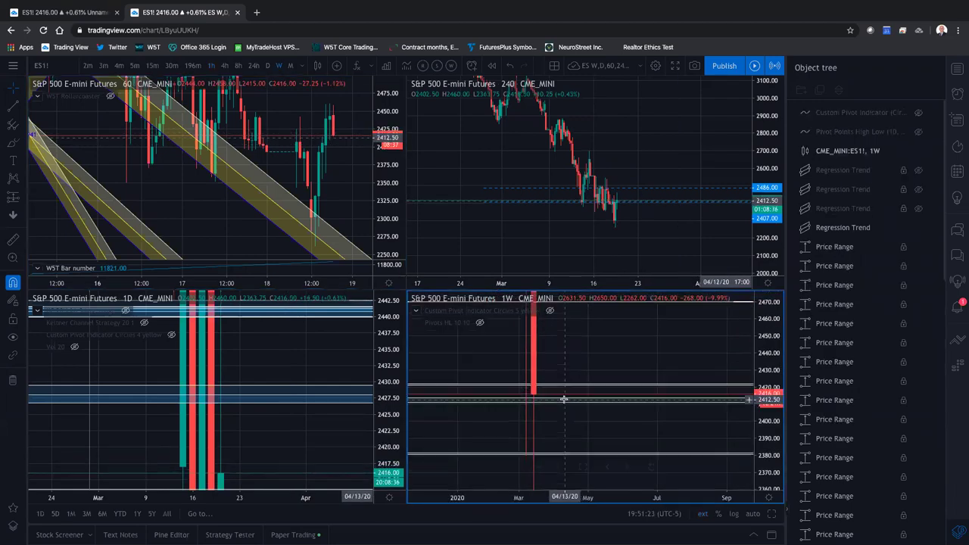
{"action": "mouse_move", "coordinate": [636, 428]}
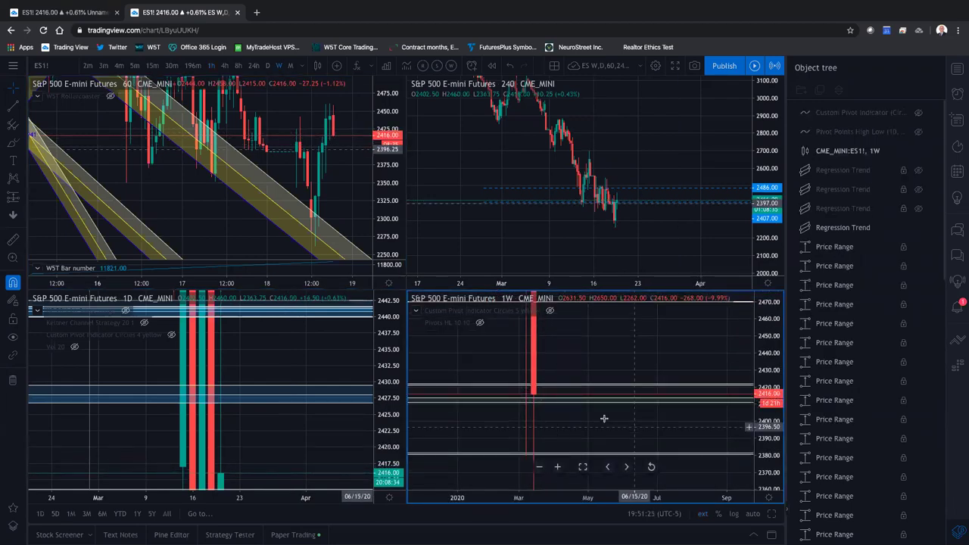
{"action": "scroll", "coordinate": [568, 442], "scroll_direction": "left", "scroll_amount": 2}
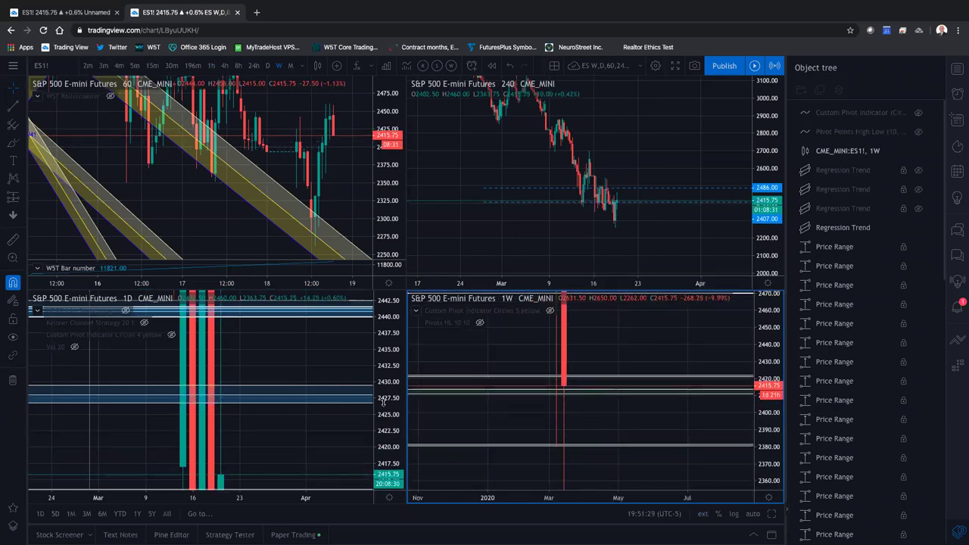
{"action": "left_click_drag", "start_coordinate": [382, 409], "coordinate": [382, 410]}
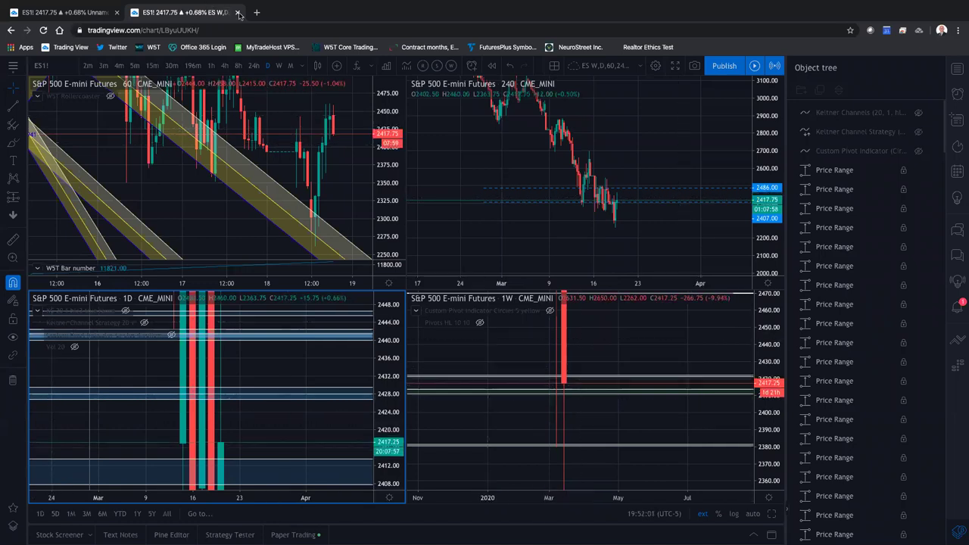
- Close the browser tab with the four-chart layout, leaving the site without saving its changes
{"action": "left_click", "coordinate": [238, 13]}
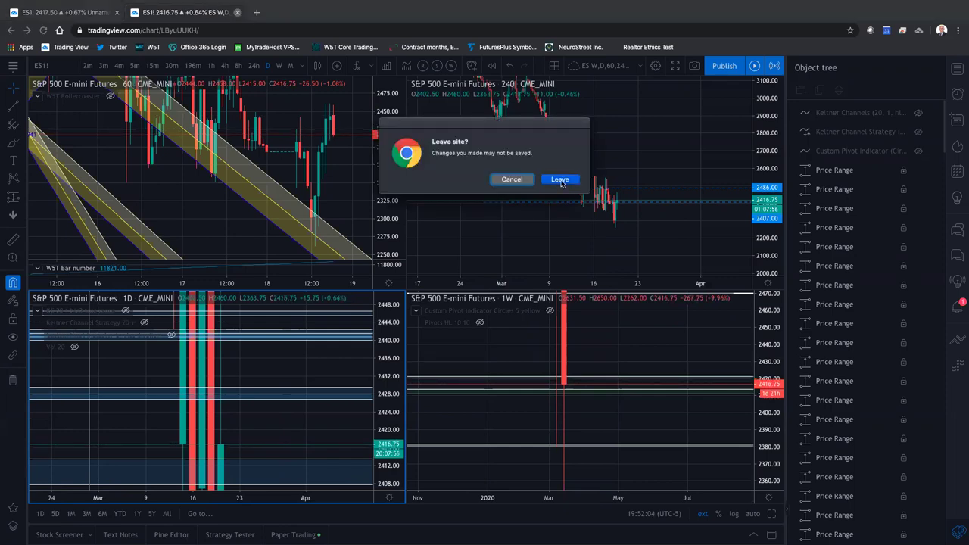
{"action": "left_click", "coordinate": [560, 180]}
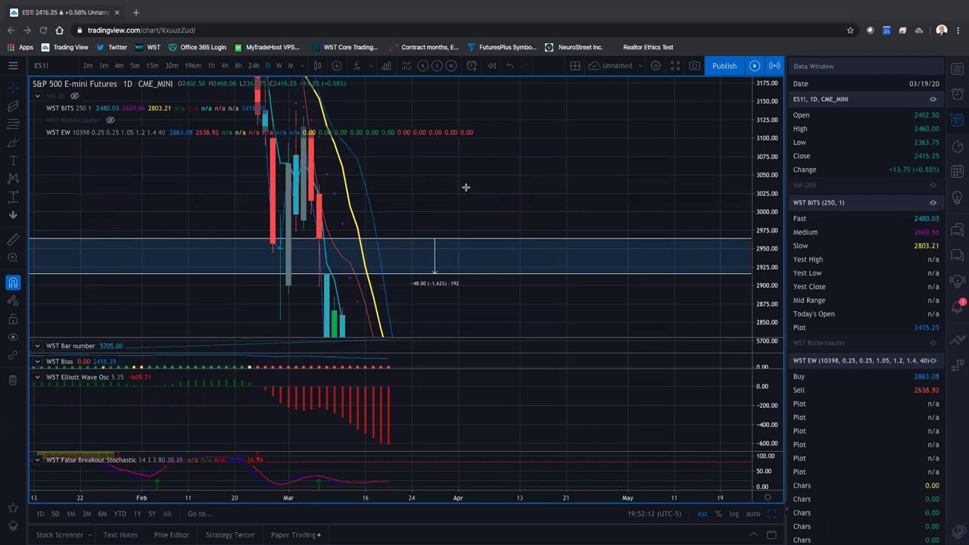
- Switch the remaining S&P 500 E-mini chart to the 1-hour interval and bring its March 5 to 18 candles into view
{"action": "left_click", "coordinate": [212, 67]}
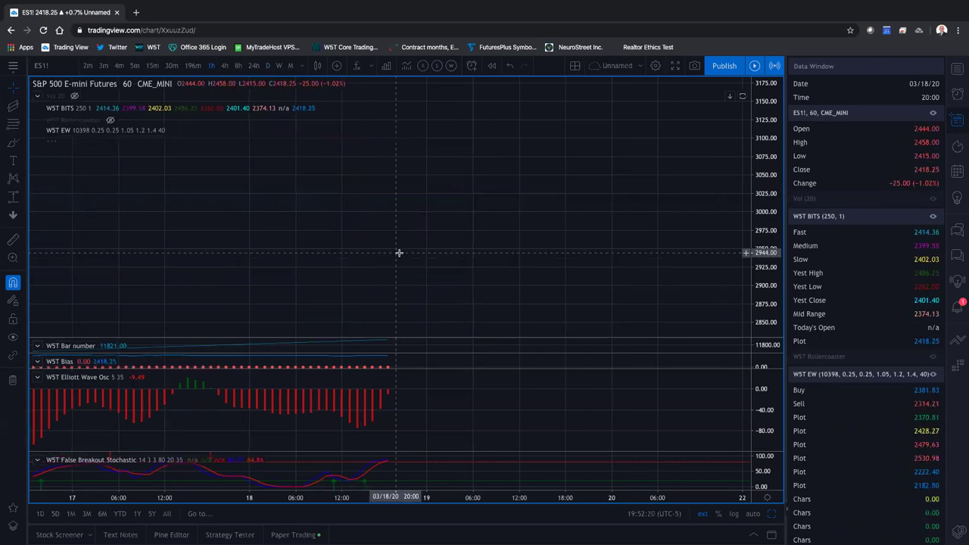
{"action": "scroll", "coordinate": [399, 252], "scroll_direction": "down", "scroll_amount": 1}
{"action": "scroll", "coordinate": [399, 253], "scroll_direction": "down", "scroll_amount": 2}
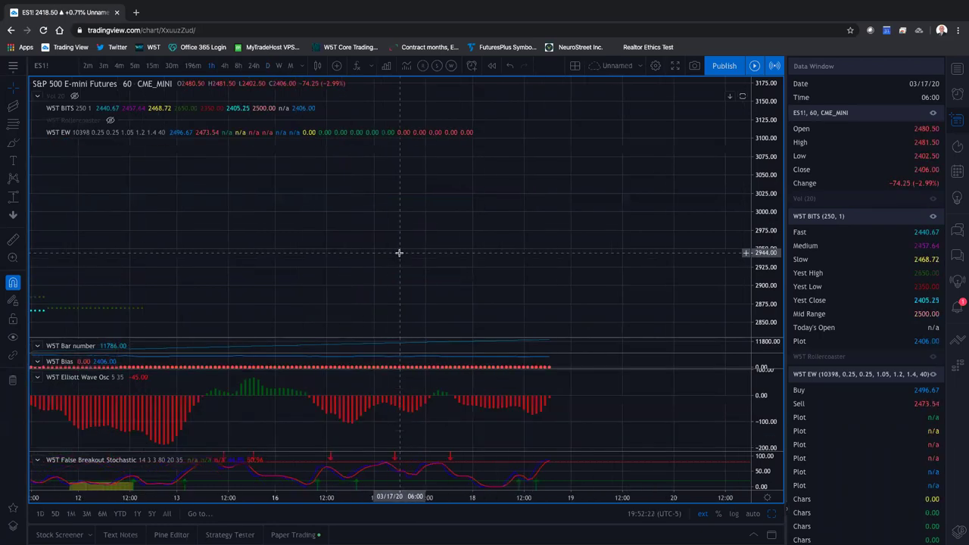
{"action": "scroll", "coordinate": [400, 252], "scroll_direction": "down", "scroll_amount": 1}
{"action": "scroll", "coordinate": [690, 173], "scroll_direction": "down", "scroll_amount": 2}
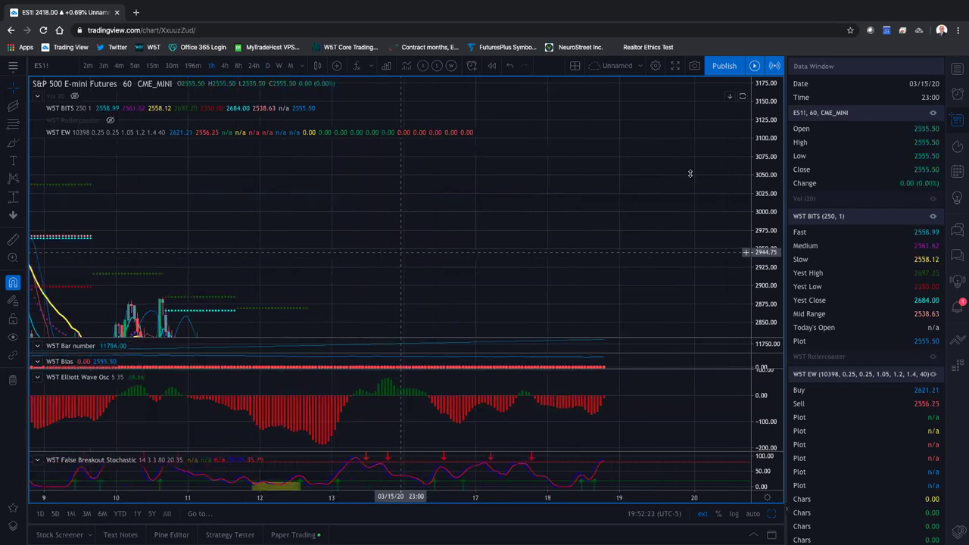
{"action": "scroll", "coordinate": [765, 183], "scroll_direction": "down", "scroll_amount": 1}
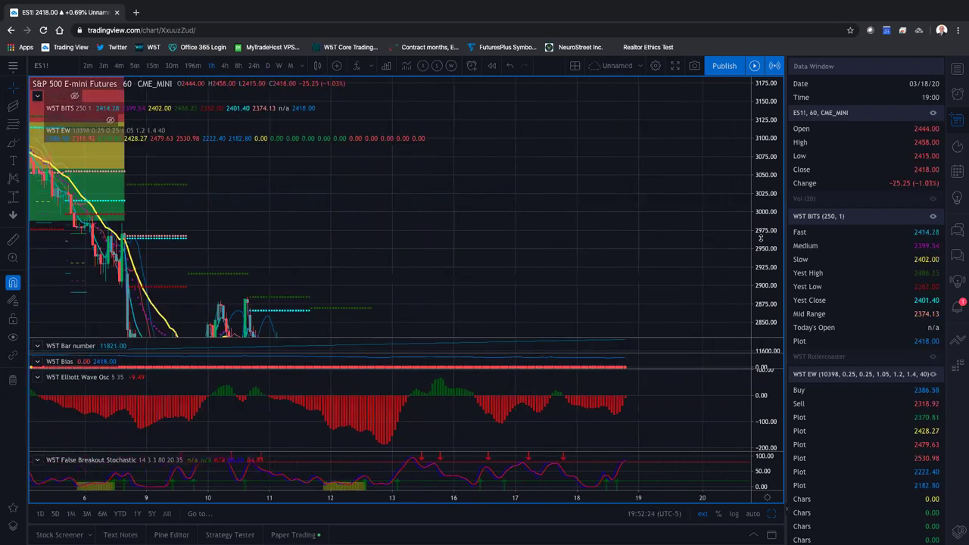
{"action": "scroll", "coordinate": [761, 238], "scroll_direction": "down", "scroll_amount": 2}
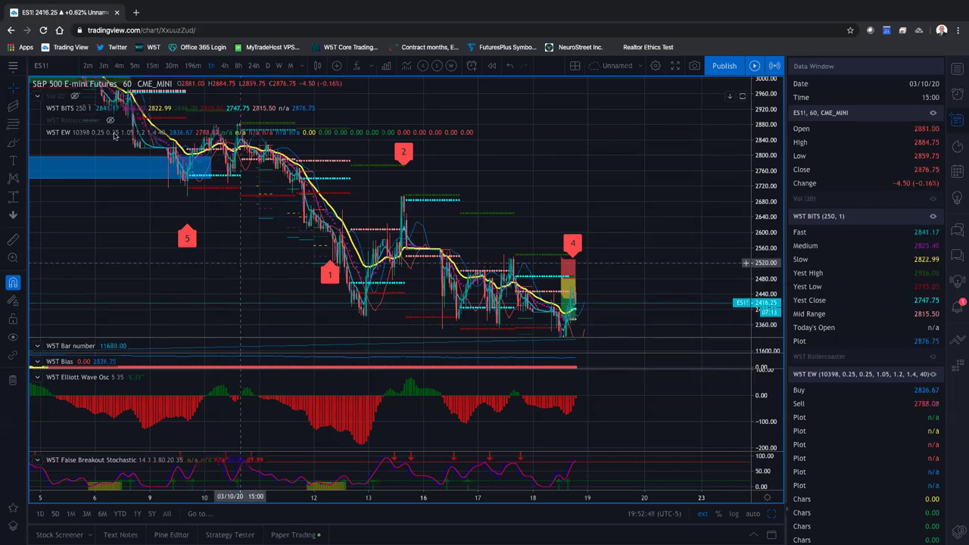
- Set the W5T EW indicator's Start On Bar Number to 11680
{"action": "mouse_move", "coordinate": [176, 133]}
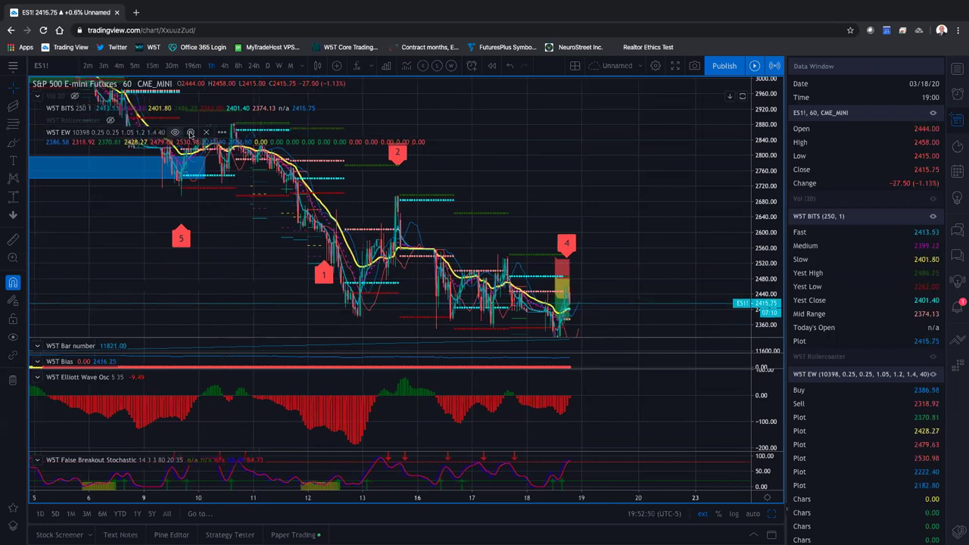
{"action": "left_click", "coordinate": [191, 133]}
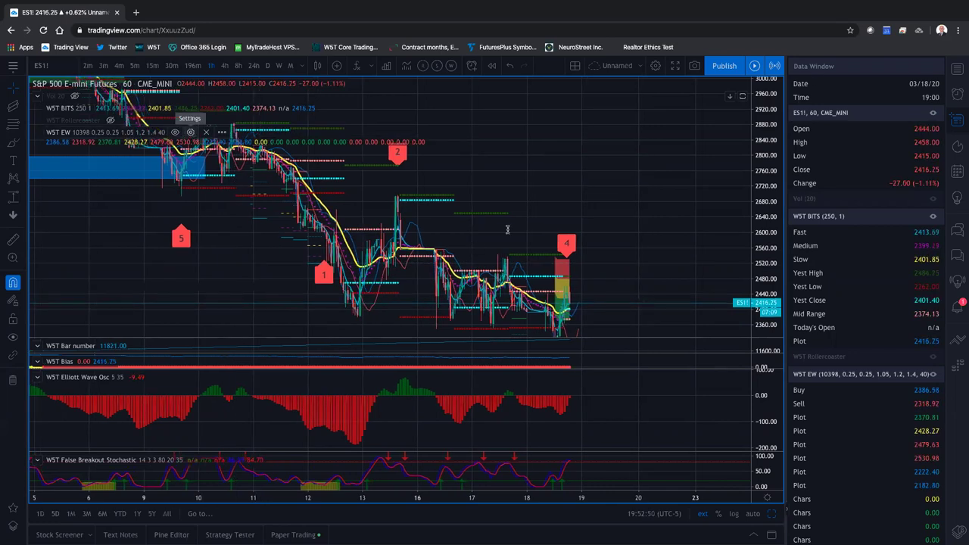
{"action": "key", "text": "Tab"}
{"action": "type", "text": "1"}
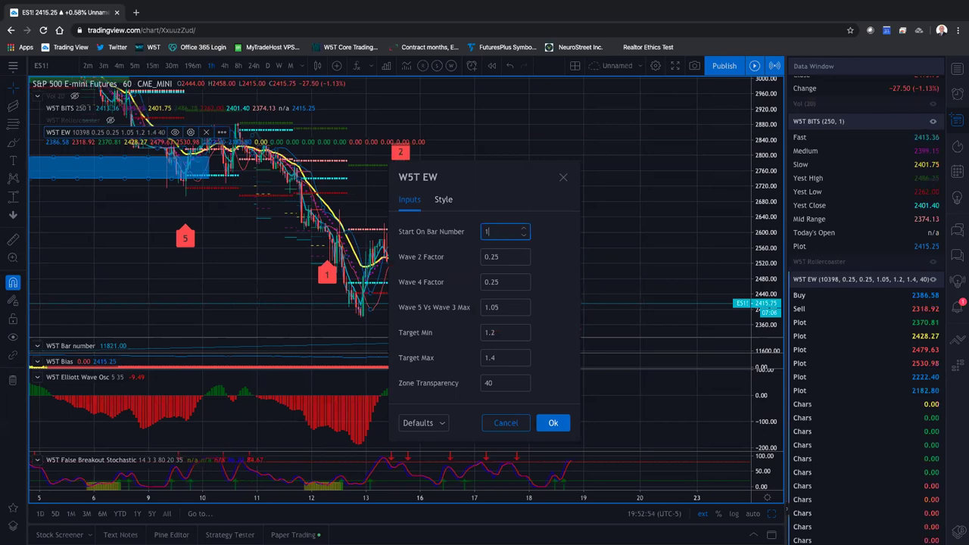
{"action": "type", "text": "1680"}
{"action": "left_click", "coordinate": [557, 423]}
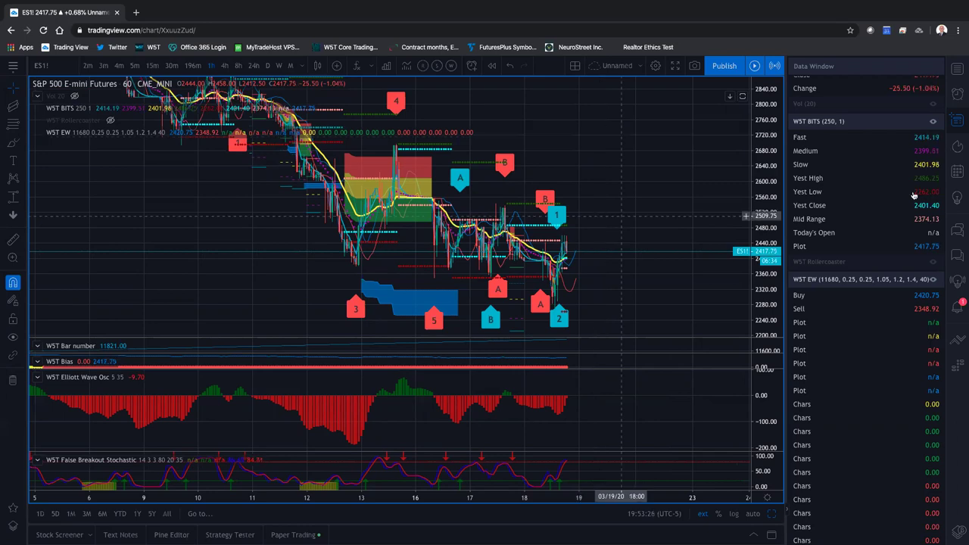
- Replace the Data Window with the June Contracts Futures watchlist
{"action": "scroll", "coordinate": [941, 79], "scroll_direction": "up", "scroll_amount": 2}
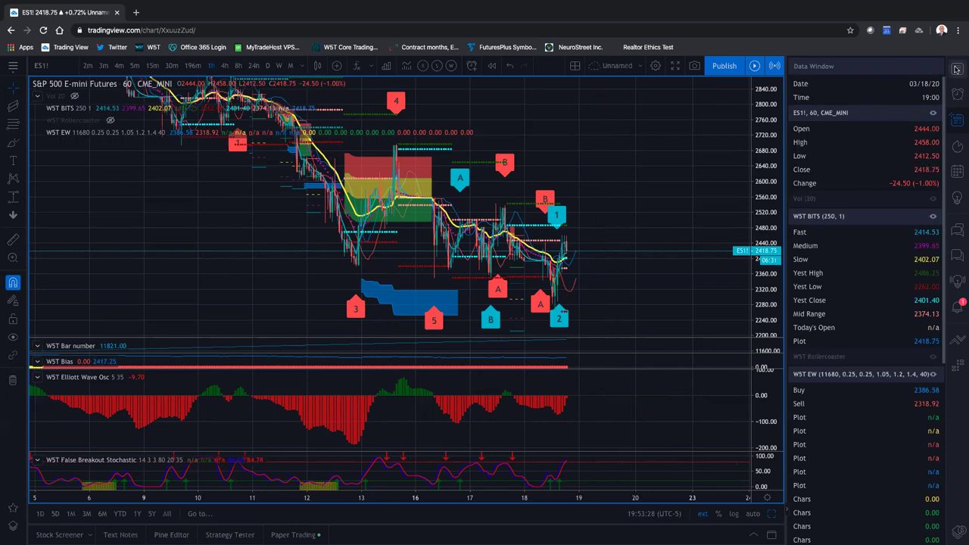
{"action": "left_click", "coordinate": [956, 69]}
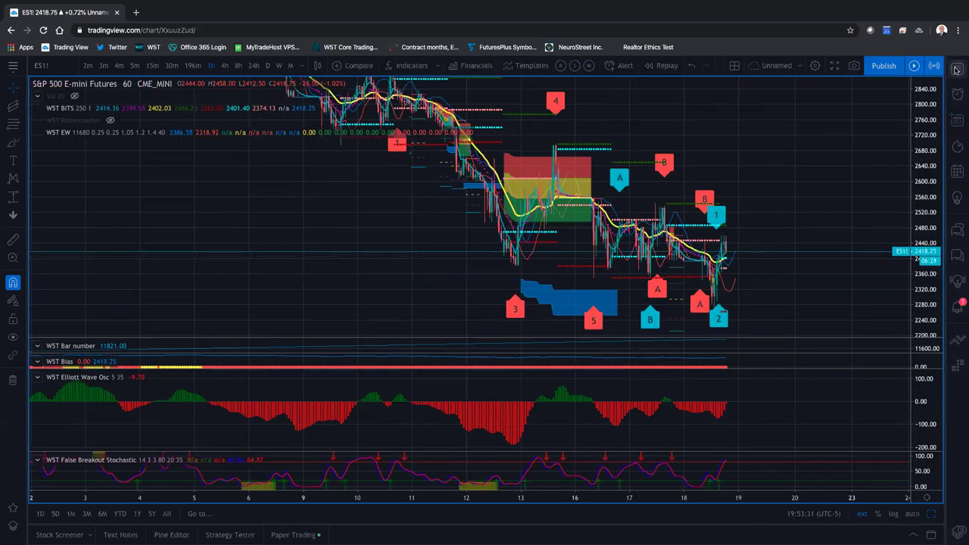
{"action": "left_click", "coordinate": [956, 69]}
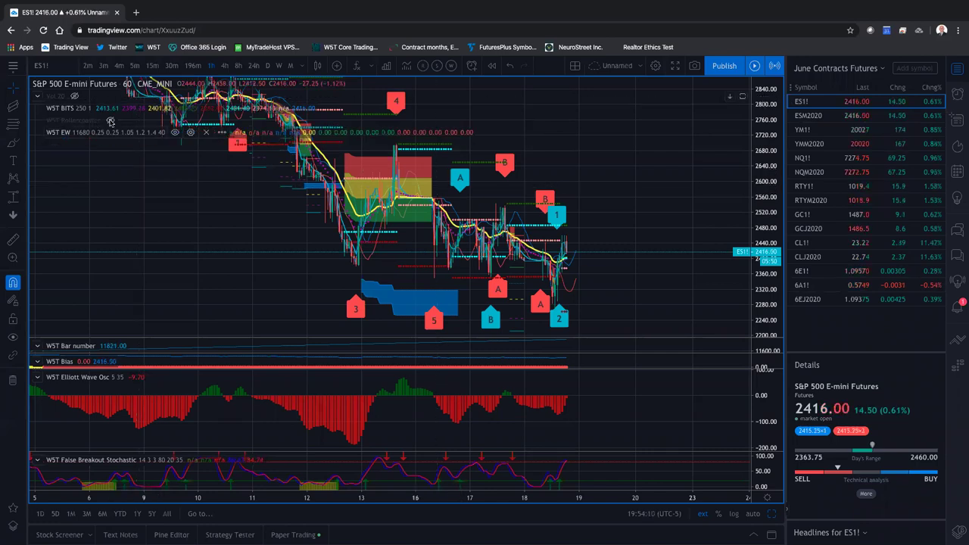
- Hide the W5T BITS and W5T EW indicators and show W5T Rollercoaster on the hourly chart
{"action": "scroll", "coordinate": [111, 125], "scroll_direction": "left", "scroll_amount": 1}
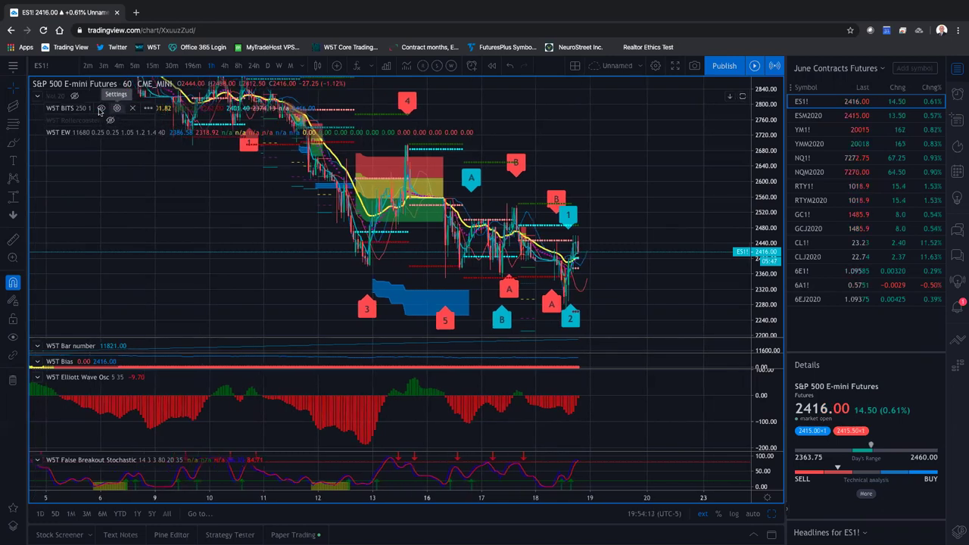
{"action": "left_click", "coordinate": [101, 108]}
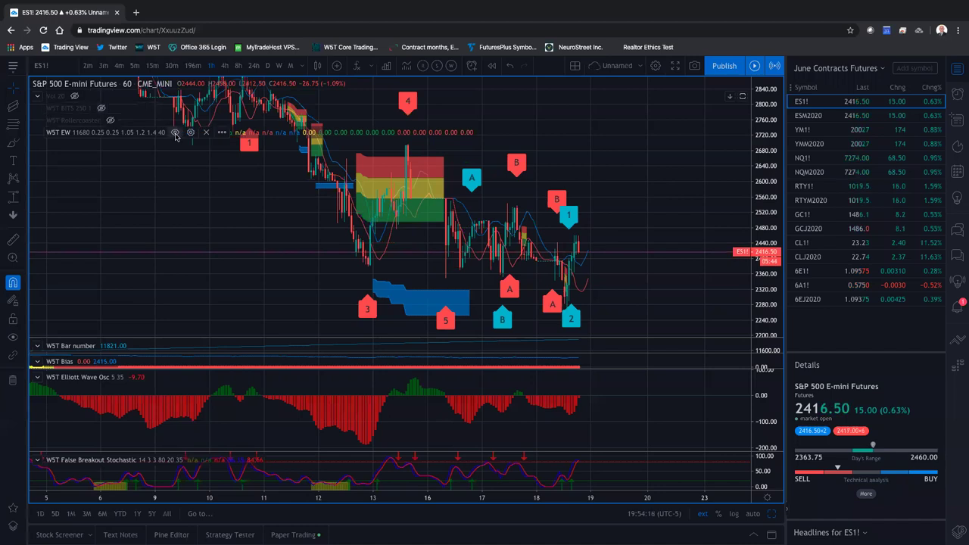
{"action": "left_click", "coordinate": [175, 133]}
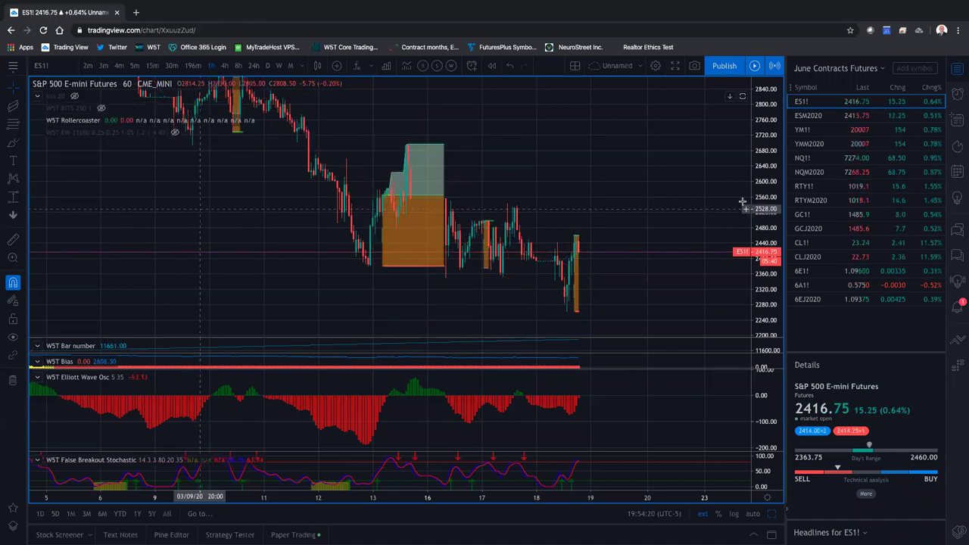
- Examine the Rollercoaster zones on the hourly chart from mid-February to March 18
{"action": "left_click_drag", "start_coordinate": [755, 198], "coordinate": [755, 207]}
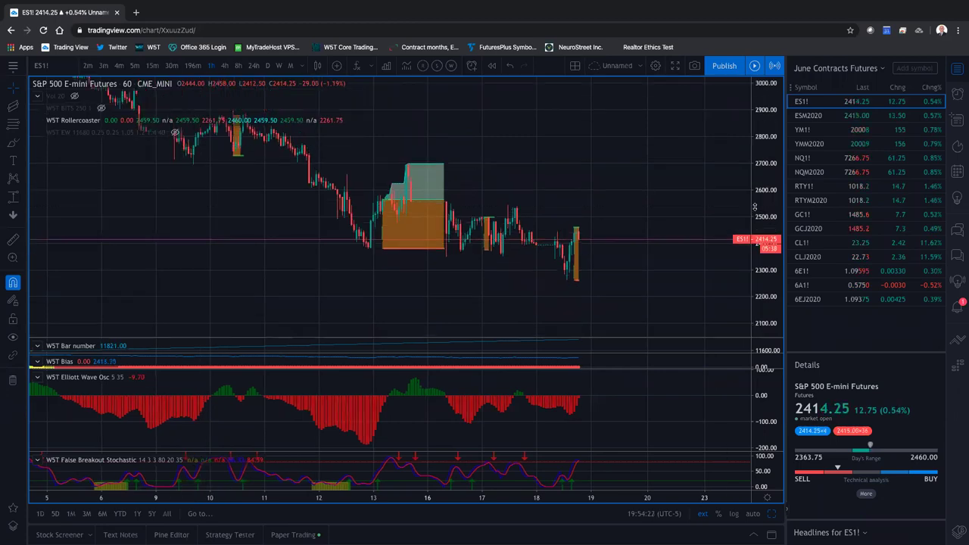
{"action": "scroll", "coordinate": [640, 169], "scroll_direction": "down", "scroll_amount": 2}
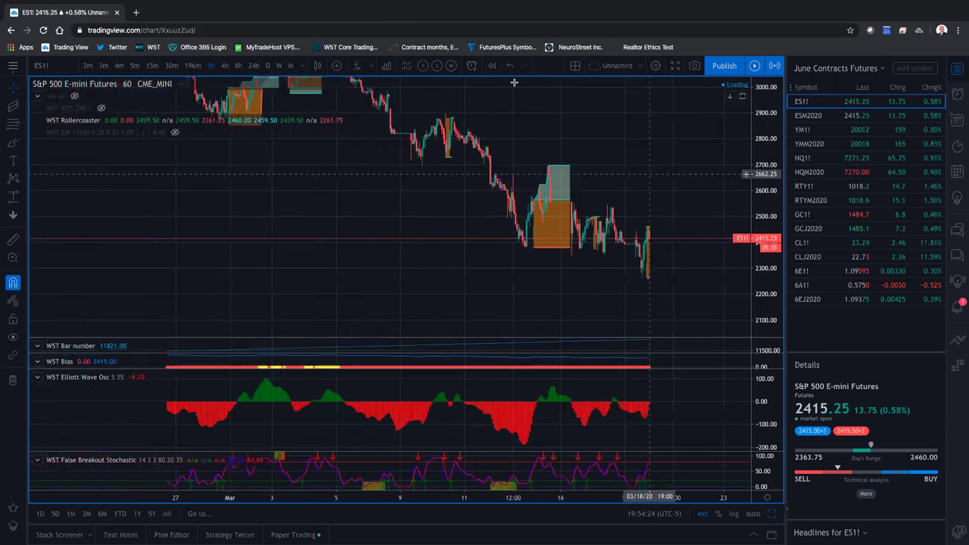
{"action": "scroll", "coordinate": [520, 104], "scroll_direction": "down", "scroll_amount": 1}
{"action": "scroll", "coordinate": [474, 200], "scroll_direction": "down", "scroll_amount": 1}
{"action": "left_click_drag", "start_coordinate": [474, 214], "coordinate": [439, 242]}
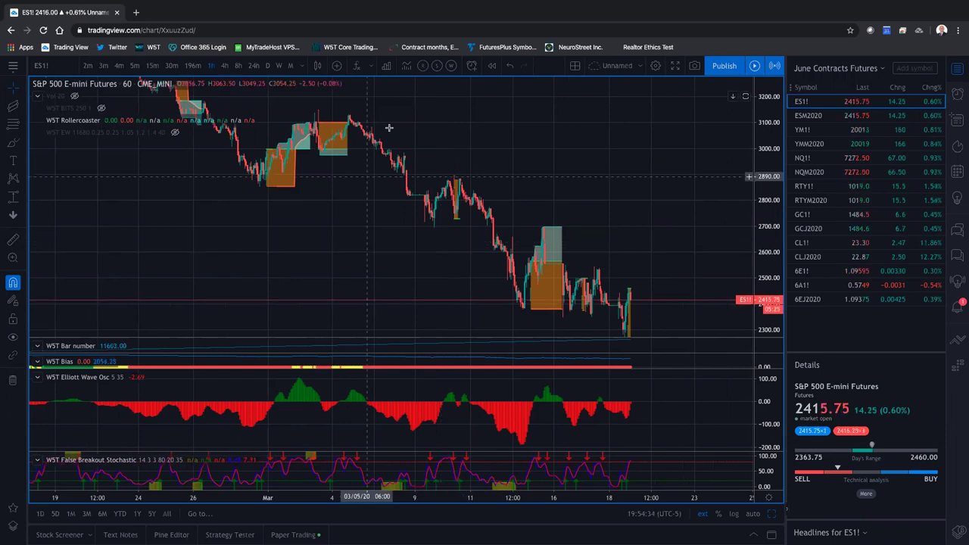
{"action": "left_click_drag", "start_coordinate": [398, 261], "coordinate": [418, 254]}
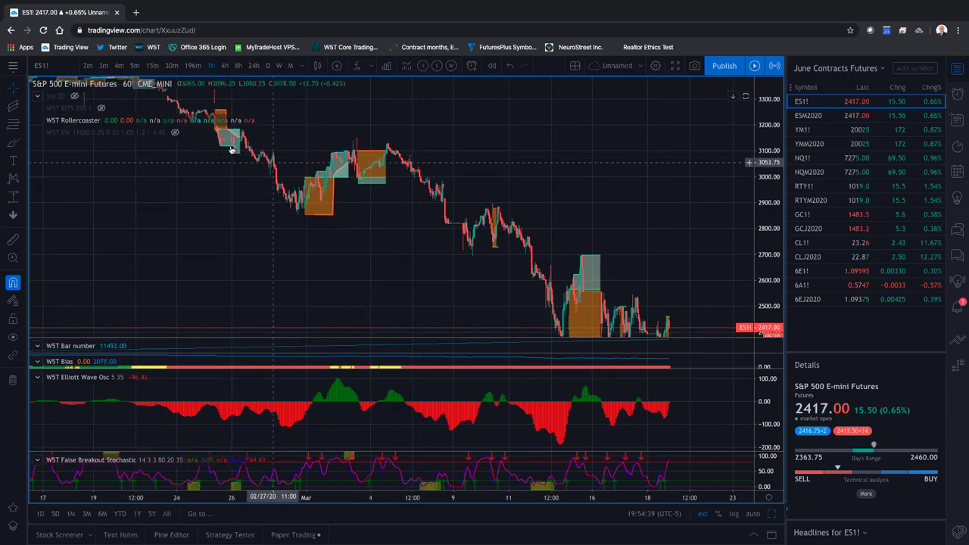
{"action": "scroll", "coordinate": [383, 146], "scroll_direction": "left", "scroll_amount": 1}
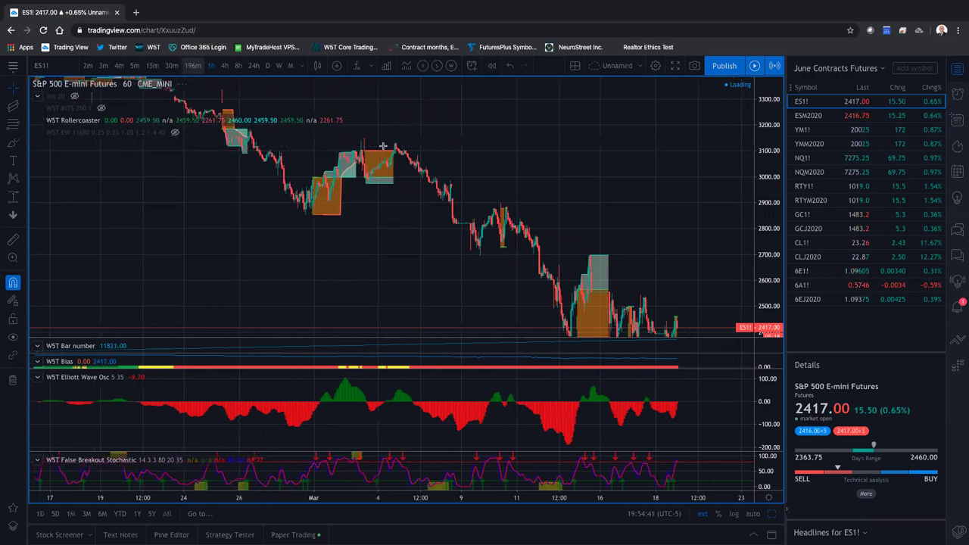
- Switch the chart to the 30-minute interval and remove the blue horizontal price zone just above 2900
{"action": "left_click", "coordinate": [172, 67]}
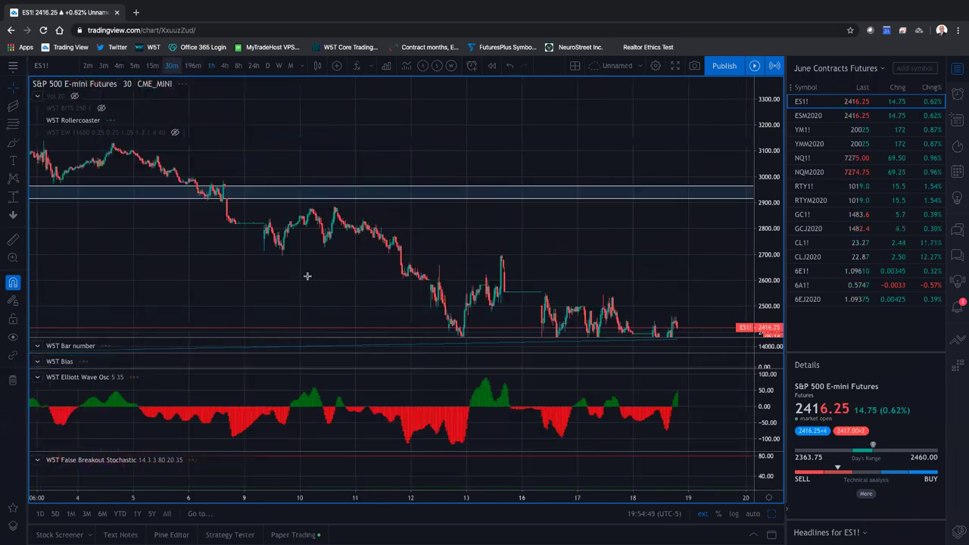
{"action": "right_click", "coordinate": [415, 187]}
{"action": "left_click", "coordinate": [437, 336]}
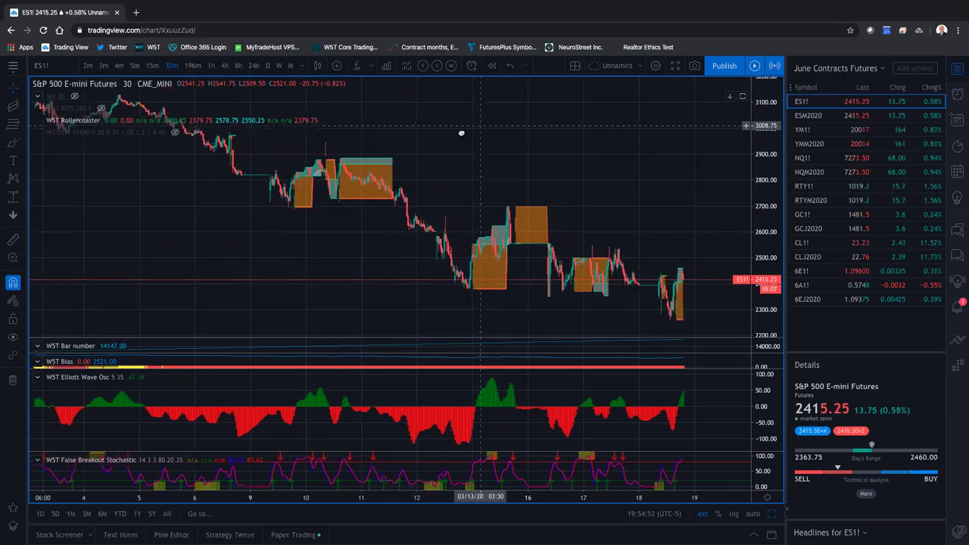
- Switch the chart to the 15-minute interval and stretch its price scale to enlarge the Rollercoaster zones
{"action": "left_click", "coordinate": [151, 66]}
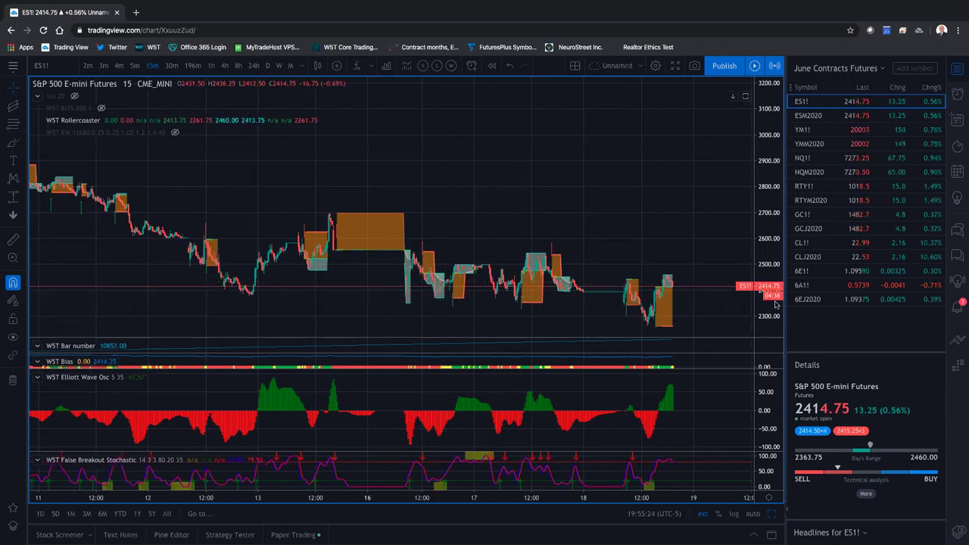
{"action": "left_click_drag", "start_coordinate": [775, 303], "coordinate": [761, 239]}
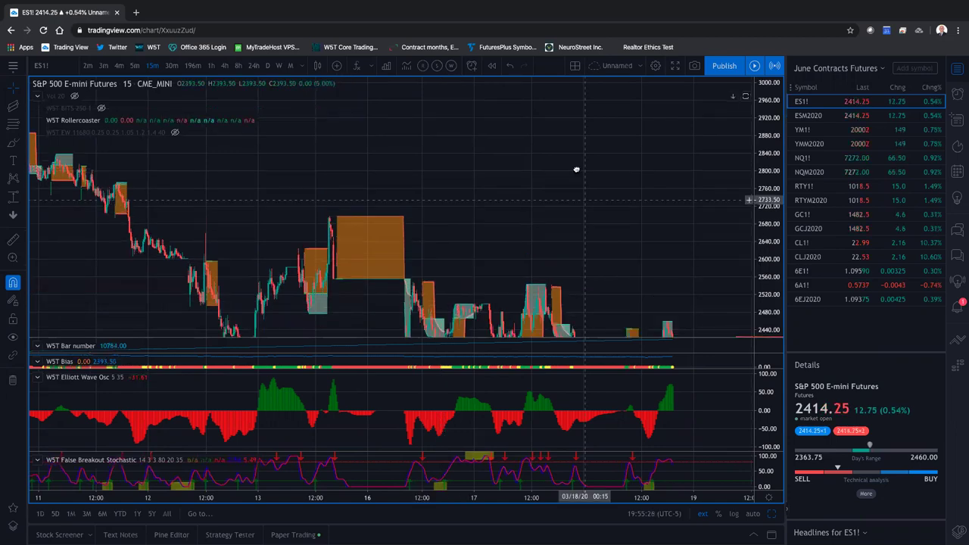
{"action": "key", "text": "alt+r"}
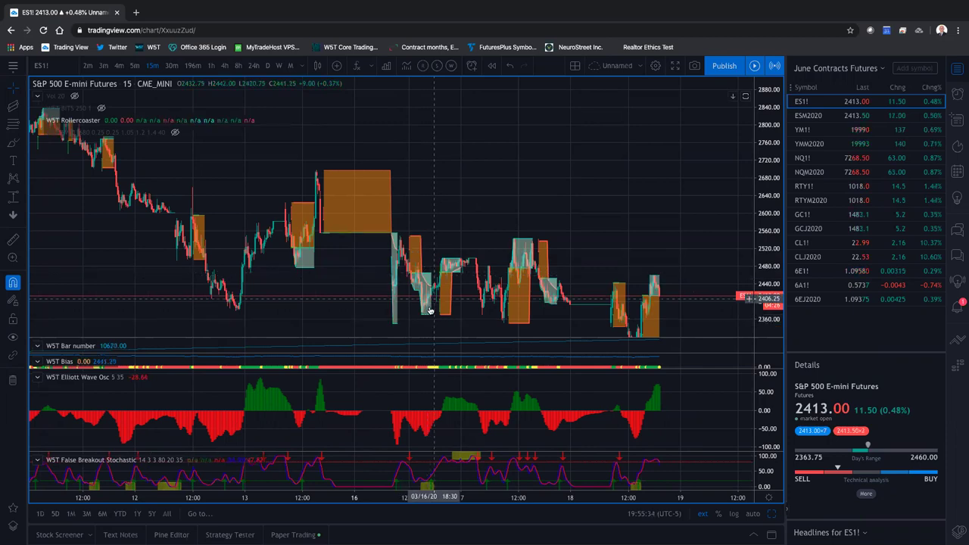
- Examine the 15-minute Rollercoaster zones between March 9 and March 18
{"action": "scroll", "coordinate": [606, 335], "scroll_direction": "down", "scroll_amount": 2}
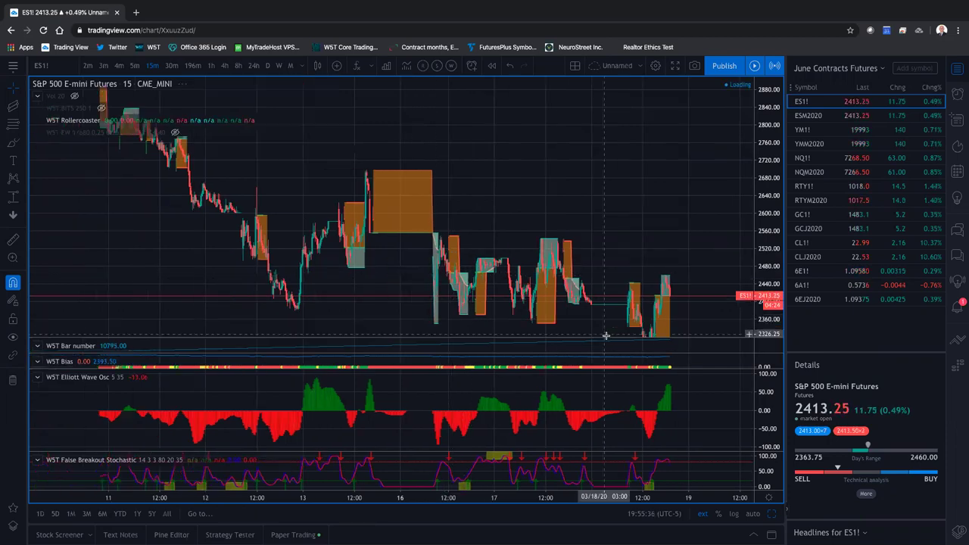
{"action": "scroll", "coordinate": [528, 303], "scroll_direction": "down", "scroll_amount": 1}
{"action": "scroll", "coordinate": [480, 293], "scroll_direction": "down", "scroll_amount": 1}
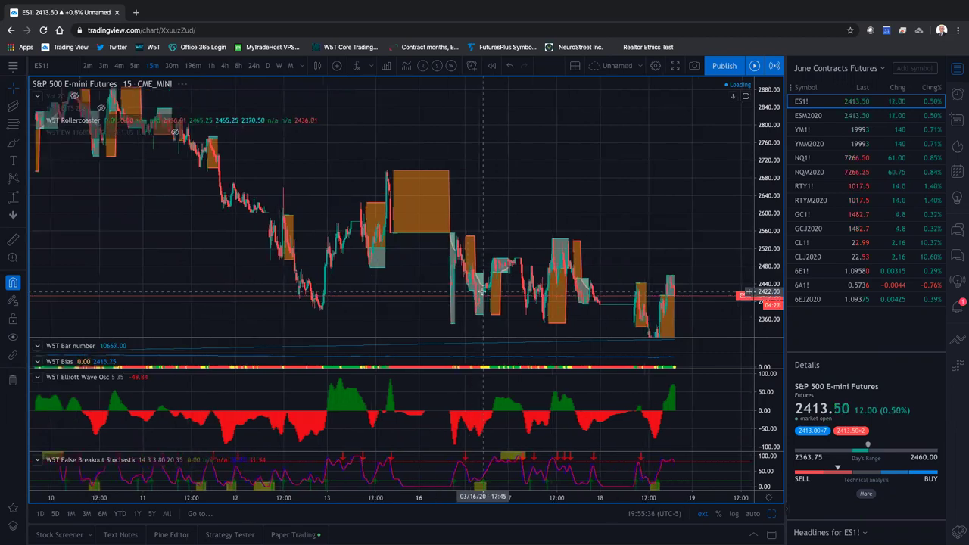
{"action": "scroll", "coordinate": [481, 293], "scroll_direction": "up", "scroll_amount": 1}
{"action": "scroll", "coordinate": [467, 292], "scroll_direction": "up", "scroll_amount": 1}
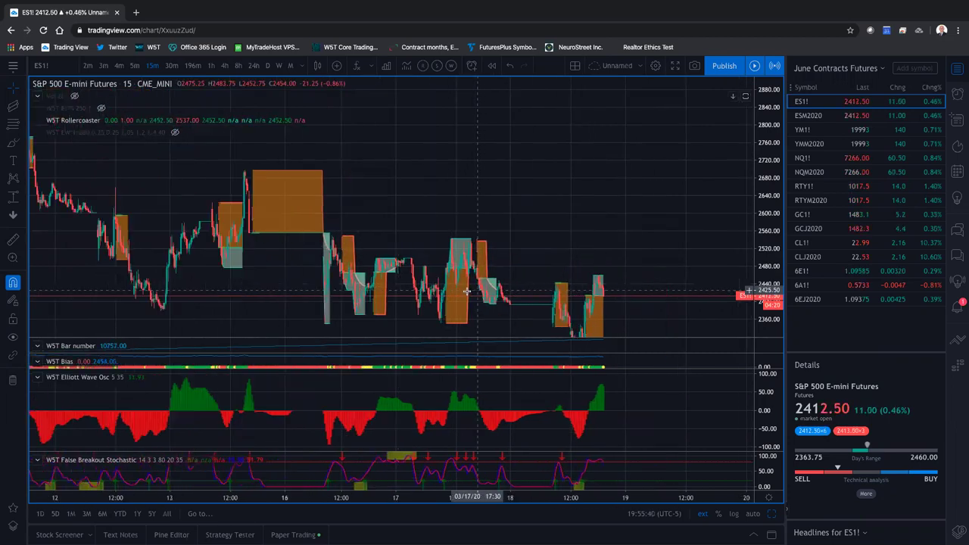
{"action": "scroll", "coordinate": [333, 338], "scroll_direction": "down", "scroll_amount": 1}
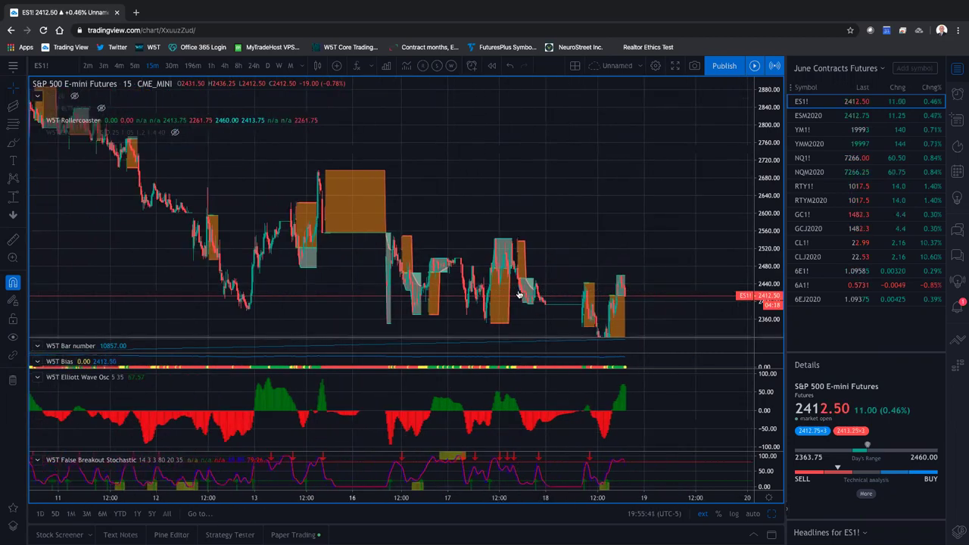
{"action": "scroll", "coordinate": [519, 295], "scroll_direction": "down", "scroll_amount": 1}
{"action": "scroll", "coordinate": [512, 290], "scroll_direction": "down", "scroll_amount": 1}
{"action": "scroll", "coordinate": [511, 289], "scroll_direction": "down", "scroll_amount": 1}
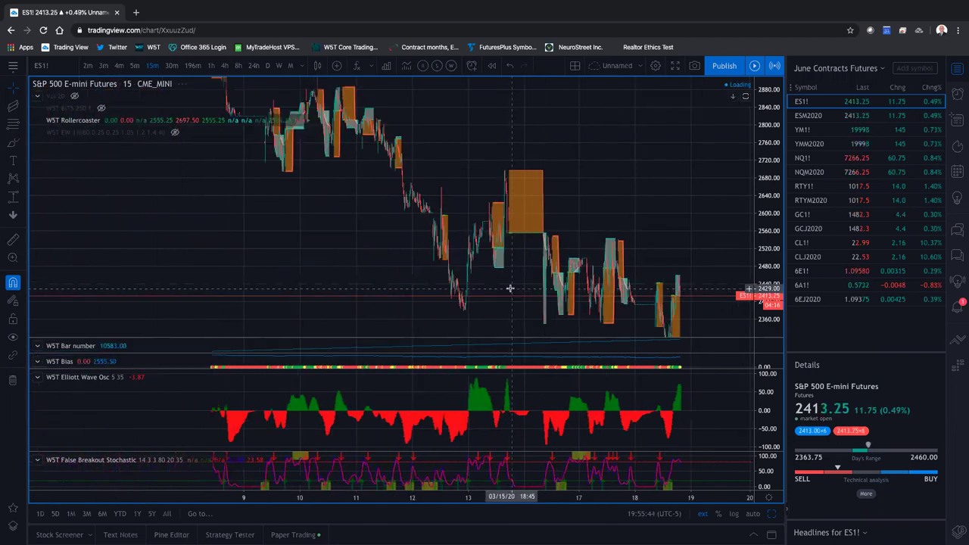
- Extend the review of the 15-minute Rollercoaster zones and oscillators back to about February 10
{"action": "scroll", "coordinate": [508, 287], "scroll_direction": "down", "scroll_amount": 2}
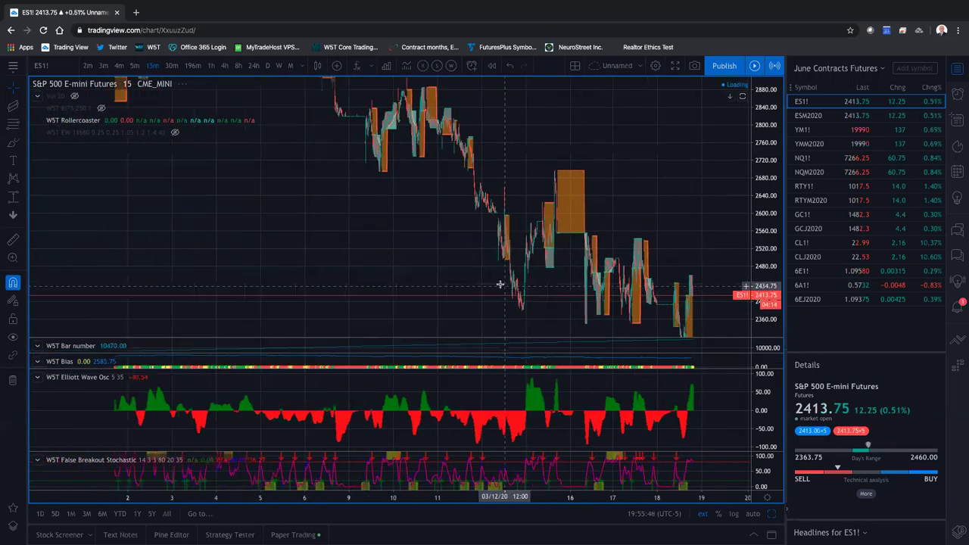
{"action": "scroll", "coordinate": [500, 284], "scroll_direction": "down", "scroll_amount": 1}
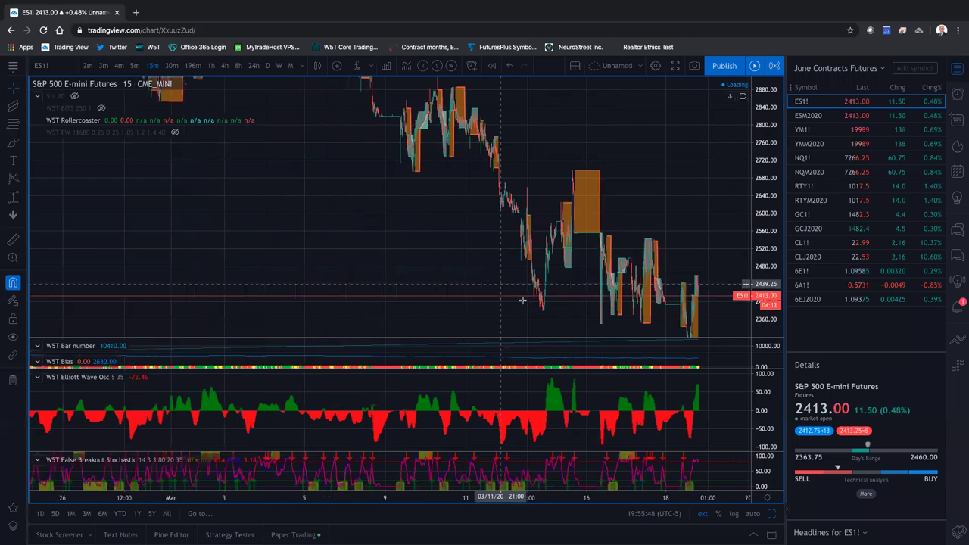
{"action": "scroll", "coordinate": [519, 300], "scroll_direction": "up", "scroll_amount": 1}
{"action": "scroll", "coordinate": [516, 299], "scroll_direction": "up", "scroll_amount": 1}
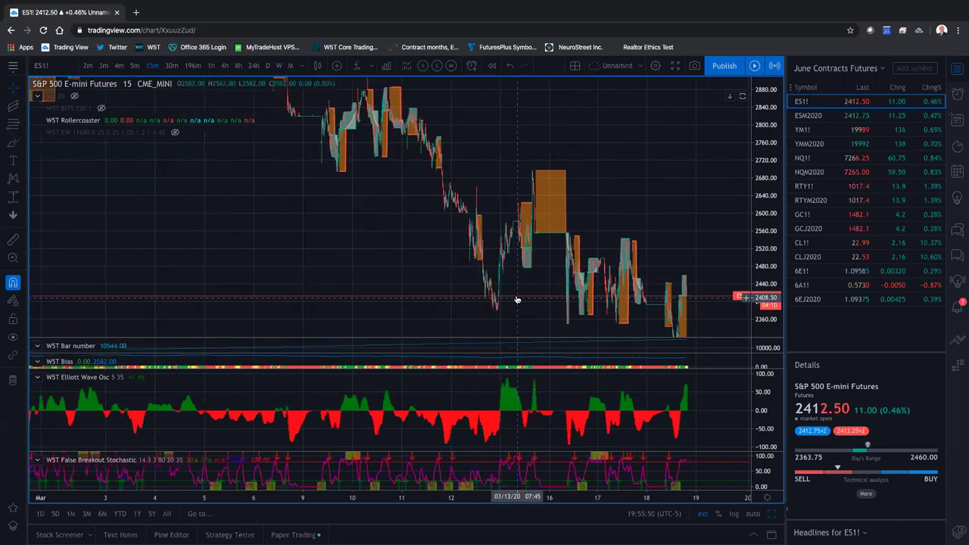
{"action": "scroll", "coordinate": [516, 300], "scroll_direction": "down", "scroll_amount": 1}
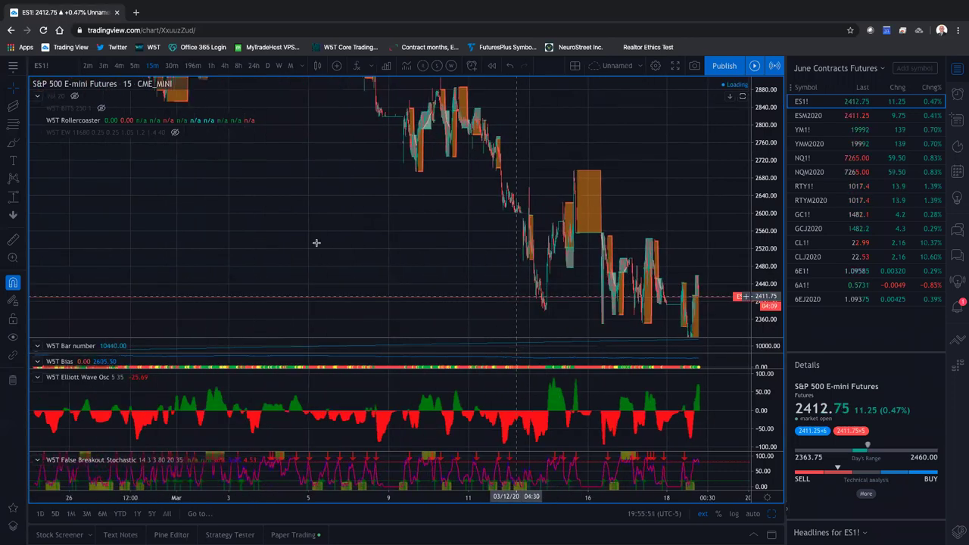
{"action": "scroll", "coordinate": [317, 244], "scroll_direction": "down", "scroll_amount": 1}
{"action": "scroll", "coordinate": [357, 233], "scroll_direction": "down", "scroll_amount": 1}
{"action": "scroll", "coordinate": [468, 208], "scroll_direction": "down", "scroll_amount": 1}
{"action": "scroll", "coordinate": [428, 222], "scroll_direction": "down", "scroll_amount": 1}
{"action": "scroll", "coordinate": [458, 241], "scroll_direction": "down", "scroll_amount": 1}
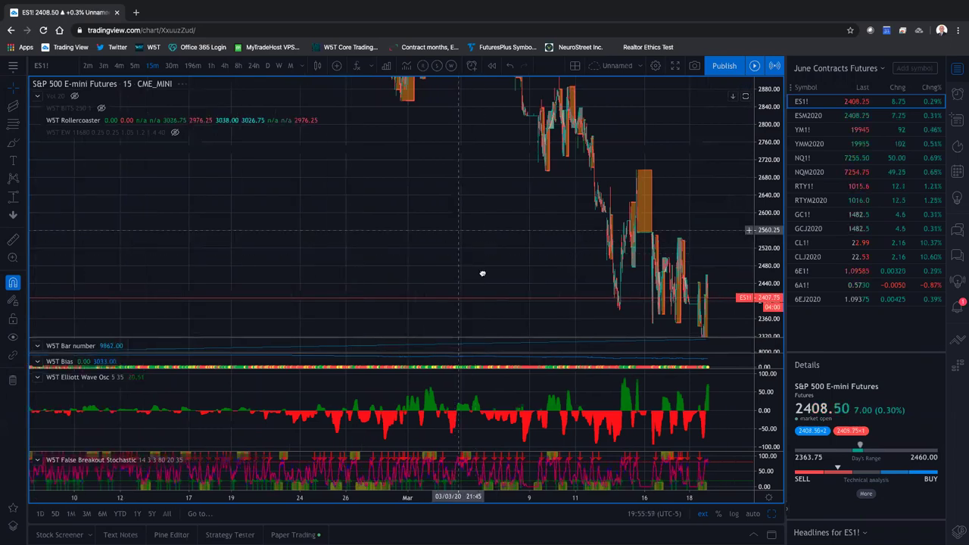
- Examine the 15-minute Rollercoaster zones from the latest bars on March 18 back to about February 21
{"action": "scroll", "coordinate": [483, 274], "scroll_direction": "right", "scroll_amount": 5}
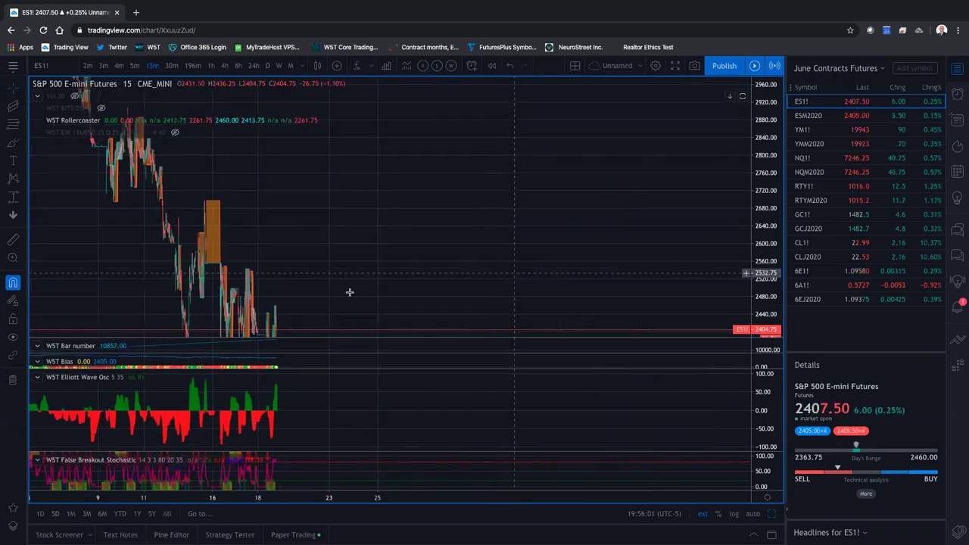
{"action": "scroll", "coordinate": [613, 227], "scroll_direction": "left", "scroll_amount": 3}
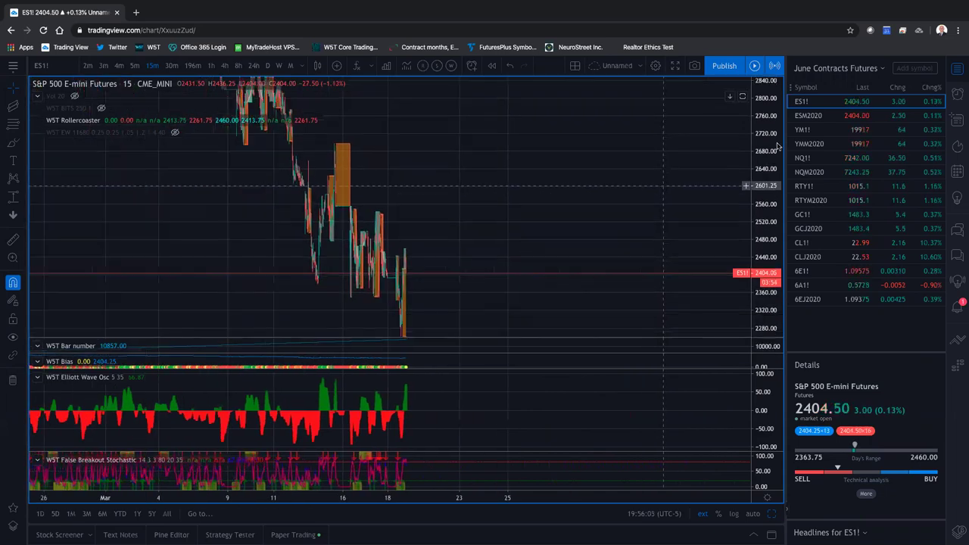
{"action": "left_click_drag", "start_coordinate": [763, 165], "coordinate": [760, 280]}
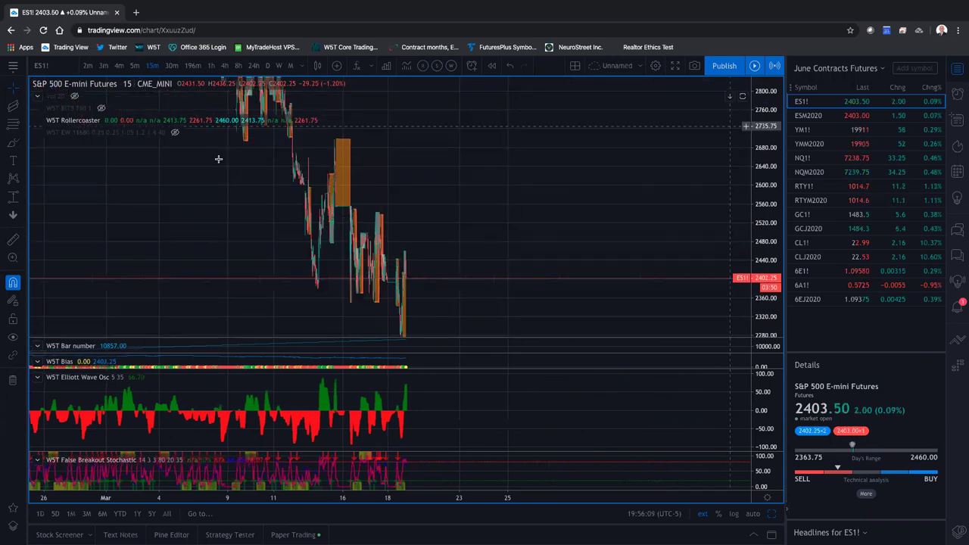
{"action": "scroll", "coordinate": [218, 159], "scroll_direction": "up", "scroll_amount": 1}
{"action": "scroll", "coordinate": [218, 159], "scroll_direction": "up", "scroll_amount": 2}
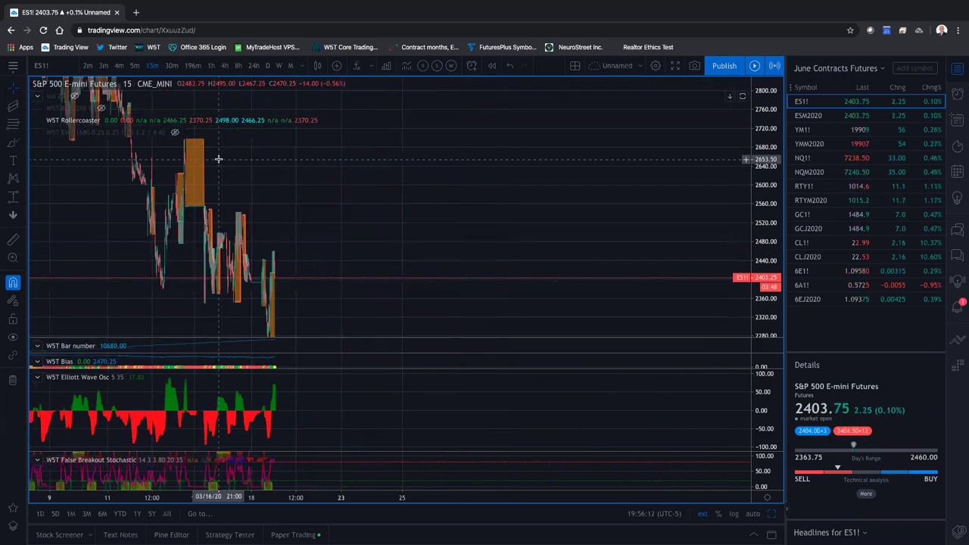
{"action": "scroll", "coordinate": [218, 159], "scroll_direction": "up", "scroll_amount": 1}
{"action": "scroll", "coordinate": [218, 159], "scroll_direction": "up", "scroll_amount": 1}
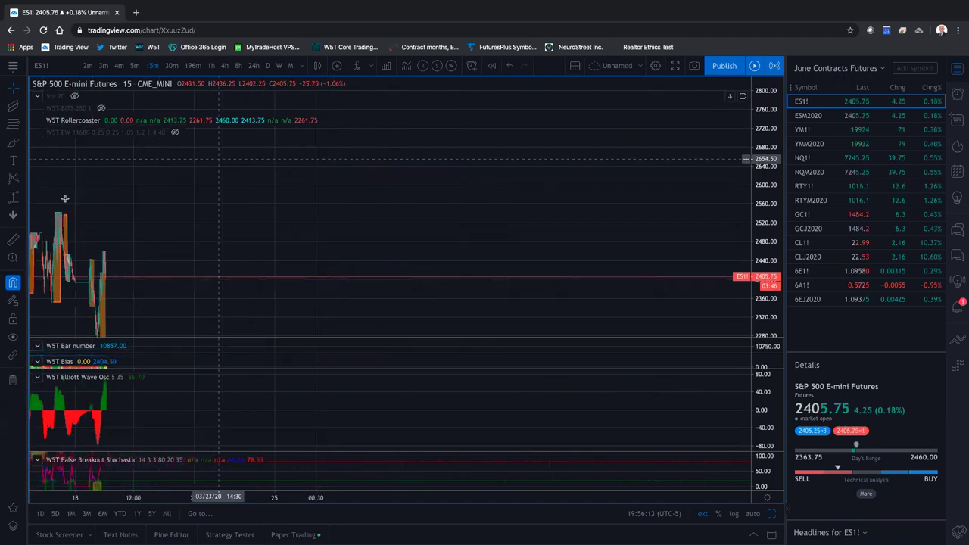
{"action": "scroll", "coordinate": [629, 166], "scroll_direction": "up", "scroll_amount": 2}
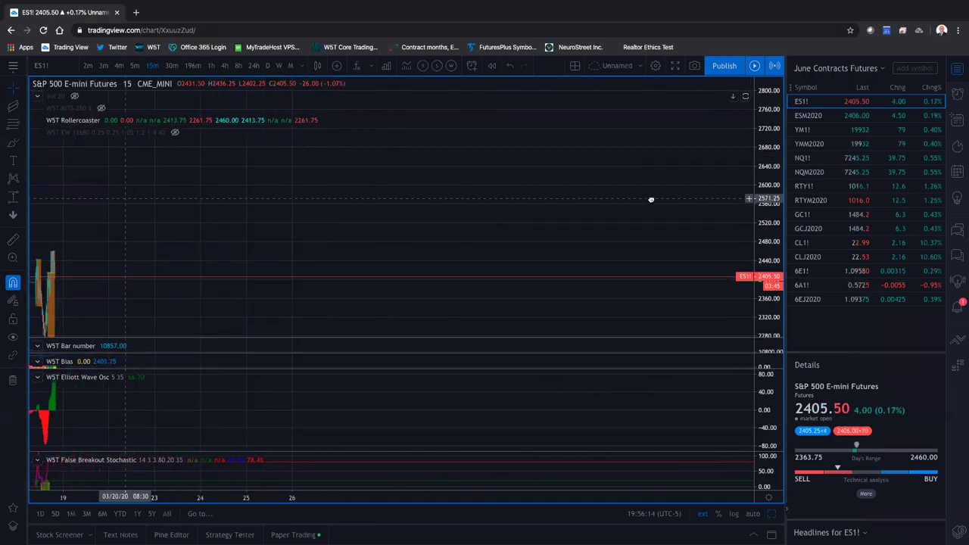
{"action": "scroll", "coordinate": [650, 199], "scroll_direction": "left", "scroll_amount": 5}
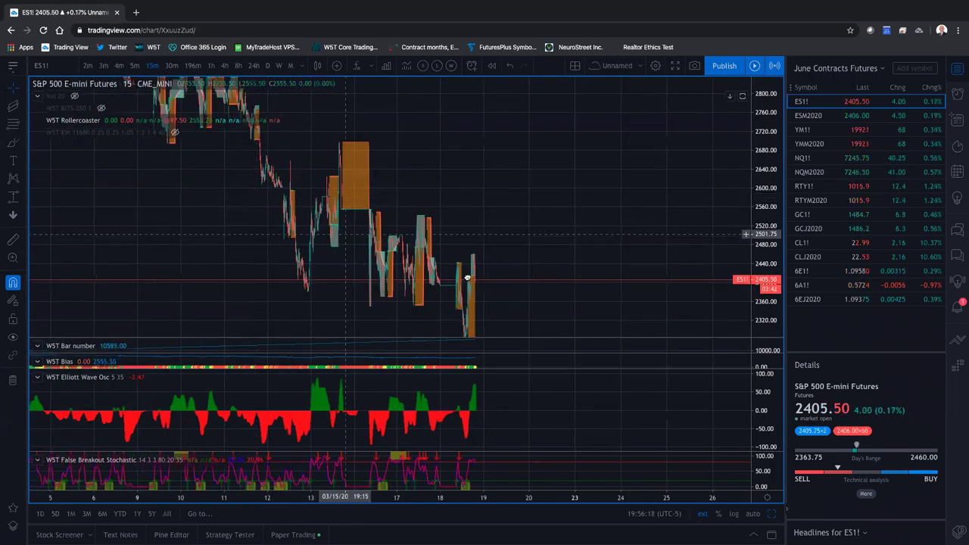
{"action": "left_click_drag", "start_coordinate": [549, 309], "coordinate": [680, 378]}
{"action": "left_click_drag", "start_coordinate": [276, 220], "coordinate": [391, 305]}
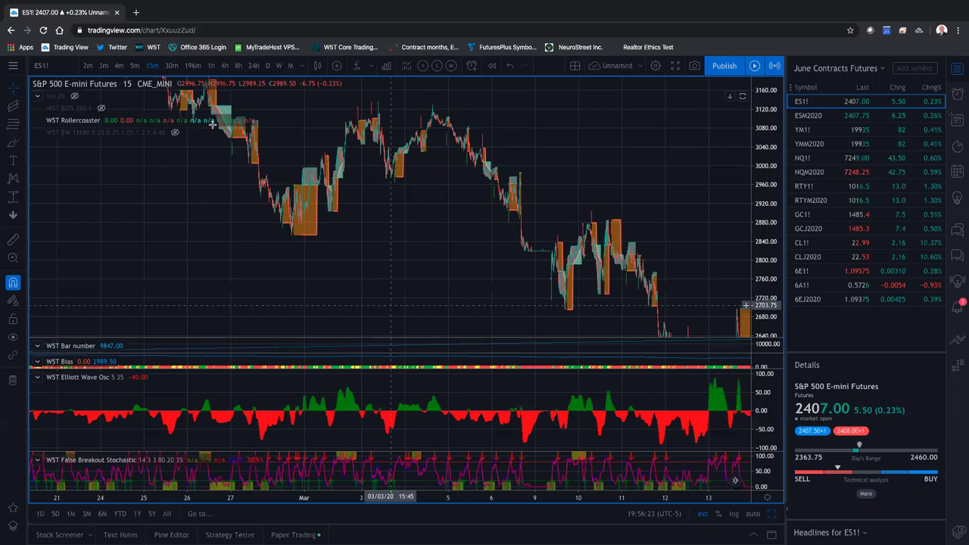
- Check the Rollercoaster zones at the 5-minute interval and switch the chart to the 4-minute interval
{"action": "left_click", "coordinate": [136, 66]}
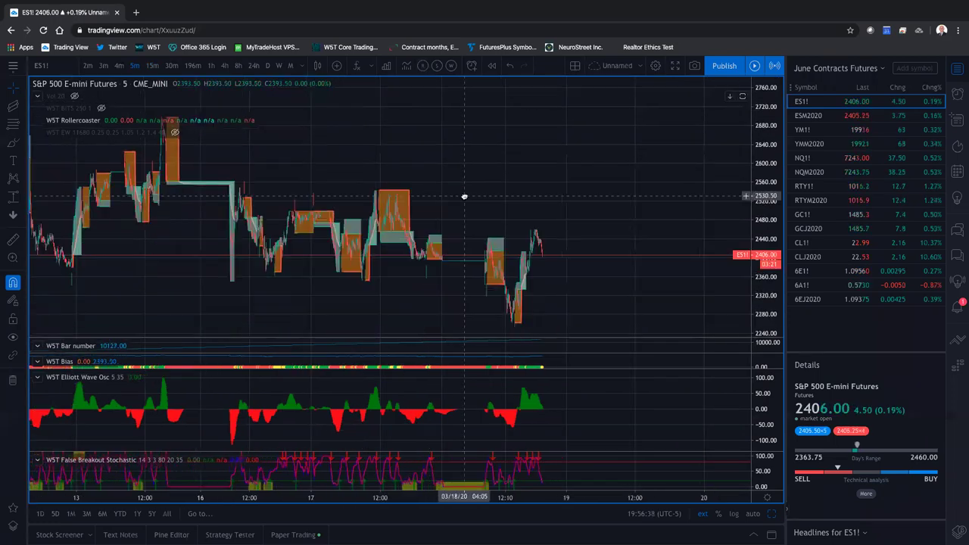
{"action": "left_click", "coordinate": [119, 67]}
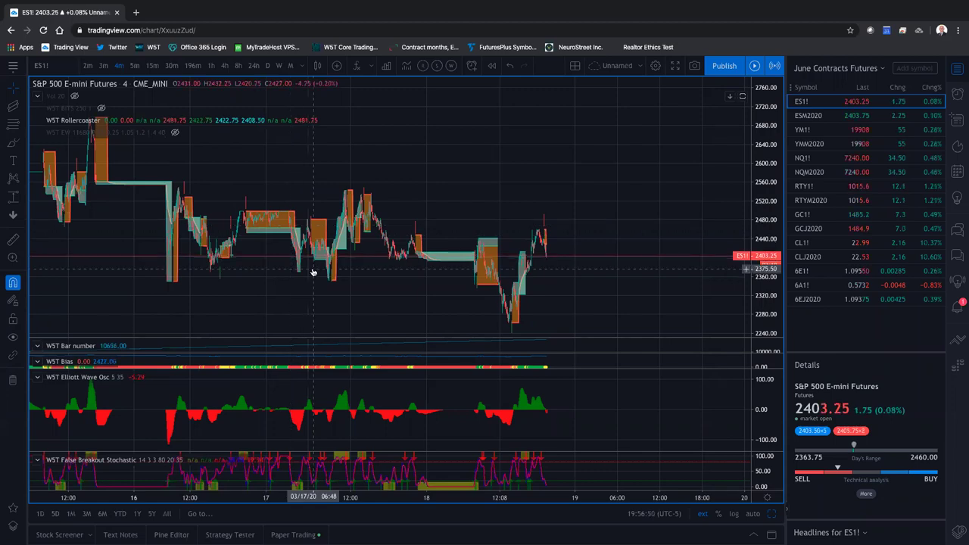
- Examine the March 18 Rollercoaster zones and oscillators on the 4-minute S&P 500 E-mini chart at an enlarged scale
{"action": "scroll", "coordinate": [312, 269], "scroll_direction": "up", "scroll_amount": 1}
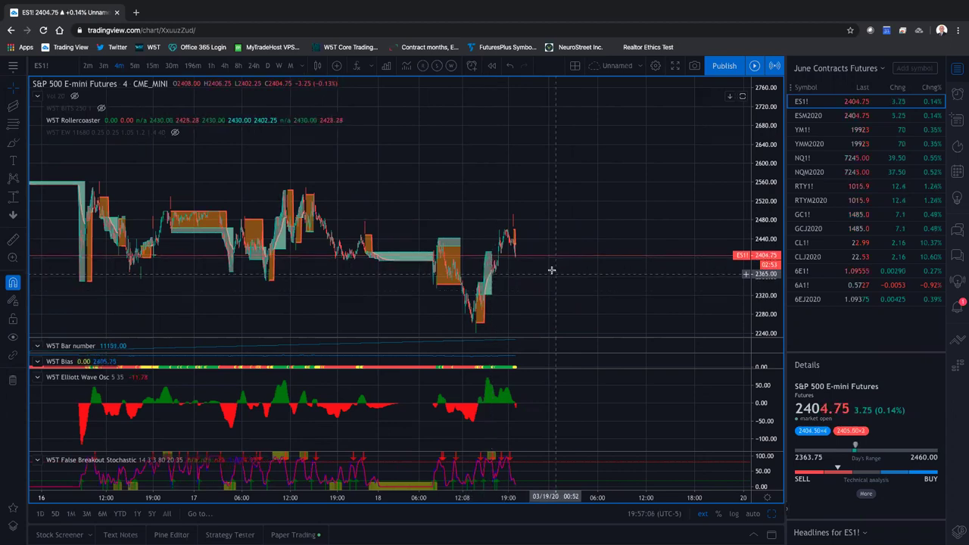
{"action": "scroll", "coordinate": [551, 270], "scroll_direction": "up", "scroll_amount": 3}
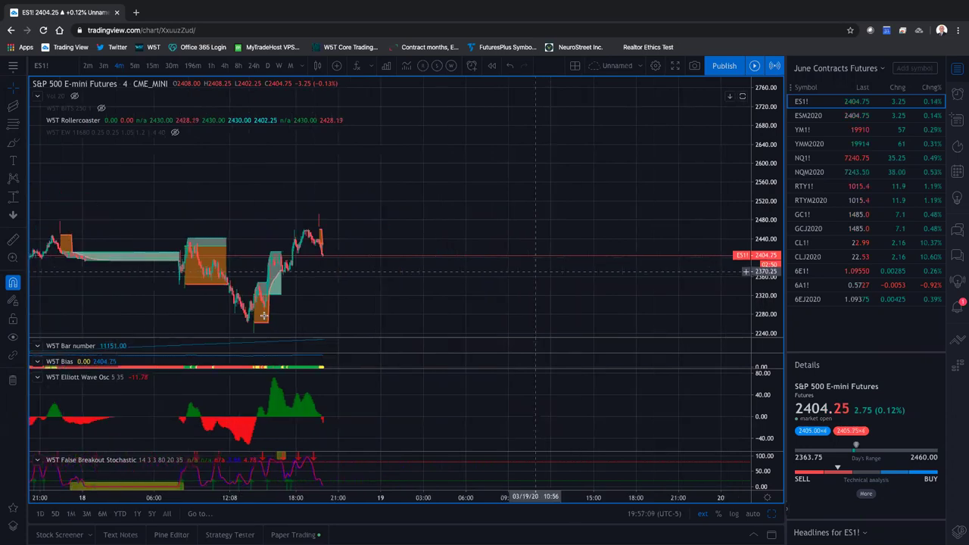
{"action": "scroll", "coordinate": [534, 249], "scroll_direction": "down", "scroll_amount": 3}
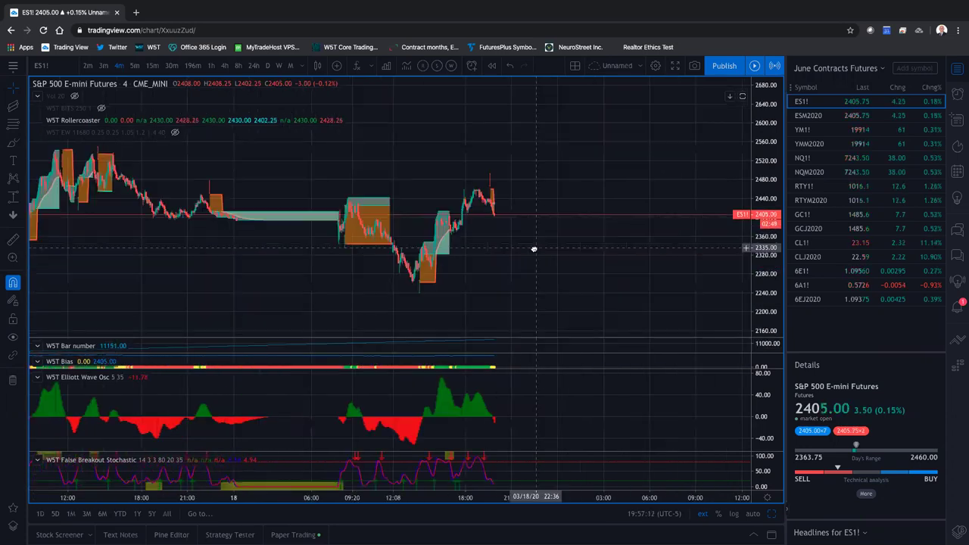
{"action": "scroll", "coordinate": [534, 249], "scroll_direction": "up", "scroll_amount": 2}
{"action": "scroll", "coordinate": [282, 305], "scroll_direction": "up", "scroll_amount": 1}
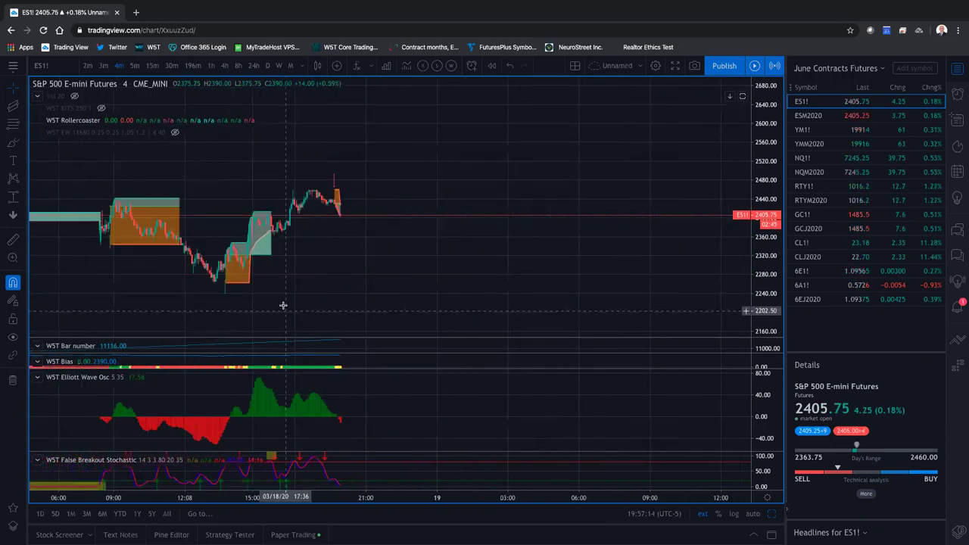
{"action": "scroll", "coordinate": [556, 277], "scroll_direction": "left", "scroll_amount": 3}
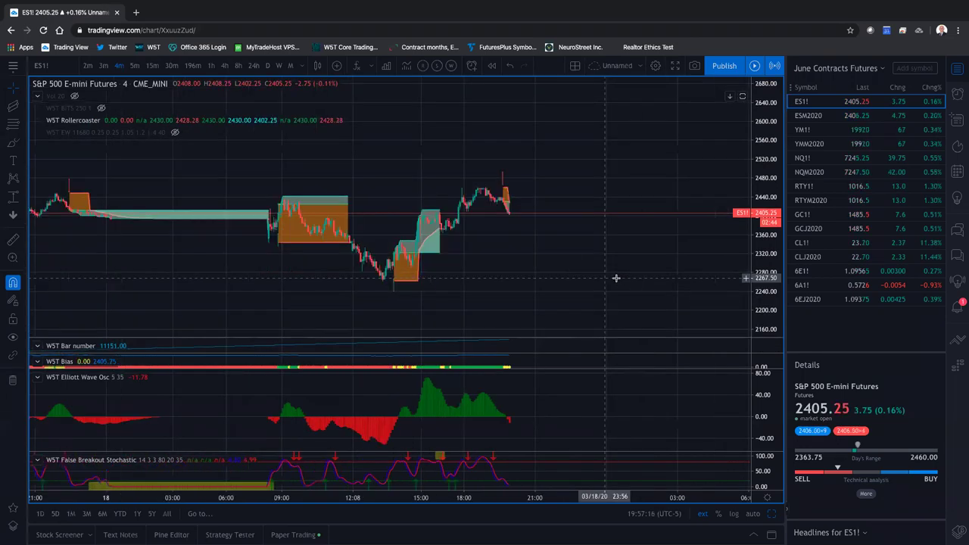
{"action": "scroll", "coordinate": [711, 271], "scroll_direction": "left", "scroll_amount": 1}
{"action": "scroll", "coordinate": [600, 252], "scroll_direction": "left", "scroll_amount": 1}
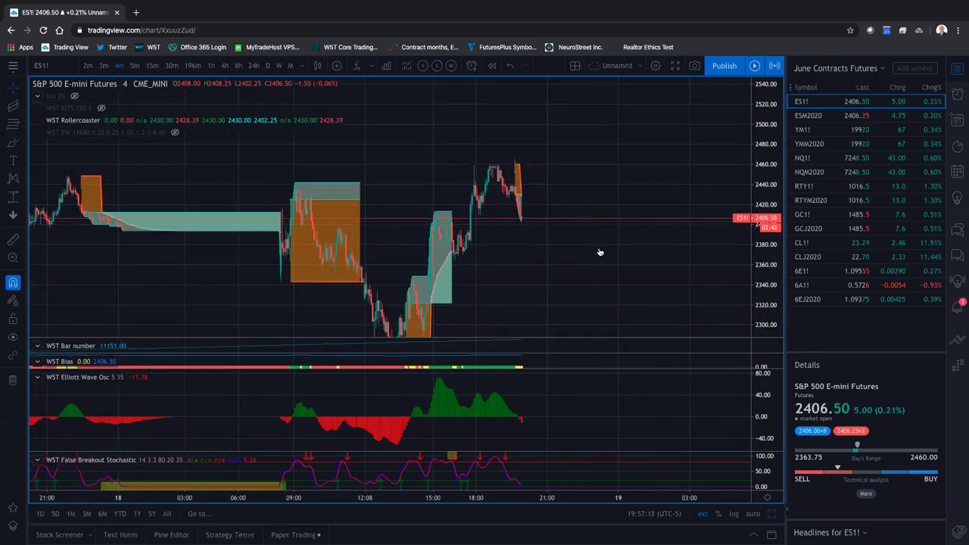
{"action": "scroll", "coordinate": [519, 214], "scroll_direction": "left", "scroll_amount": 1}
{"action": "scroll", "coordinate": [521, 197], "scroll_direction": "left", "scroll_amount": 1}
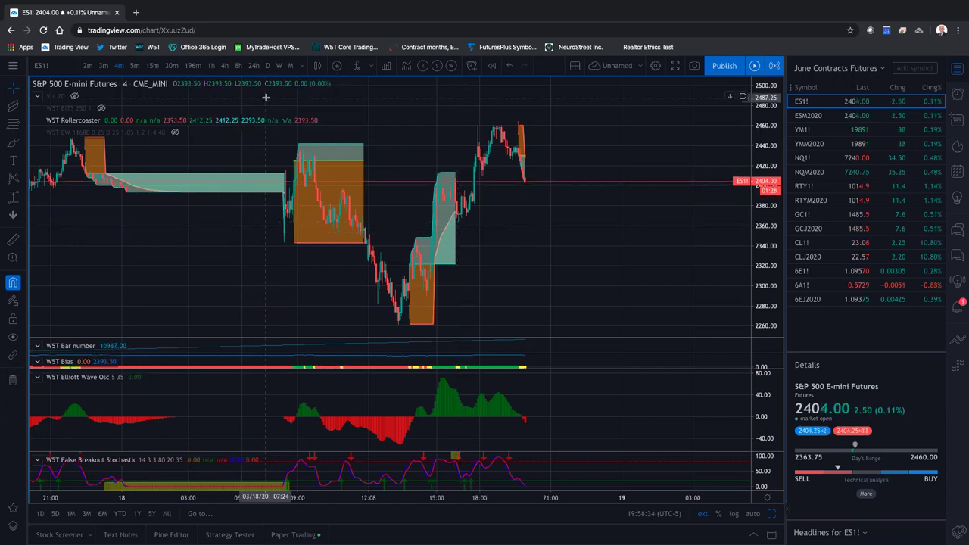
{"action": "left_click", "coordinate": [302, 68]}
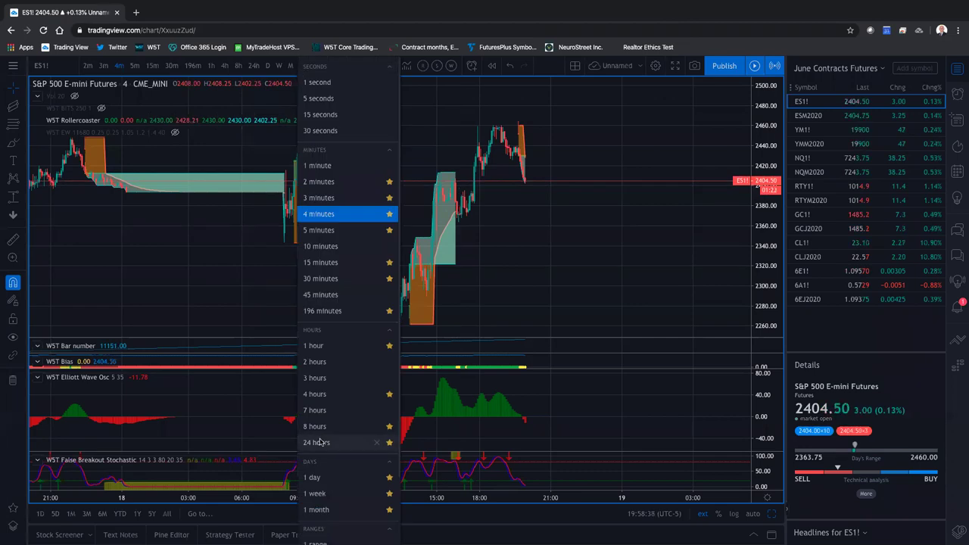
{"action": "scroll", "coordinate": [318, 438], "scroll_direction": "down", "scroll_amount": 2}
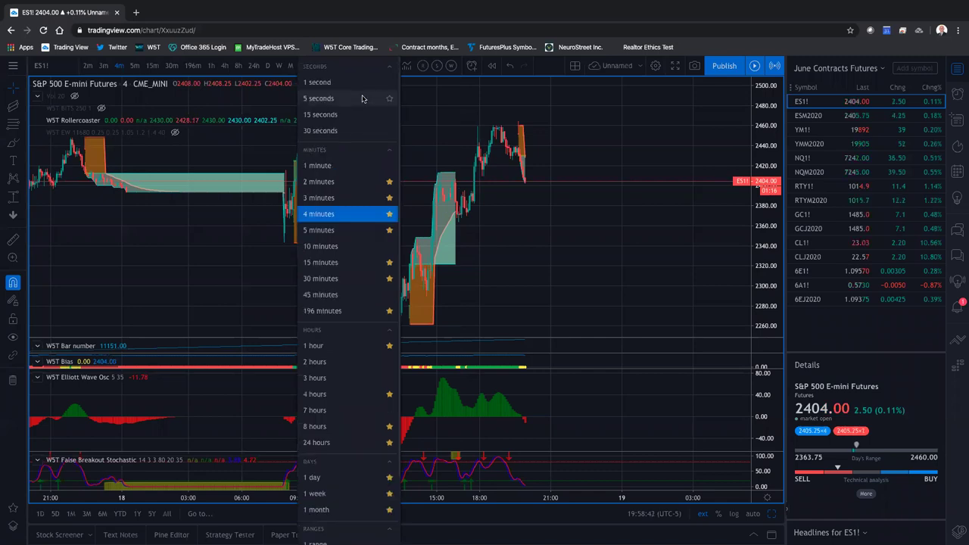
{"action": "left_click", "coordinate": [406, 85]}
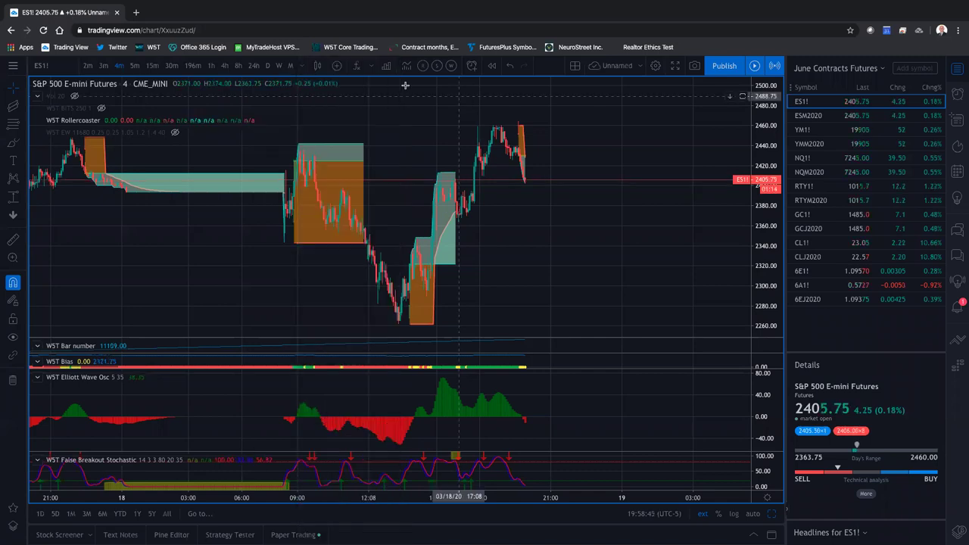
{"action": "left_click", "coordinate": [318, 68]}
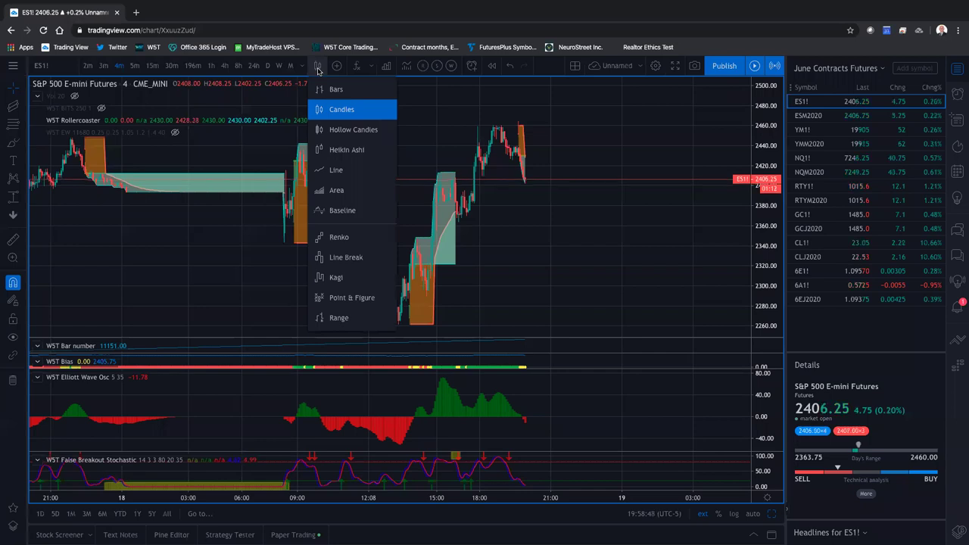
{"action": "left_click", "coordinate": [279, 112]}
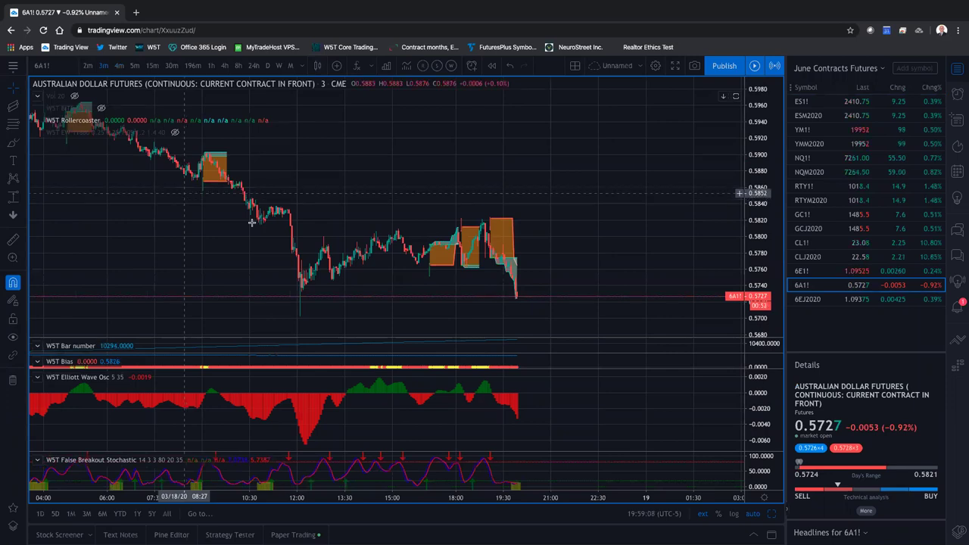
- Review the March 18 Rollercoaster zones on the 3-minute Australian dollar futures chart and switch it to the 4-minute interval
{"action": "left_click_drag", "start_coordinate": [466, 264], "coordinate": [545, 313]}
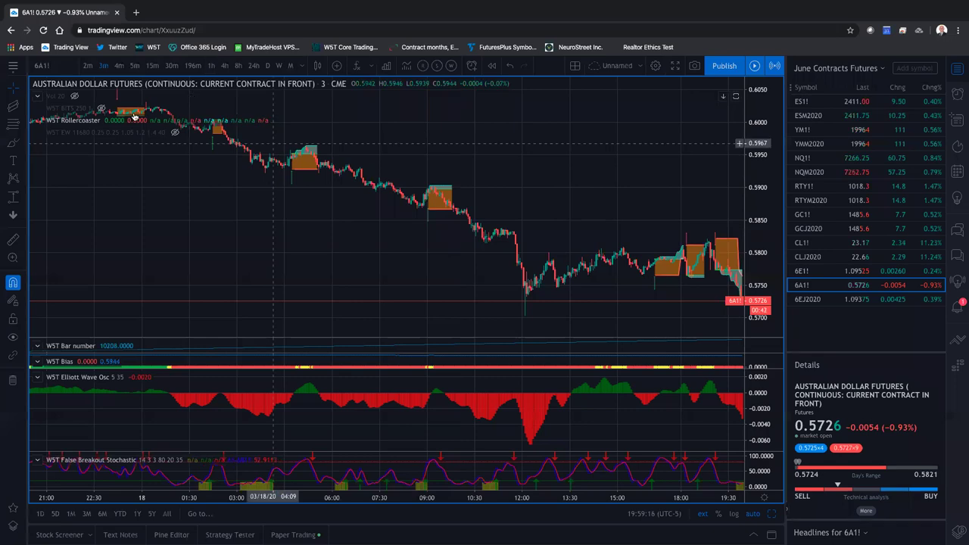
{"action": "left_click", "coordinate": [118, 67]}
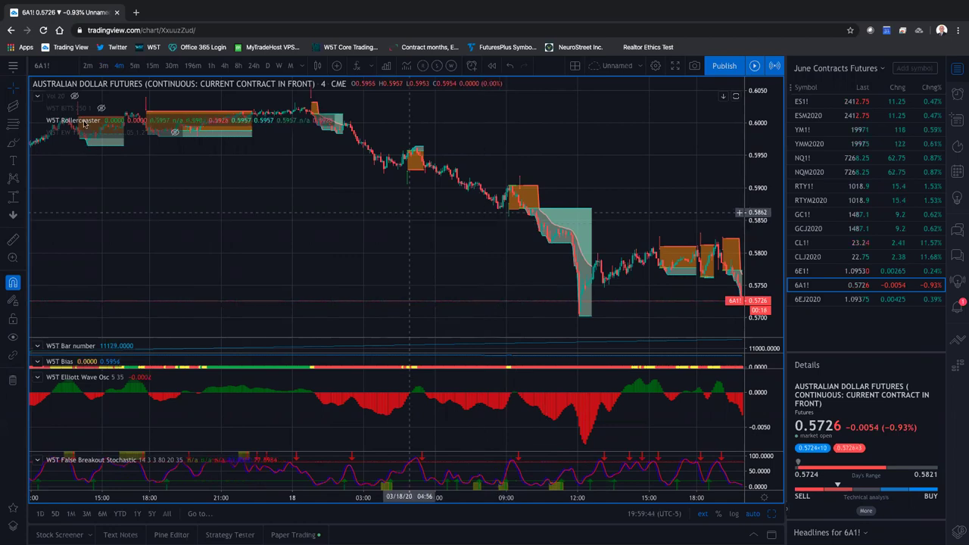
- Show the W5T EW indicator and set its Start On Bar Number to 11173
{"action": "double_click", "coordinate": [175, 136]}
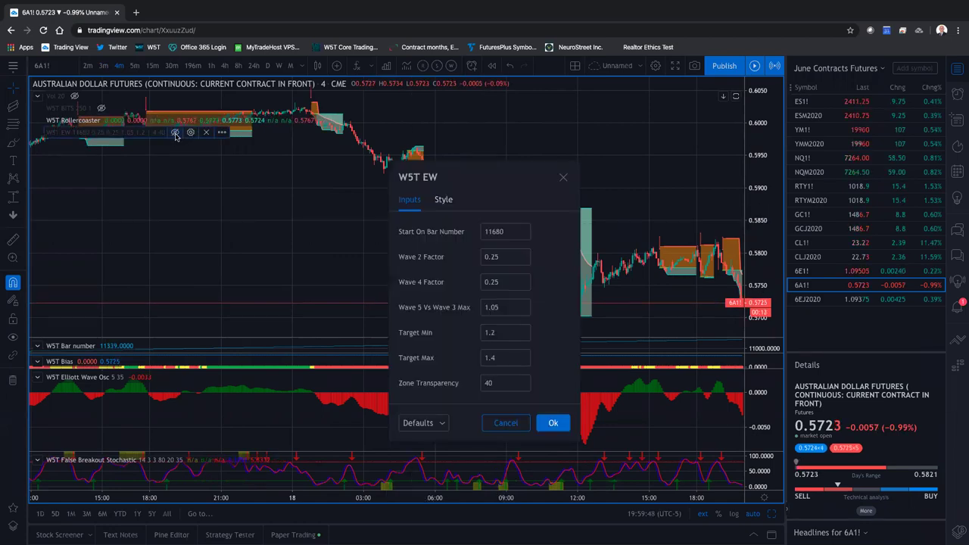
{"action": "key", "text": "Escape"}
{"action": "left_click", "coordinate": [191, 134]}
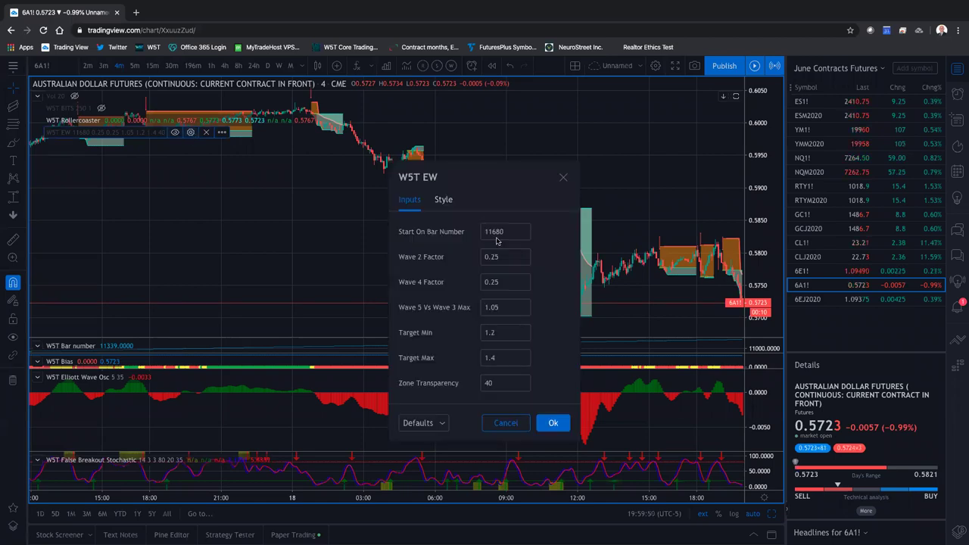
{"action": "left_click", "coordinate": [500, 231]}
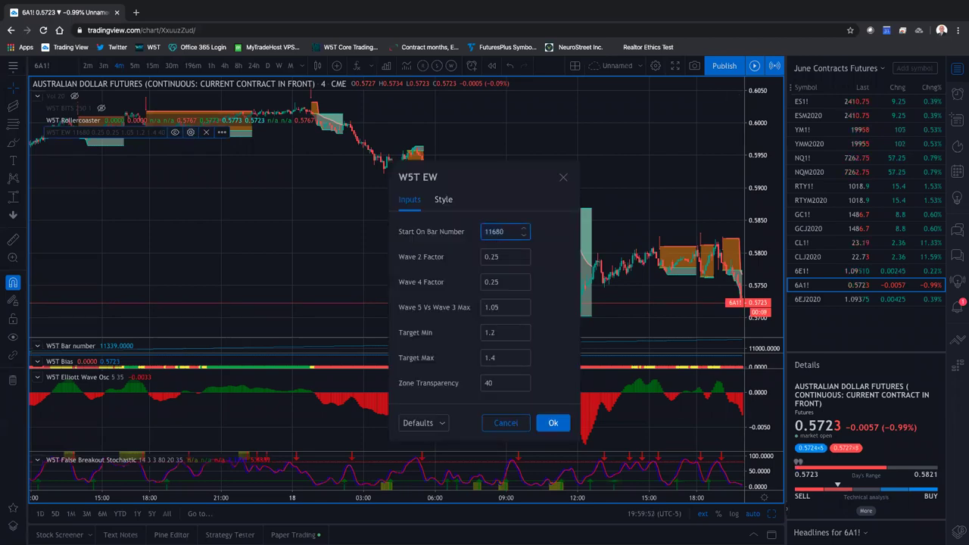
{"action": "key", "text": "BackSpace"}
{"action": "key", "text": "BackSpace"}
{"action": "key", "text": "BackSpace"}
{"action": "type", "text": "17"}
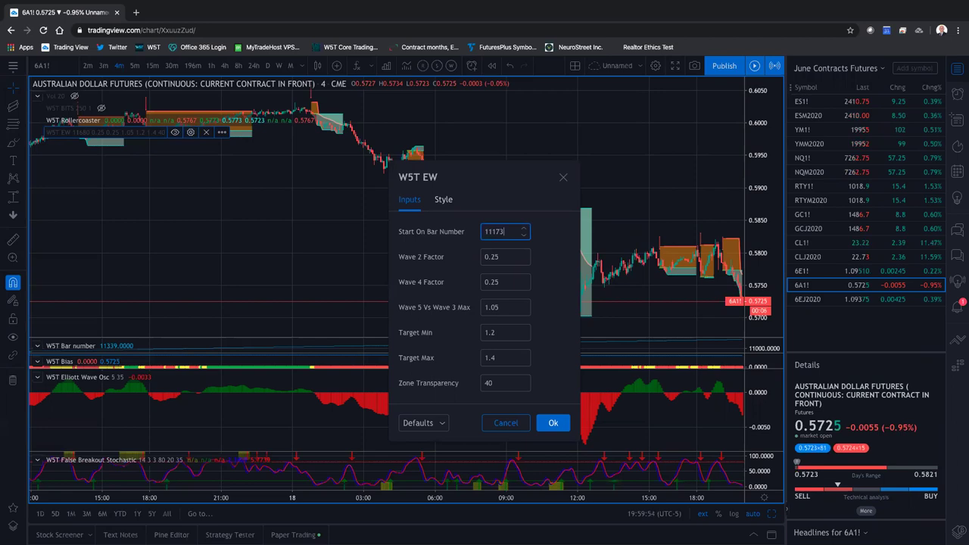
{"action": "type", "text": "3"}
{"action": "left_click", "coordinate": [554, 422]}
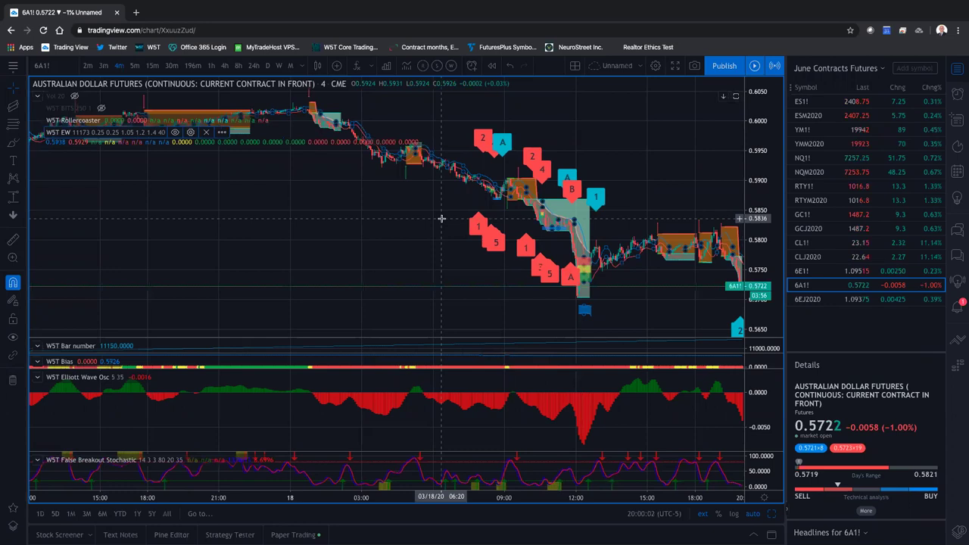
- Examine the March 18 Elliott wave counts on the 4-minute Australian dollar futures chart, then hide the W5T EW indicator
{"action": "scroll", "coordinate": [442, 218], "scroll_direction": "up", "scroll_amount": 2}
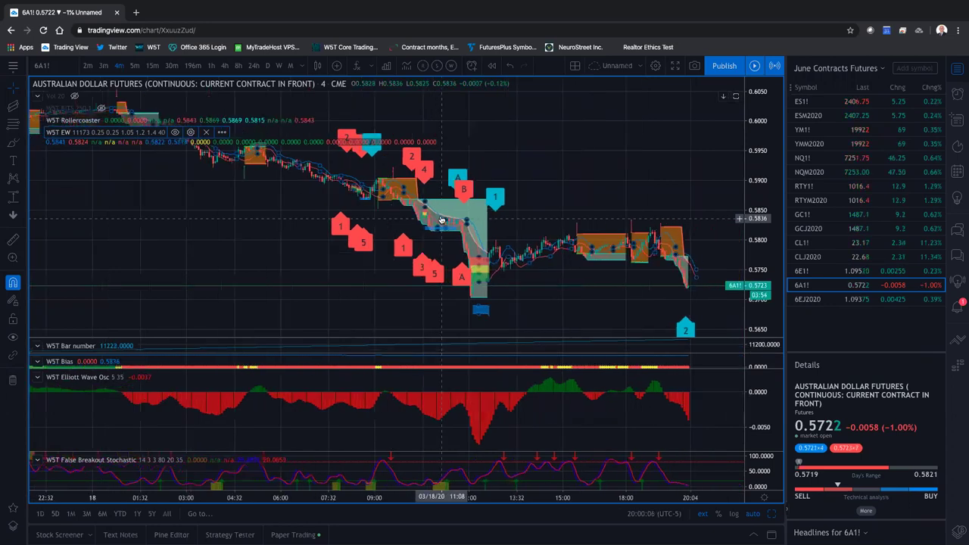
{"action": "scroll", "coordinate": [441, 219], "scroll_direction": "up", "scroll_amount": 1}
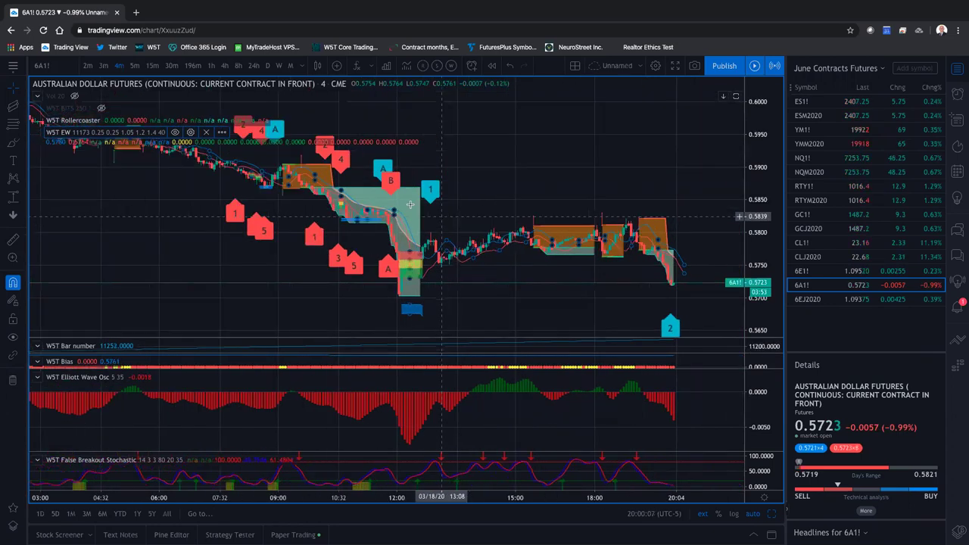
{"action": "scroll", "coordinate": [401, 204], "scroll_direction": "up", "scroll_amount": 1}
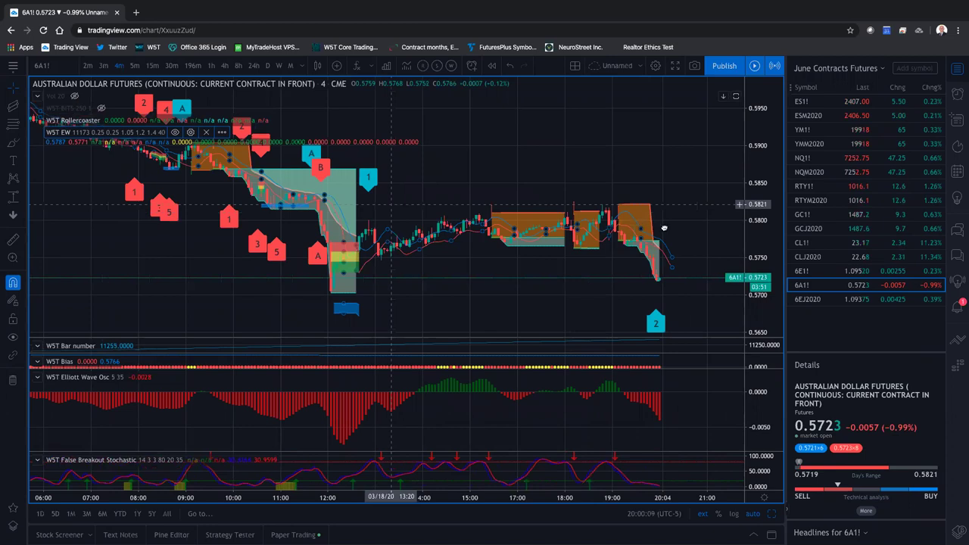
{"action": "scroll", "coordinate": [665, 227], "scroll_direction": "left", "scroll_amount": 3}
{"action": "scroll", "coordinate": [683, 227], "scroll_direction": "left", "scroll_amount": 4}
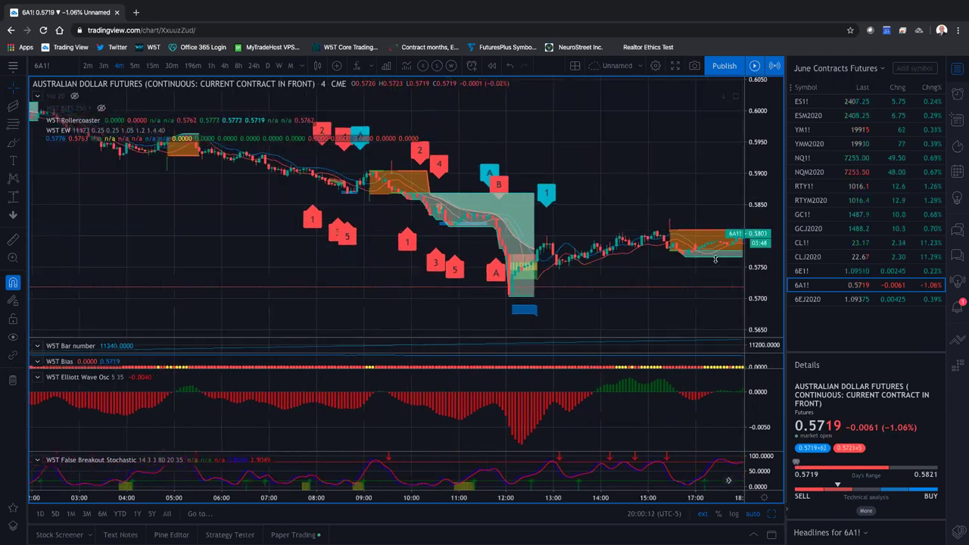
{"action": "left_click_drag", "start_coordinate": [759, 203], "coordinate": [759, 178]}
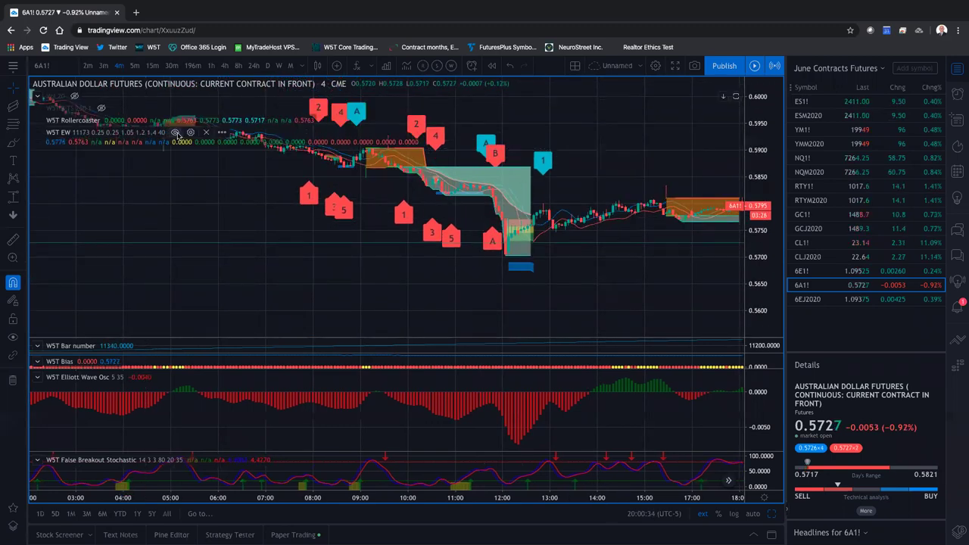
{"action": "left_click", "coordinate": [175, 132]}
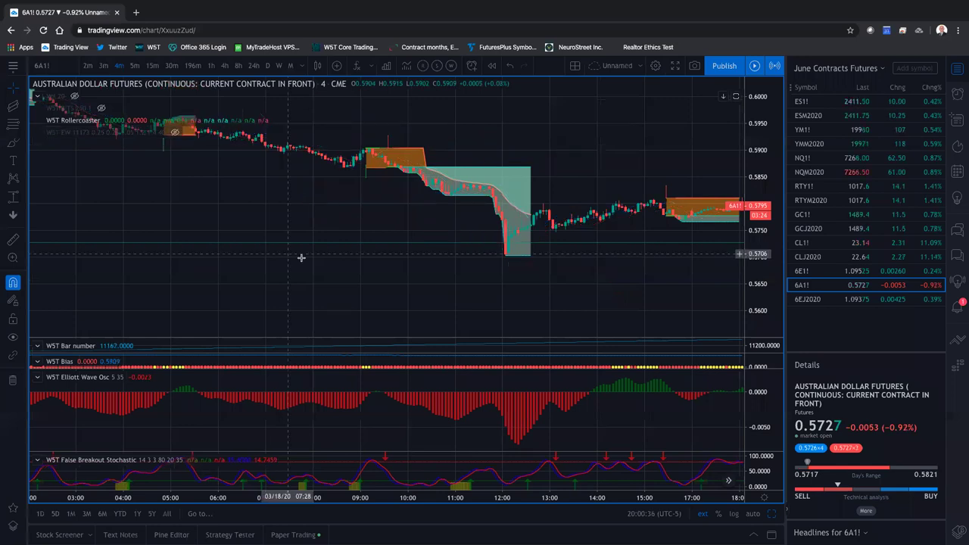
- Compare the Australian dollar futures Rollercoaster zones on the 4-minute, 5-minute, 1-hour and 4-hour intervals
{"action": "scroll", "coordinate": [473, 299], "scroll_direction": "down", "scroll_amount": 1}
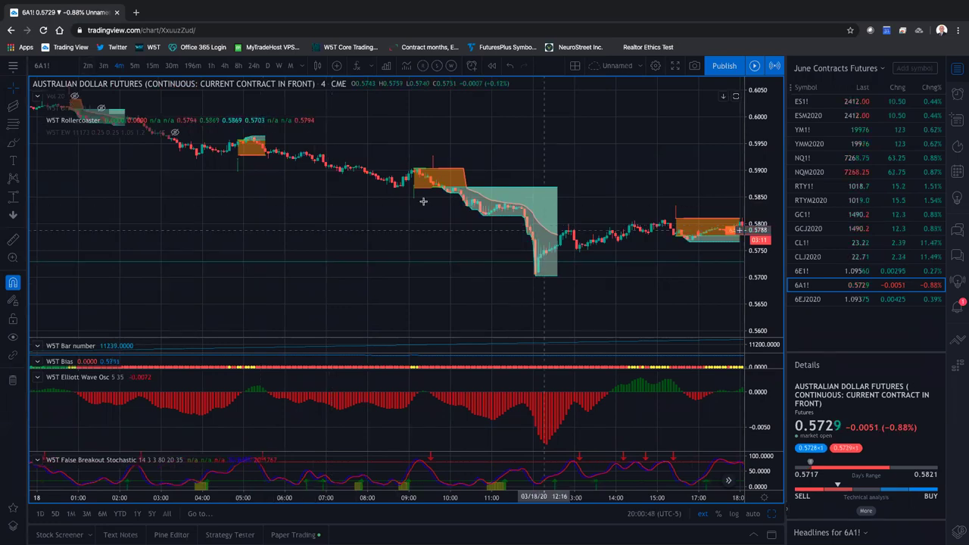
{"action": "left_click", "coordinate": [134, 67]}
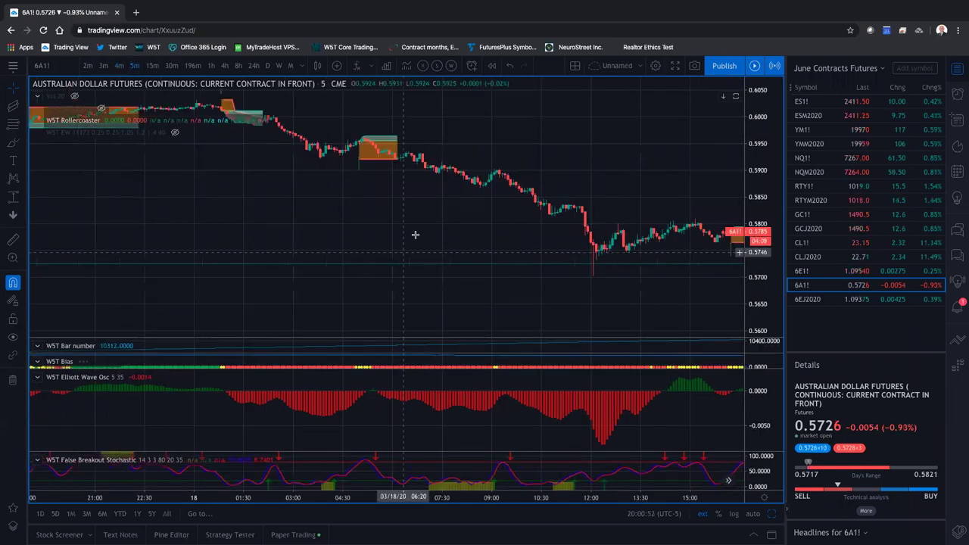
{"action": "left_click", "coordinate": [212, 67]}
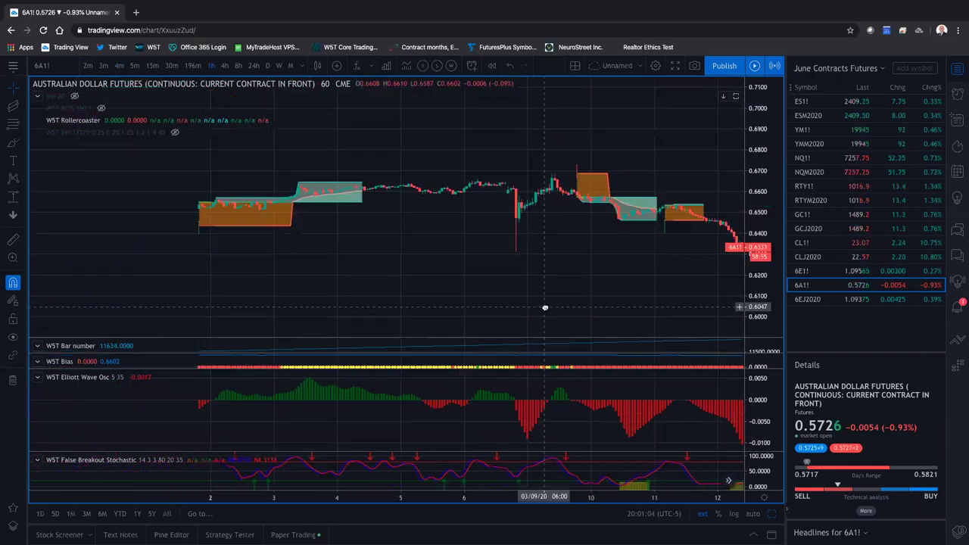
{"action": "left_click", "coordinate": [227, 66]}
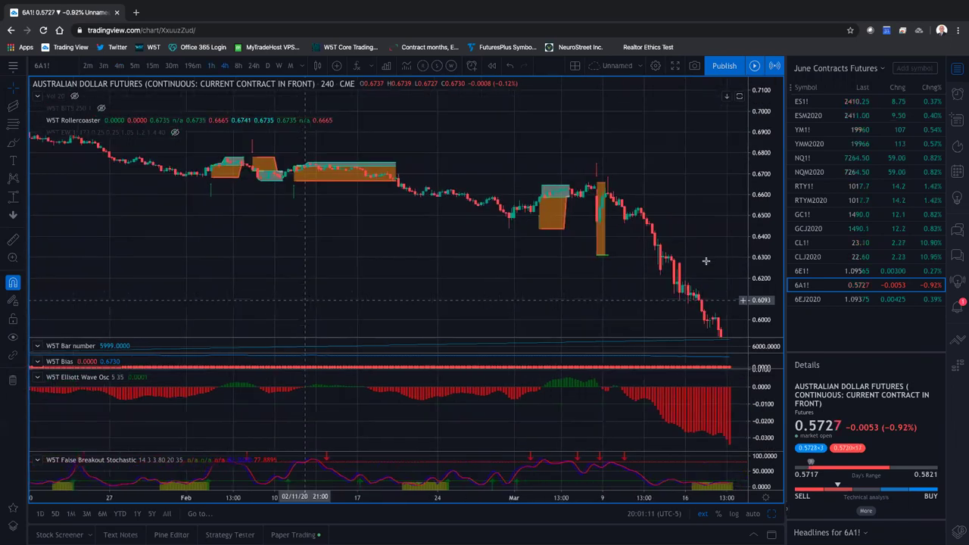
- Load the 6E1! Euro futures chart at the 4-hour interval and examine its Rollercoaster zones from December through March
{"action": "left_click", "coordinate": [789, 272]}
{"action": "left_click", "coordinate": [810, 274]}
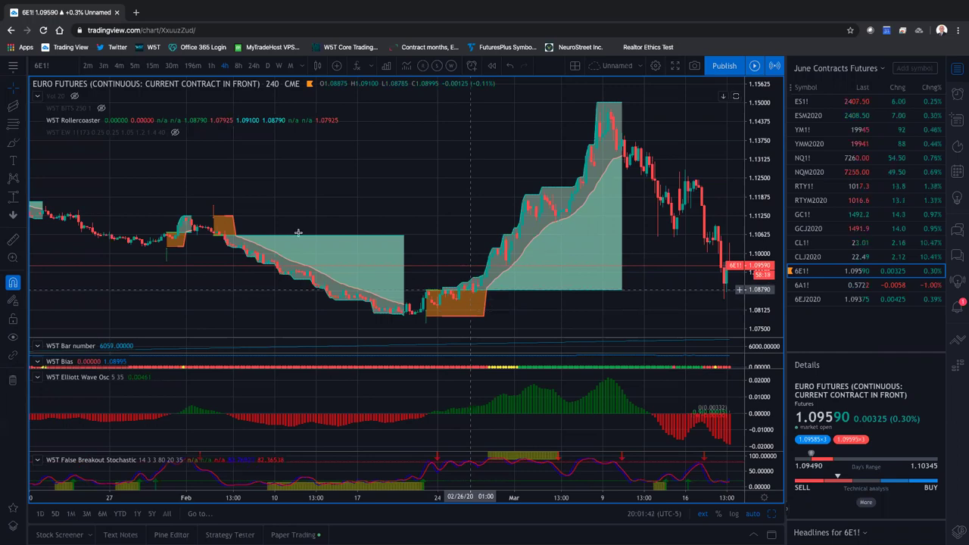
{"action": "scroll", "coordinate": [610, 301], "scroll_direction": "down", "scroll_amount": 1}
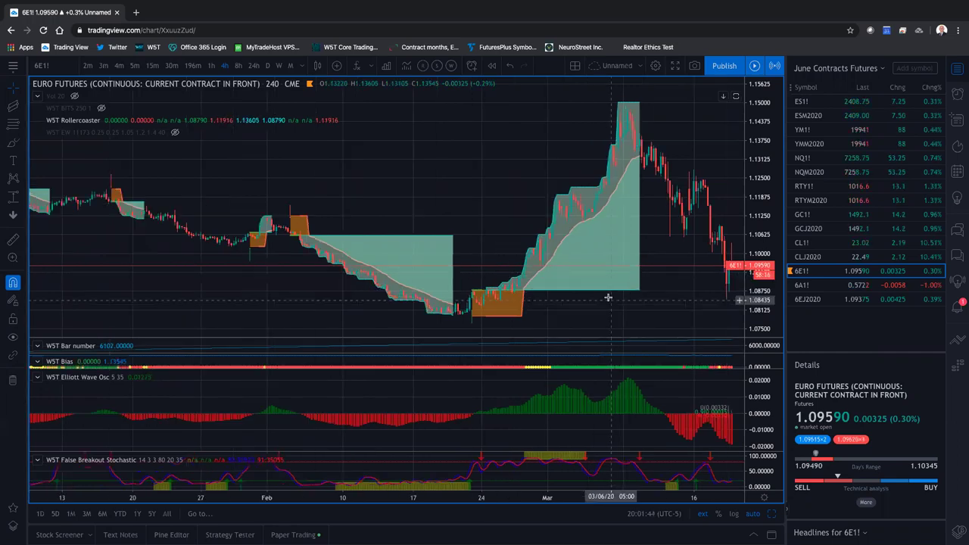
{"action": "scroll", "coordinate": [608, 297], "scroll_direction": "down", "scroll_amount": 1}
{"action": "scroll", "coordinate": [561, 288], "scroll_direction": "down", "scroll_amount": 1}
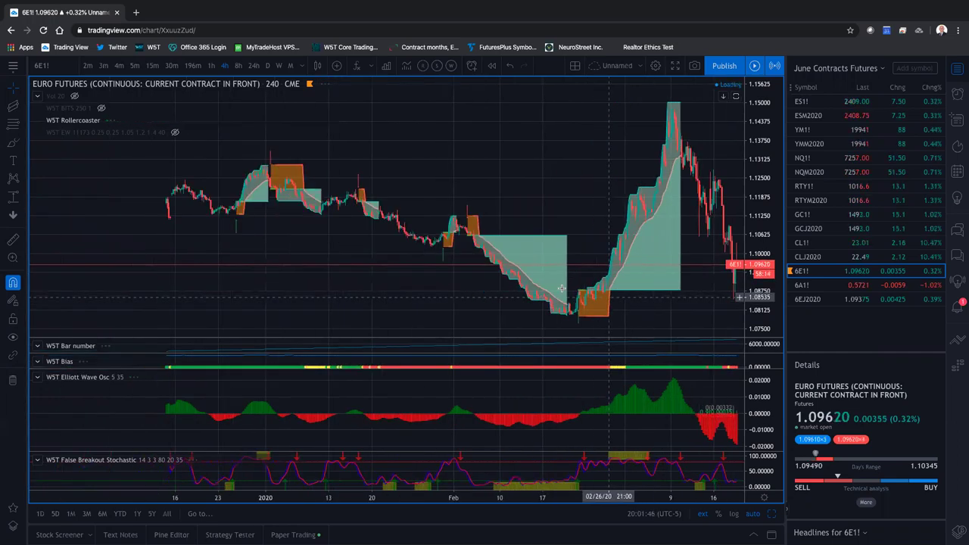
{"action": "scroll", "coordinate": [560, 289], "scroll_direction": "down", "scroll_amount": 1}
{"action": "scroll", "coordinate": [545, 283], "scroll_direction": "down", "scroll_amount": 1}
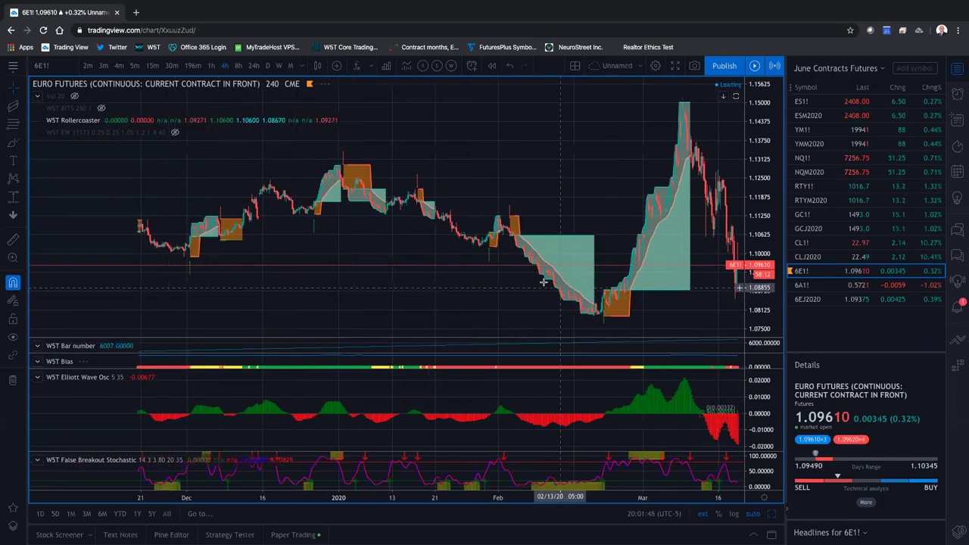
{"action": "scroll", "coordinate": [666, 141], "scroll_direction": "up", "scroll_amount": 1}
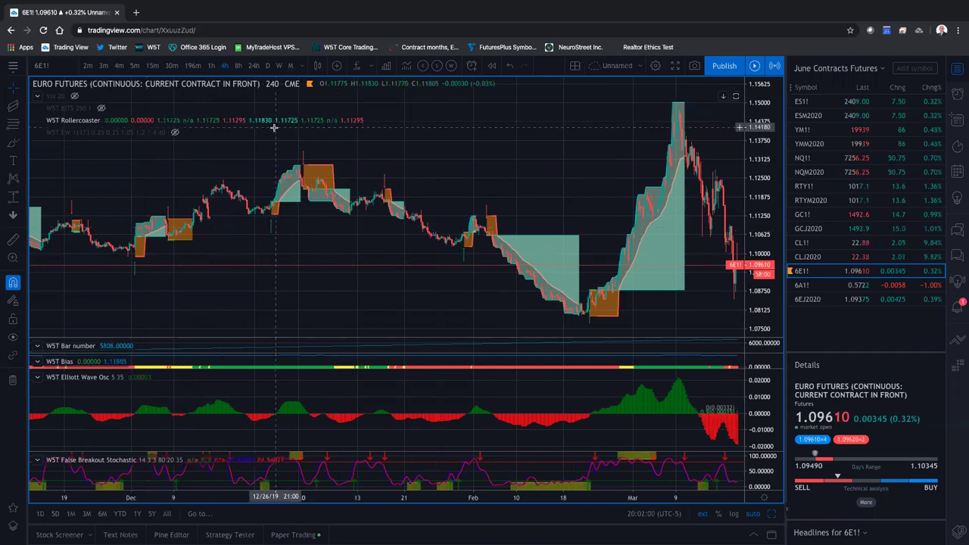
{"action": "scroll", "coordinate": [566, 171], "scroll_direction": "down", "scroll_amount": 1}
{"action": "scroll", "coordinate": [566, 171], "scroll_direction": "up", "scroll_amount": 1}
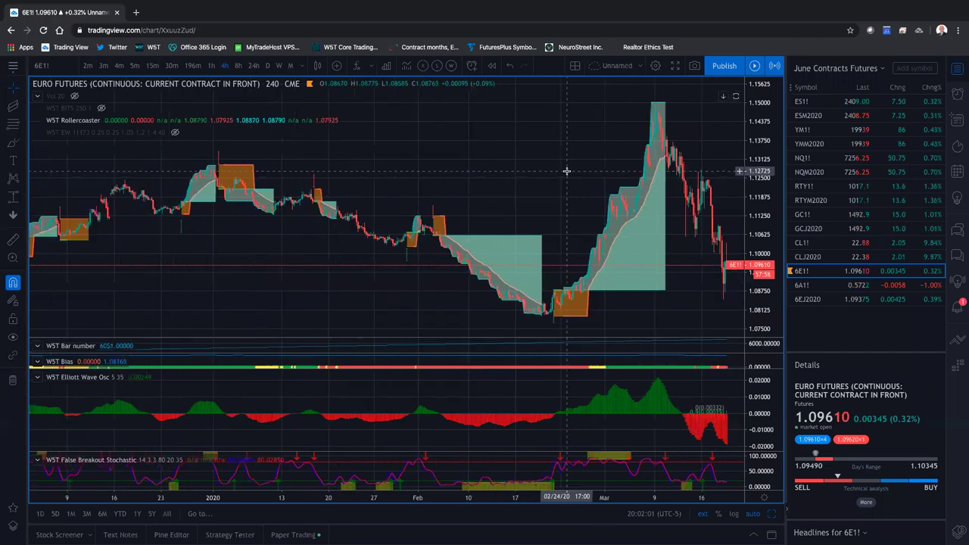
{"action": "scroll", "coordinate": [566, 171], "scroll_direction": "up", "scroll_amount": 1}
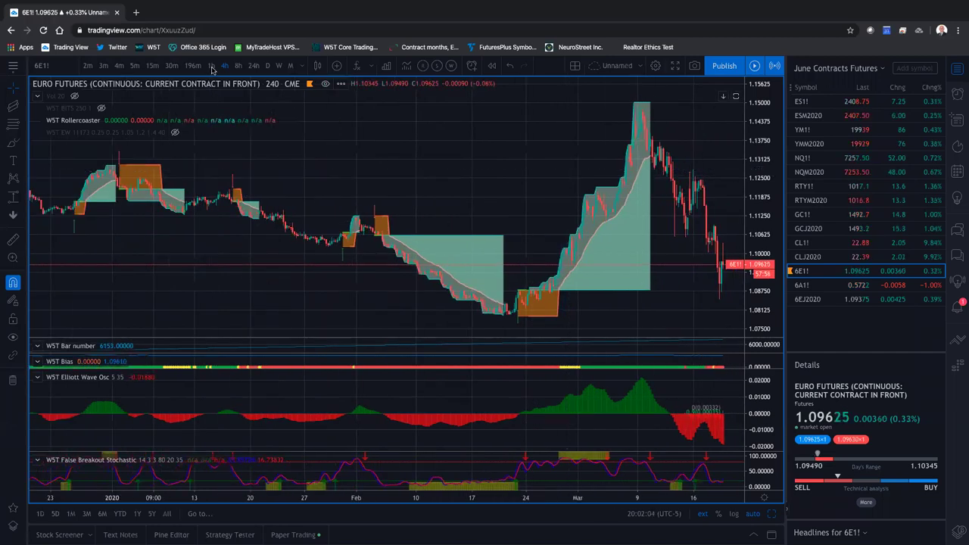
- Switch the Euro futures chart to the 1-hour interval and review the March Rollercoaster zones up to the latest bars
{"action": "left_click", "coordinate": [213, 66]}
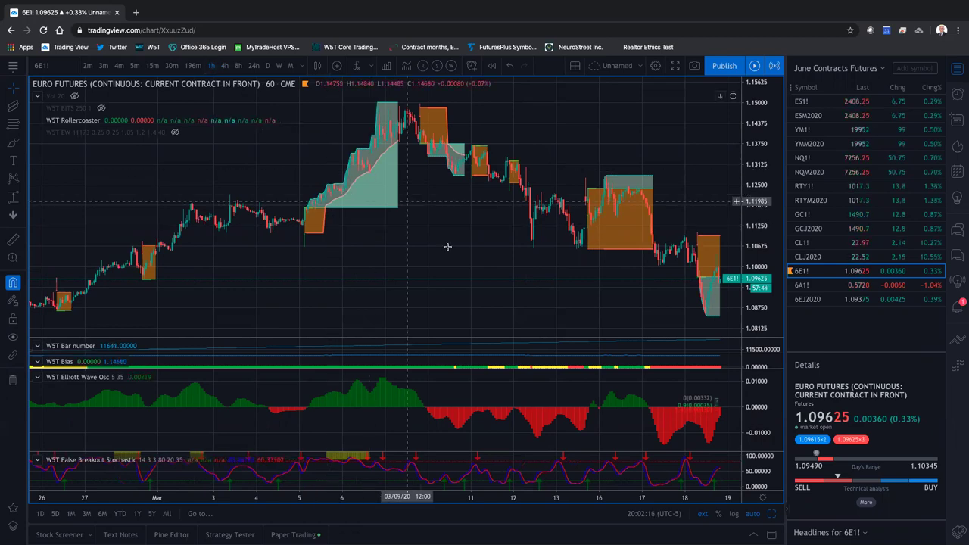
{"action": "left_click_drag", "start_coordinate": [692, 207], "coordinate": [723, 207]}
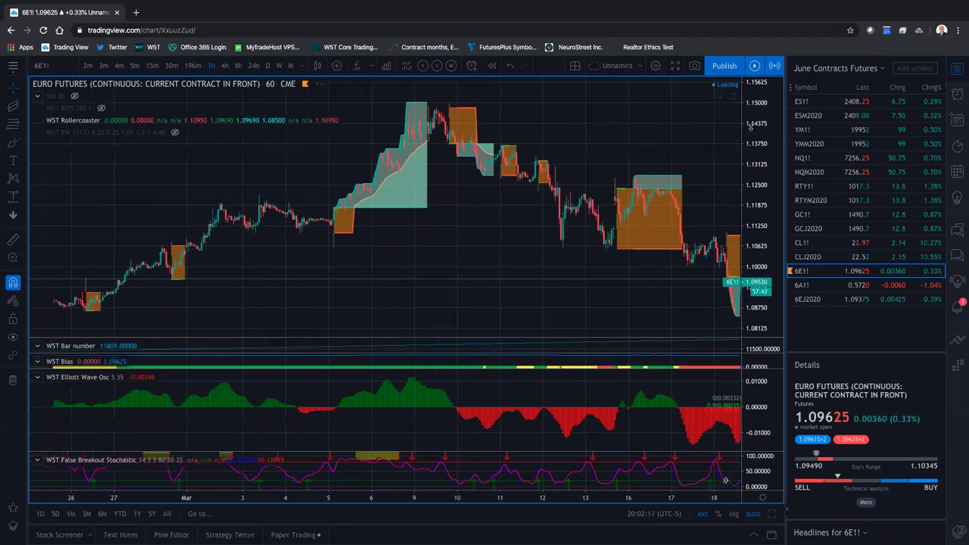
{"action": "left_click_drag", "start_coordinate": [376, 173], "coordinate": [406, 192]}
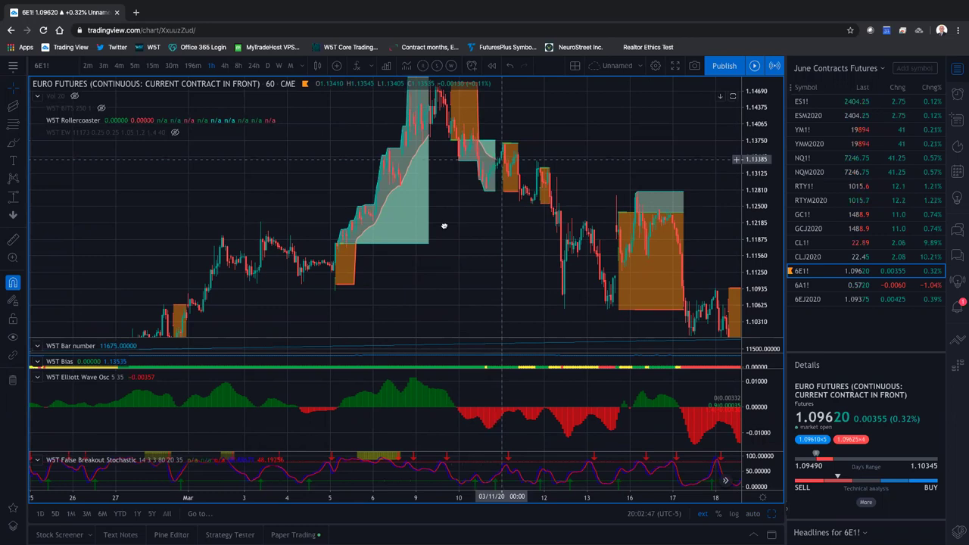
{"action": "scroll", "coordinate": [426, 122], "scroll_direction": "right", "scroll_amount": 5}
{"action": "scroll", "coordinate": [427, 123], "scroll_direction": "left", "scroll_amount": 1}
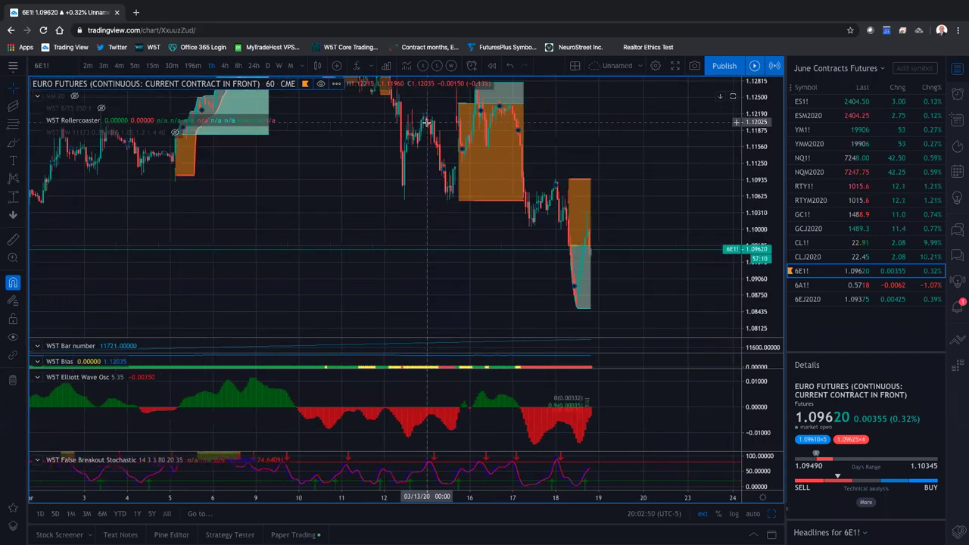
{"action": "scroll", "coordinate": [573, 255], "scroll_direction": "left", "scroll_amount": 1}
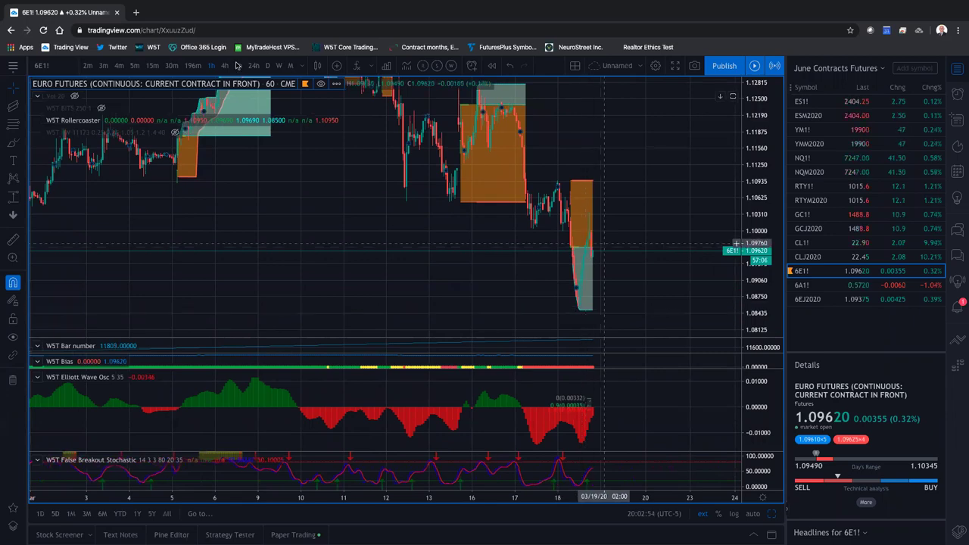
- Switch the Euro futures chart to the 15-minute interval and examine the Rollercoaster zones and oscillators from March 11 to 18
{"action": "left_click", "coordinate": [156, 68]}
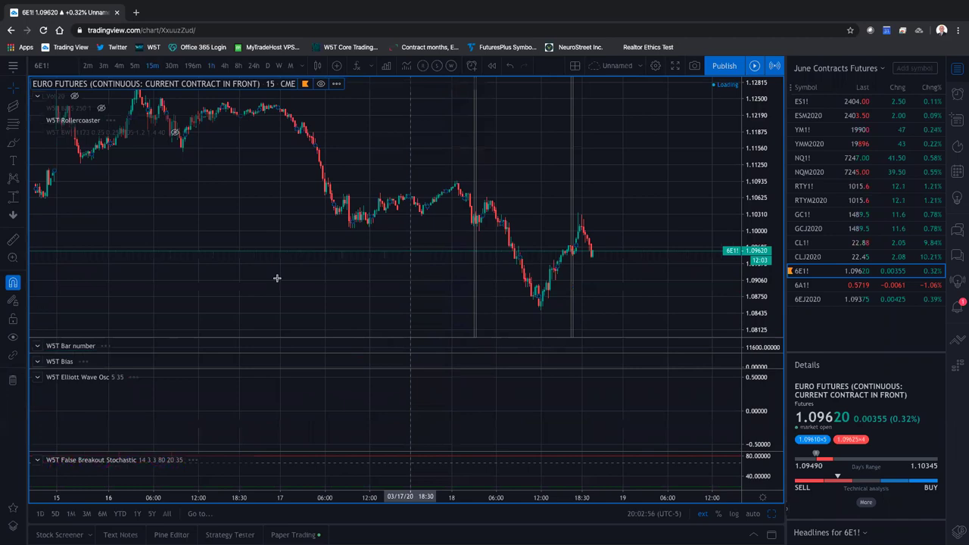
{"action": "scroll", "coordinate": [324, 212], "scroll_direction": "down", "scroll_amount": 2}
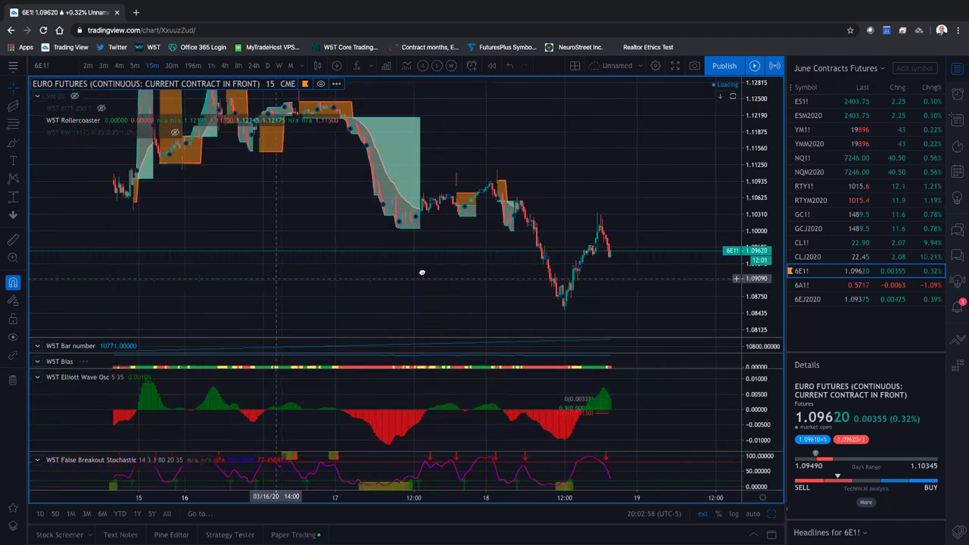
{"action": "scroll", "coordinate": [447, 284], "scroll_direction": "down", "scroll_amount": 2}
{"action": "scroll", "coordinate": [325, 206], "scroll_direction": "left", "scroll_amount": 2}
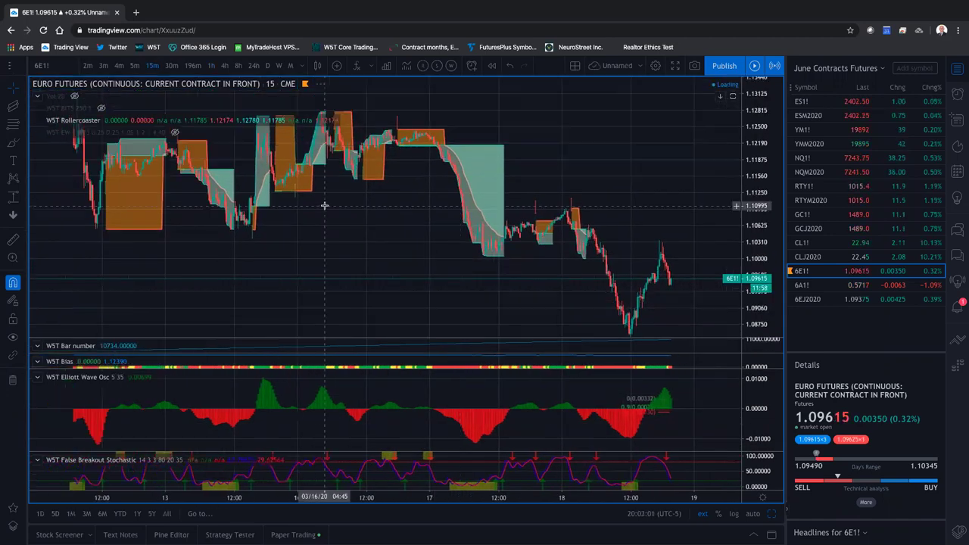
{"action": "scroll", "coordinate": [452, 257], "scroll_direction": "left", "scroll_amount": 2}
{"action": "scroll", "coordinate": [456, 257], "scroll_direction": "left", "scroll_amount": 1}
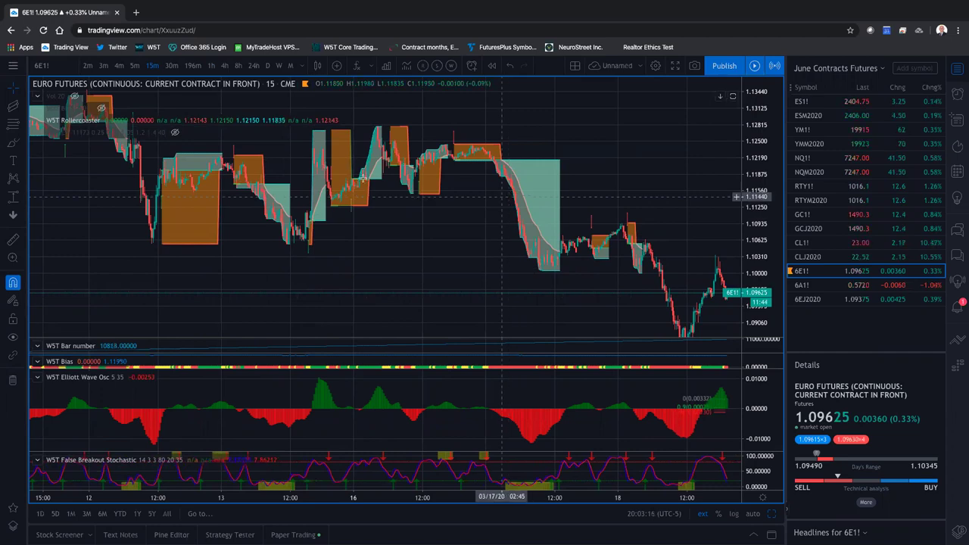
{"action": "left_click_drag", "start_coordinate": [362, 255], "coordinate": [429, 262]}
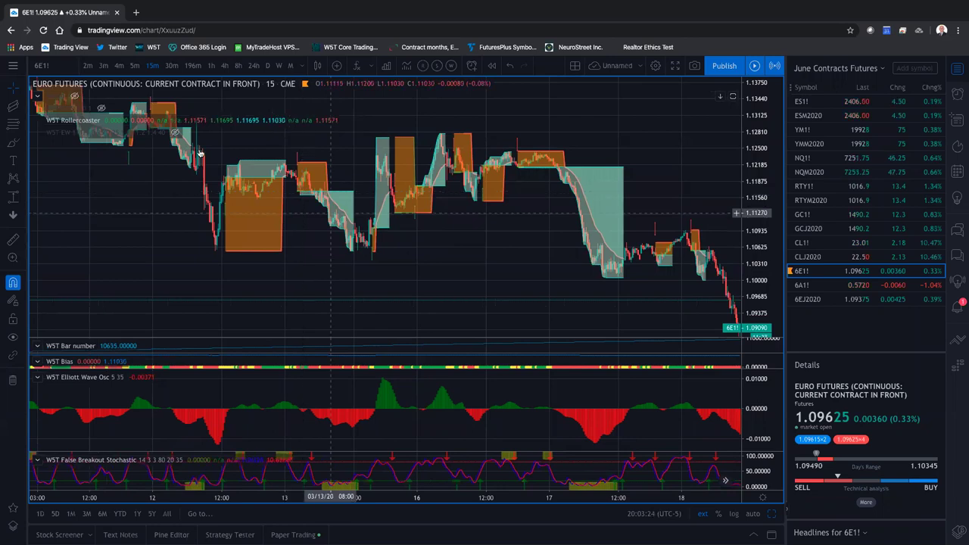
{"action": "left_click_drag", "start_coordinate": [203, 233], "coordinate": [205, 211]}
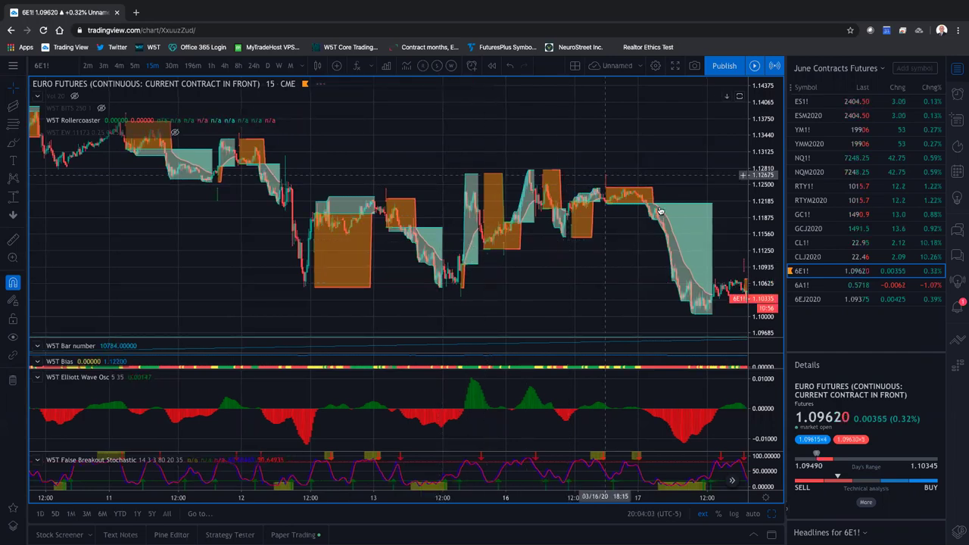
{"action": "scroll", "coordinate": [530, 242], "scroll_direction": "right", "scroll_amount": 5}
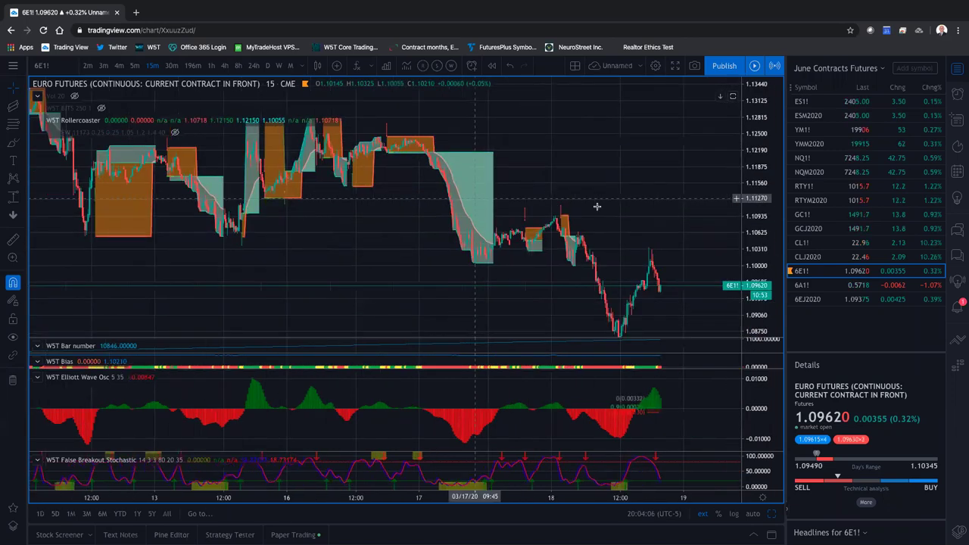
{"action": "scroll", "coordinate": [598, 208], "scroll_direction": "left", "scroll_amount": 2}
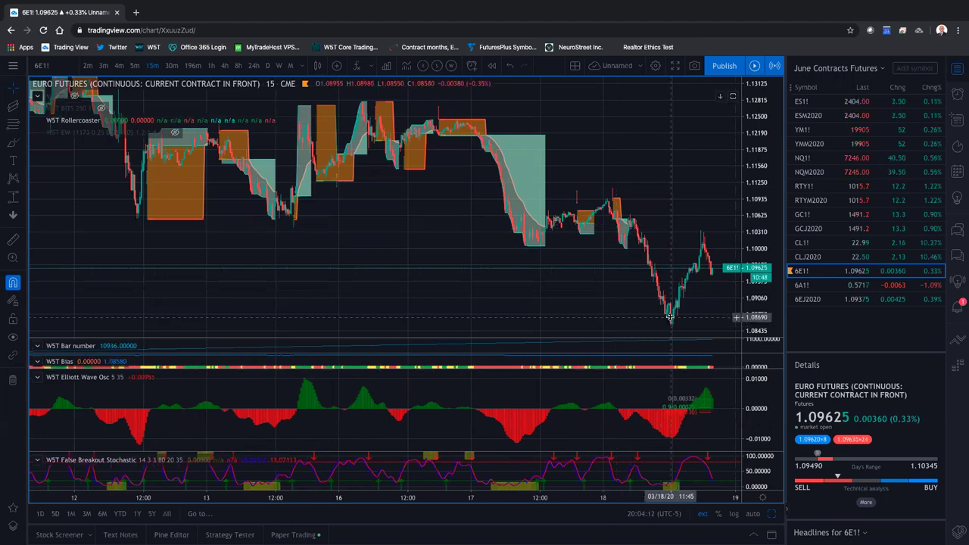
- Review the March 16 to 18 Rollercoaster zones on Euro futures at the 5-minute and 4-minute intervals
{"action": "left_click", "coordinate": [134, 66]}
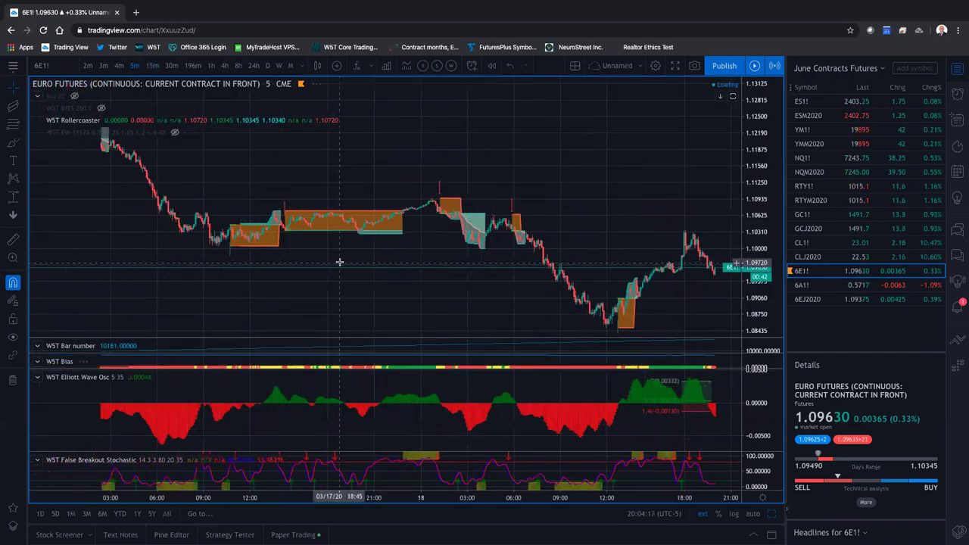
{"action": "scroll", "coordinate": [340, 262], "scroll_direction": "down", "scroll_amount": 2}
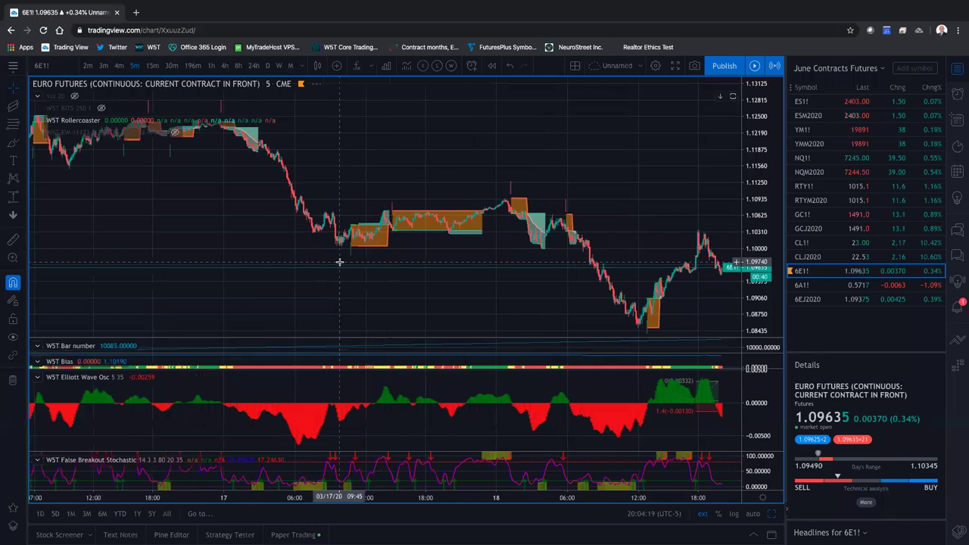
{"action": "scroll", "coordinate": [250, 216], "scroll_direction": "down", "scroll_amount": 1}
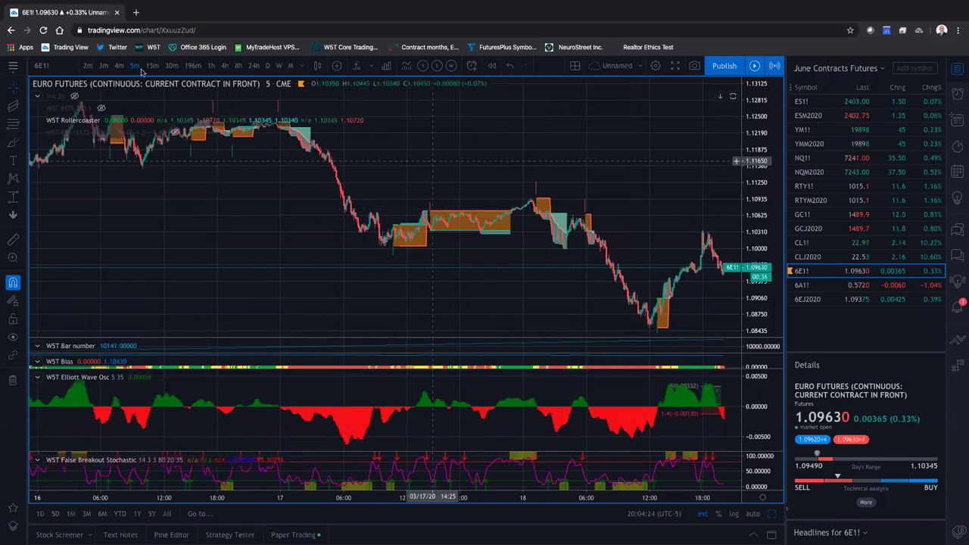
{"action": "left_click", "coordinate": [118, 66]}
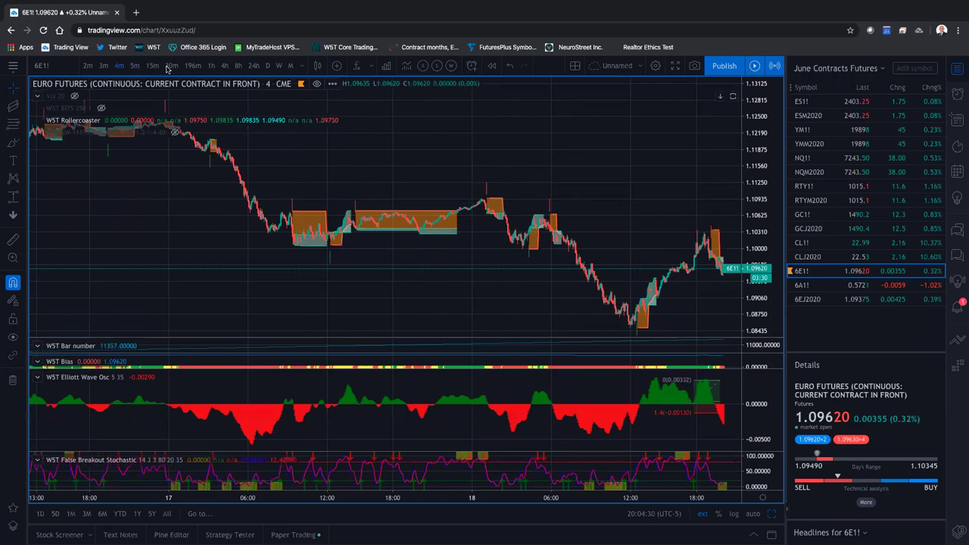
- Return the Euro futures chart to the 15-minute interval and examine the March 13 to 18 Rollercoaster zones at an enlarged scale
{"action": "left_click", "coordinate": [153, 66]}
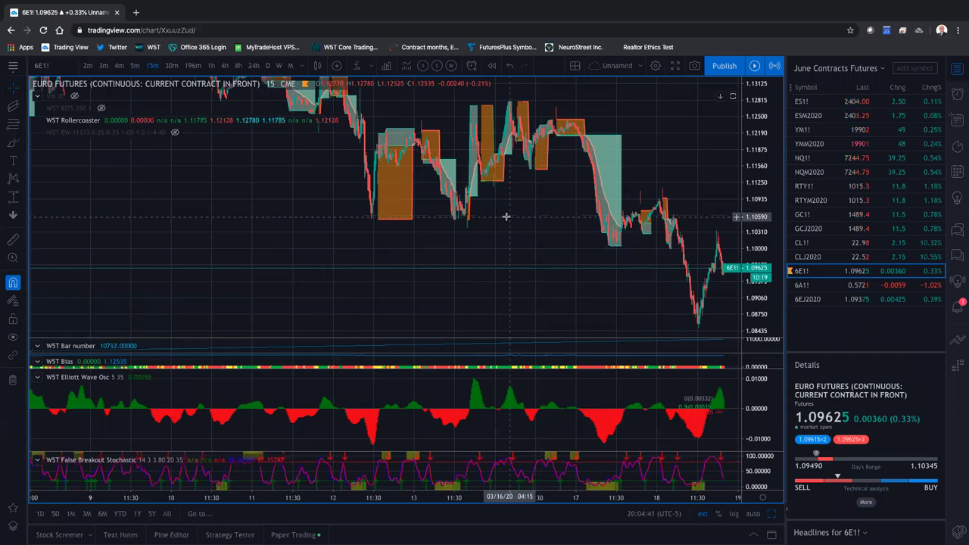
{"action": "scroll", "coordinate": [504, 212], "scroll_direction": "up", "scroll_amount": 1}
{"action": "scroll", "coordinate": [504, 217], "scroll_direction": "up", "scroll_amount": 1}
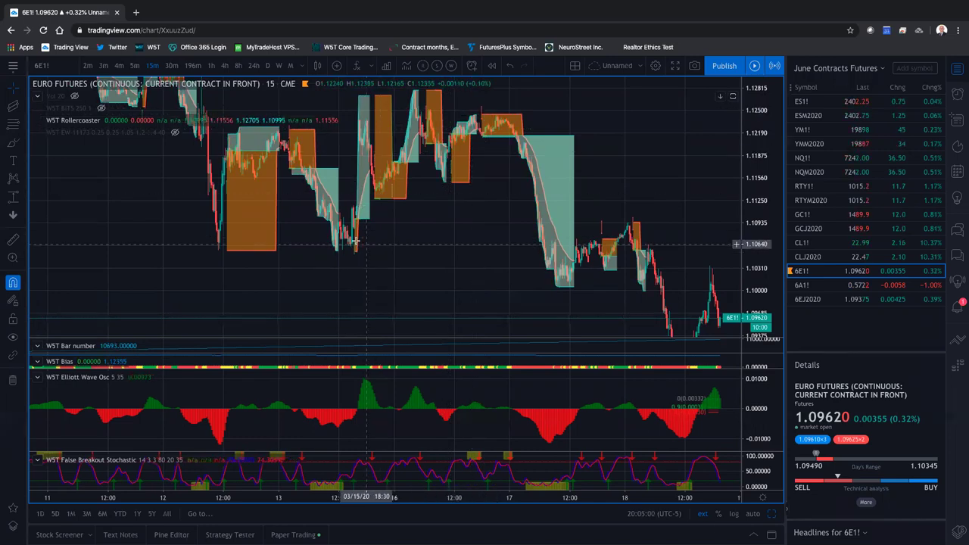
{"action": "scroll", "coordinate": [194, 244], "scroll_direction": "up", "scroll_amount": 3}
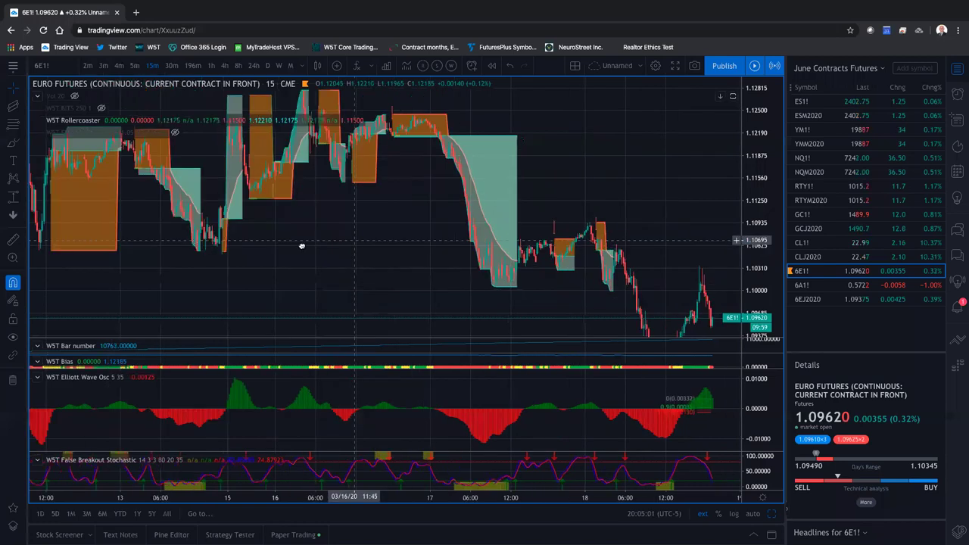
{"action": "scroll", "coordinate": [303, 244], "scroll_direction": "left", "scroll_amount": 5}
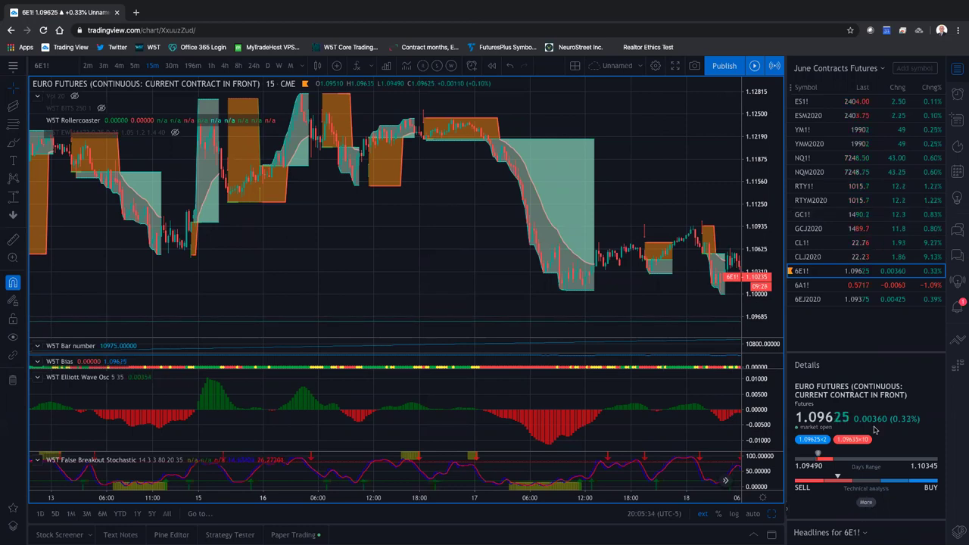
- Open the Technical Analysis Summary for Euro futures and view its ratings for the 15 minutes timeframe
{"action": "left_click", "coordinate": [867, 503]}
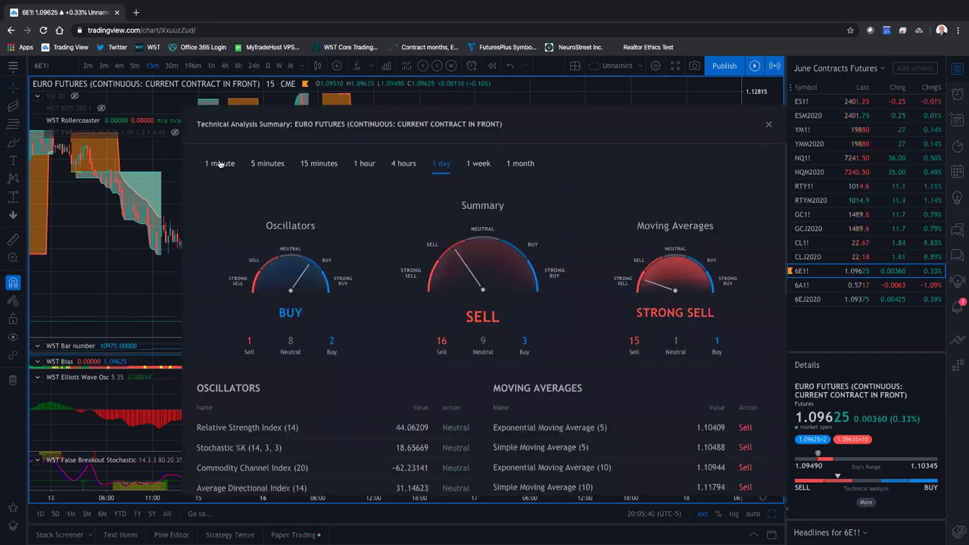
{"action": "left_click", "coordinate": [220, 164]}
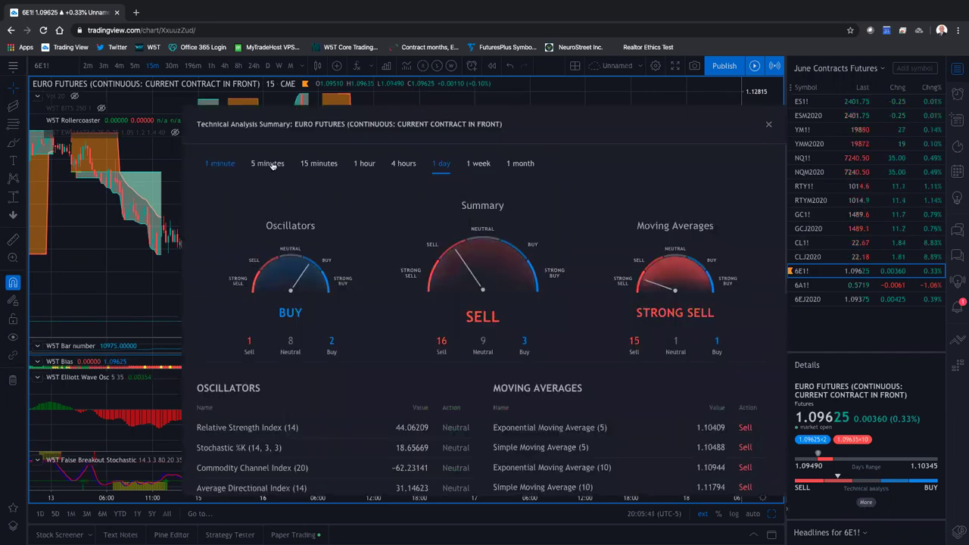
{"action": "left_click", "coordinate": [319, 164]}
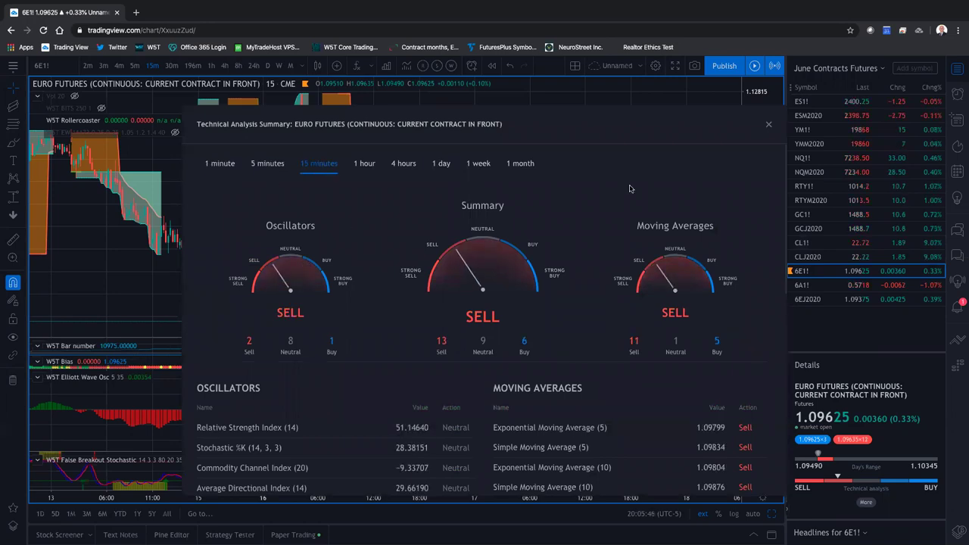
- Read the oscillator, moving average and pivot tables in the Euro futures 15-minute technical summary, and close the summary
{"action": "scroll", "coordinate": [394, 334], "scroll_direction": "down", "scroll_amount": 1}
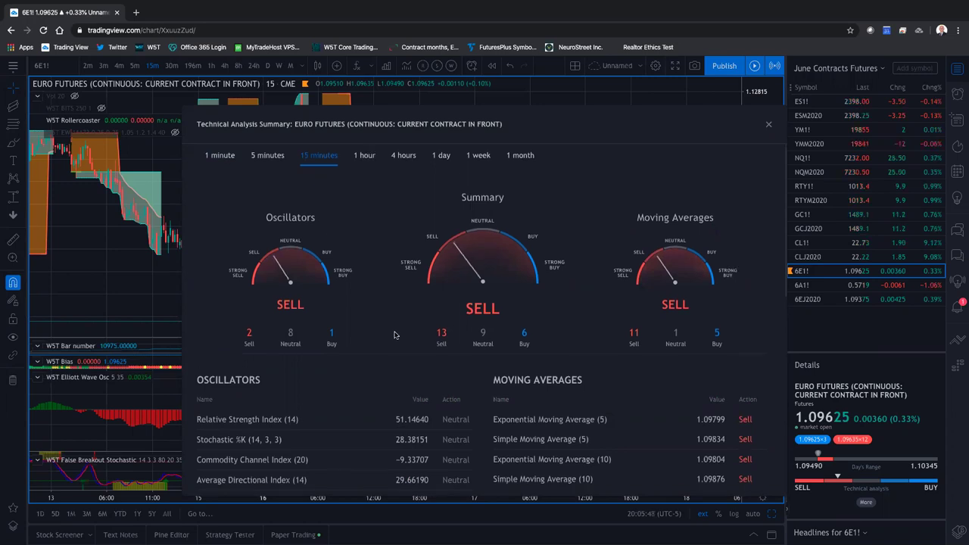
{"action": "scroll", "coordinate": [393, 335], "scroll_direction": "down", "scroll_amount": 3}
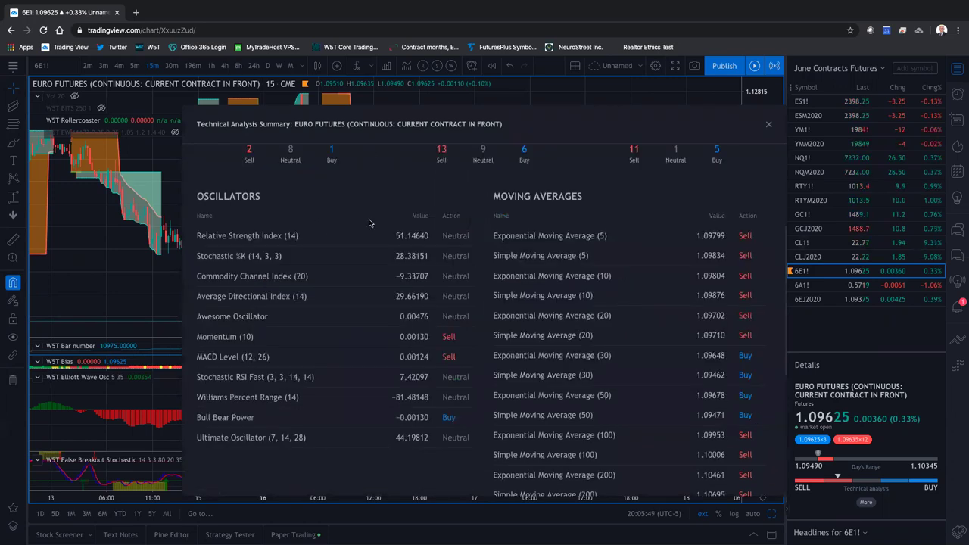
{"action": "scroll", "coordinate": [257, 321], "scroll_direction": "down", "scroll_amount": 1}
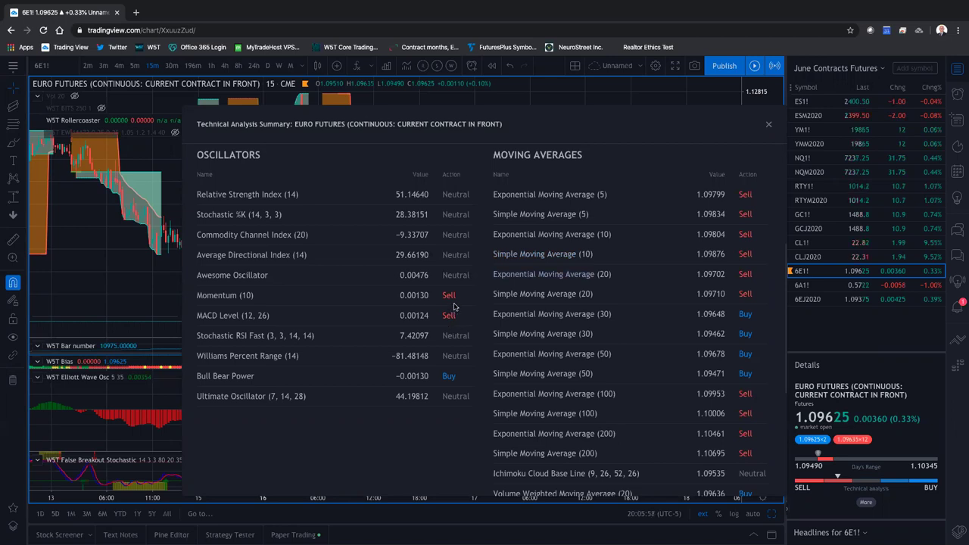
{"action": "scroll", "coordinate": [452, 303], "scroll_direction": "down", "scroll_amount": 3}
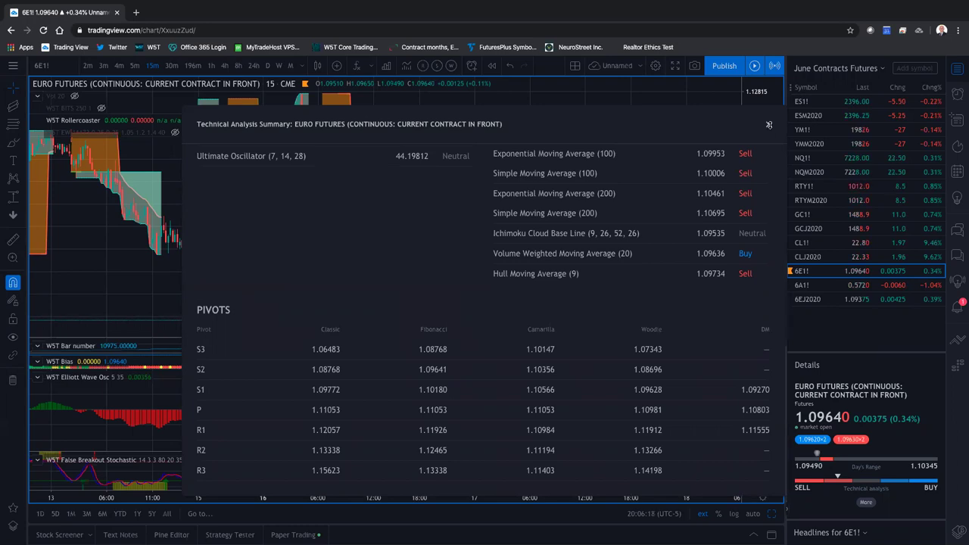
{"action": "key", "text": "Escape"}
- Draw a price range band on the Euro futures chart around March 15 22:30, from about 1.11150 to 1.11045
{"action": "left_click_drag", "start_coordinate": [555, 270], "coordinate": [621, 269]}
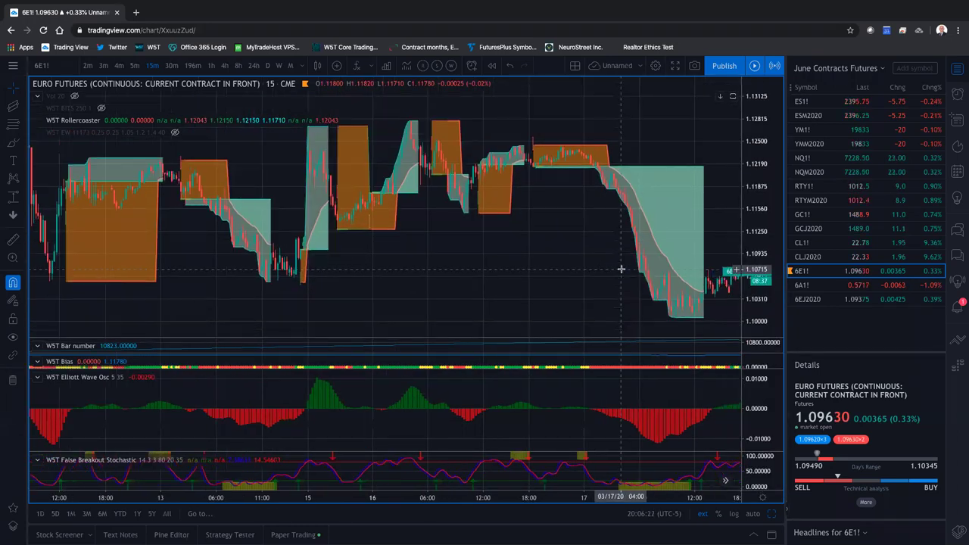
{"action": "scroll", "coordinate": [456, 206], "scroll_direction": "left", "scroll_amount": 3}
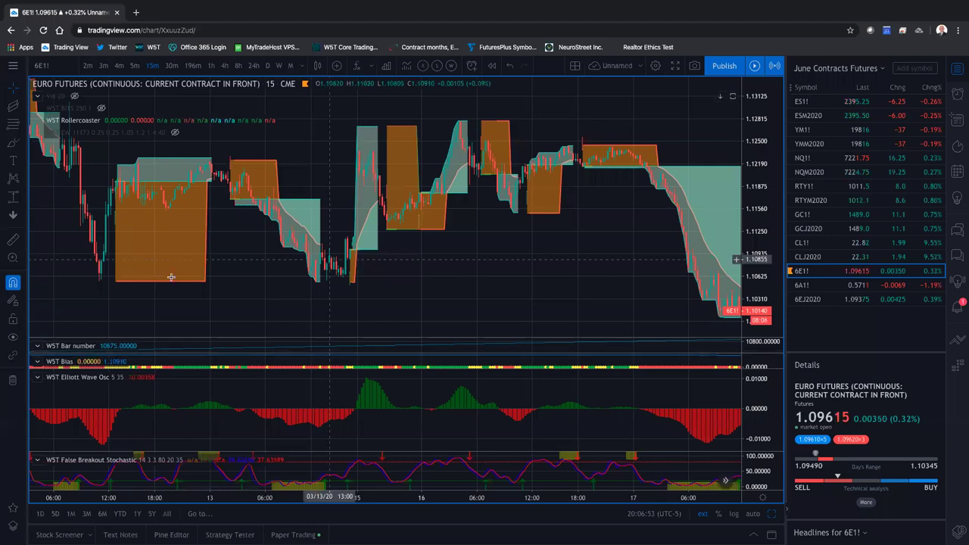
{"action": "left_click", "coordinate": [15, 199]}
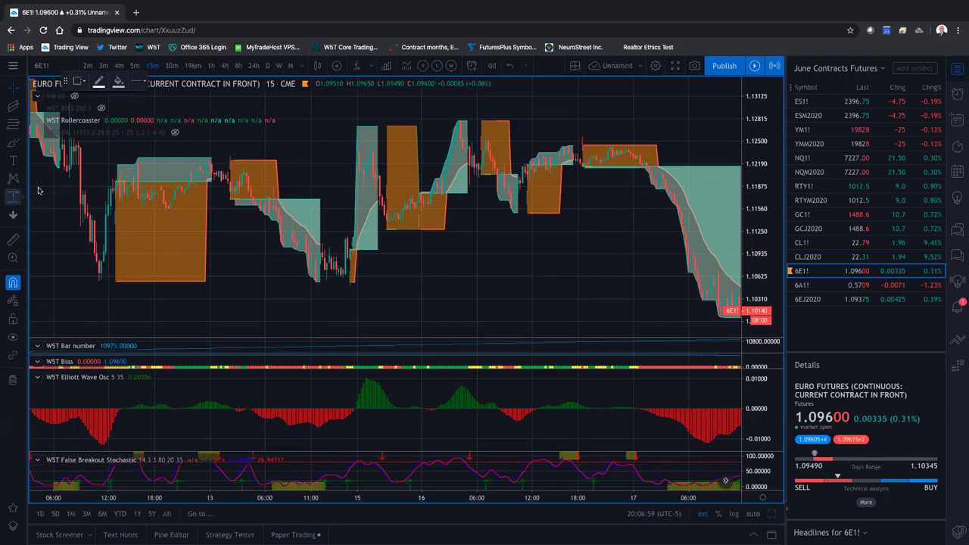
{"action": "left_click", "coordinate": [82, 81]}
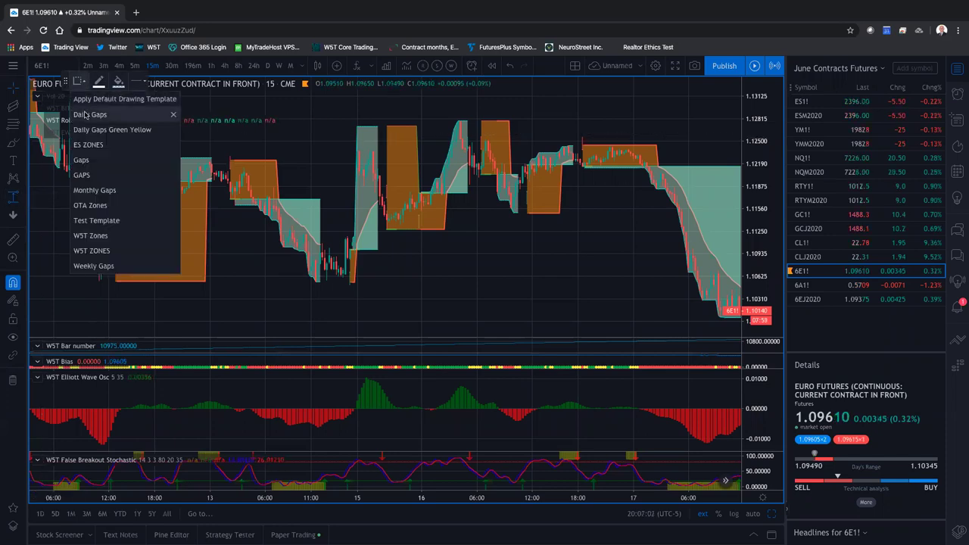
{"action": "left_click", "coordinate": [408, 241]}
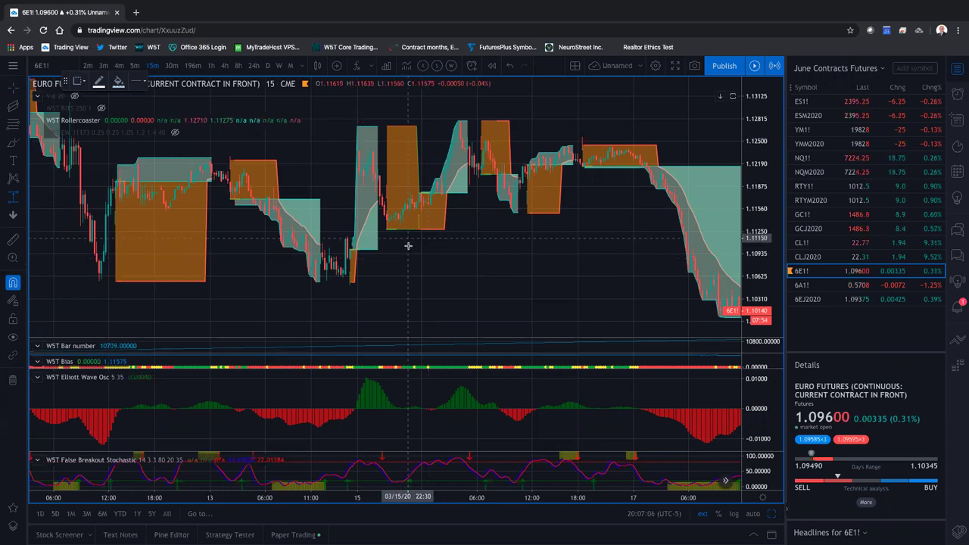
{"action": "left_click", "coordinate": [407, 238]}
{"action": "left_click", "coordinate": [407, 245]}
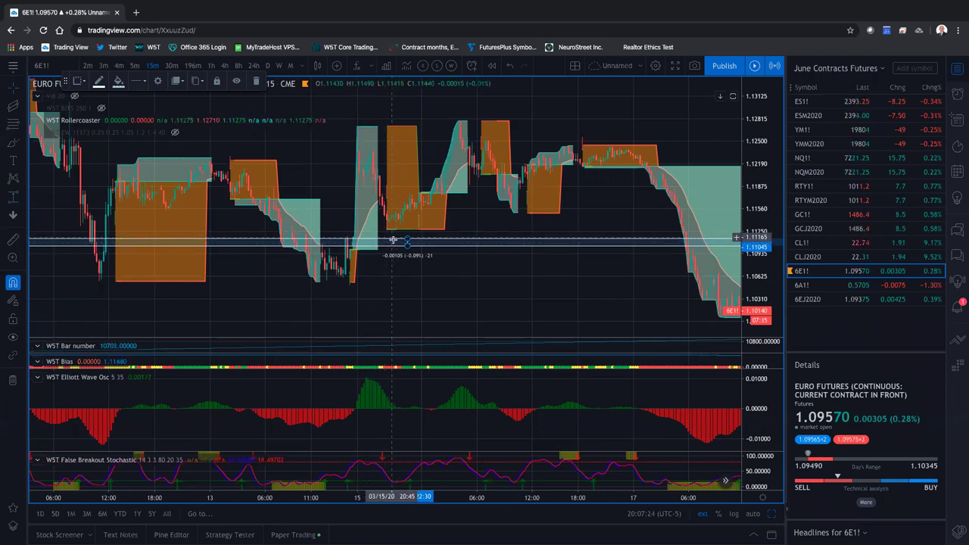
- Draw a second price range band over the early March 16 rally, from about 1.12435 down to 1.12265
{"action": "left_click", "coordinate": [13, 199]}
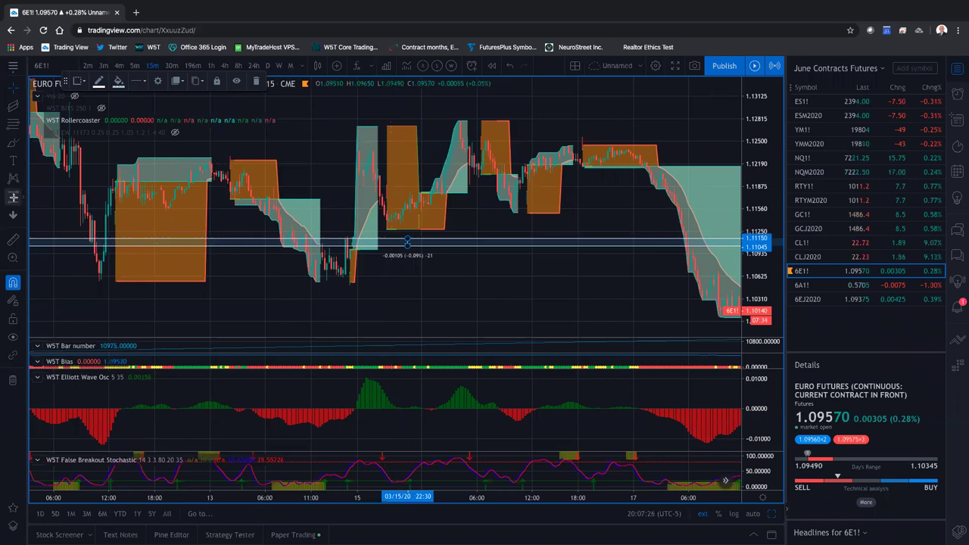
{"action": "left_click", "coordinate": [437, 145]}
{"action": "left_click", "coordinate": [439, 181]}
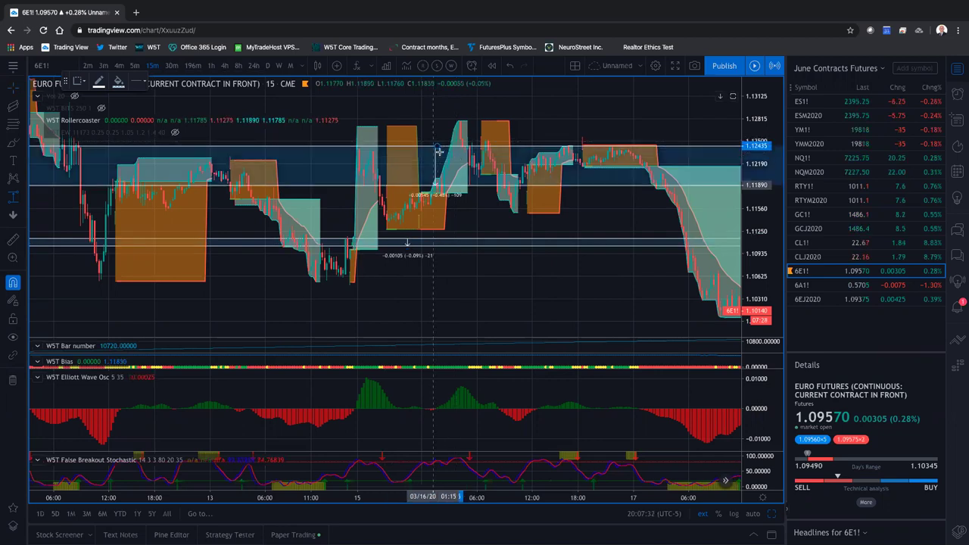
{"action": "left_click", "coordinate": [441, 155]}
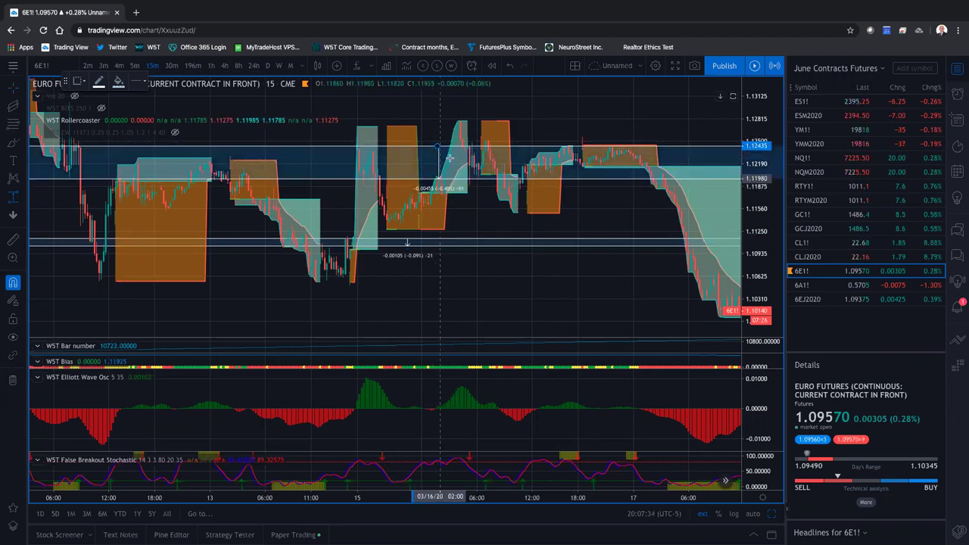
{"action": "left_click", "coordinate": [448, 160]}
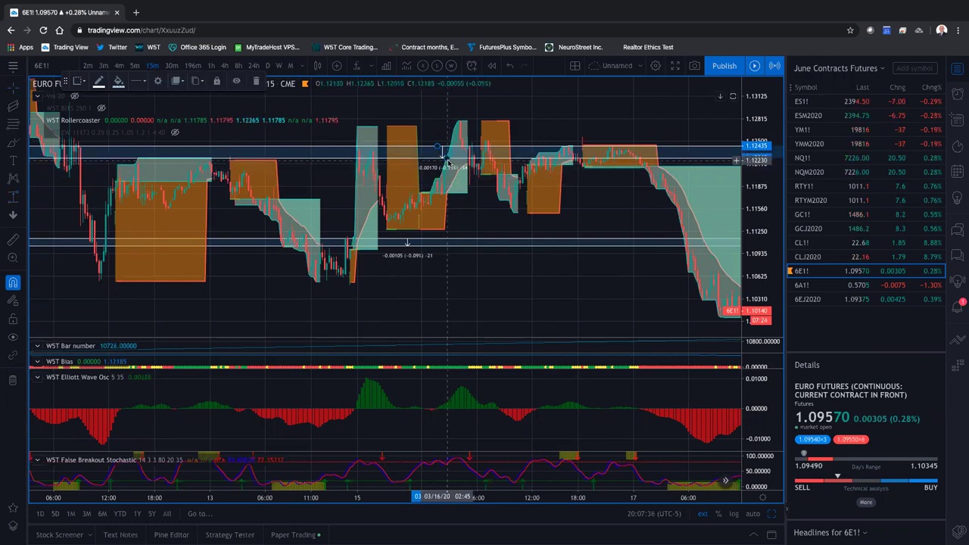
- Reposition the upper price range band along the March 16 rally, placing it at about 1.12700 to 1.12530
{"action": "left_click", "coordinate": [553, 273]}
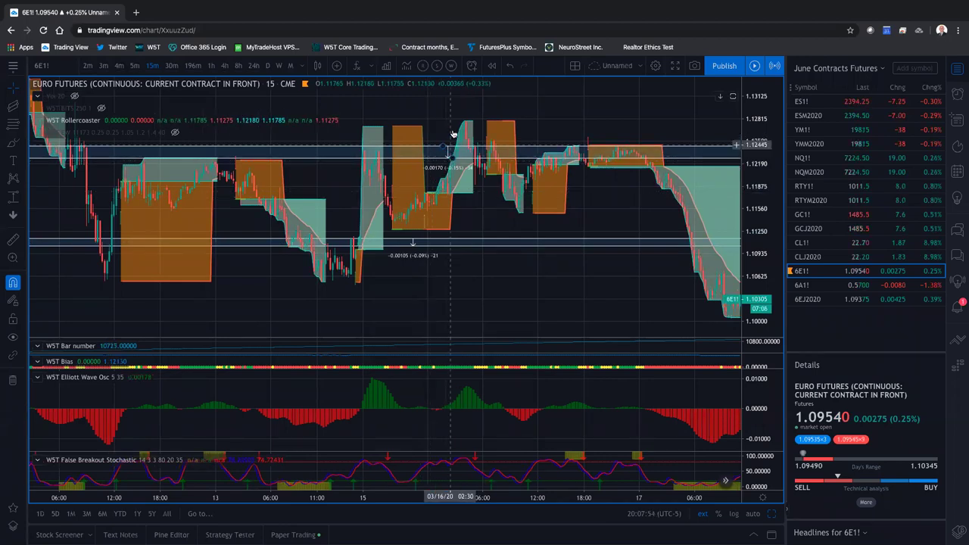
{"action": "left_click_drag", "start_coordinate": [451, 144], "coordinate": [454, 131]}
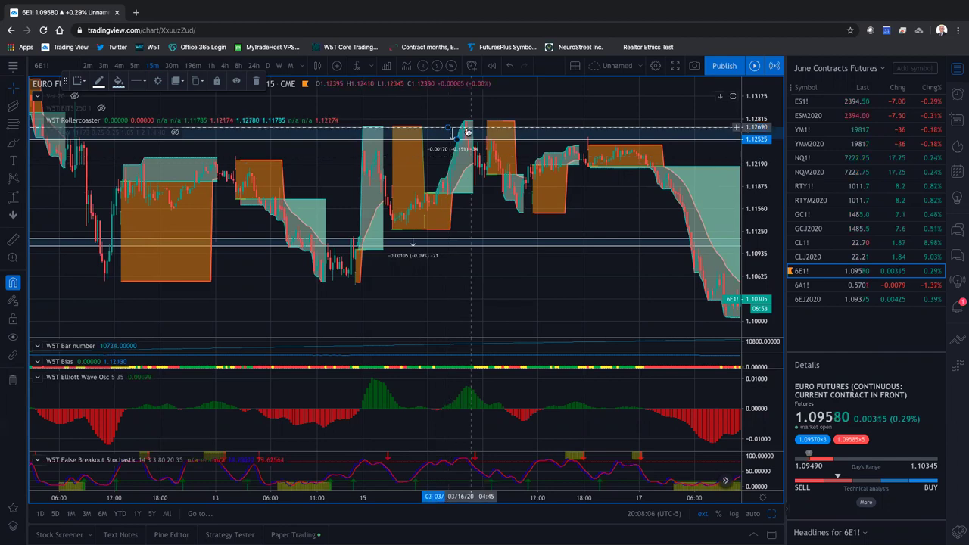
{"action": "left_click_drag", "start_coordinate": [470, 130], "coordinate": [467, 165]}
{"action": "left_click", "coordinate": [407, 175]}
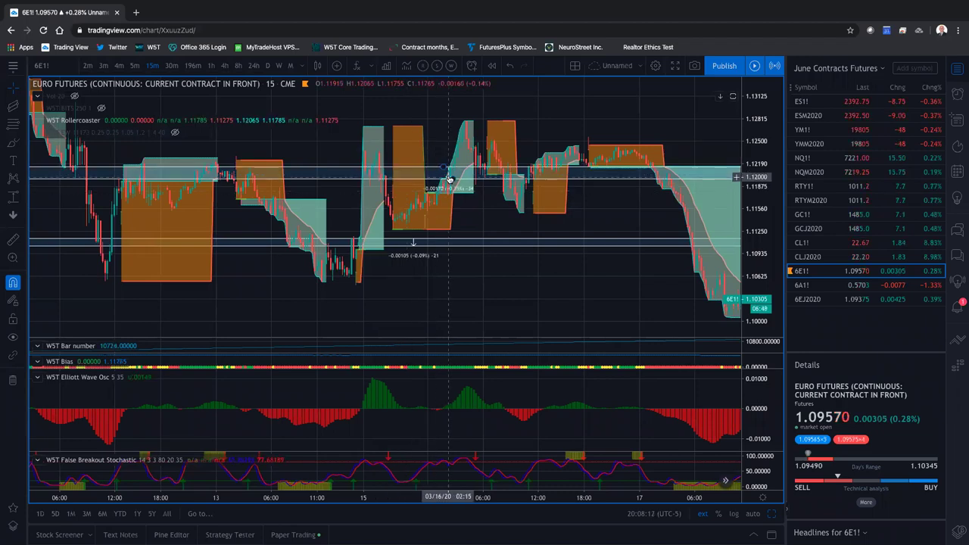
{"action": "key", "text": "ctrl+z"}
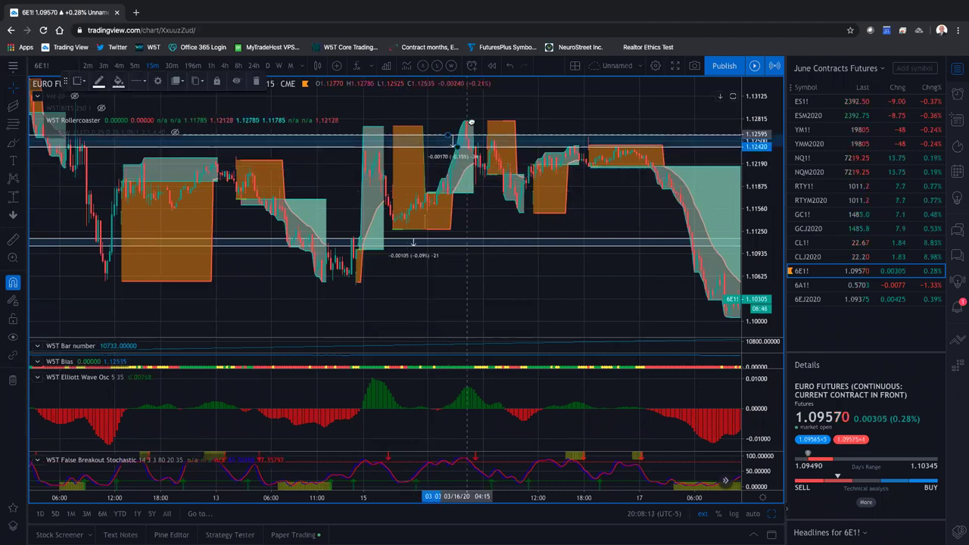
{"action": "key", "text": "ctrl+z"}
{"action": "key", "text": "ctrl+z"}
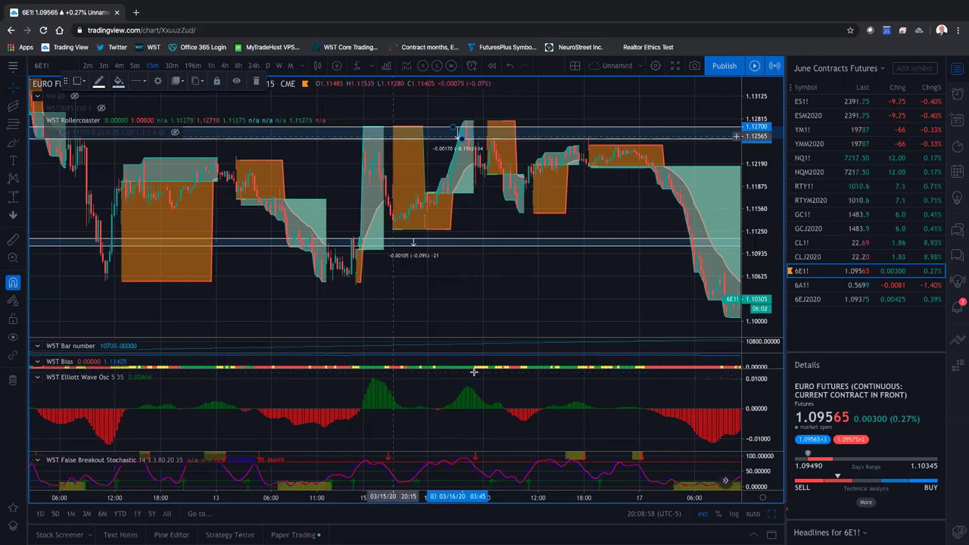
- Hide the W5T Rollercoaster overlay and show the W5T BITS and W5T EW indicators on the Euro futures chart
{"action": "left_click", "coordinate": [102, 109]}
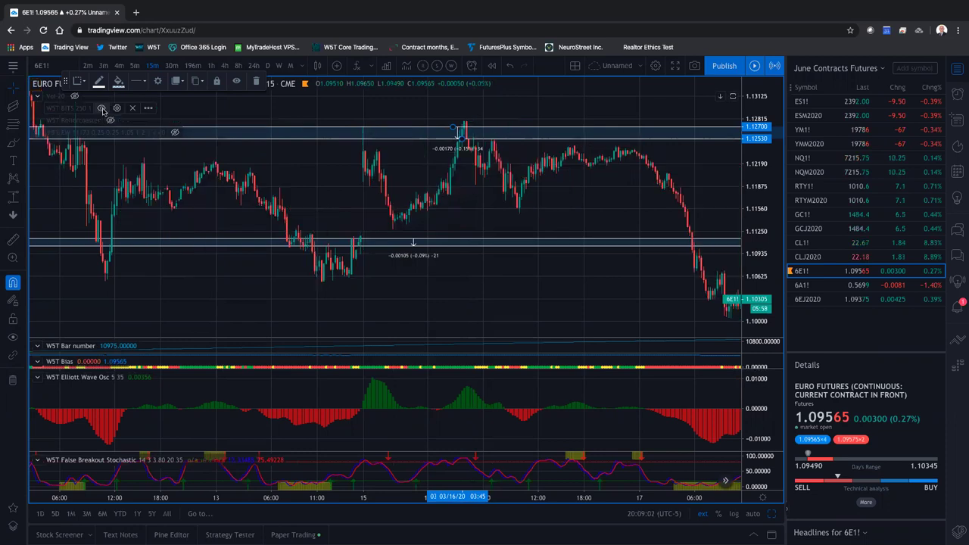
{"action": "left_click", "coordinate": [102, 109]}
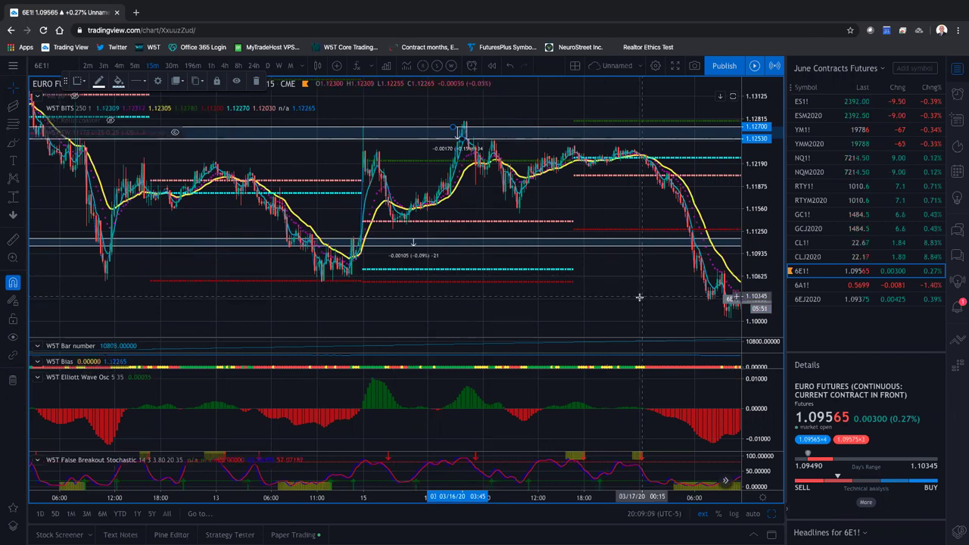
- Delete both price range bands from the Euro futures chart
{"action": "right_click", "coordinate": [521, 130]}
{"action": "left_click", "coordinate": [552, 280]}
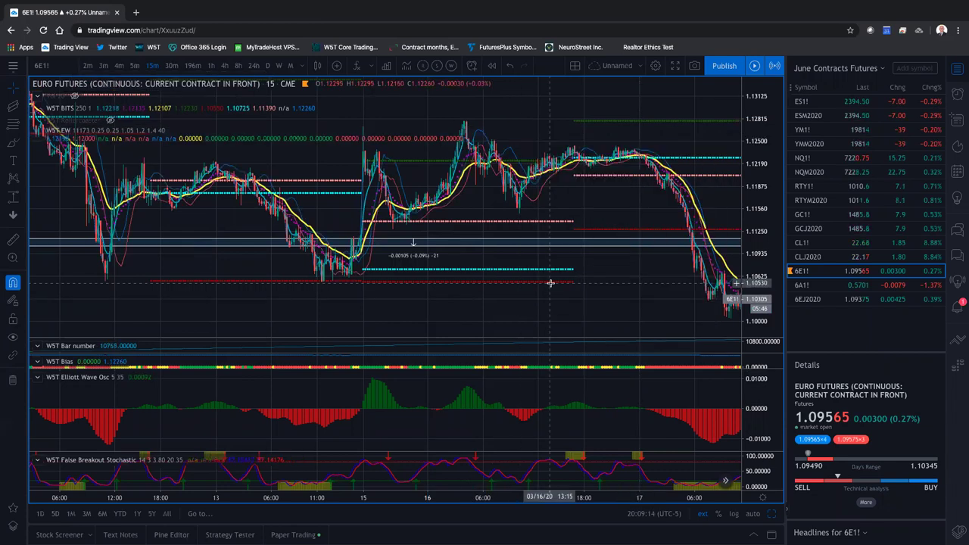
{"action": "right_click", "coordinate": [545, 242]}
{"action": "key", "text": "Delete"}
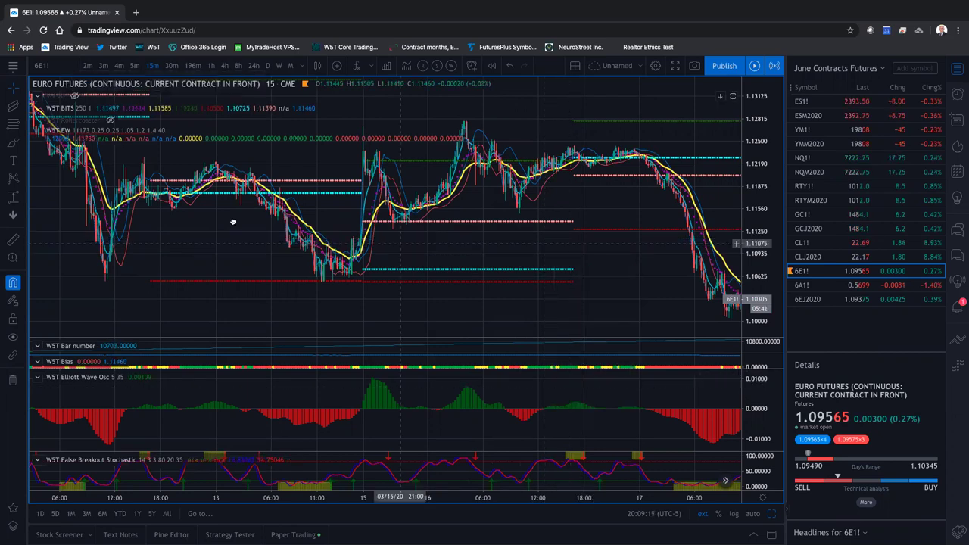
- Set the W5T EW indicator's Start On Bar Number to 10843
{"action": "scroll", "coordinate": [234, 222], "scroll_direction": "right", "scroll_amount": 5}
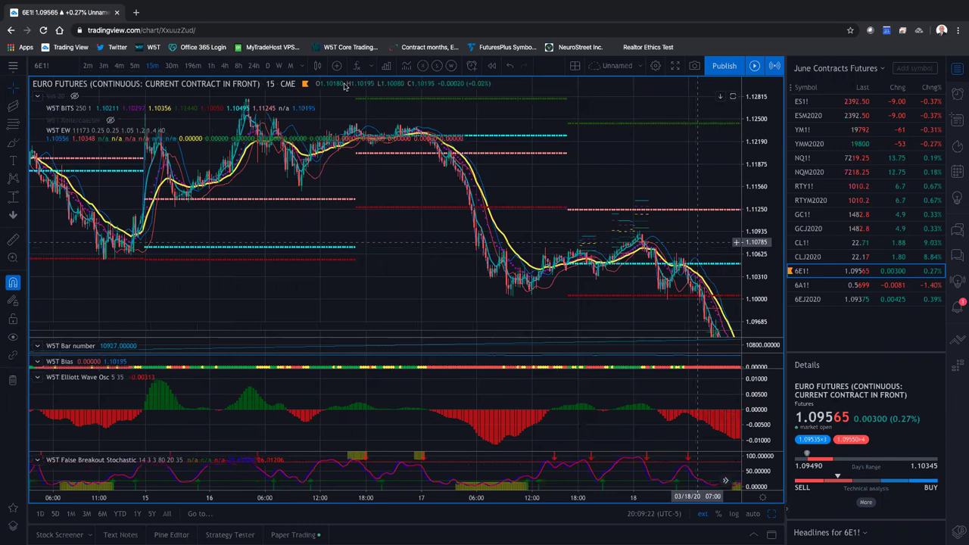
{"action": "scroll", "coordinate": [344, 86], "scroll_direction": "right", "scroll_amount": 3}
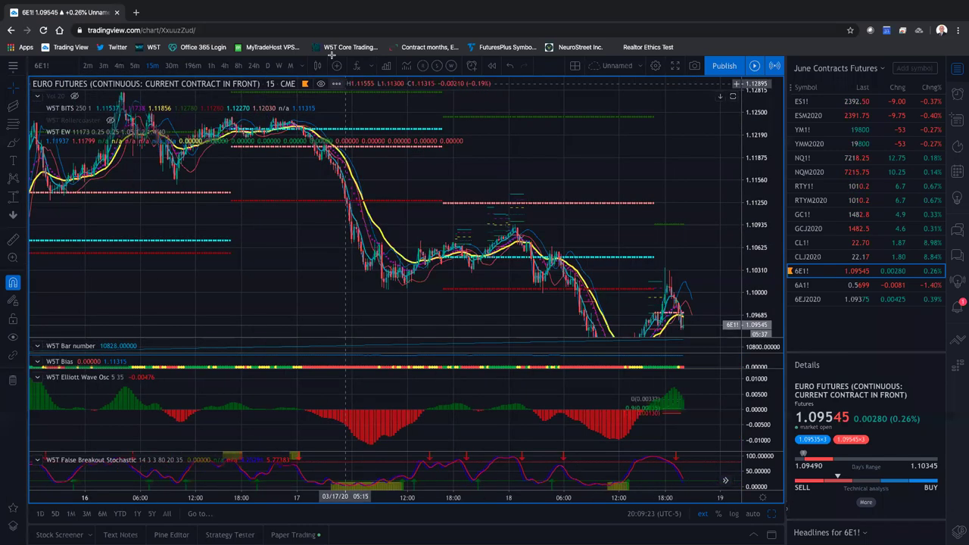
{"action": "scroll", "coordinate": [541, 228], "scroll_direction": "right", "scroll_amount": 2}
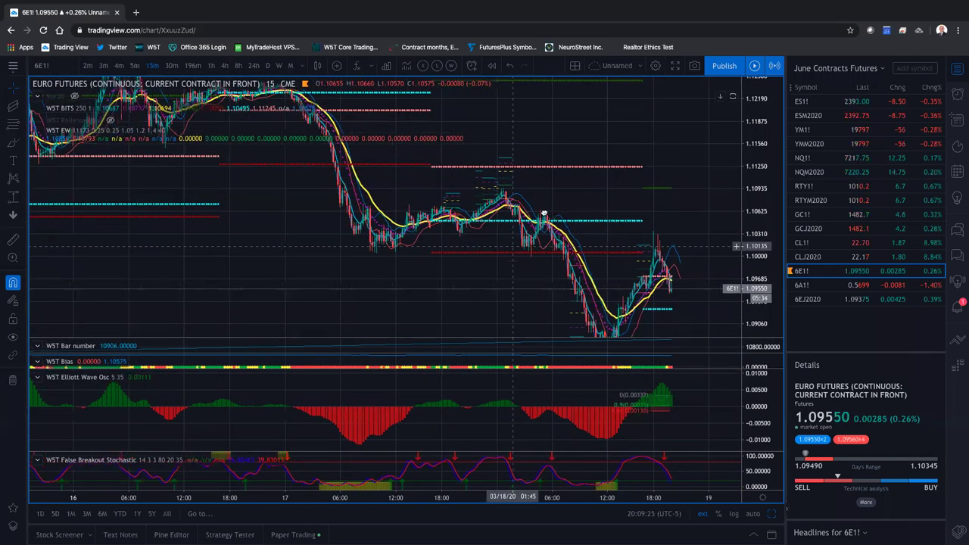
{"action": "scroll", "coordinate": [544, 215], "scroll_direction": "left", "scroll_amount": 1}
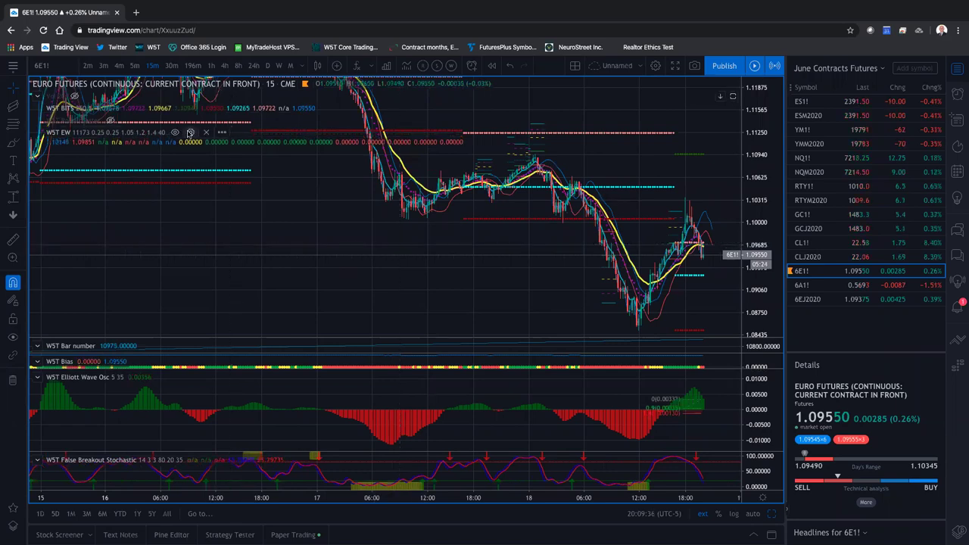
{"action": "double_click", "coordinate": [285, 197]}
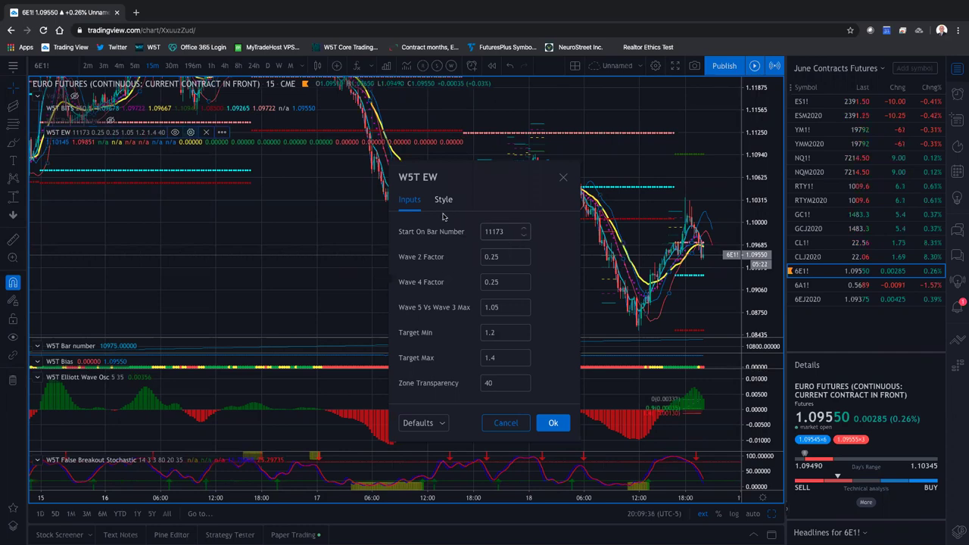
{"action": "key", "text": "Tab"}
{"action": "type", "text": "10843"}
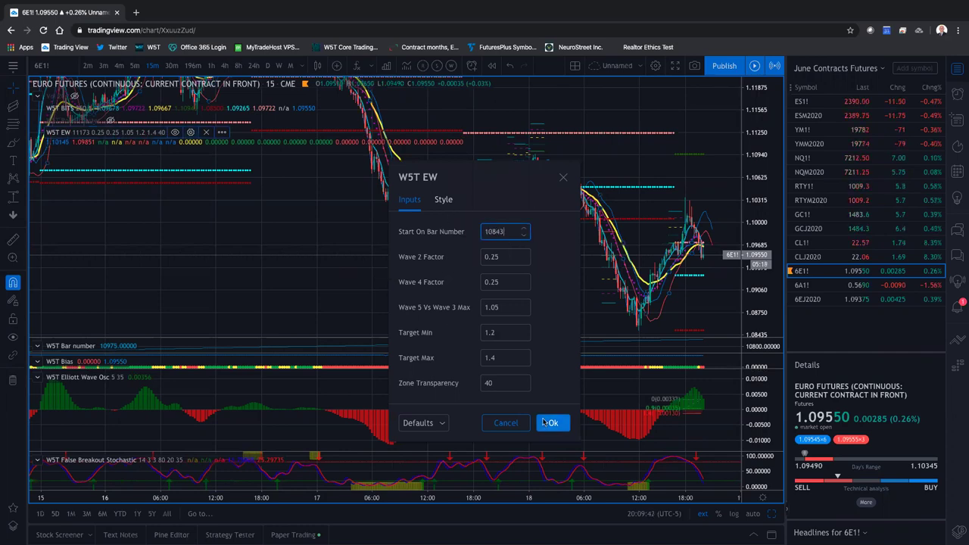
{"action": "left_click", "coordinate": [552, 422]}
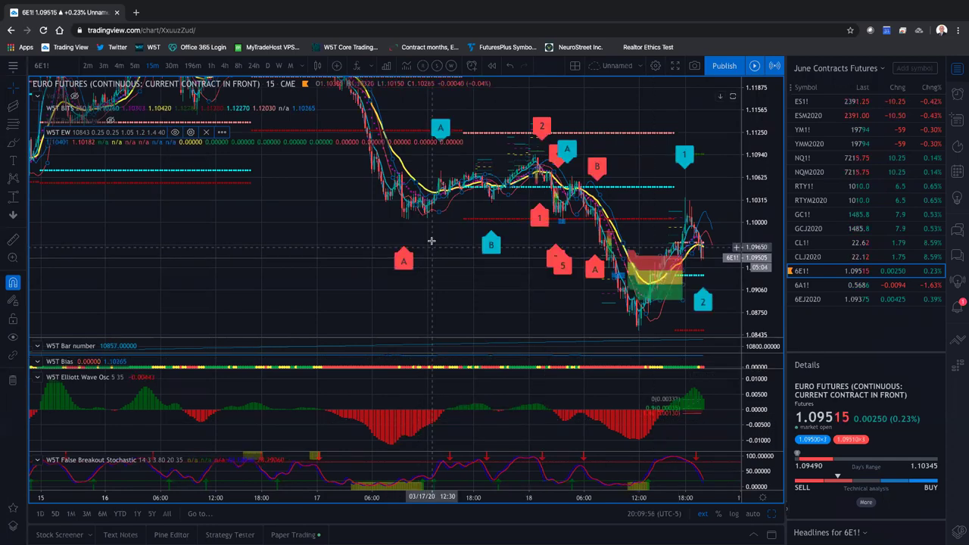
- Examine the Elliott wave labels and target zones for March 17 to 18 at an enlarged scale
{"action": "scroll", "coordinate": [431, 240], "scroll_direction": "up", "scroll_amount": 1}
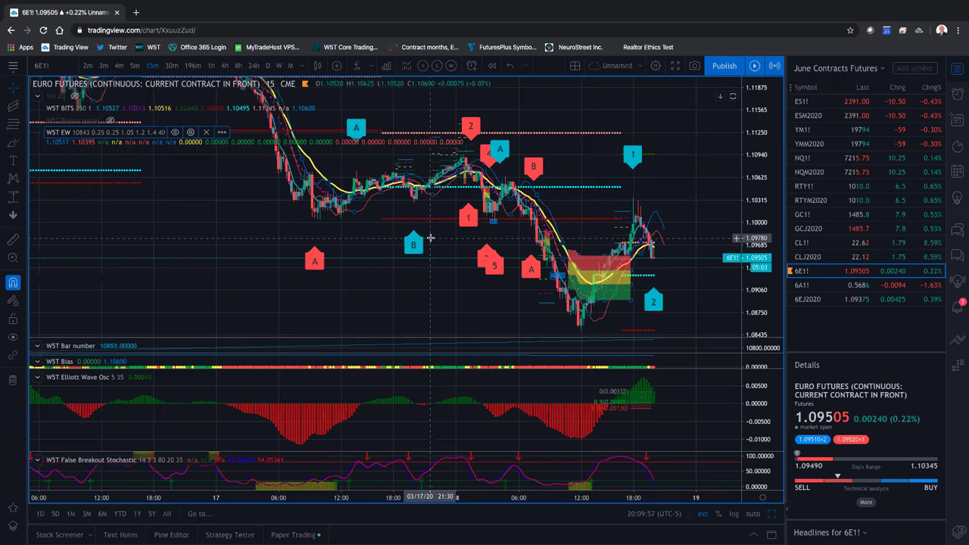
{"action": "scroll", "coordinate": [431, 238], "scroll_direction": "up", "scroll_amount": 1}
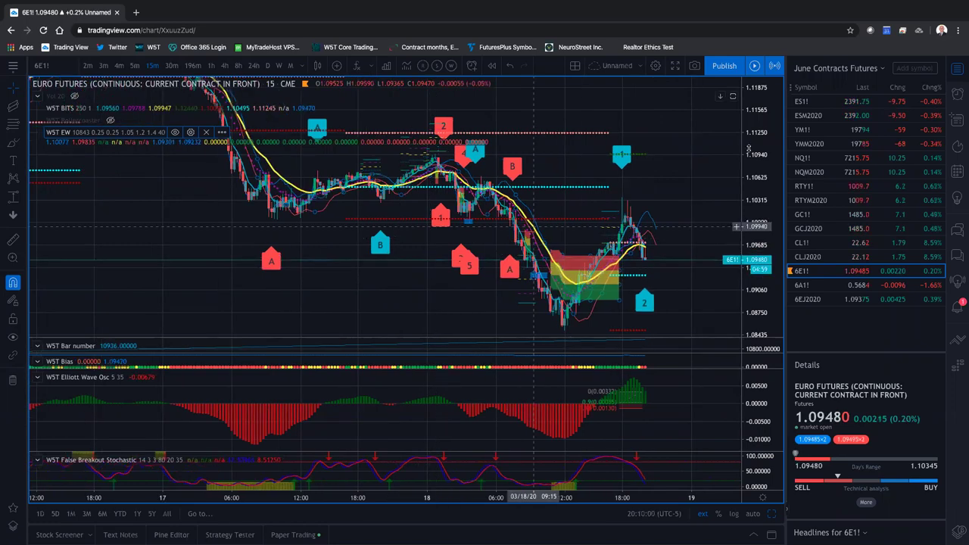
{"action": "left_click_drag", "start_coordinate": [748, 137], "coordinate": [671, 149]}
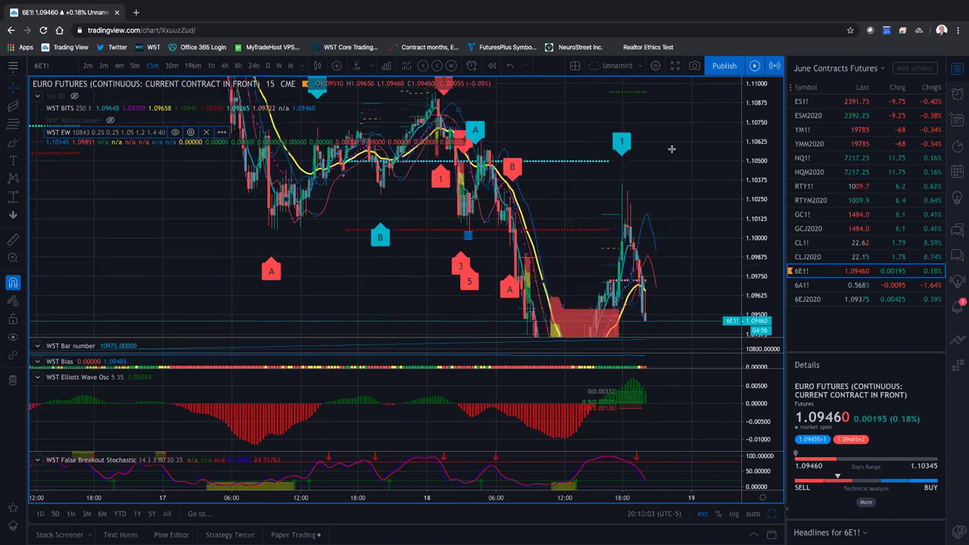
{"action": "scroll", "coordinate": [476, 190], "scroll_direction": "up", "scroll_amount": 2}
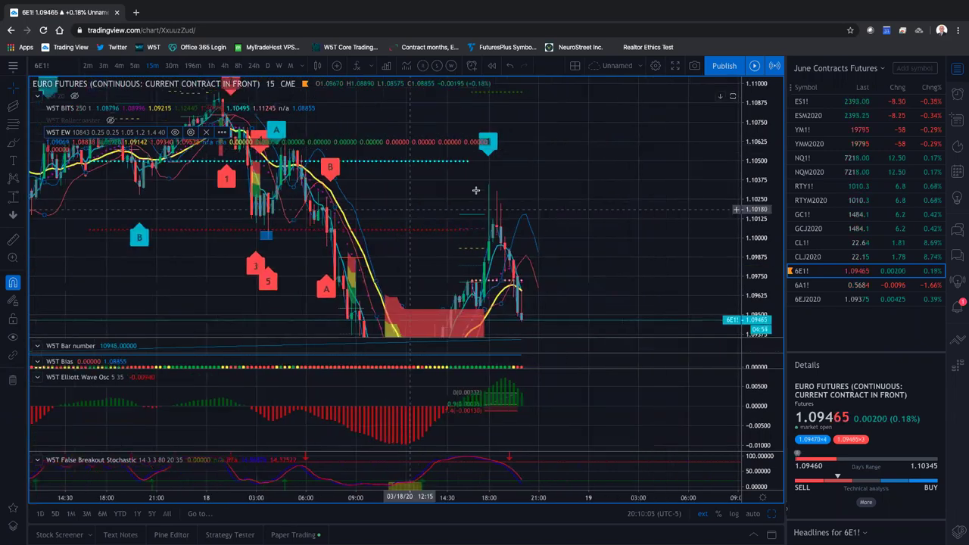
{"action": "scroll", "coordinate": [626, 159], "scroll_direction": "left", "scroll_amount": 5}
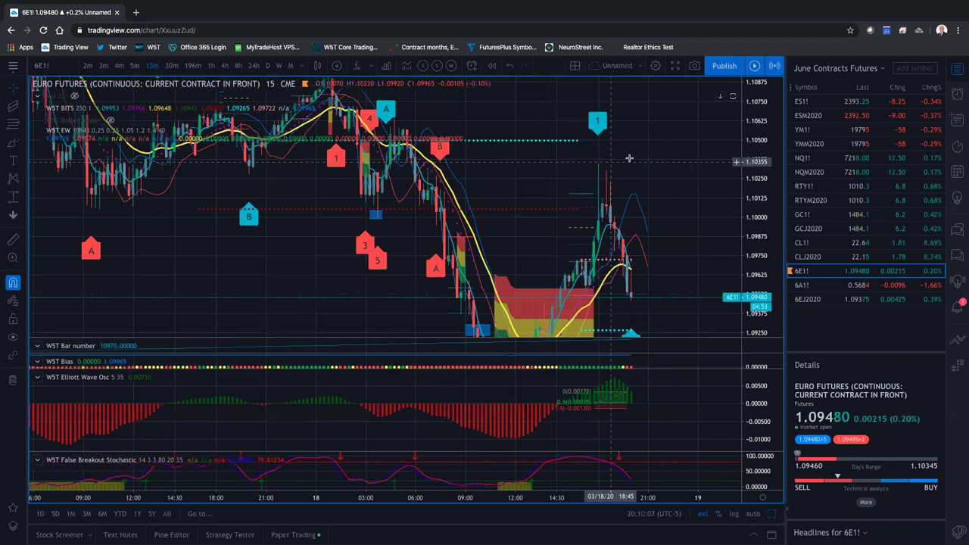
- Resize the chart panes, enlarging the price and W5T False Breakout Stochastic panes and shrinking W5T Bias and W5T Elliott Wave Osc
{"action": "scroll", "coordinate": [629, 159], "scroll_direction": "left", "scroll_amount": 1}
{"action": "left_click_drag", "start_coordinate": [446, 371], "coordinate": [446, 389]}
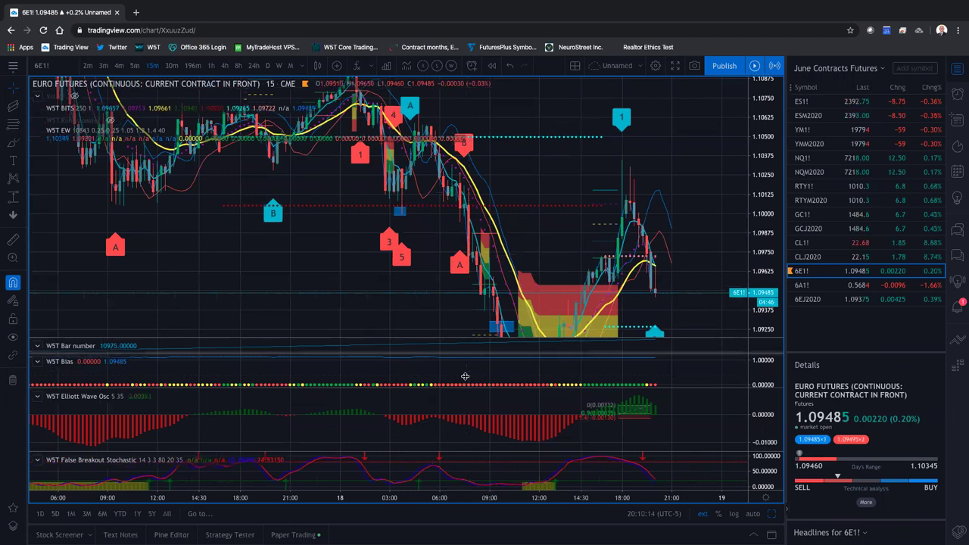
{"action": "mouse_move", "coordinate": [465, 376]}
{"action": "left_mouse_down"}
{"action": "mouse_move", "coordinate": [456, 340]}
{"action": "mouse_move", "coordinate": [459, 361]}
{"action": "left_mouse_up"}
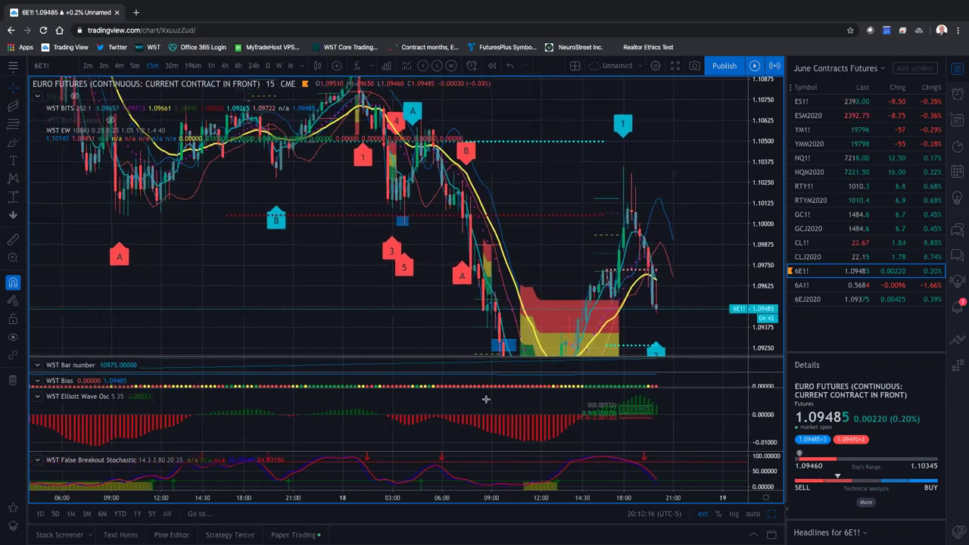
{"action": "left_click_drag", "start_coordinate": [558, 452], "coordinate": [553, 416]}
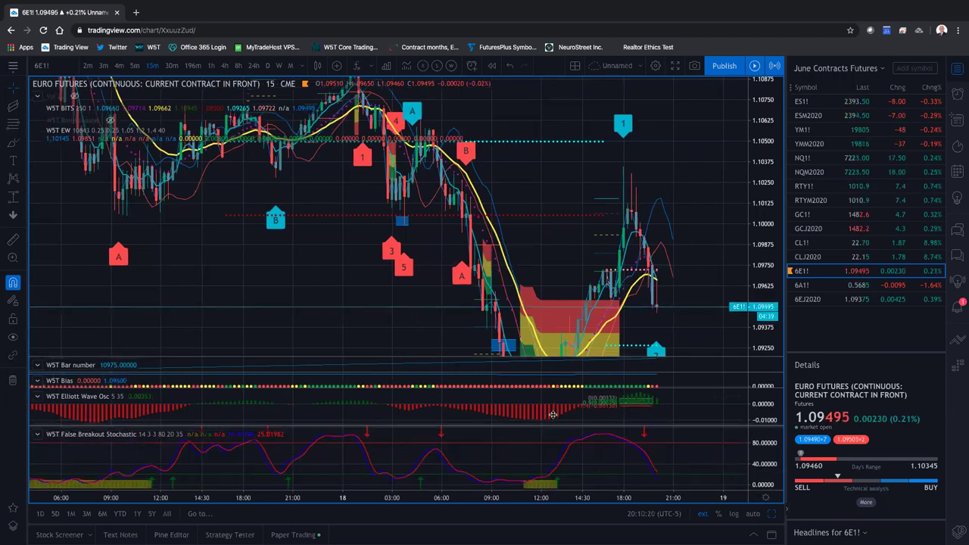
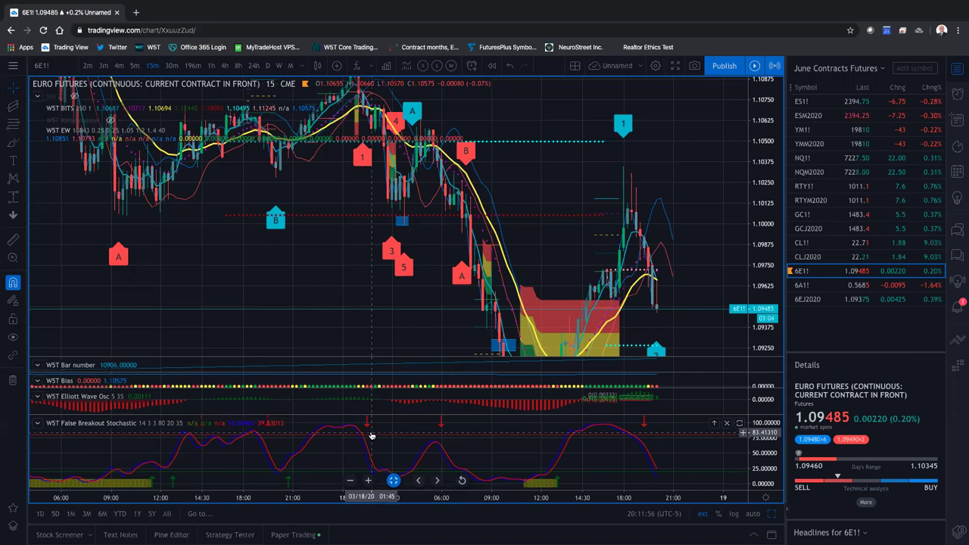
- Draw a price range band from 1.09320 to 1.09245 on the Euro futures chart
{"action": "mouse_move", "coordinate": [371, 433]}
{"action": "left_mouse_down"}
{"action": "mouse_move", "coordinate": [382, 425]}
{"action": "mouse_move", "coordinate": [380, 440]}
{"action": "left_mouse_up"}
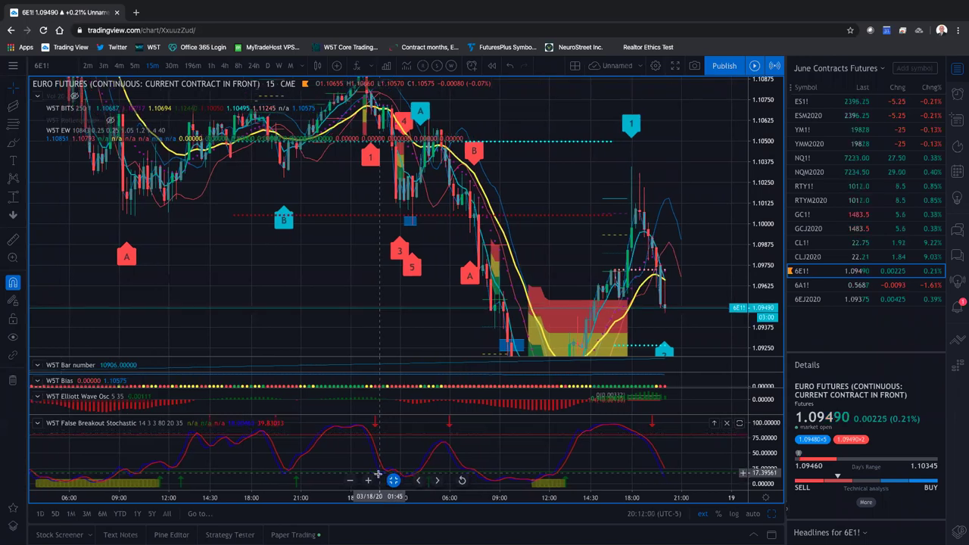
{"action": "scroll", "coordinate": [377, 446], "scroll_direction": "left", "scroll_amount": 5}
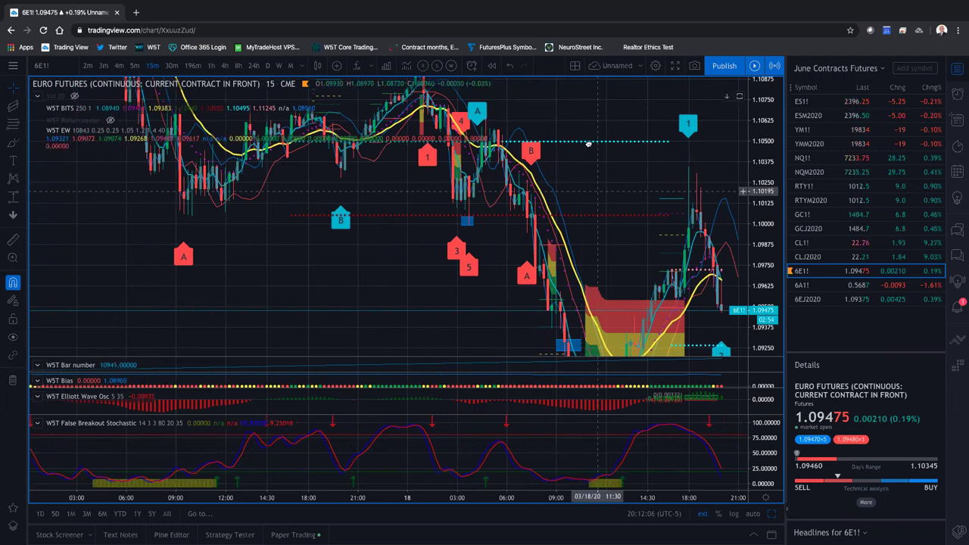
{"action": "scroll", "coordinate": [565, 119], "scroll_direction": "right", "scroll_amount": 5}
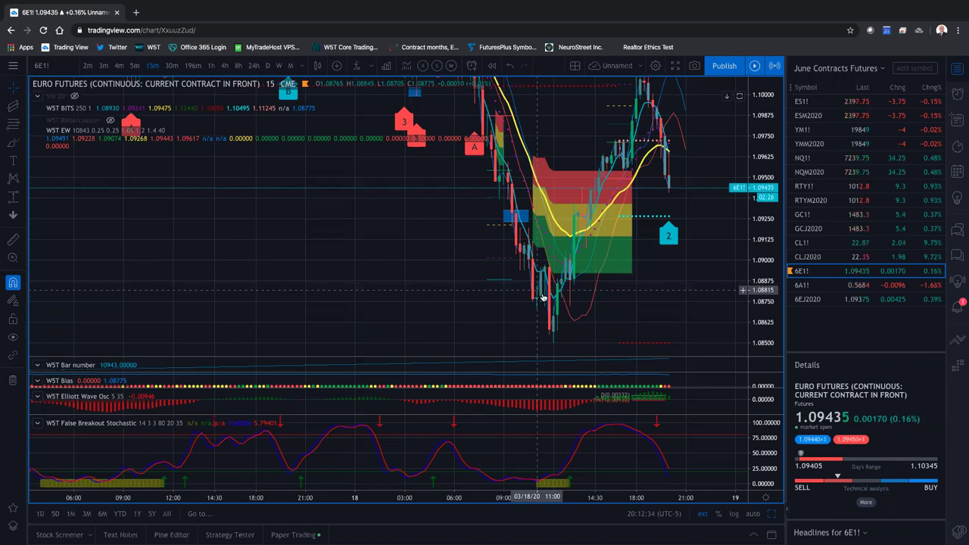
{"action": "left_click", "coordinate": [12, 197]}
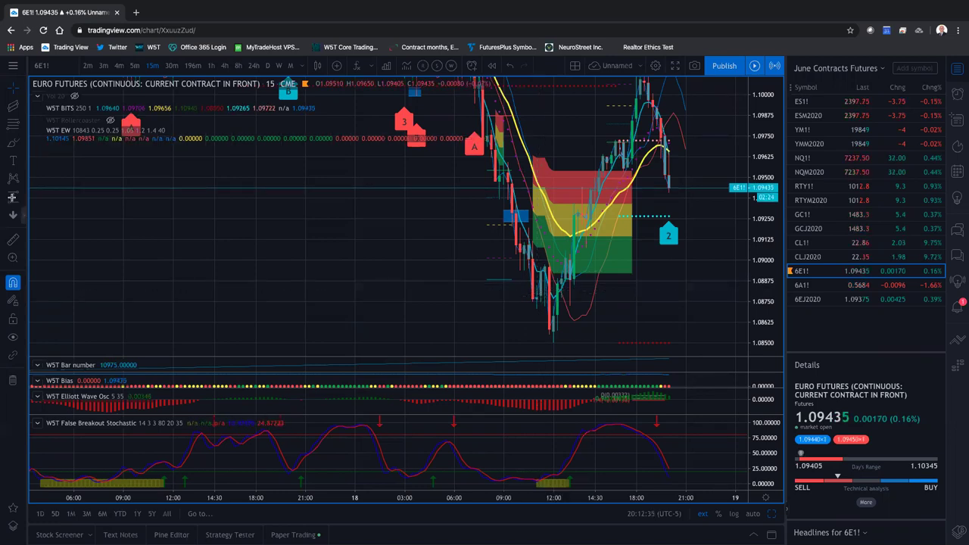
{"action": "left_click", "coordinate": [350, 213]}
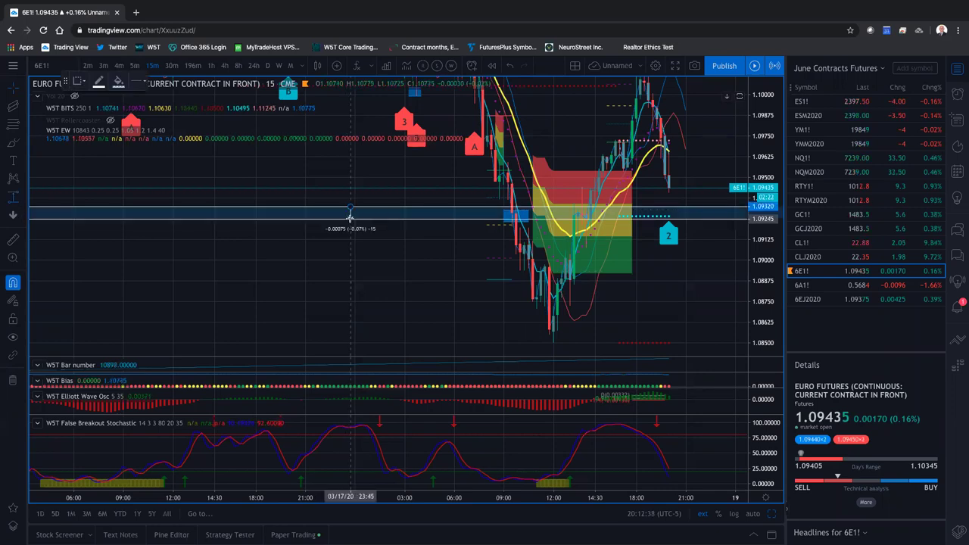
{"action": "left_click", "coordinate": [373, 210]}
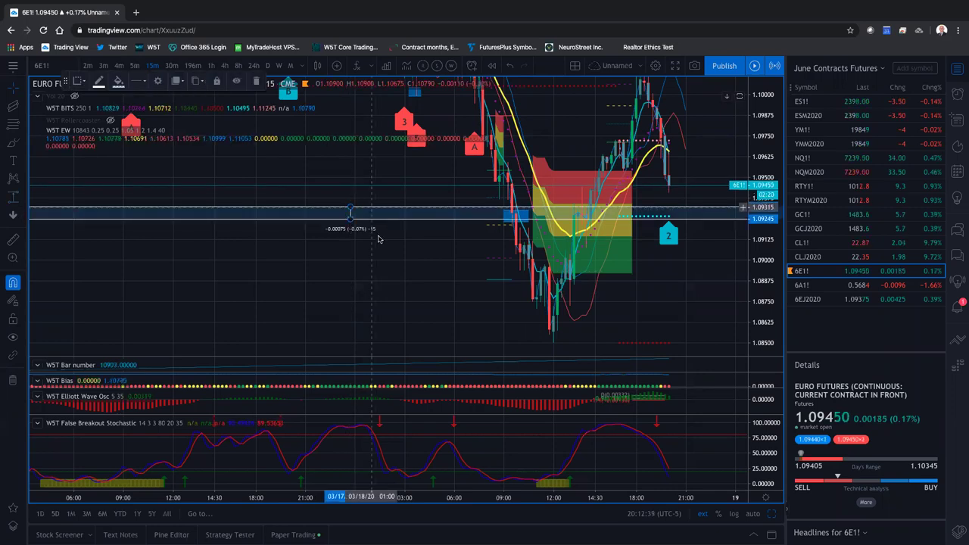
- Examine the price range band's visibility intervals and saved templates in its settings
{"action": "right_click", "coordinate": [374, 212]}
{"action": "left_click", "coordinate": [406, 384]}
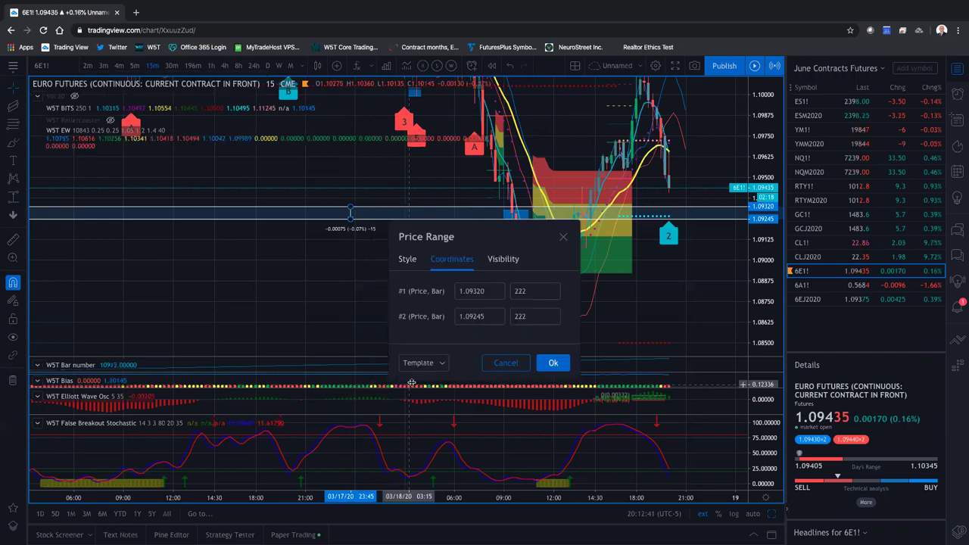
{"action": "left_click", "coordinate": [503, 259]}
{"action": "left_click", "coordinate": [403, 341]}
{"action": "left_click", "coordinate": [403, 291]}
{"action": "left_click", "coordinate": [403, 392]}
{"action": "left_click", "coordinate": [403, 418]}
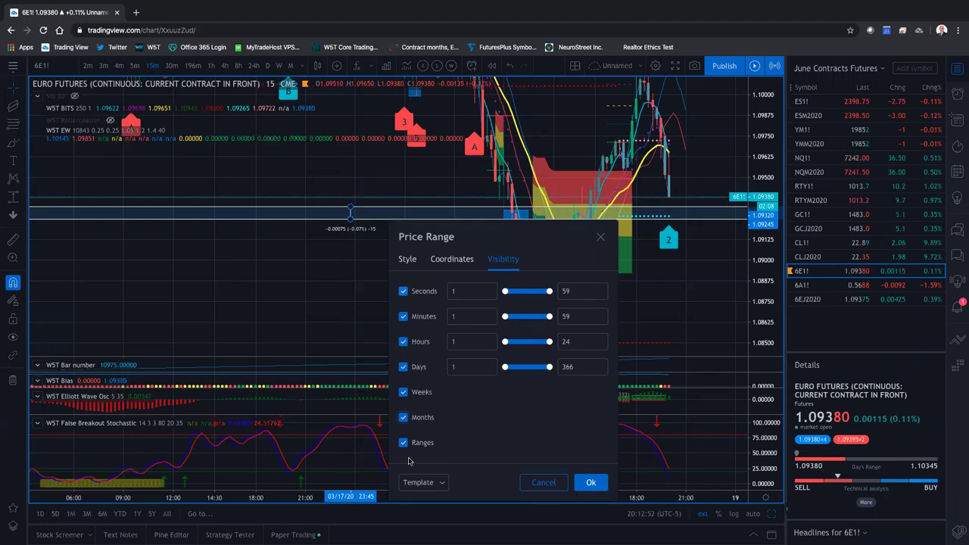
{"action": "left_click", "coordinate": [440, 485]}
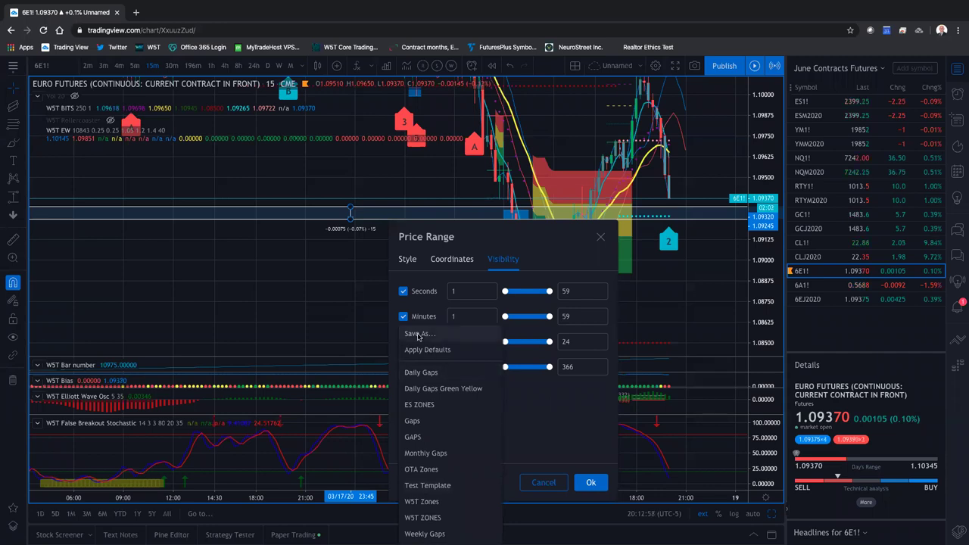
{"action": "left_click", "coordinate": [555, 418]}
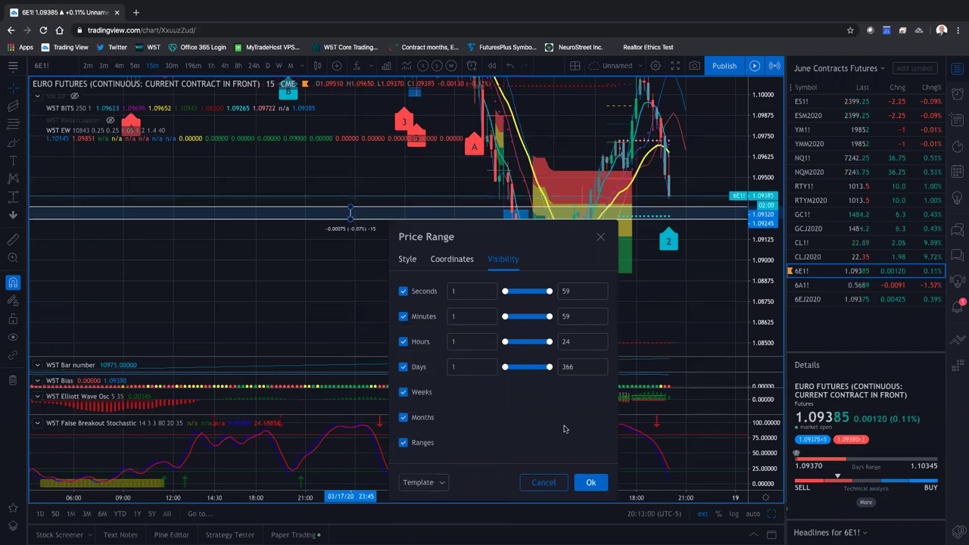
{"action": "left_click", "coordinate": [533, 486]}
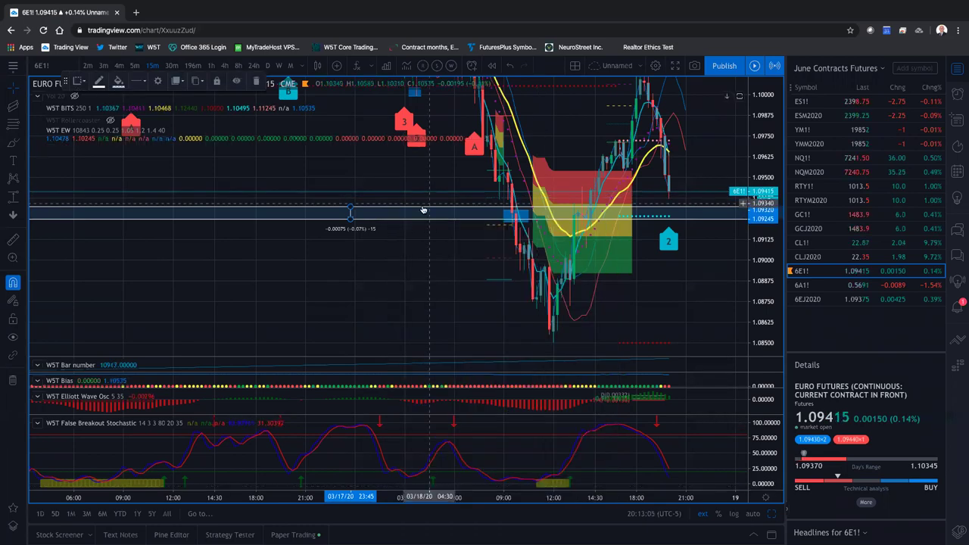
- Remove the price range band from the Euro futures chart
{"action": "right_click", "coordinate": [423, 212]}
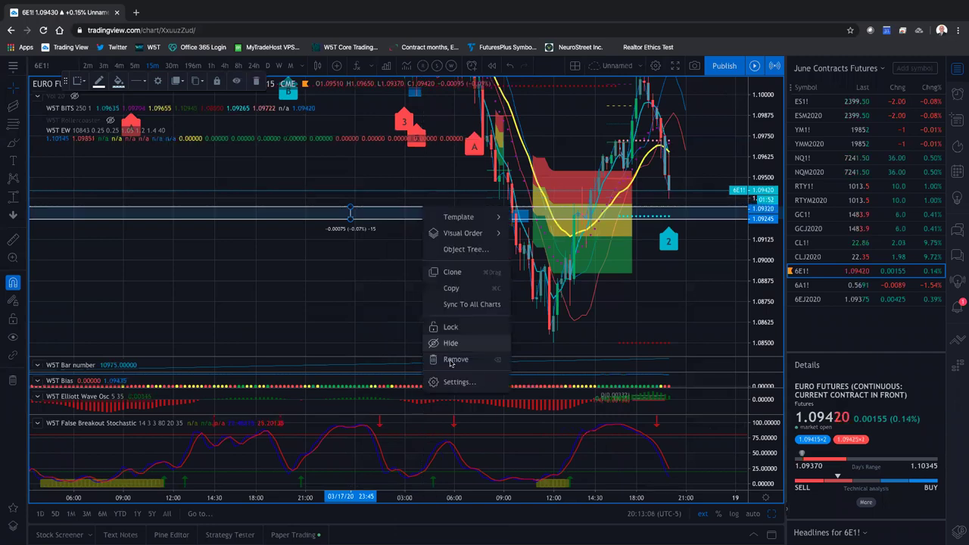
{"action": "left_click", "coordinate": [470, 419]}
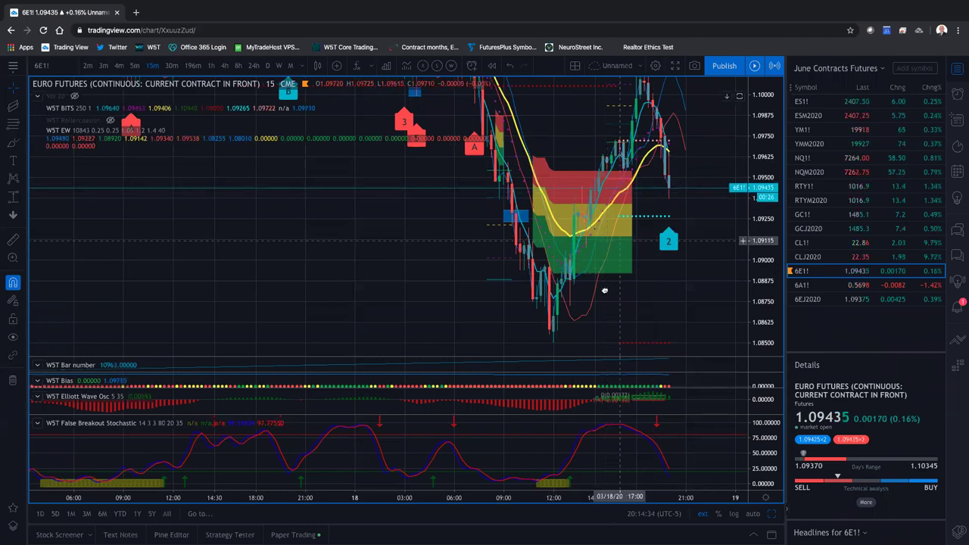
- Examine the wave 1 and 2 labels with the target zones on a compressed price scale, leaving space after the last bar
{"action": "left_click_drag", "start_coordinate": [604, 269], "coordinate": [599, 316]}
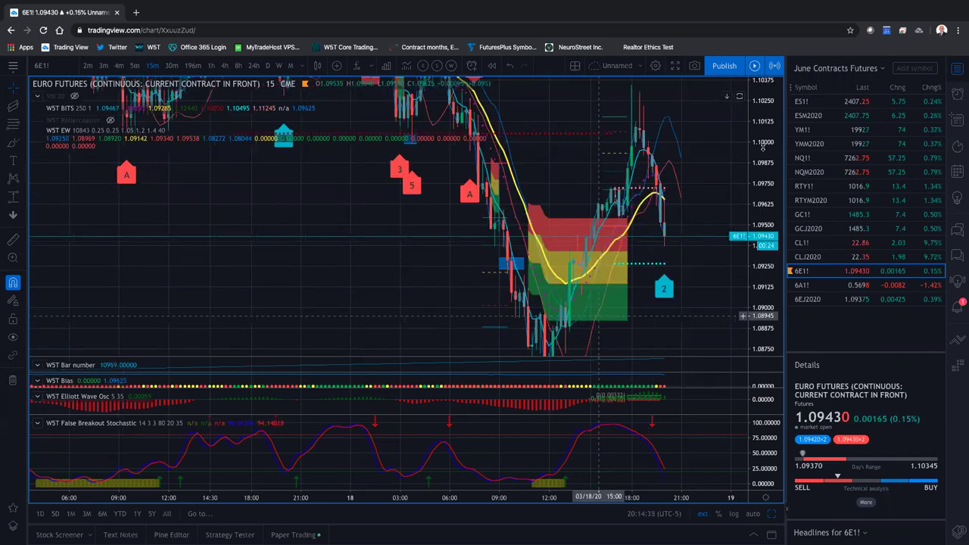
{"action": "double_click", "coordinate": [761, 249]}
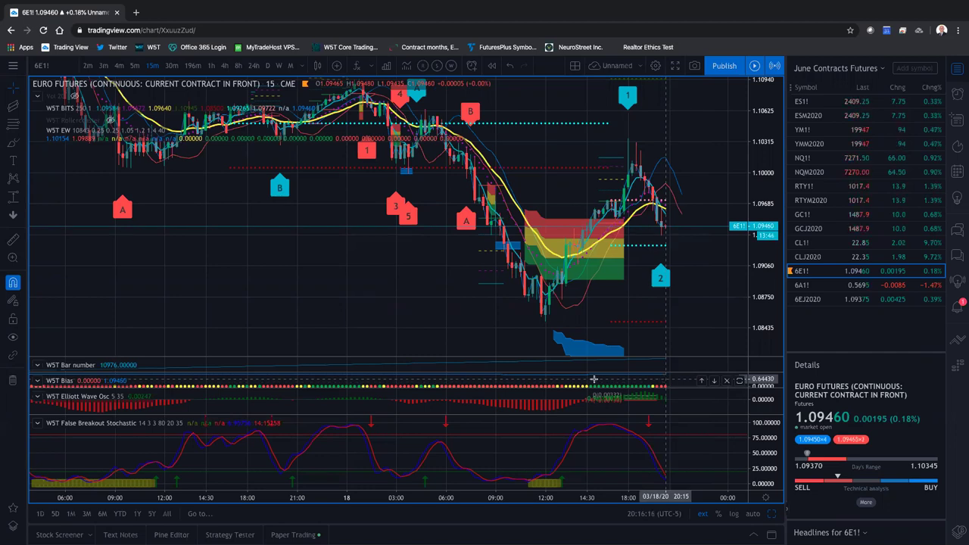
{"action": "left_click_drag", "start_coordinate": [621, 409], "coordinate": [618, 409]}
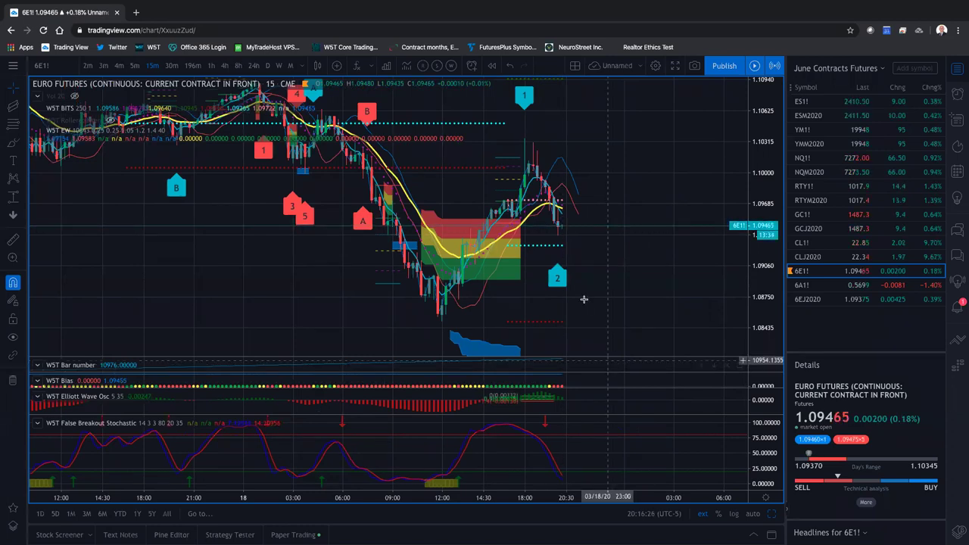
{"action": "left_click_drag", "start_coordinate": [613, 272], "coordinate": [618, 271]}
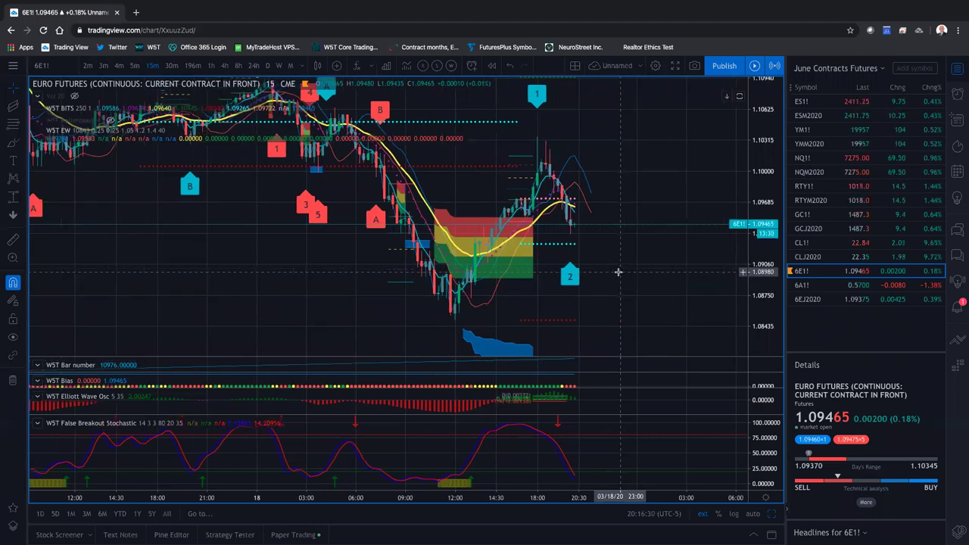